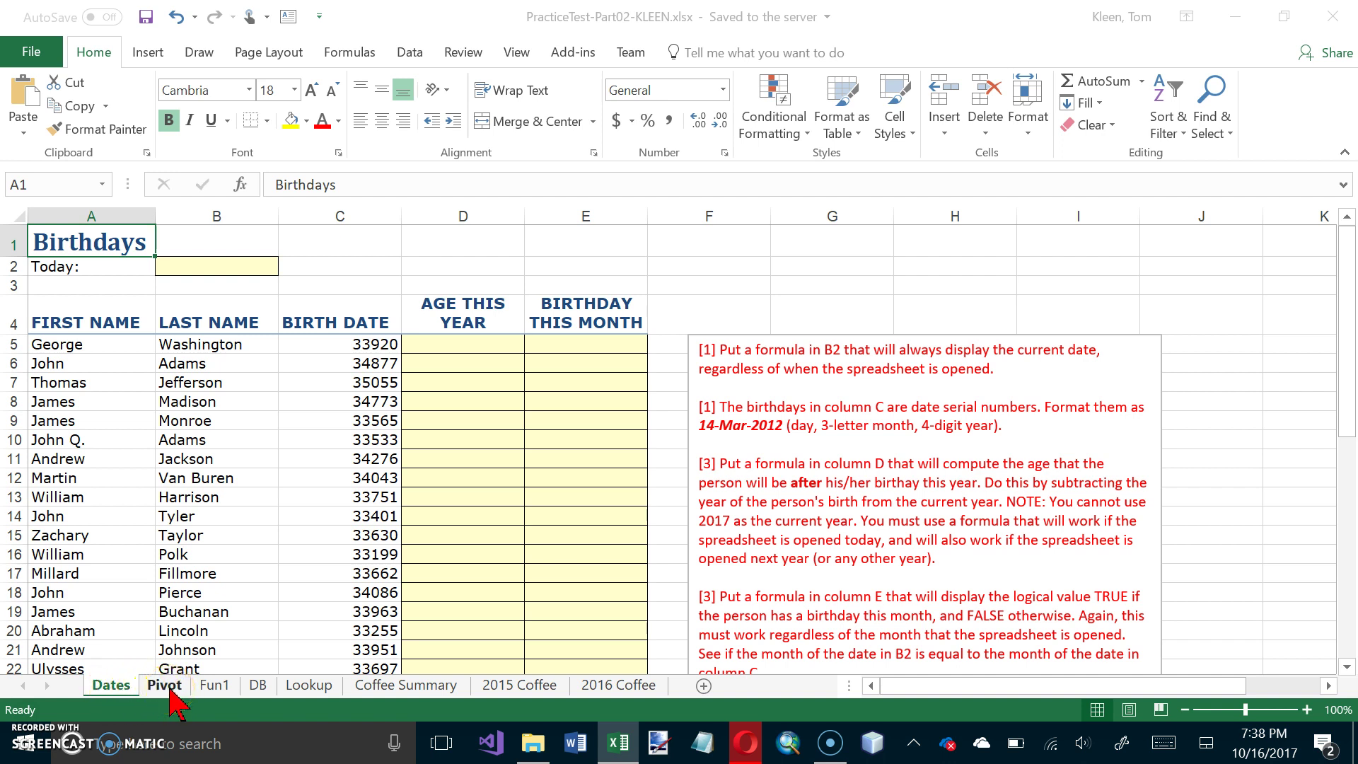
Look through the Fun1, Pivot, DB, Lookup and Coffee Summary sheets, then return to Dates.
{"action": "left_click", "coordinate": [210, 687]}
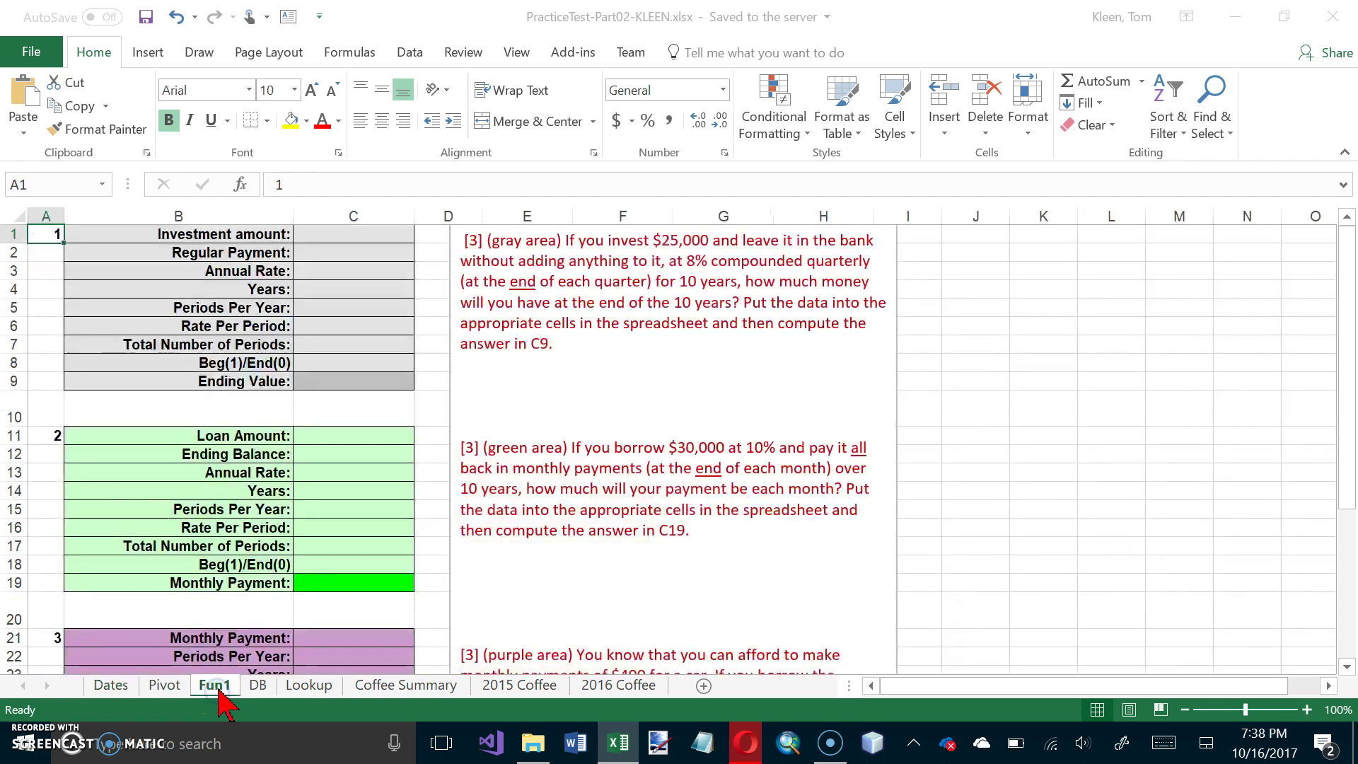
{"action": "left_click", "coordinate": [173, 688]}
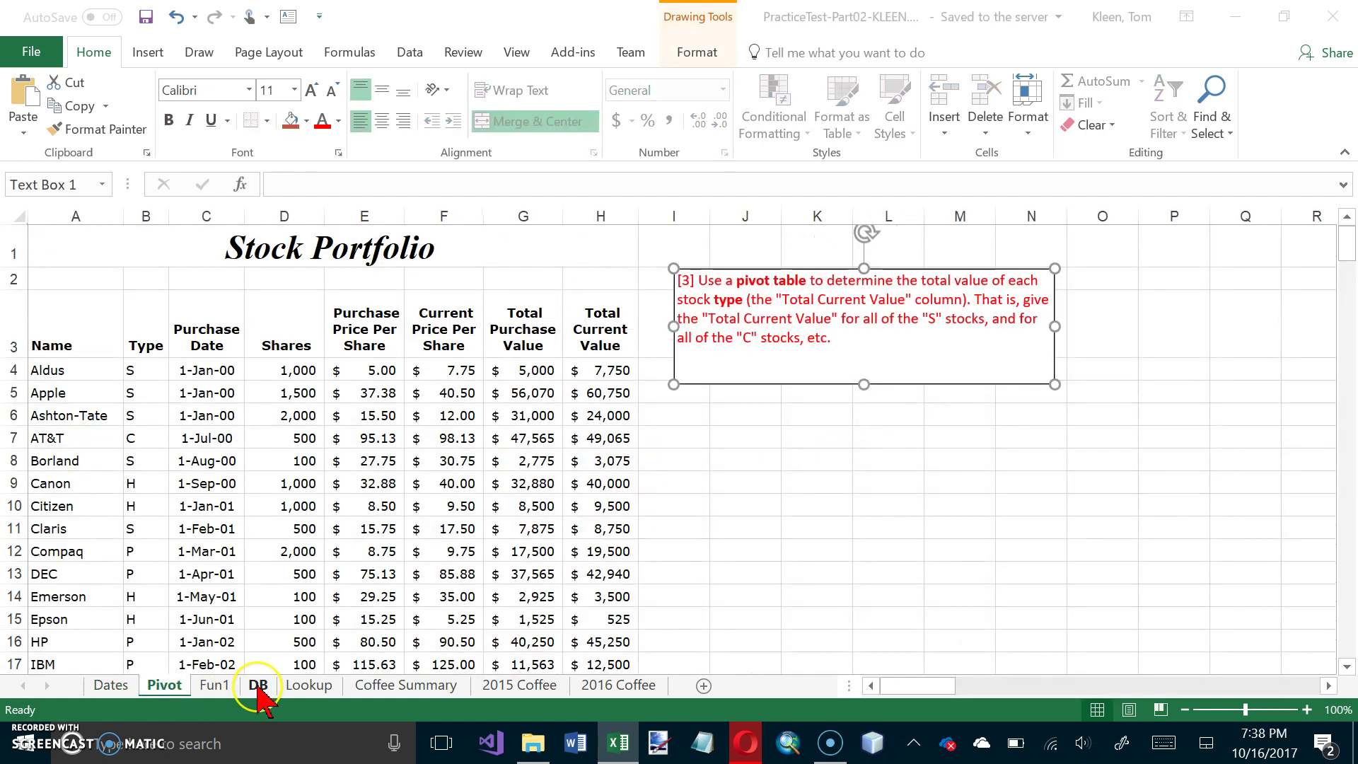
{"action": "left_click", "coordinate": [259, 686]}
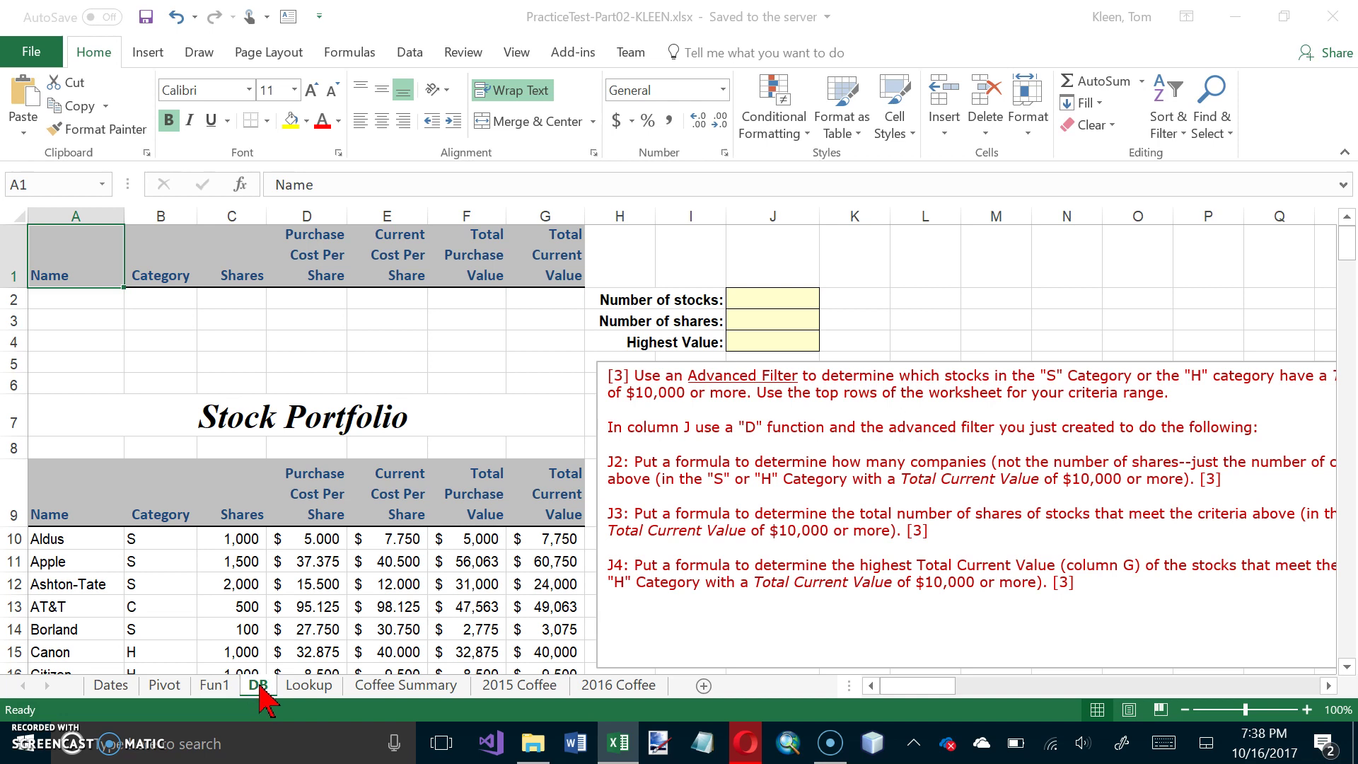
{"action": "left_click", "coordinate": [309, 686]}
{"action": "left_click", "coordinate": [314, 695]}
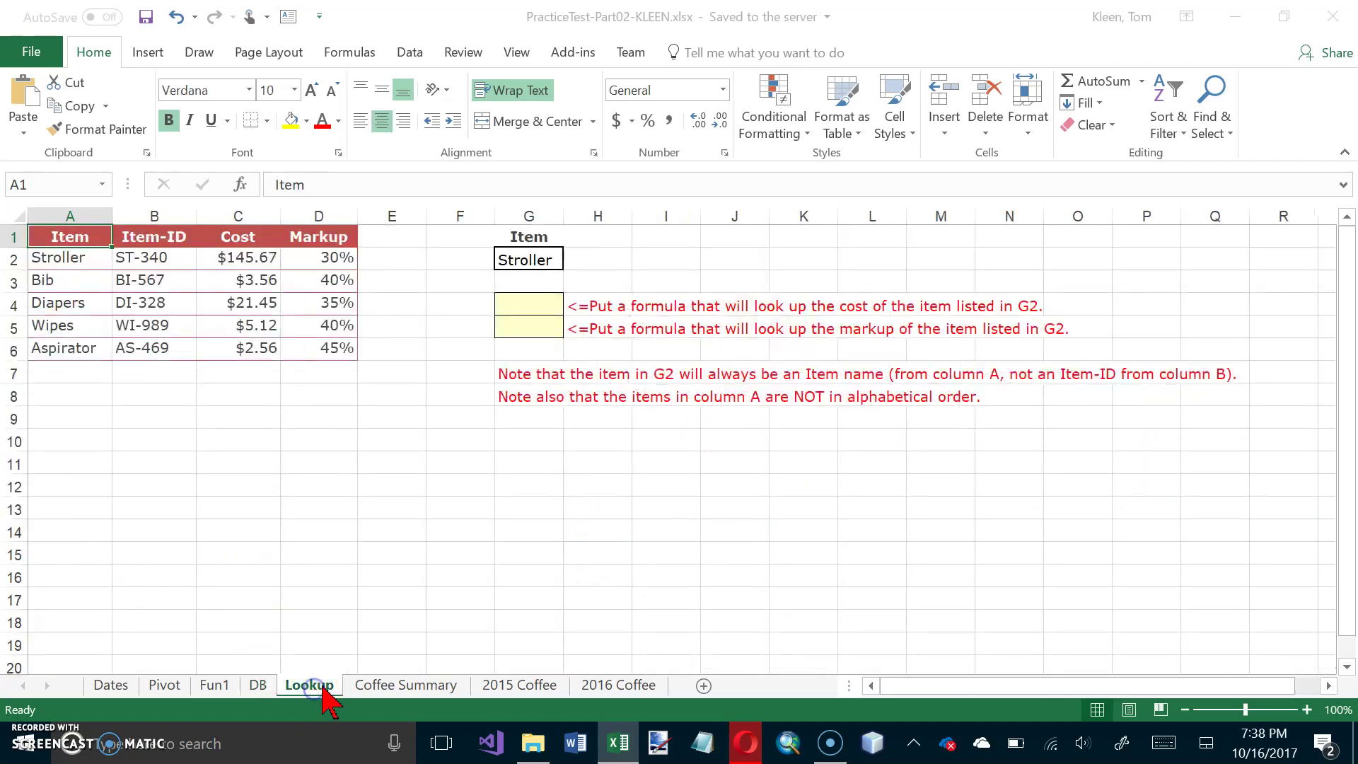
{"action": "left_click", "coordinate": [407, 682]}
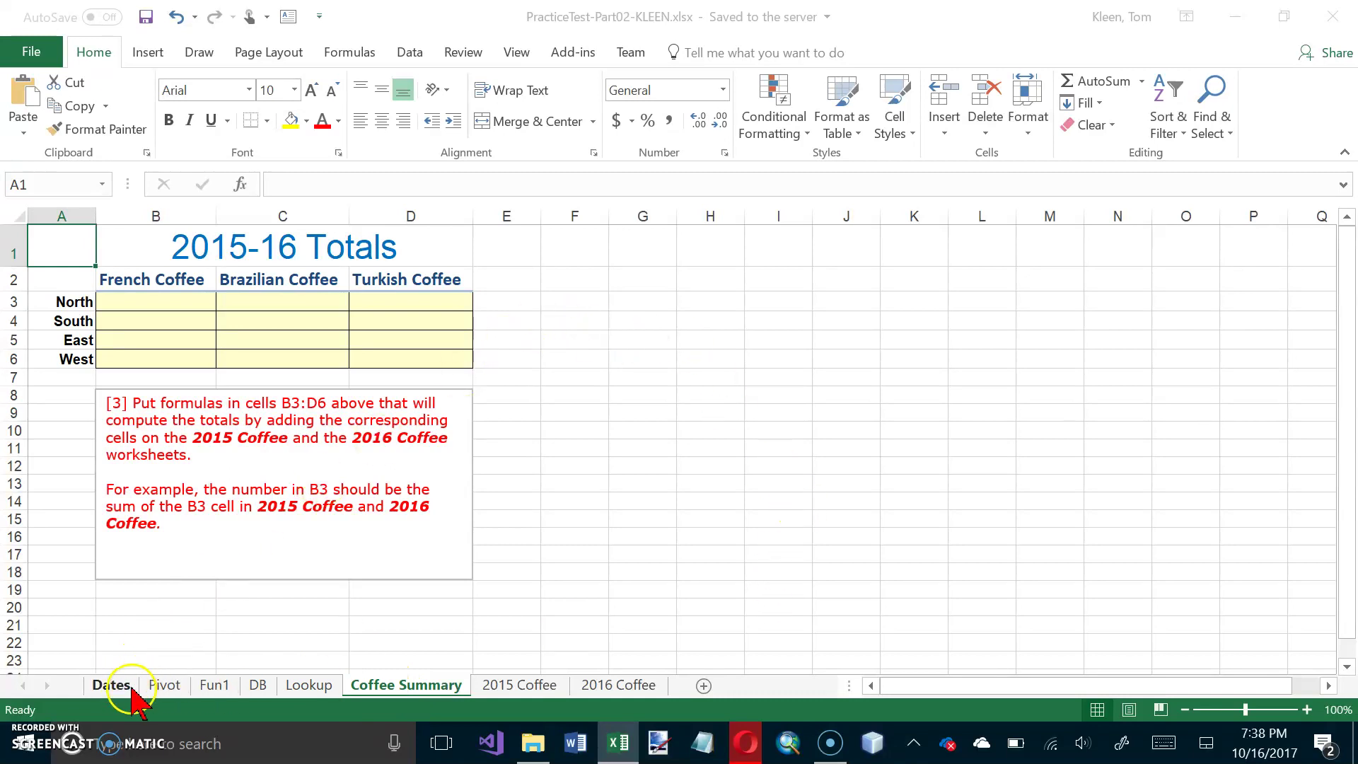
{"action": "left_click", "coordinate": [113, 684]}
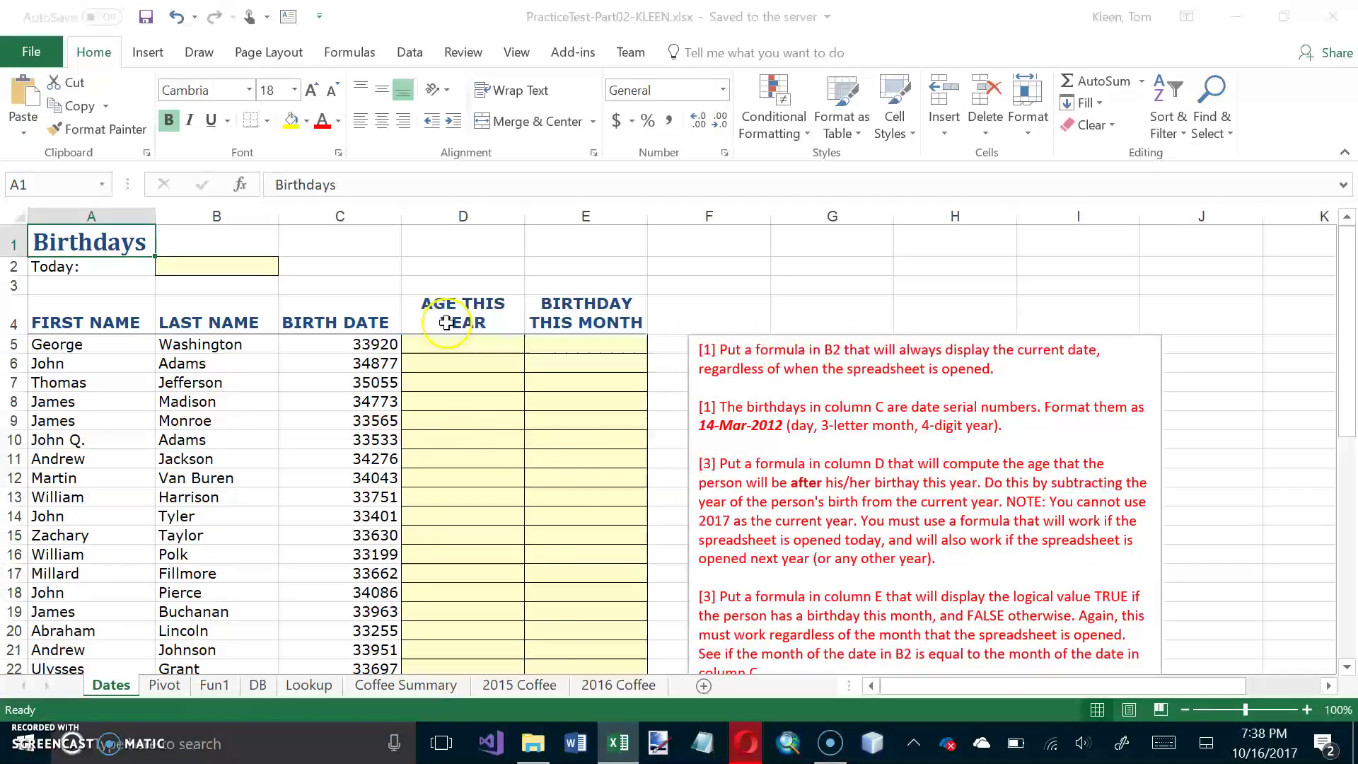
Enter =TODAY() in B2 on the Dates sheet, showing 10/16/2017.
{"action": "left_click", "coordinate": [216, 267]}
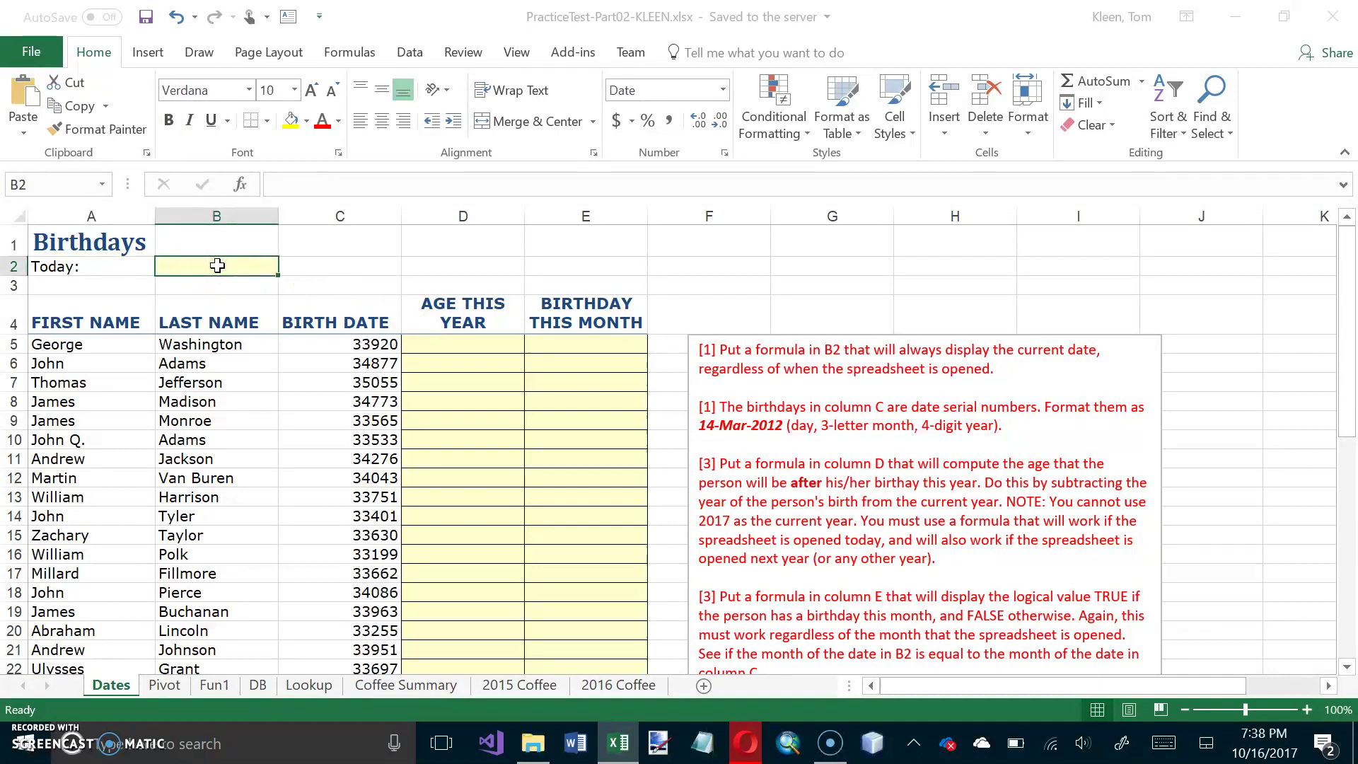
{"action": "type", "text": "=today"}
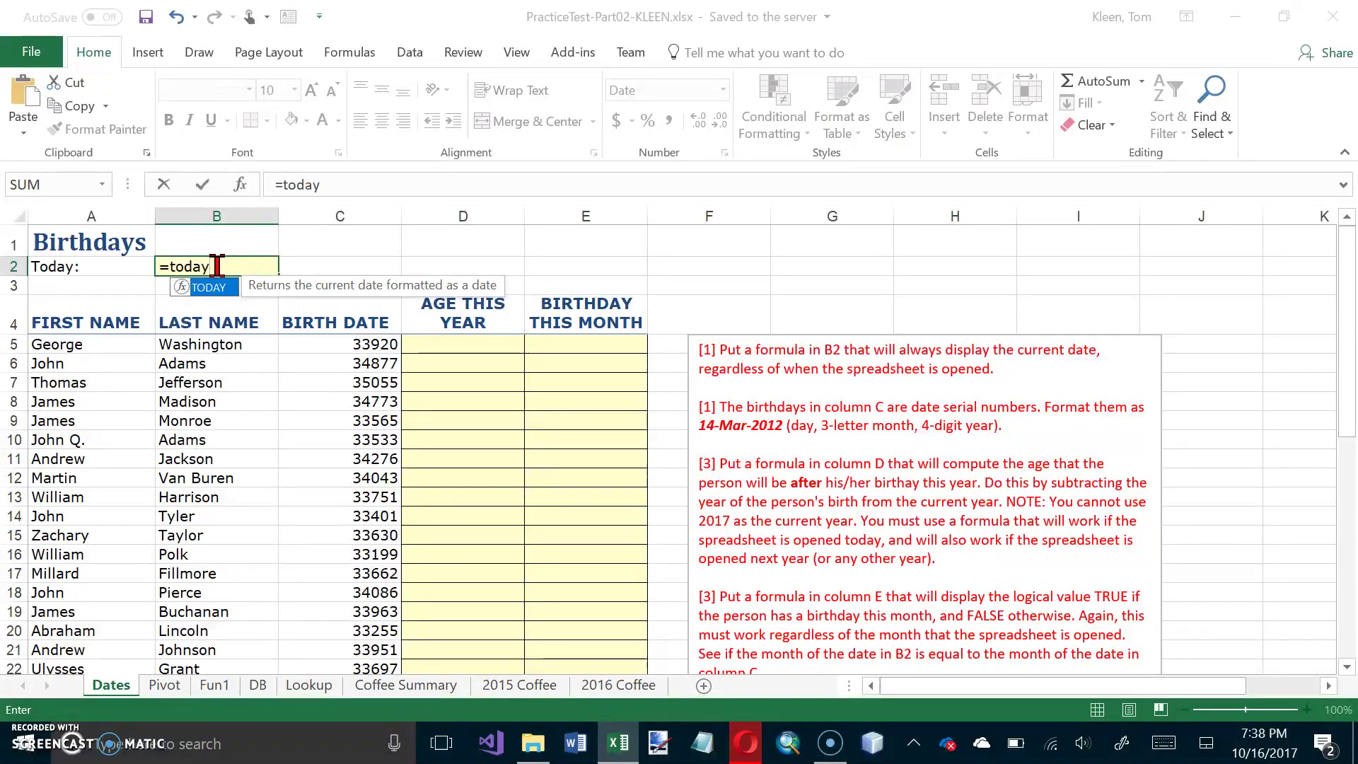
{"action": "type", "text": "()"}
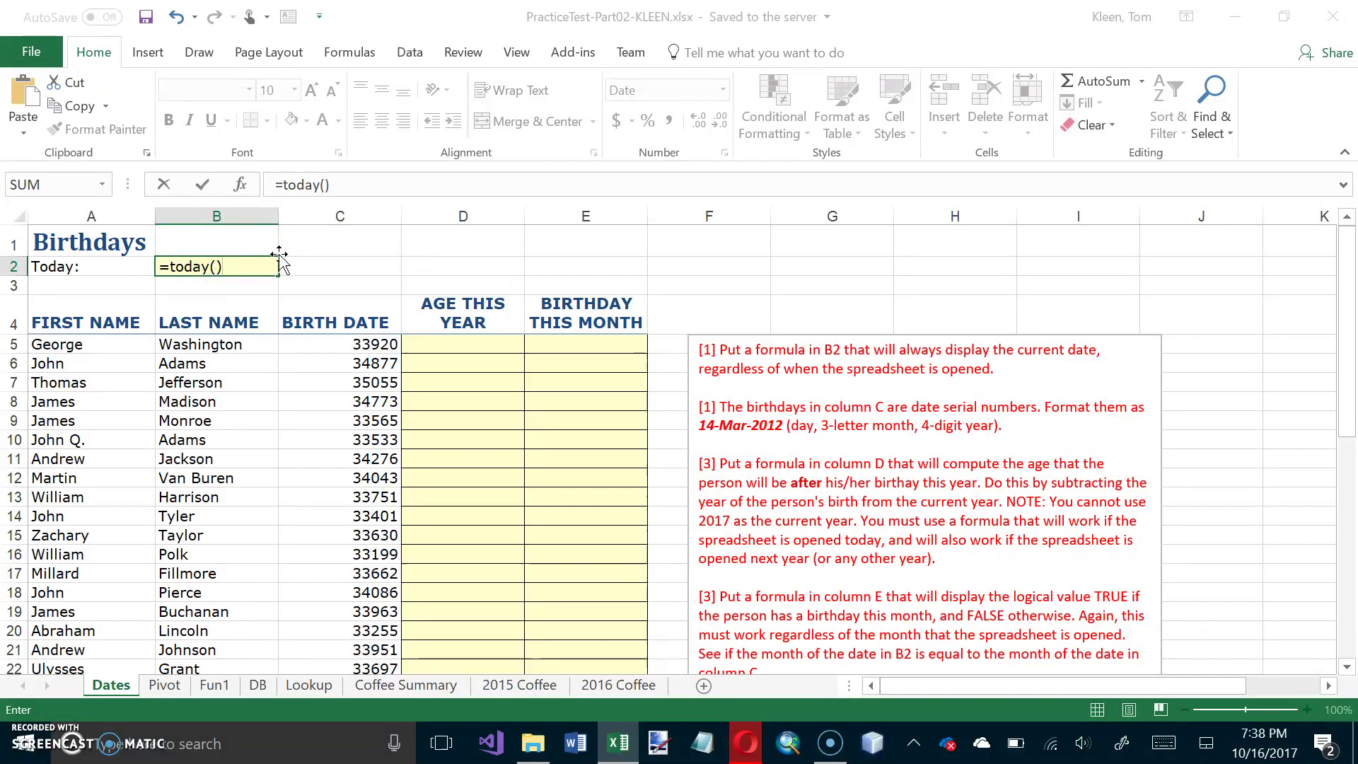
{"action": "key", "text": "Return"}
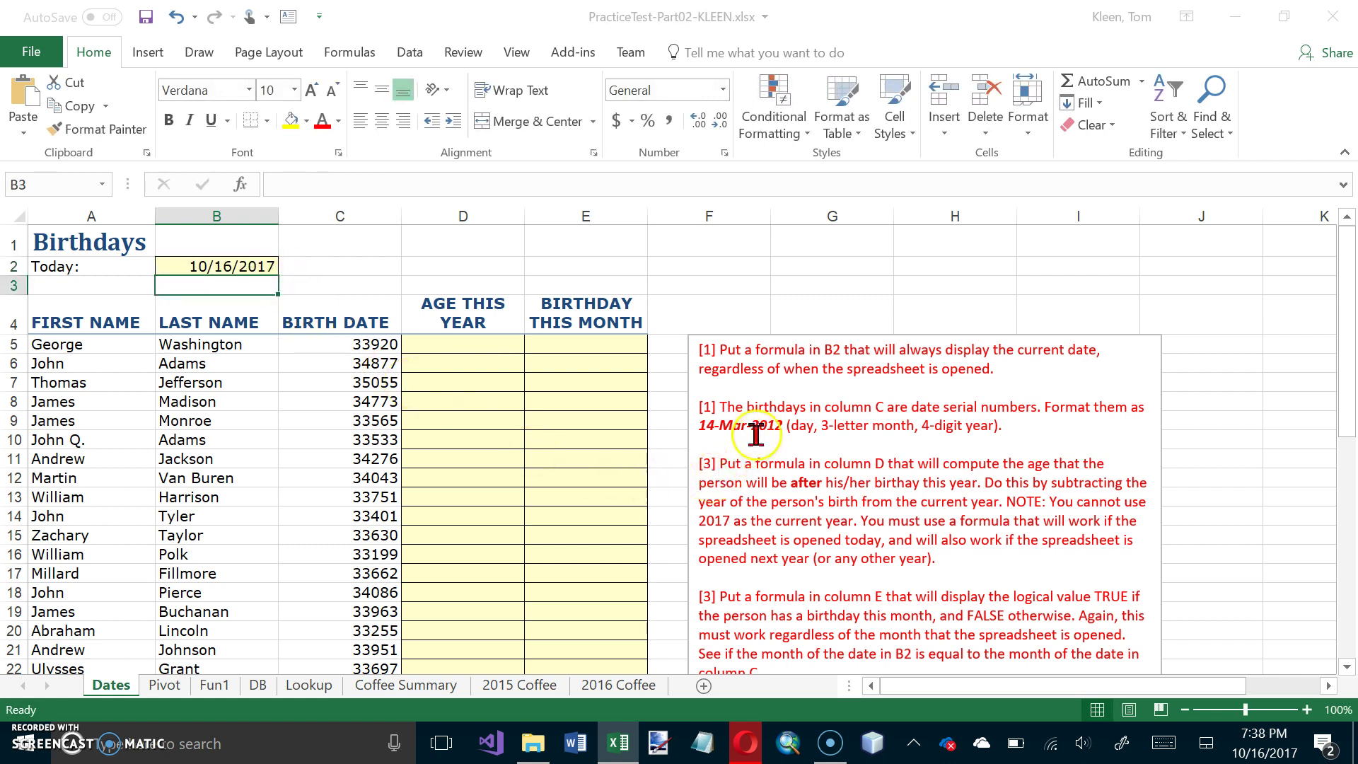
Recolor the first instruction paragraph in the text box from red to Automatic black.
{"action": "left_click", "coordinate": [998, 373]}
{"action": "left_click_drag", "start_coordinate": [997, 373], "coordinate": [673, 327]}
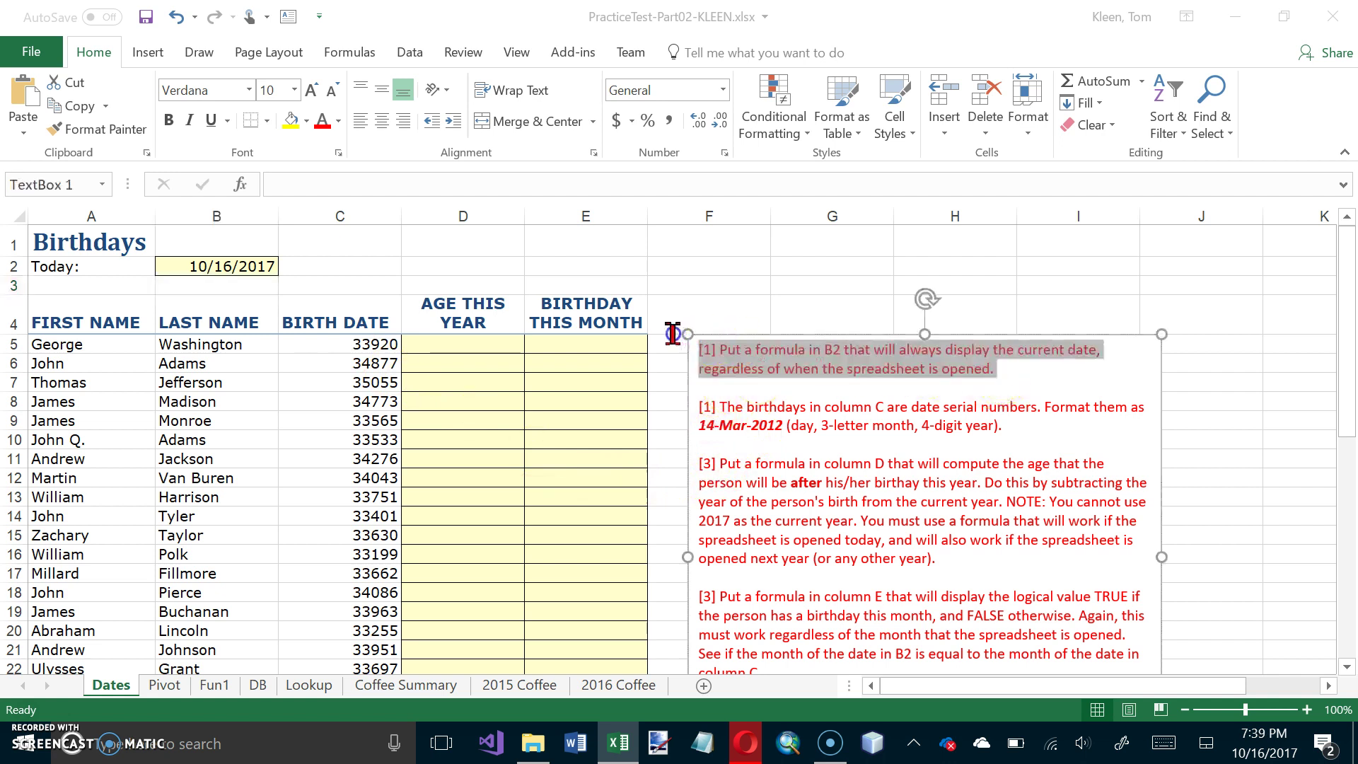
{"action": "left_click", "coordinate": [338, 121]}
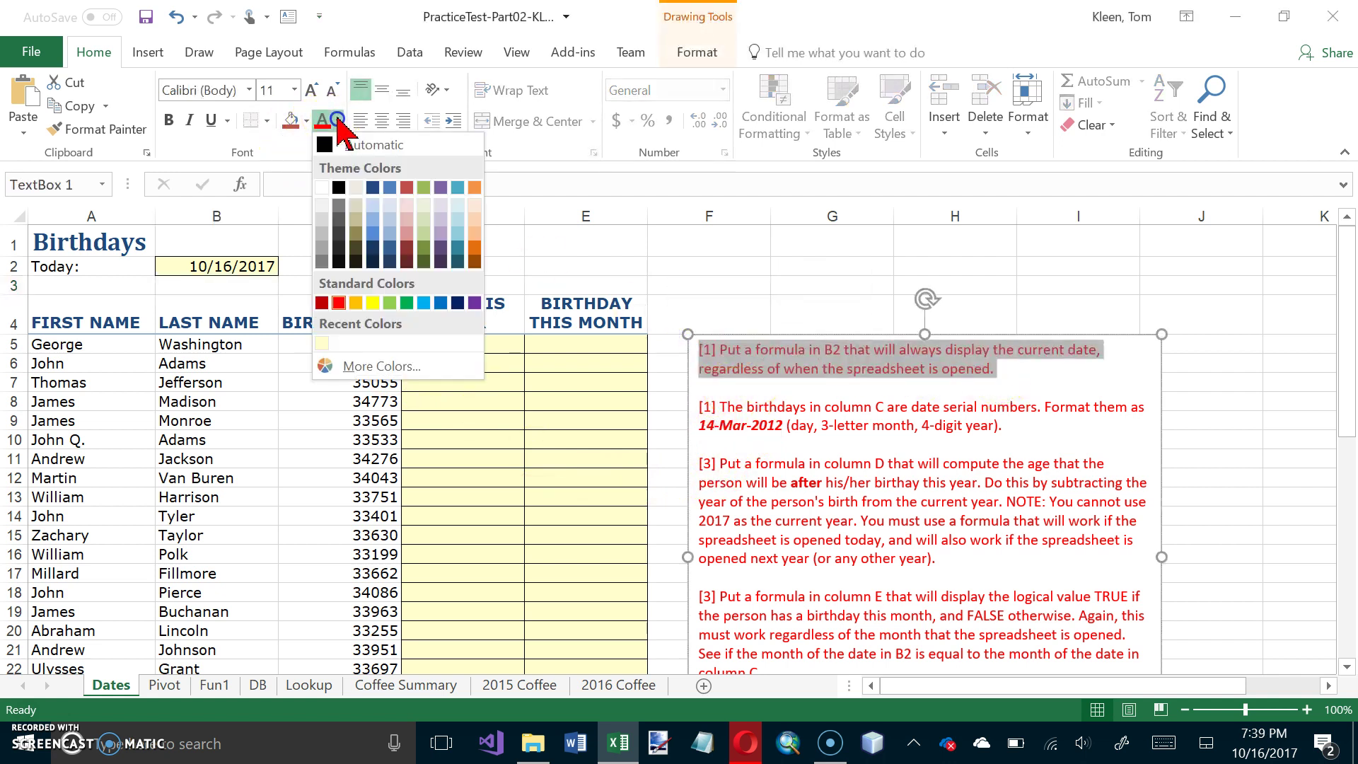
{"action": "left_click", "coordinate": [340, 189]}
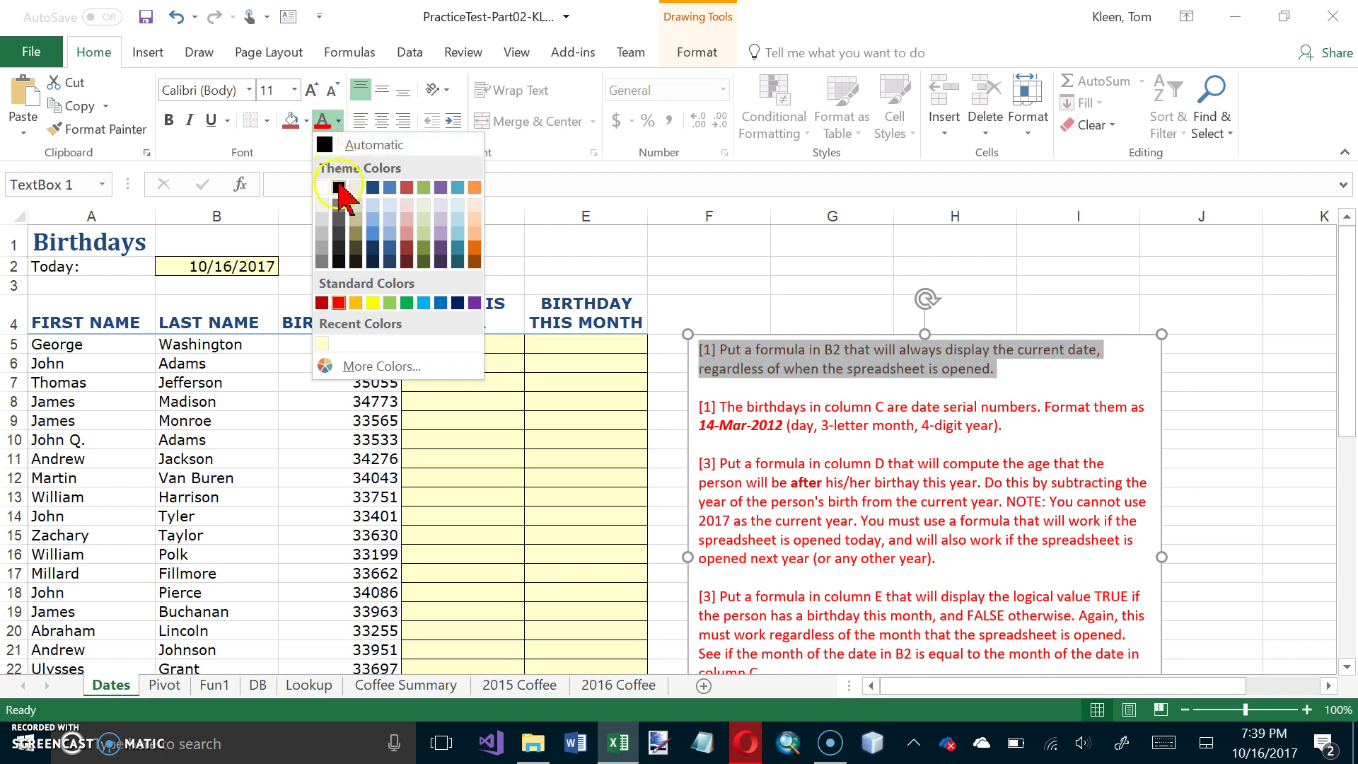
{"action": "left_click", "coordinate": [329, 145]}
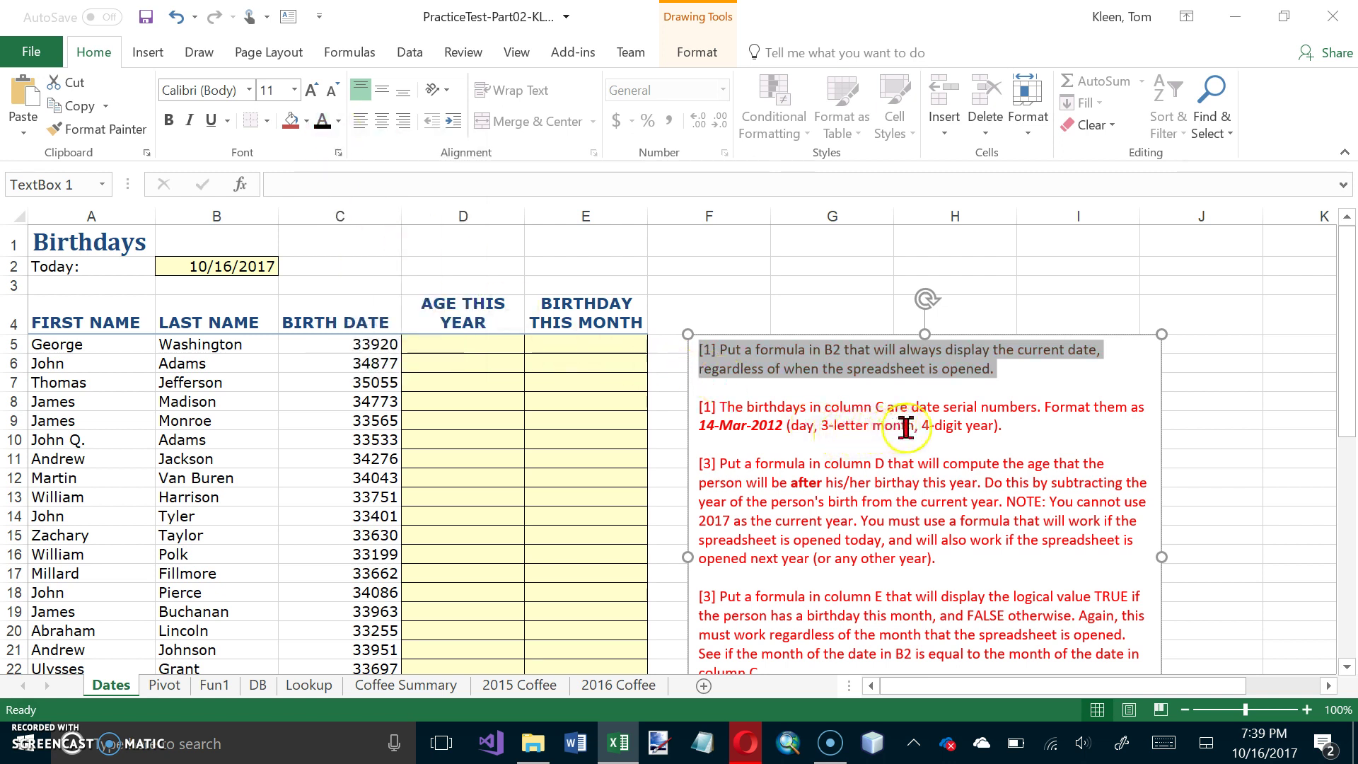
{"action": "left_click", "coordinate": [431, 390]}
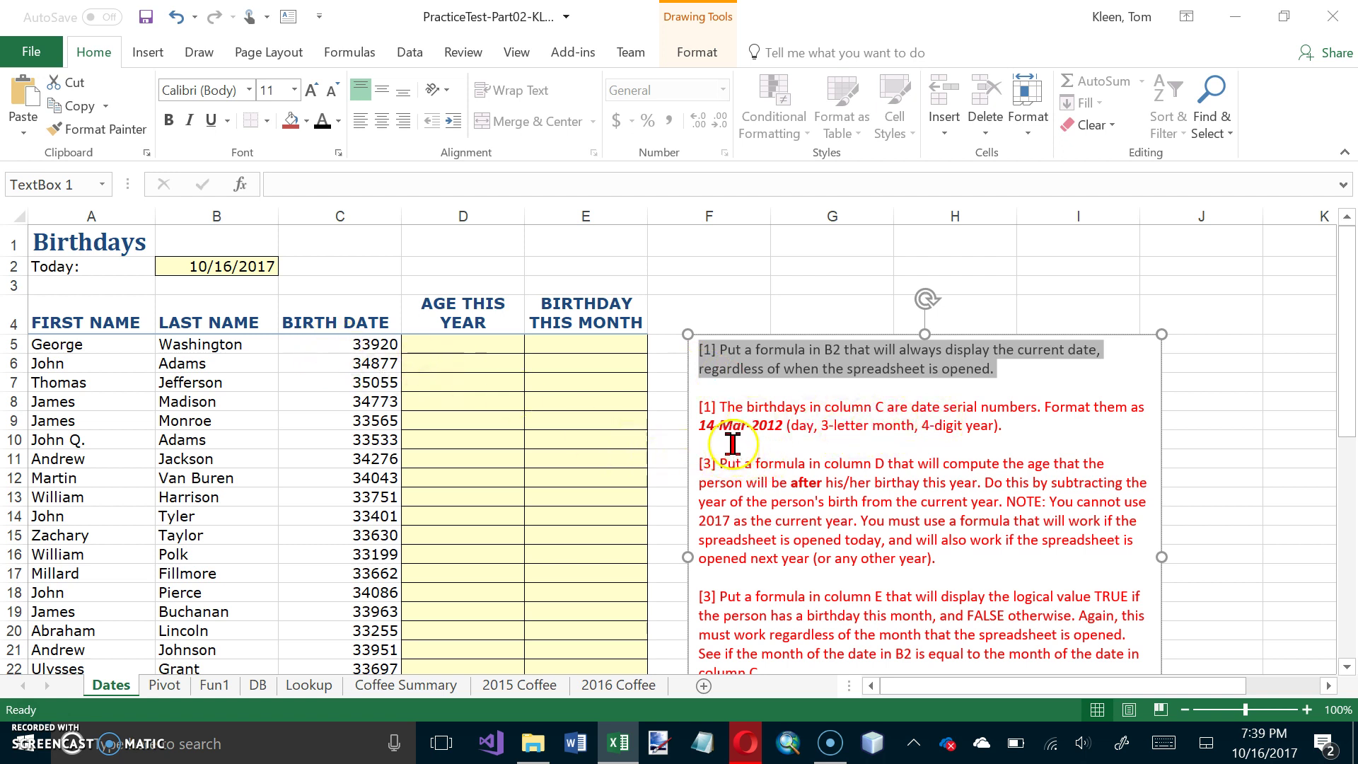
Select the birth dates in C5:C47 and bring up Format Cells at the Date category.
{"action": "left_click_drag", "start_coordinate": [363, 344], "coordinate": [386, 640]}
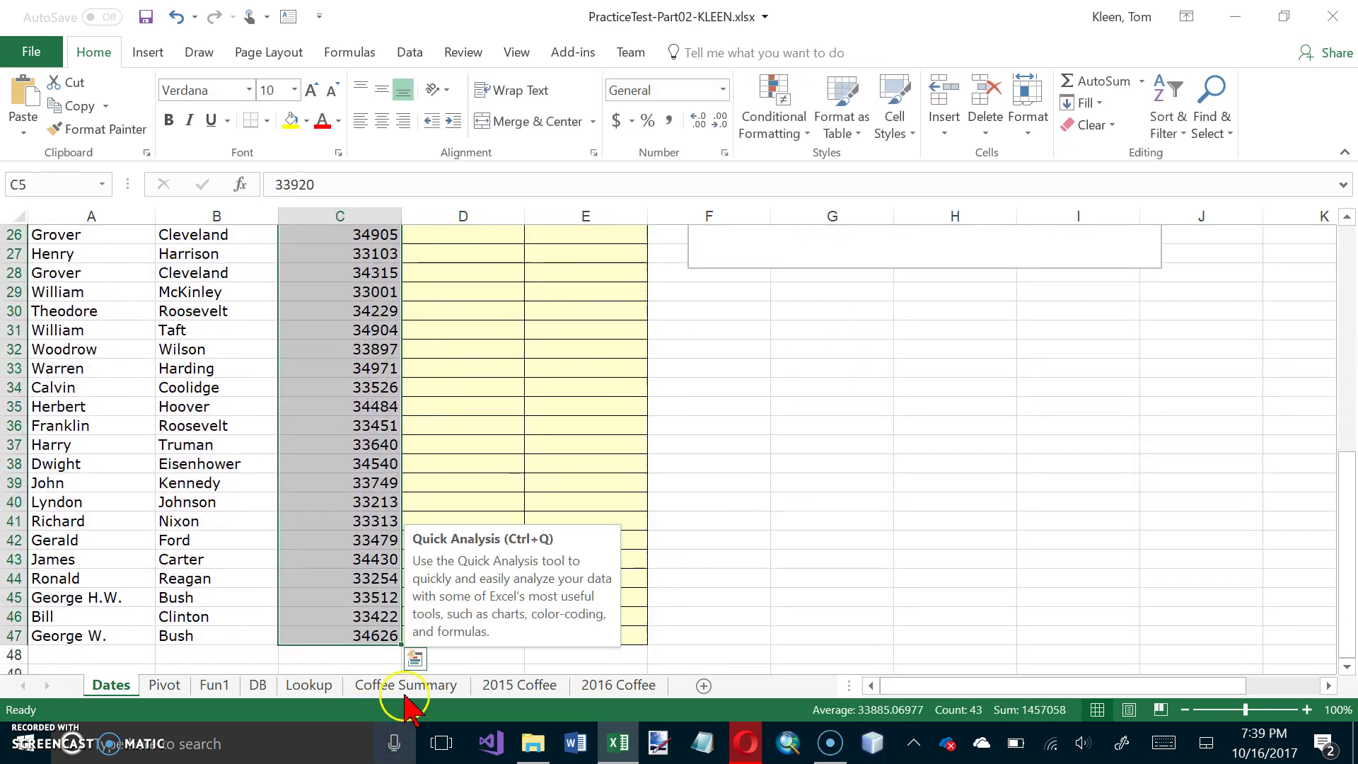
{"action": "right_click", "coordinate": [331, 272]}
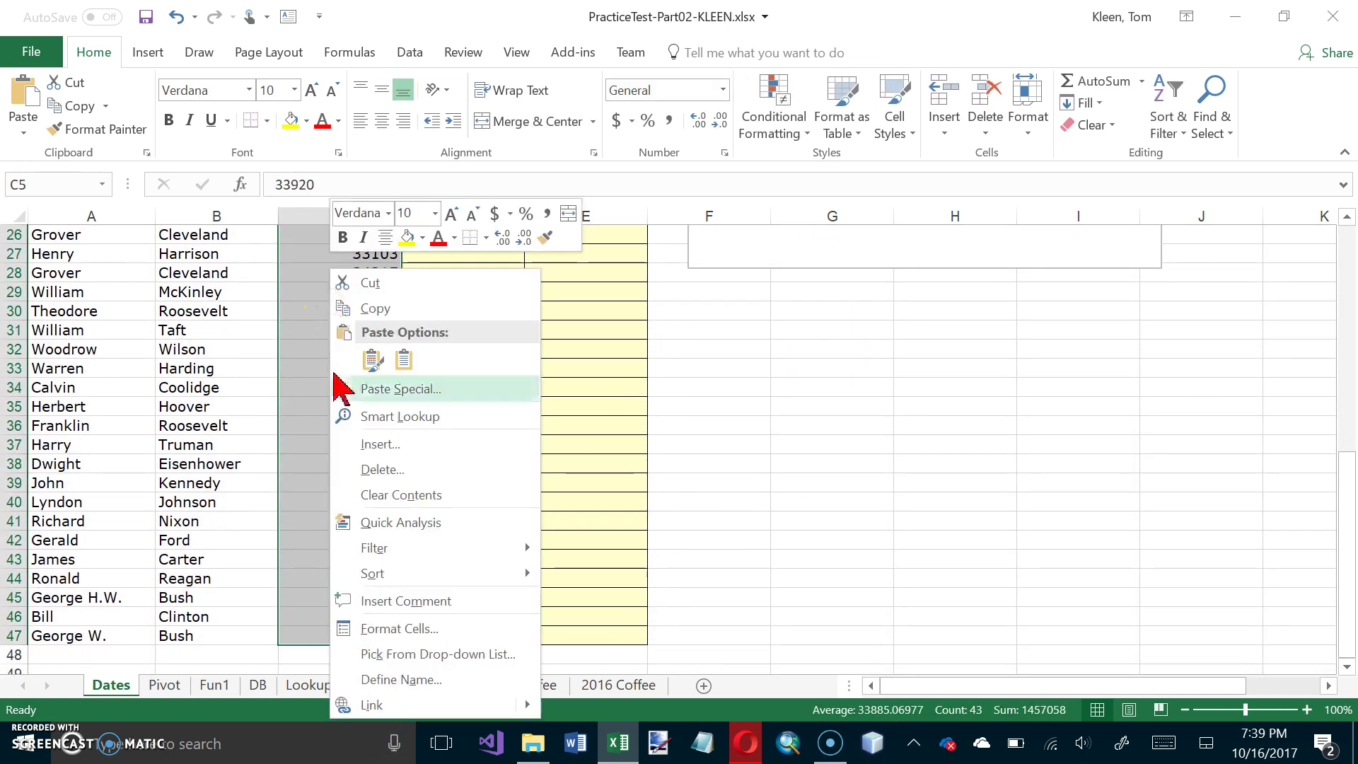
{"action": "left_click", "coordinate": [393, 628]}
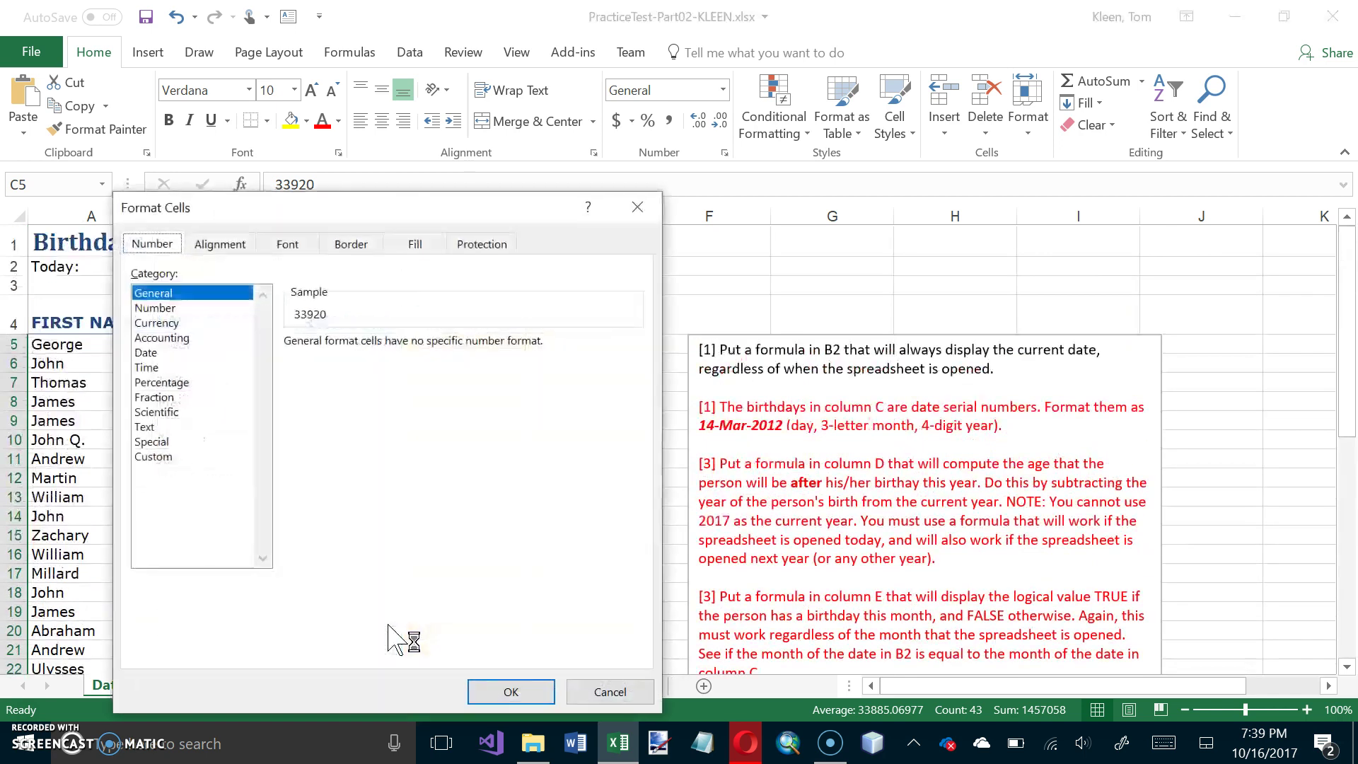
{"action": "left_click", "coordinate": [157, 352]}
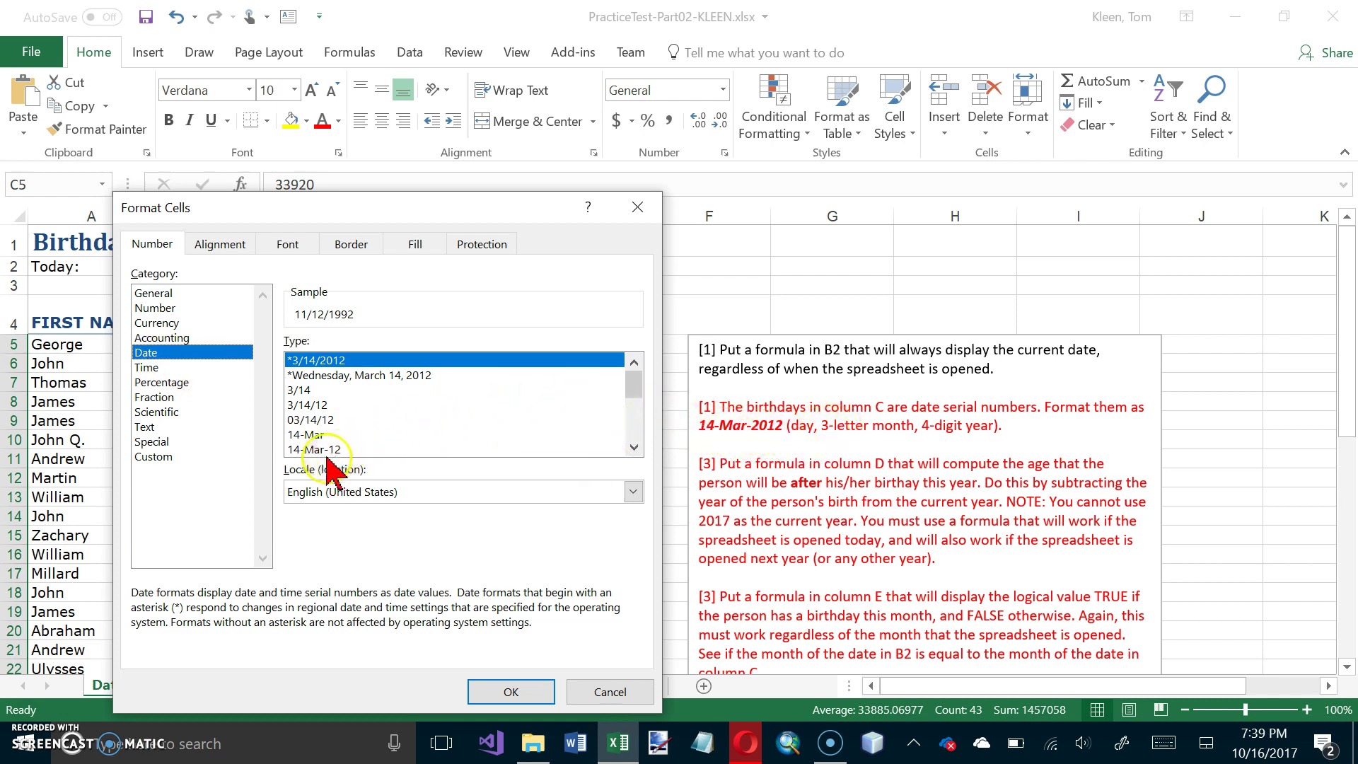
Apply the 14-Mar-2012 date format to the selected birth dates.
{"action": "left_click", "coordinate": [634, 447]}
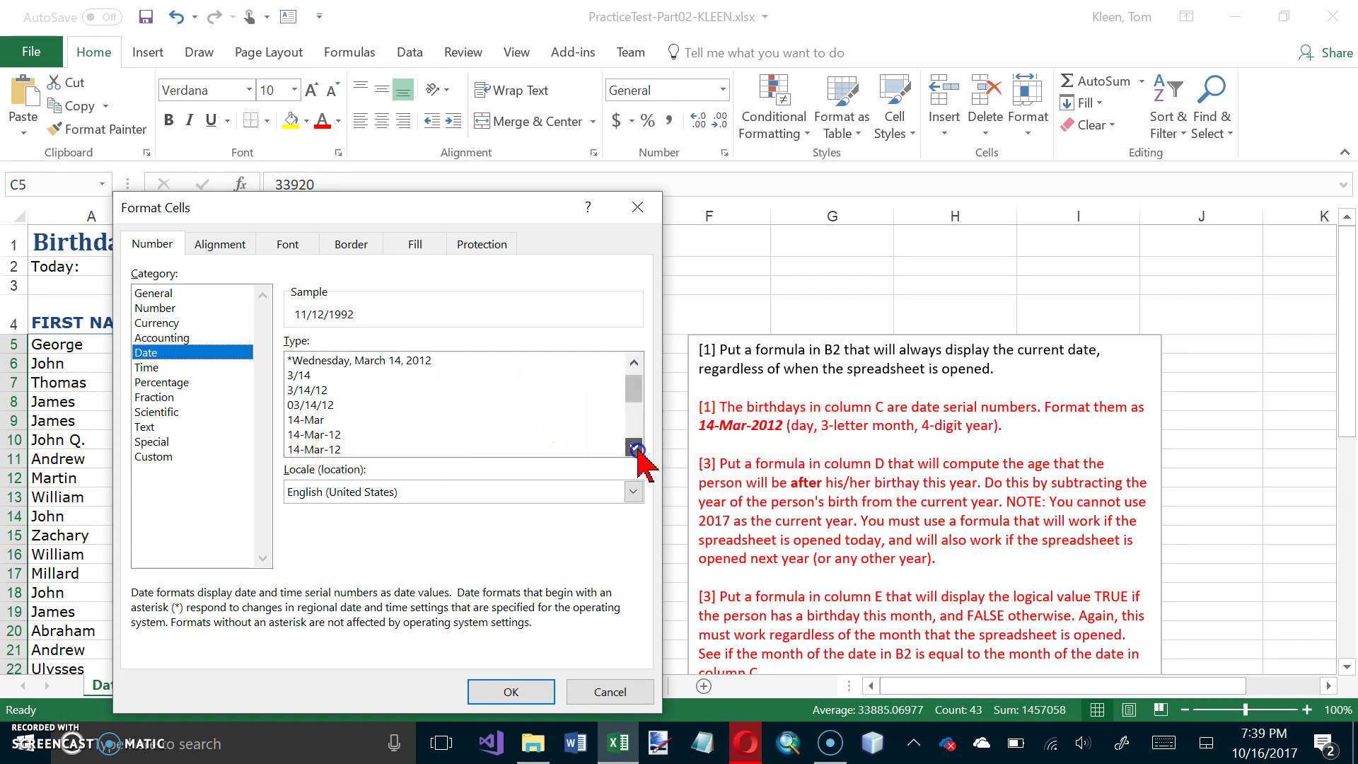
{"action": "left_click", "coordinate": [634, 448]}
{"action": "left_click", "coordinate": [634, 447]}
{"action": "left_click", "coordinate": [635, 448]}
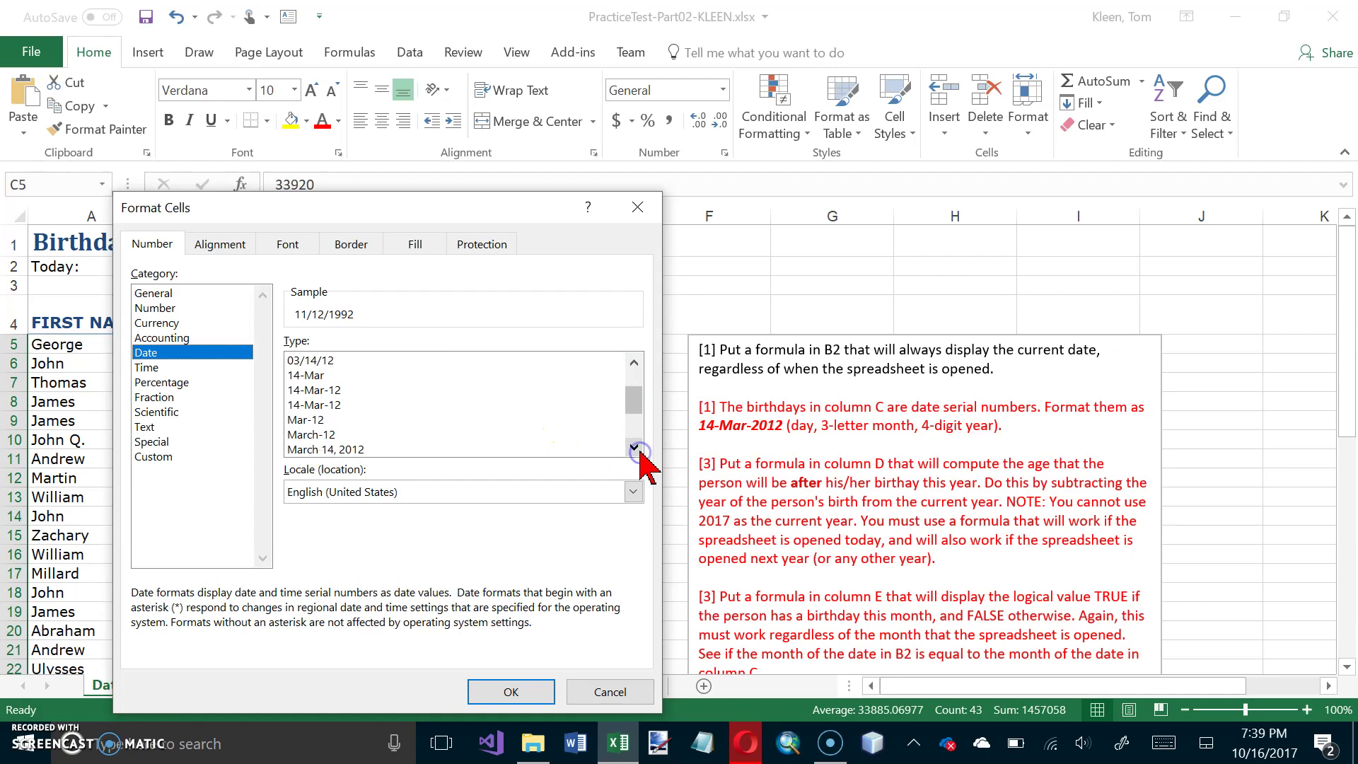
{"action": "left_click", "coordinate": [636, 450]}
{"action": "left_click", "coordinate": [639, 449]}
{"action": "left_click", "coordinate": [639, 449]}
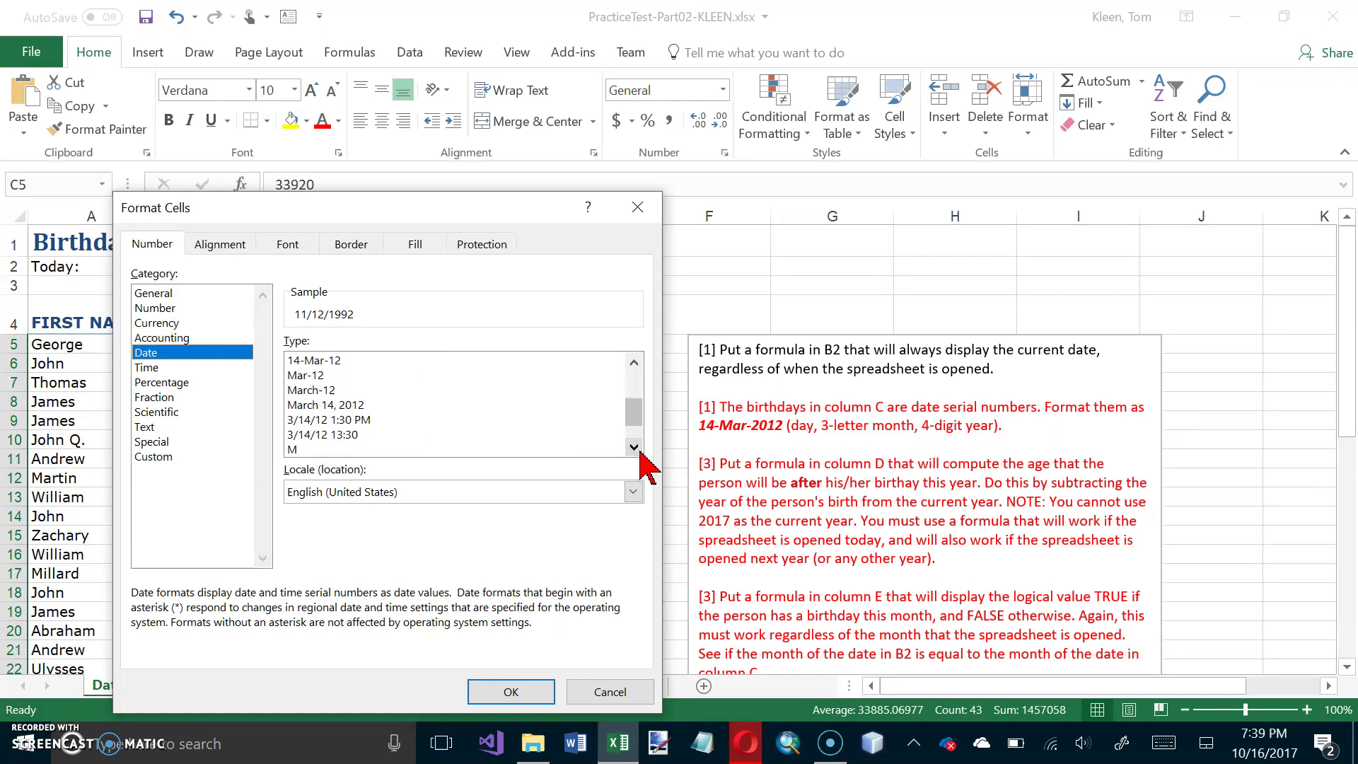
{"action": "left_click", "coordinate": [638, 449]}
{"action": "left_click", "coordinate": [639, 450]}
{"action": "left_click", "coordinate": [634, 448]}
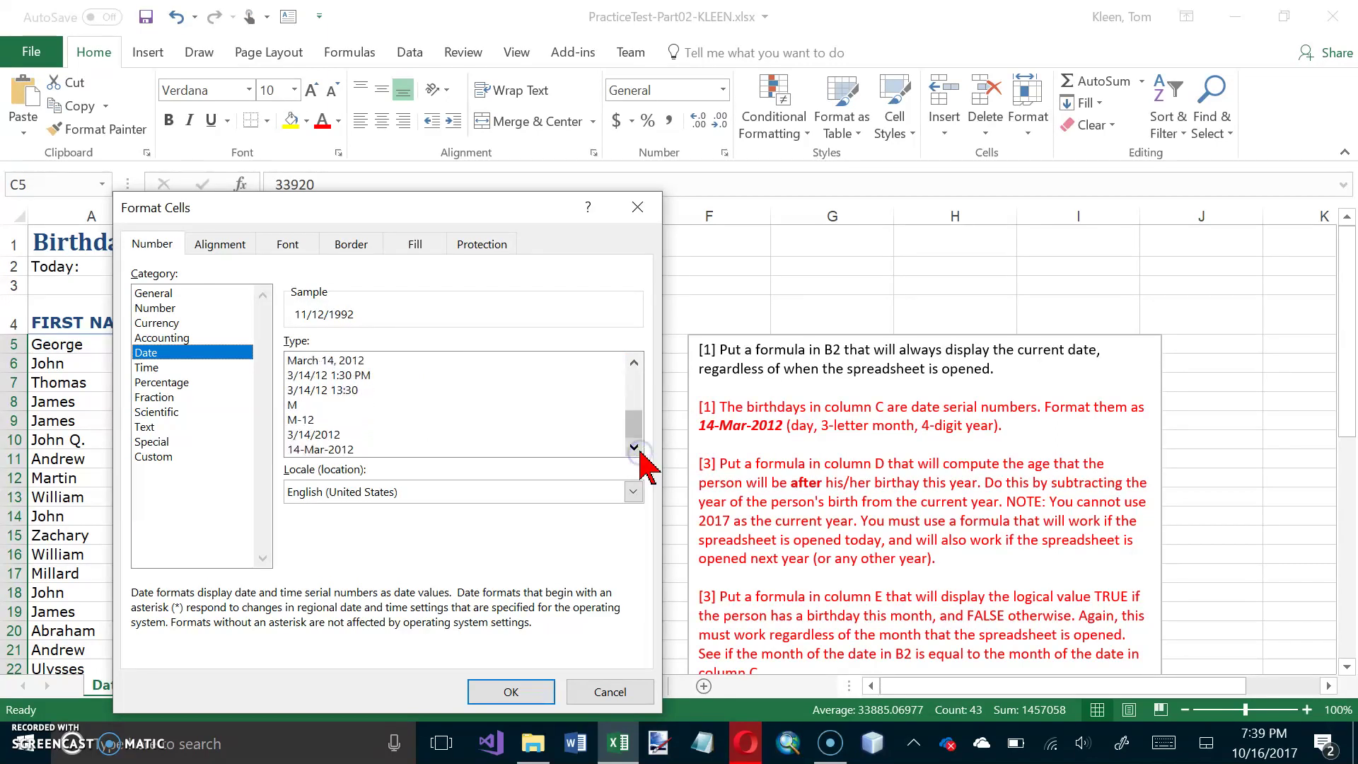
{"action": "left_click", "coordinate": [323, 454]}
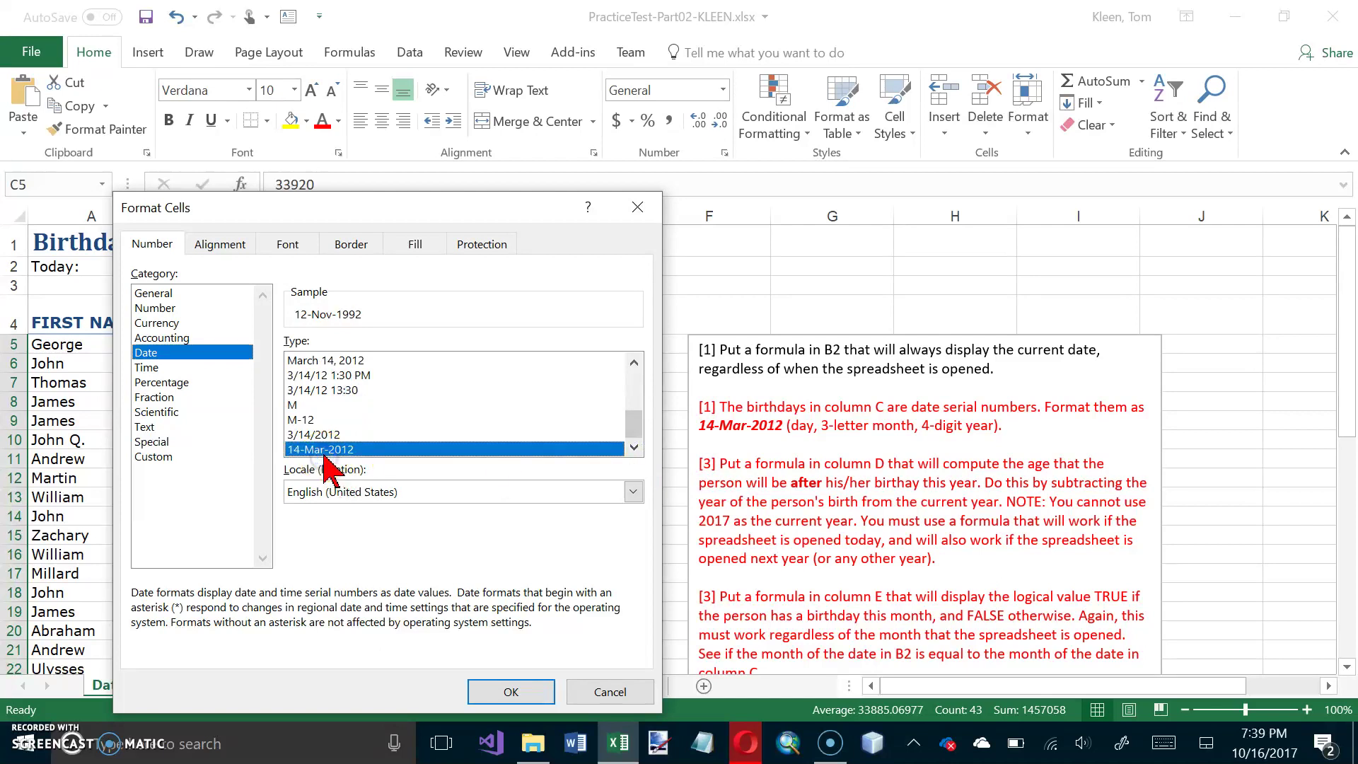
{"action": "left_click", "coordinate": [507, 690]}
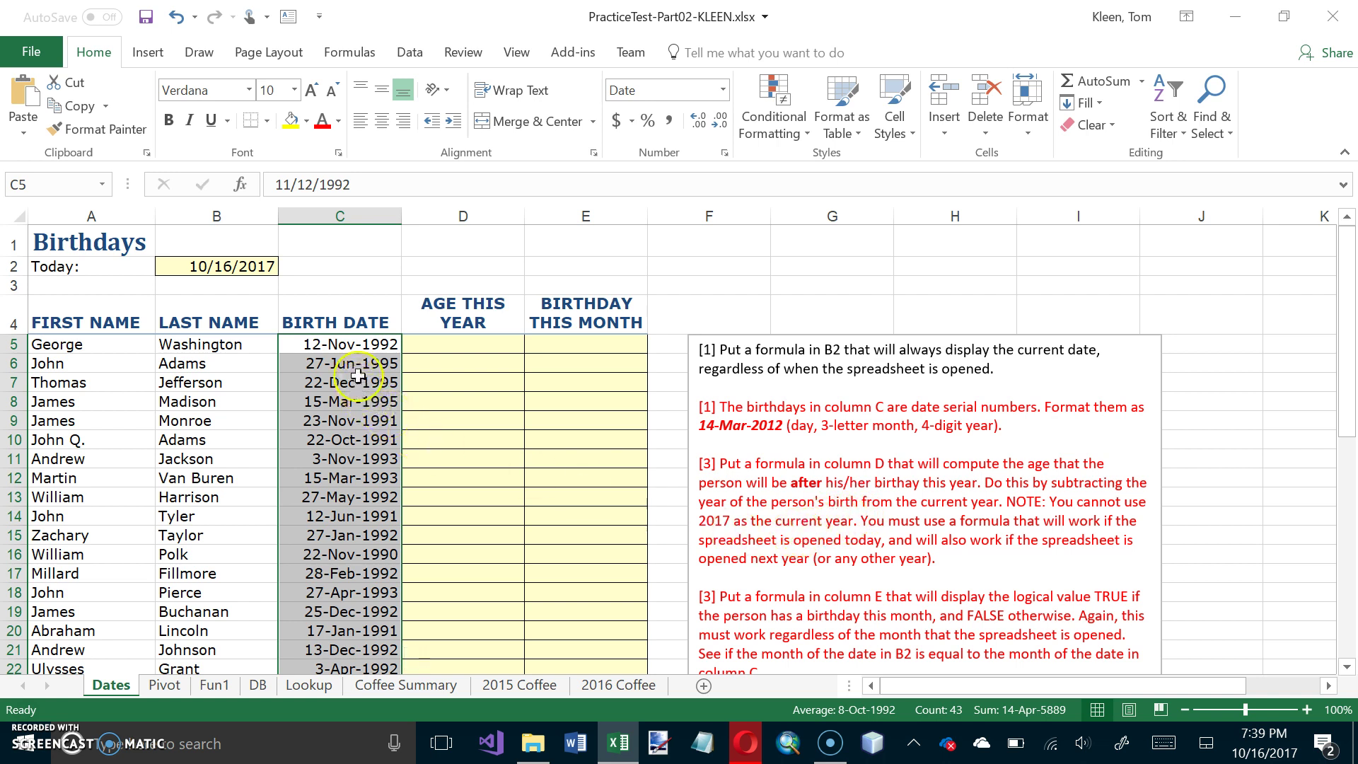
Enter =YEAR($B$2)-YEAR(C5) in D5, giving the first person's age of 25.
{"action": "left_click", "coordinate": [448, 344]}
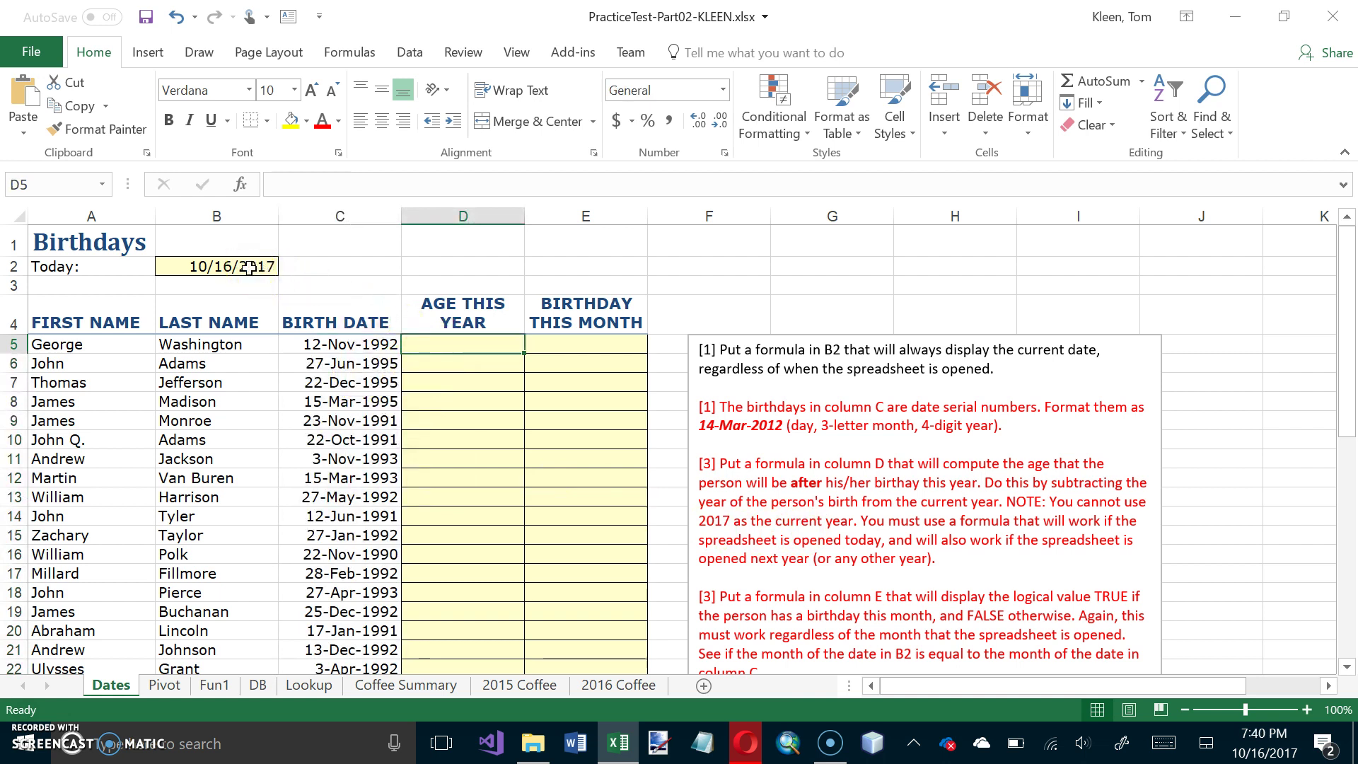
{"action": "left_click", "coordinate": [444, 347]}
{"action": "type", "text": "="}
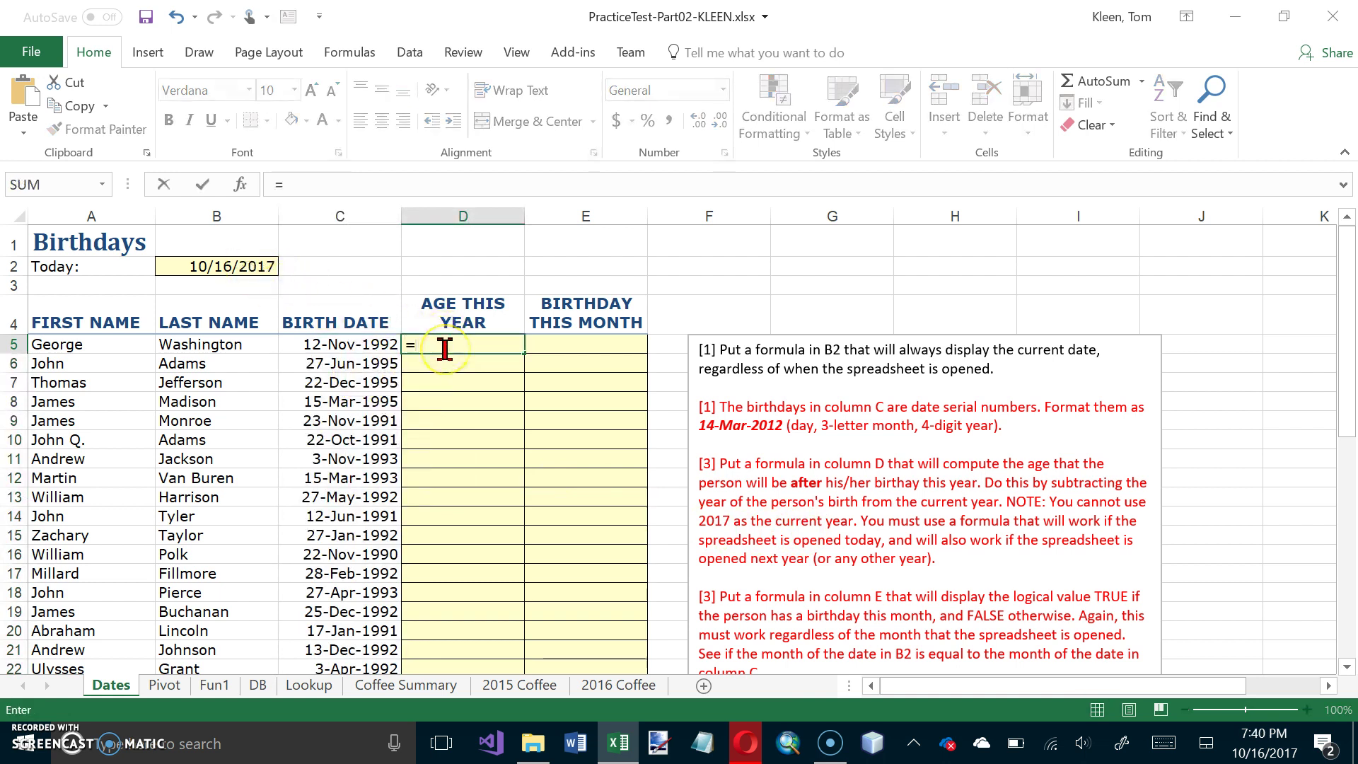
{"action": "type", "text": "year"}
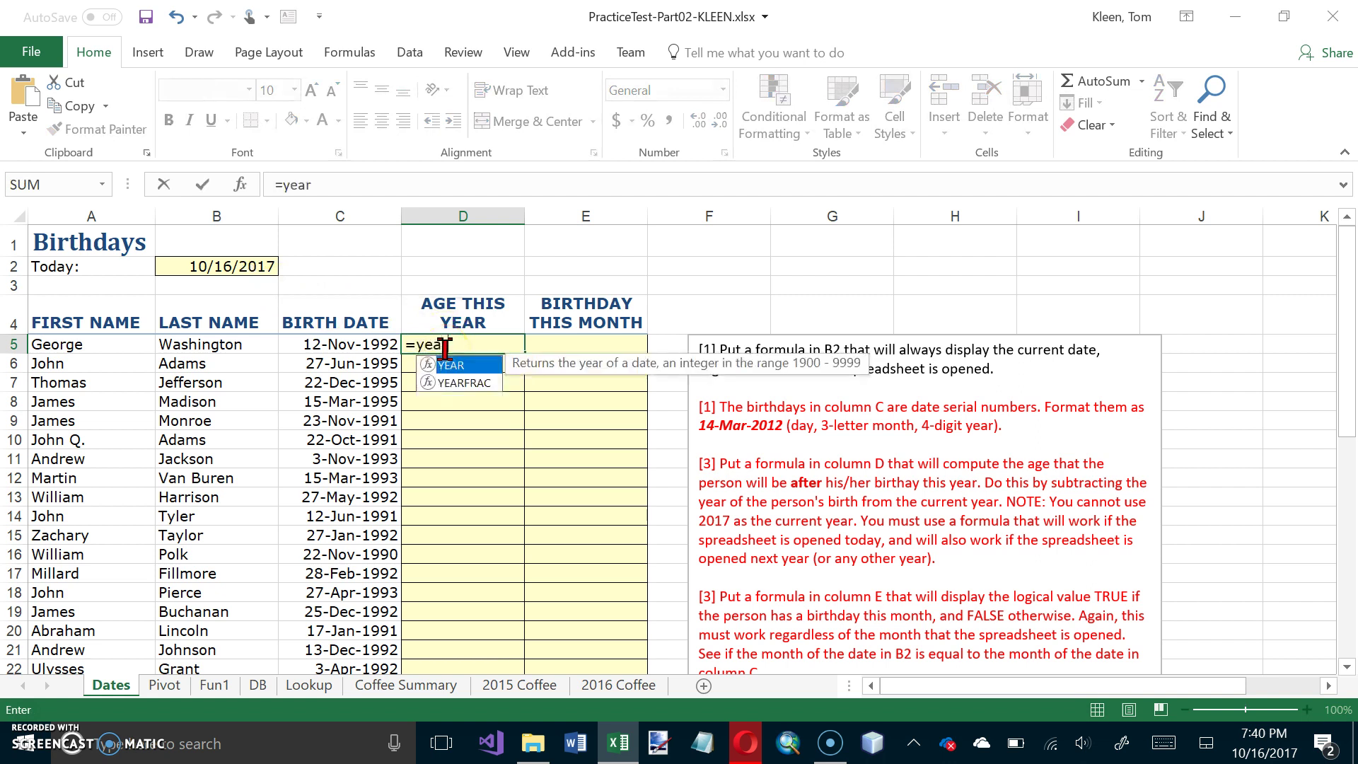
{"action": "type", "text": "("}
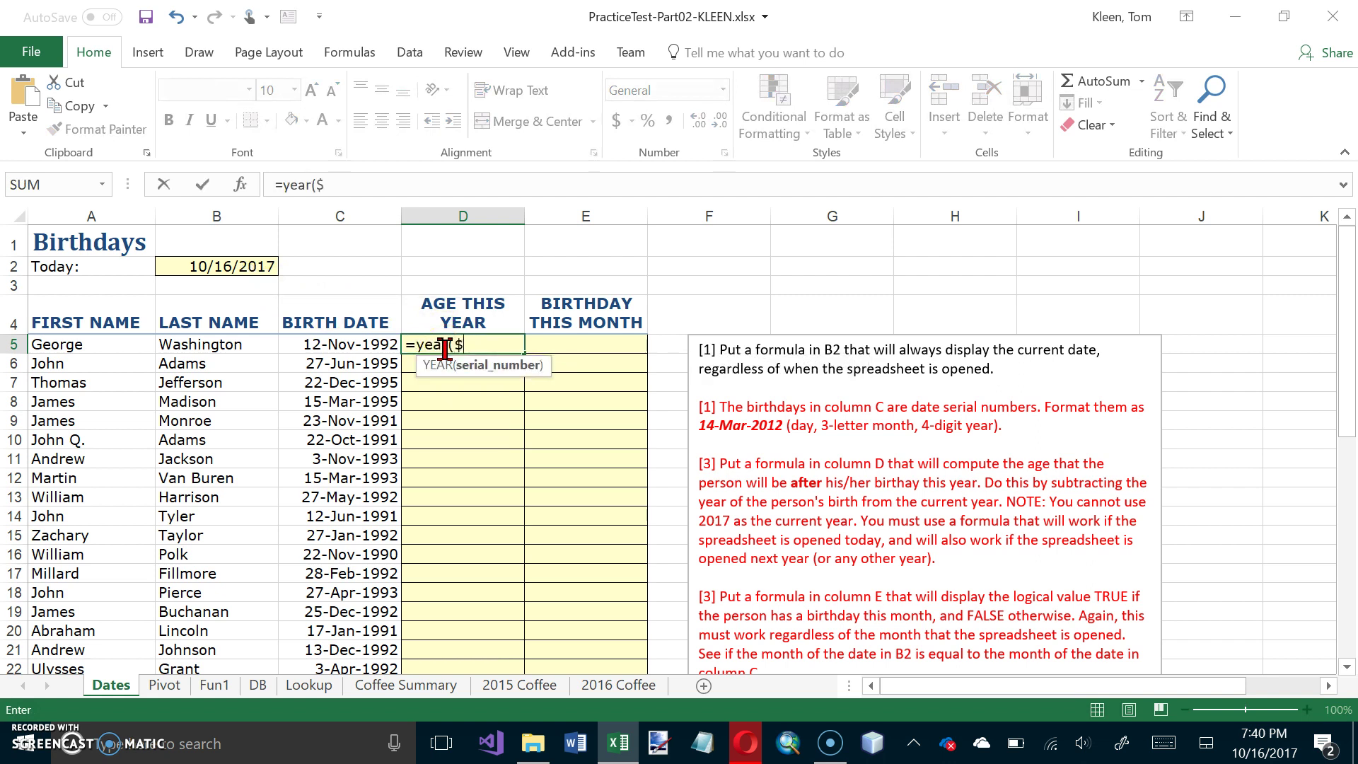
{"action": "type", "text": "$b$2)"}
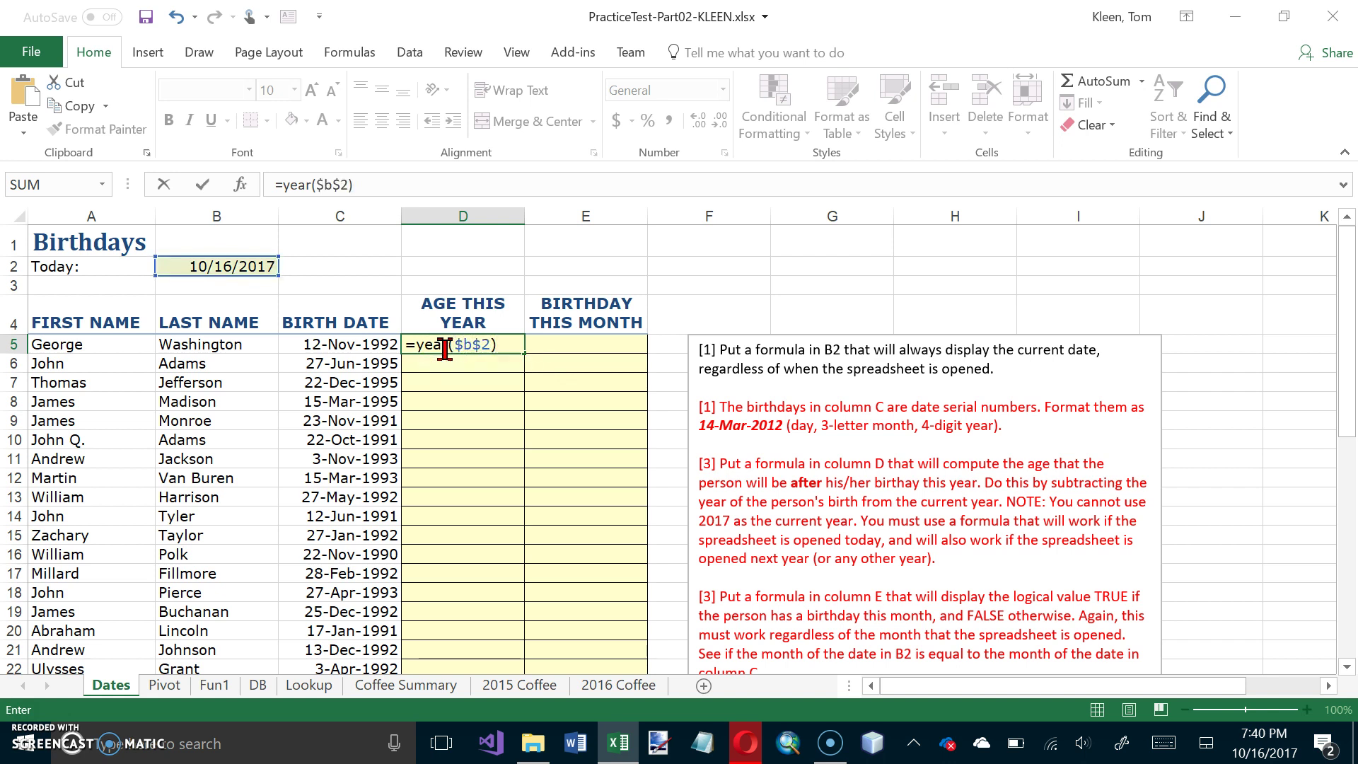
{"action": "type", "text": "-year("}
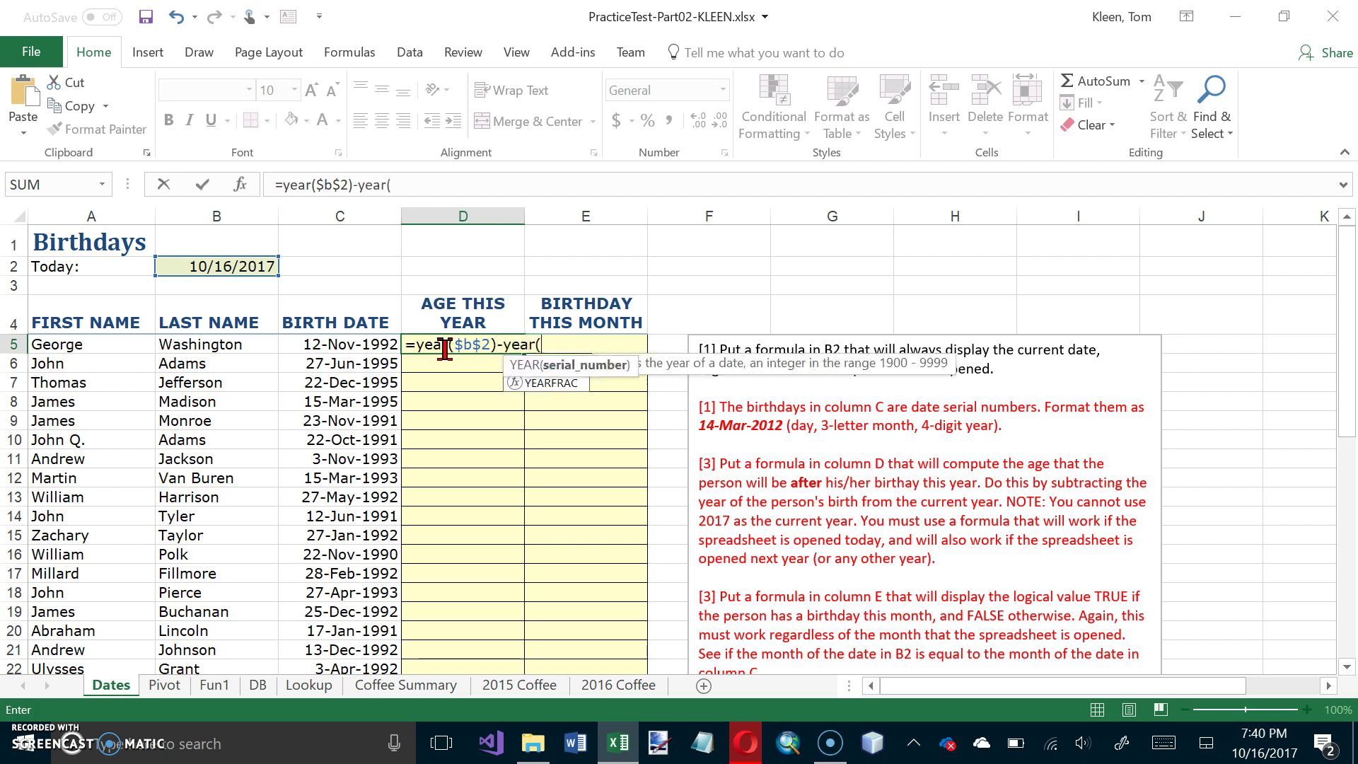
{"action": "key", "text": "Left"}
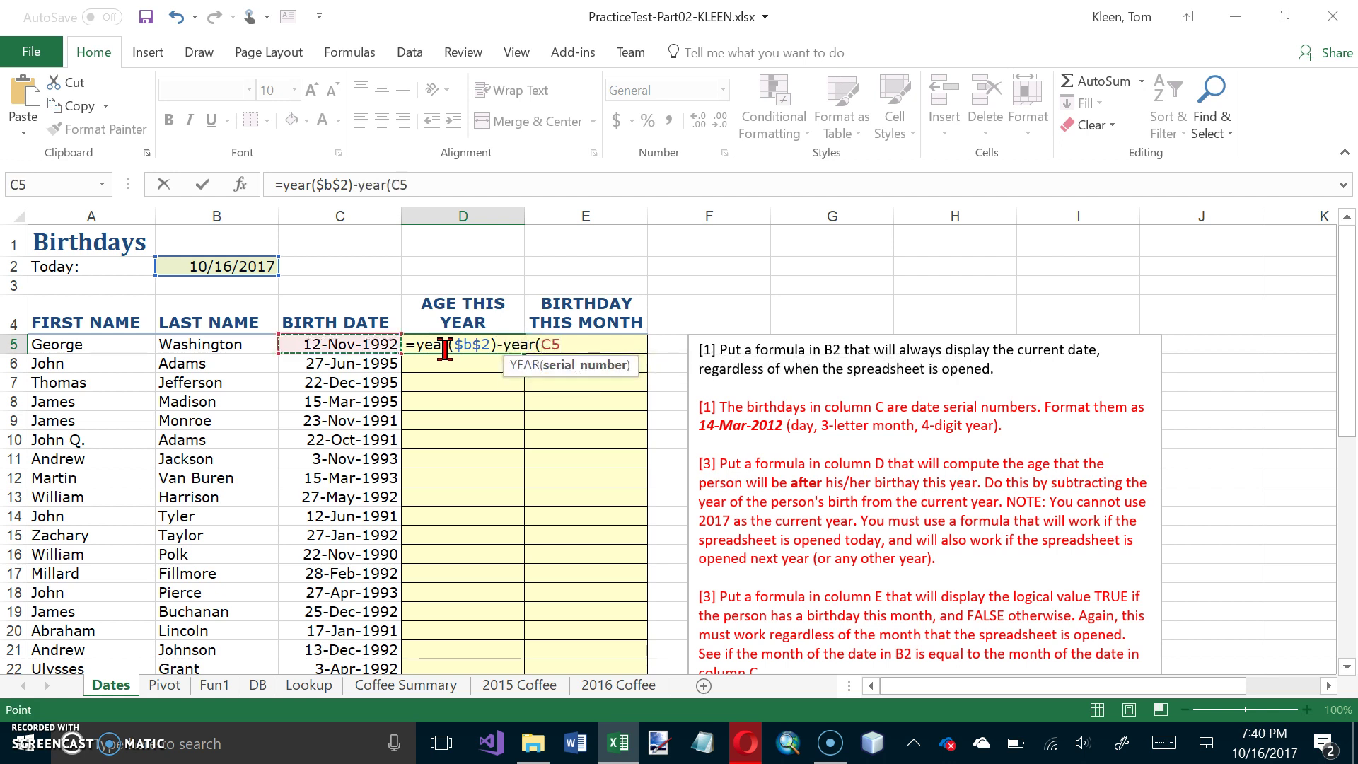
{"action": "type", "text": ")"}
{"action": "key", "text": "Return"}
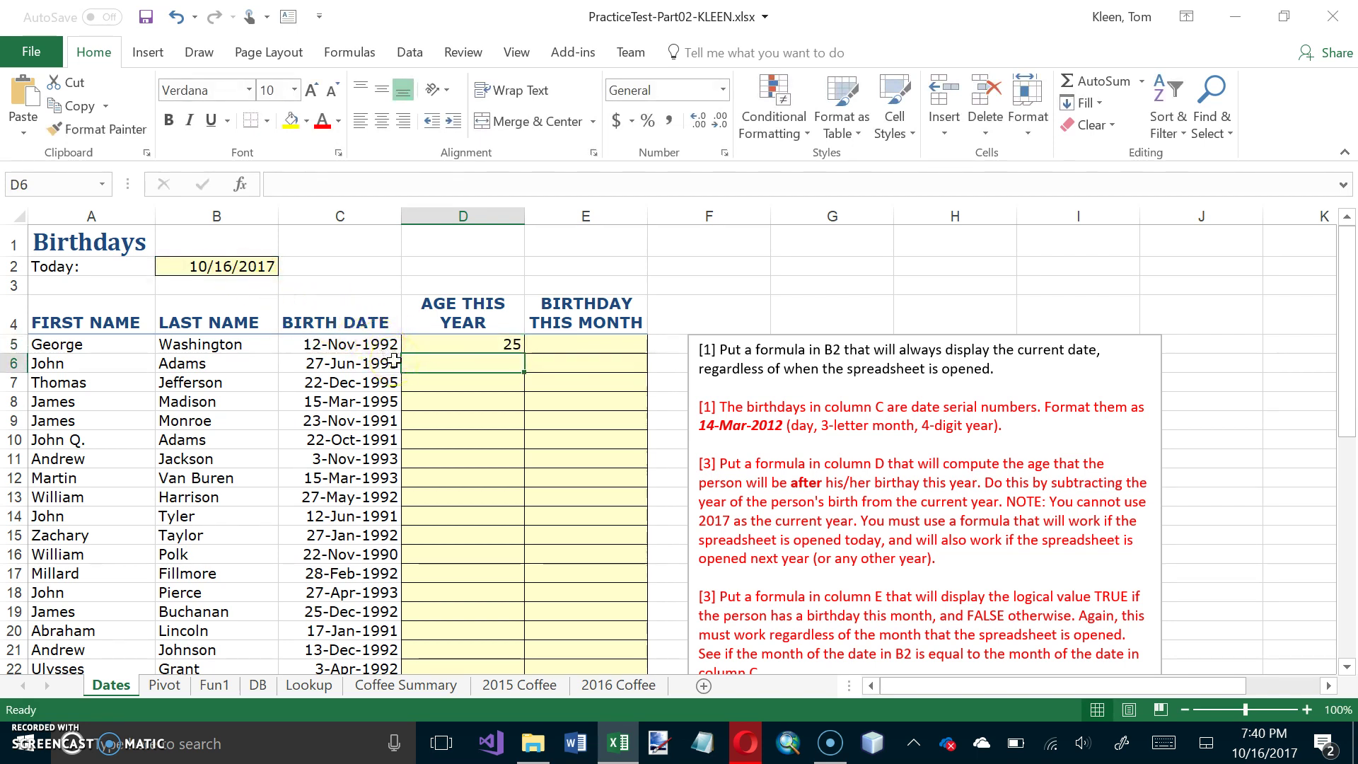
{"action": "left_click", "coordinate": [502, 344]}
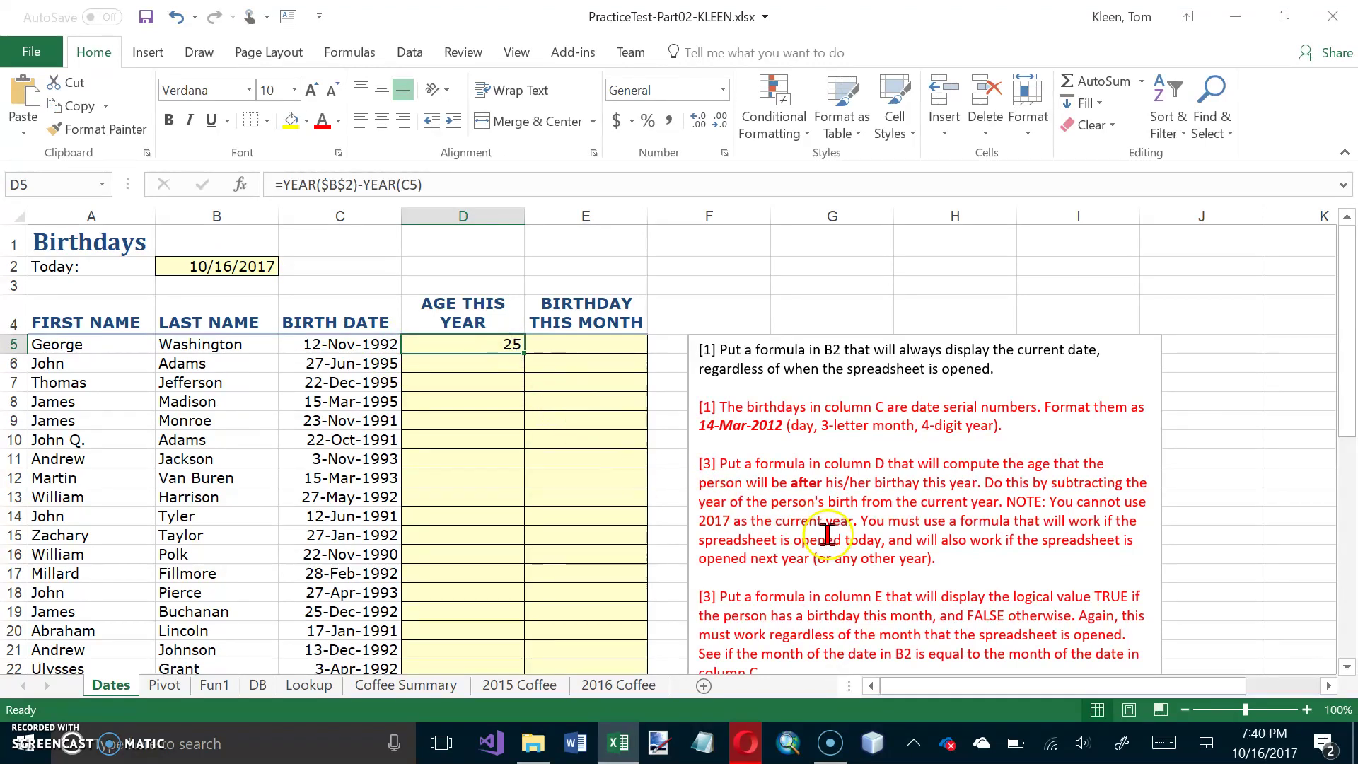
{"action": "scroll", "coordinate": [845, 580], "scroll_direction": "down", "scroll_amount": 1}
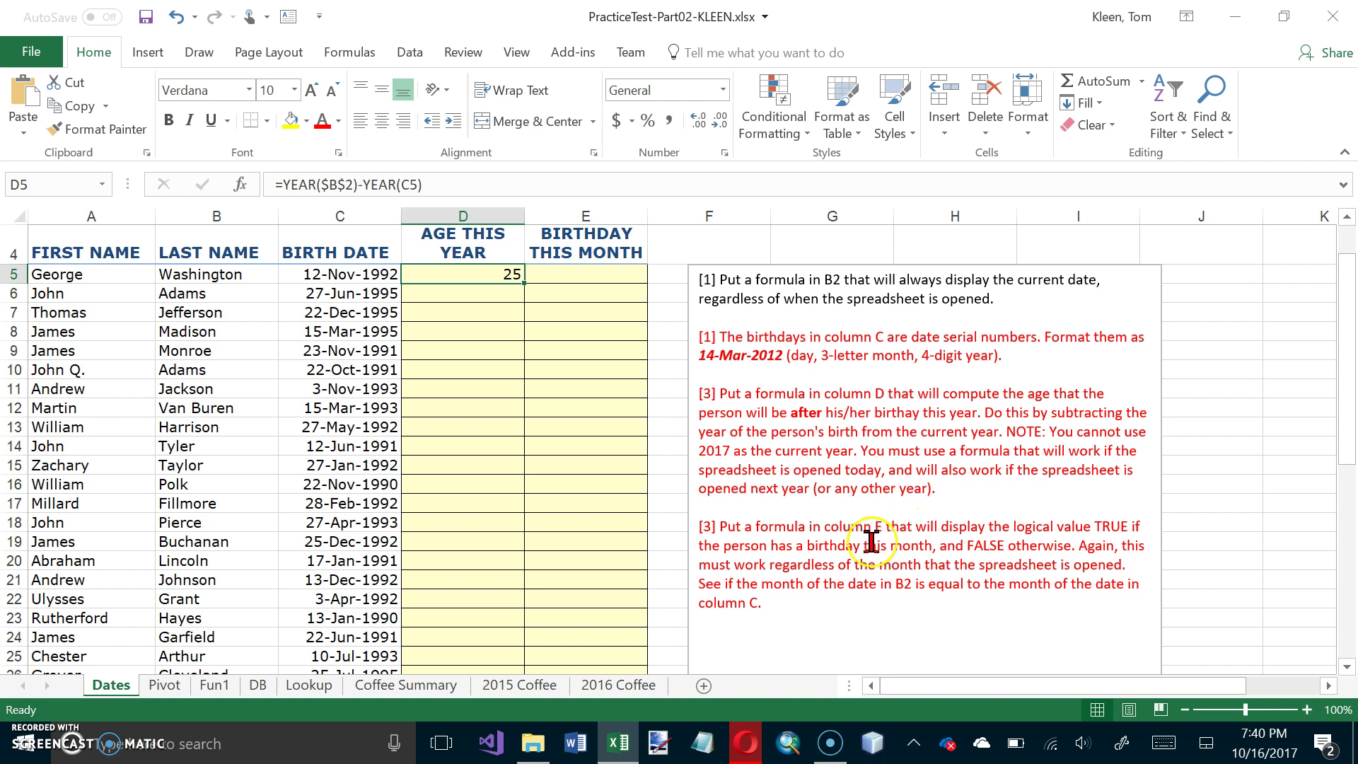
Inspect the dates in C5, B2 and C10 before writing the birthday check.
{"action": "scroll", "coordinate": [873, 541], "scroll_direction": "up", "scroll_amount": 1}
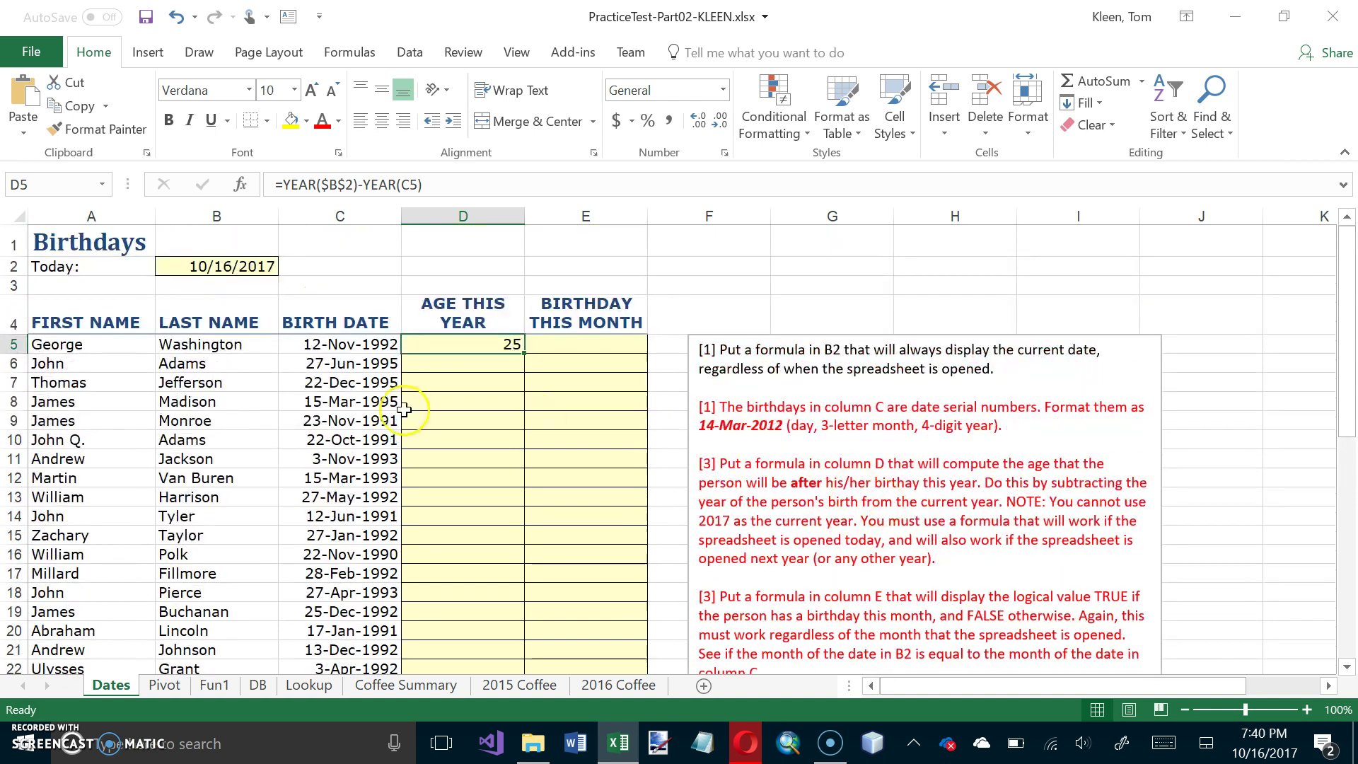
{"action": "left_click", "coordinate": [329, 348]}
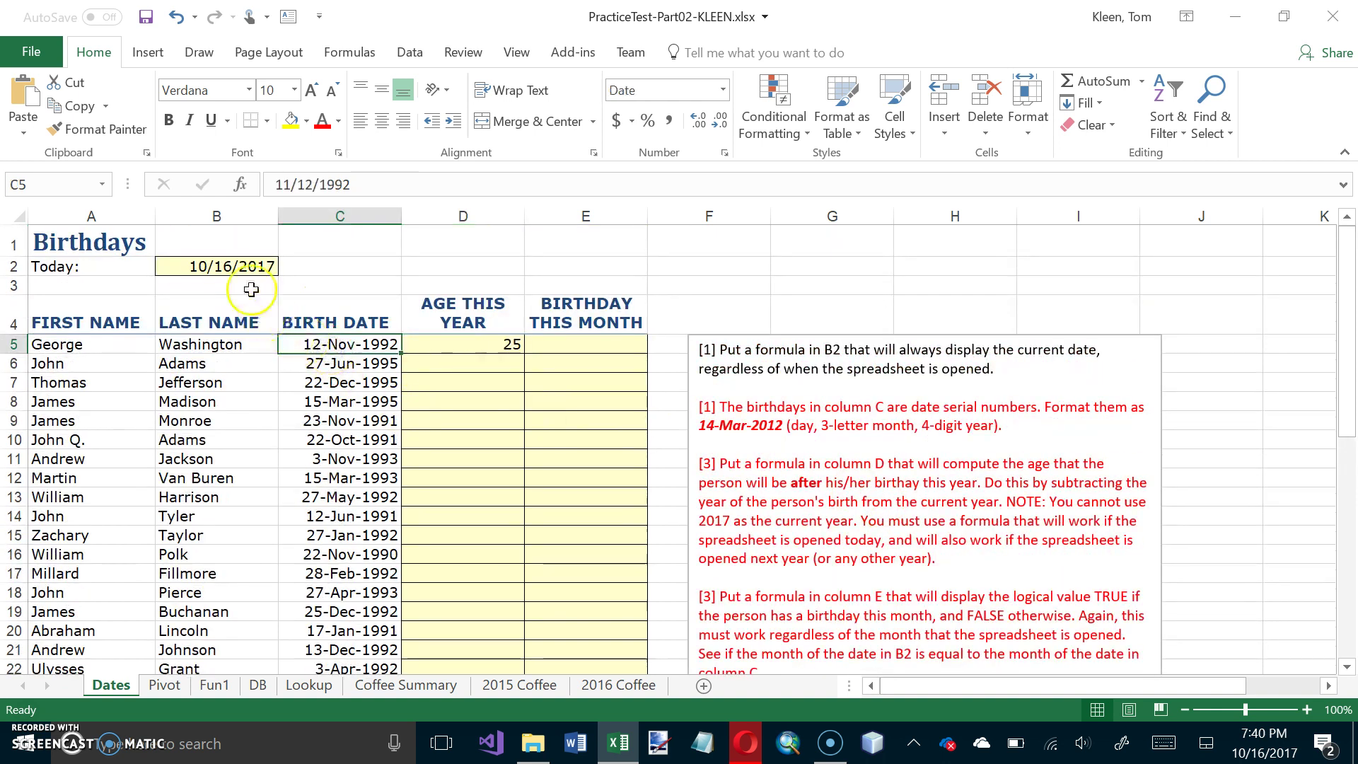
{"action": "left_click", "coordinate": [265, 267]}
{"action": "left_click", "coordinate": [354, 350]}
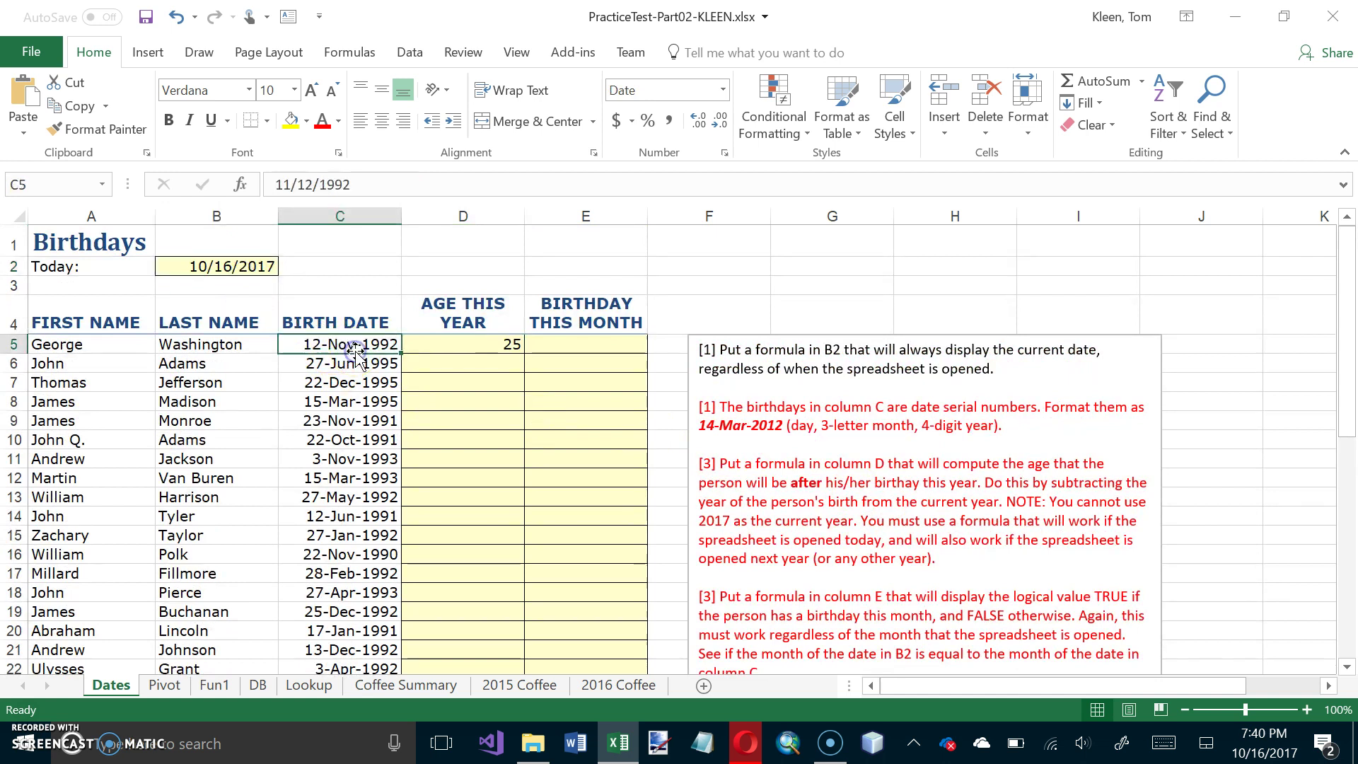
{"action": "left_click", "coordinate": [351, 441]}
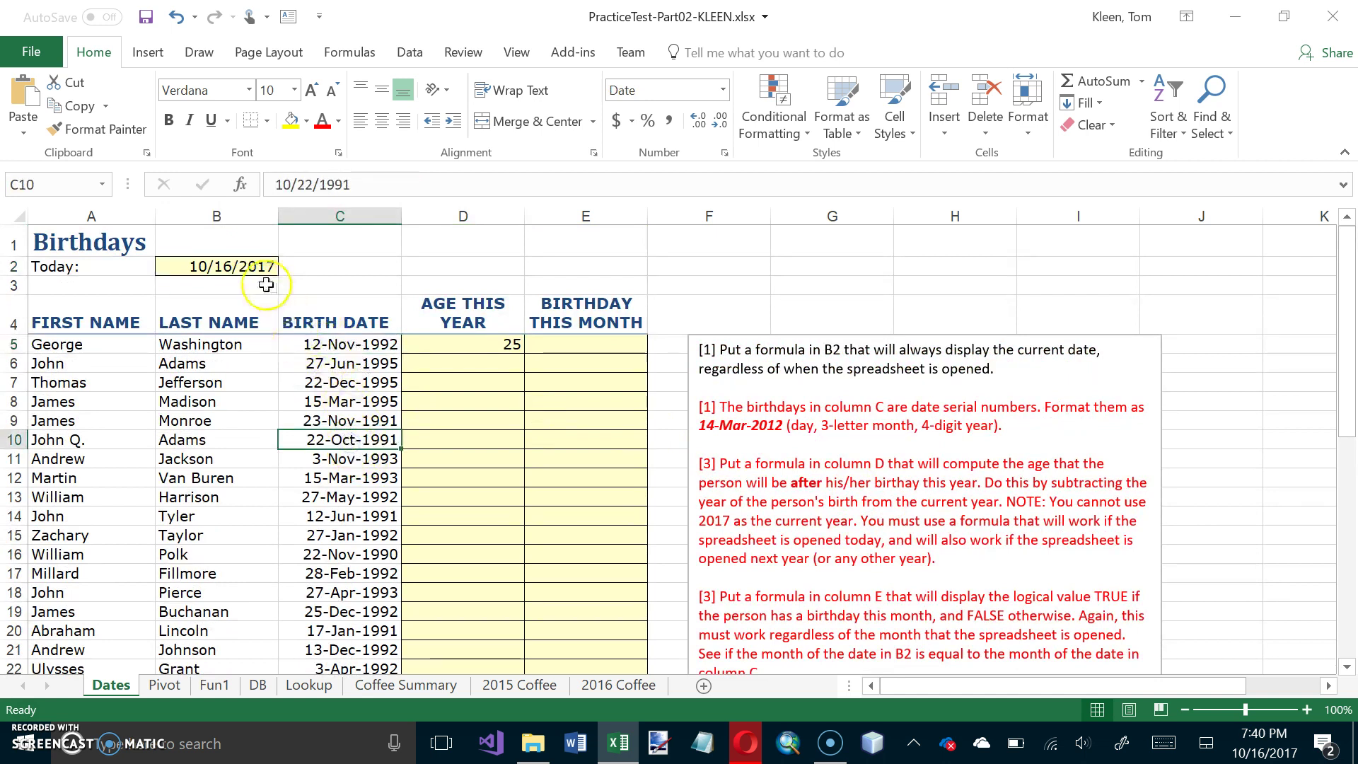
{"action": "left_click", "coordinate": [255, 266]}
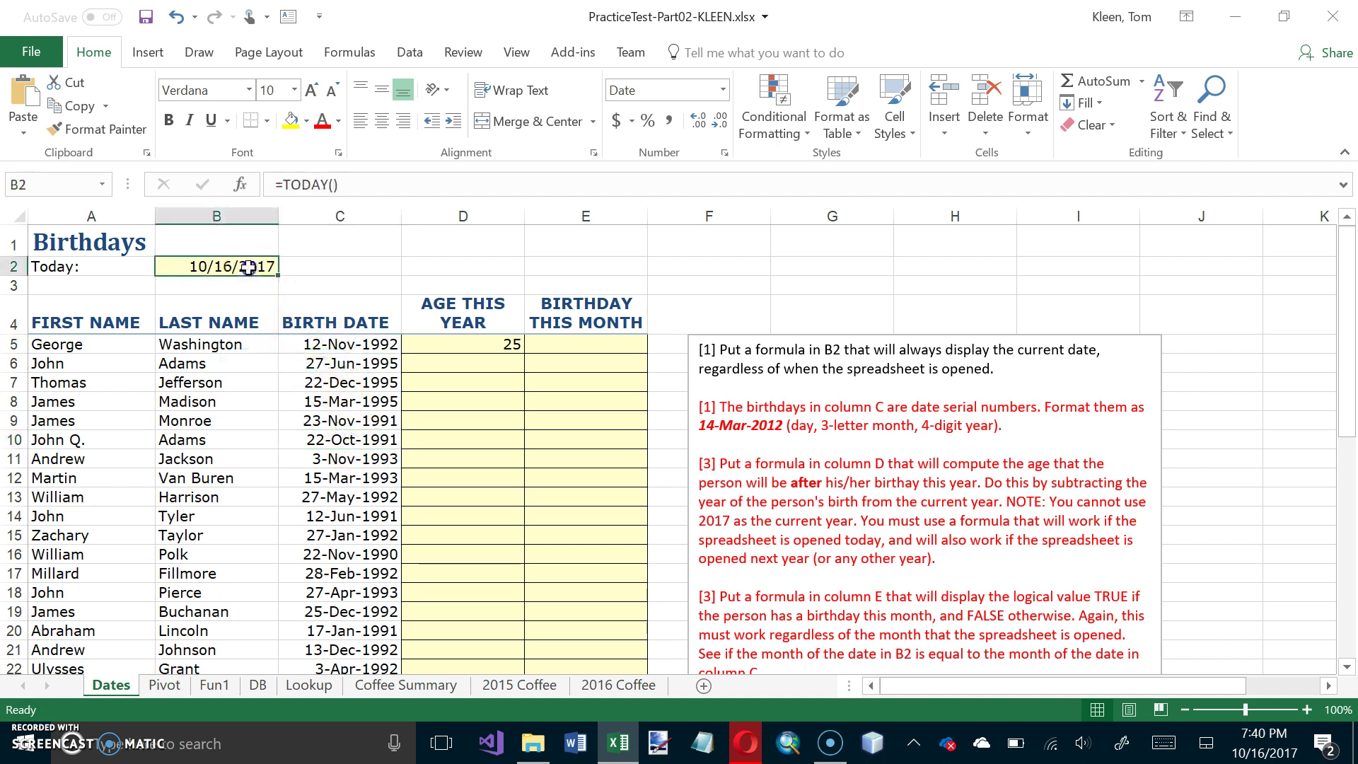
Enter =MONTH($B$2)=MONTH(C5) in E5, returning FALSE.
{"action": "left_click", "coordinate": [593, 344]}
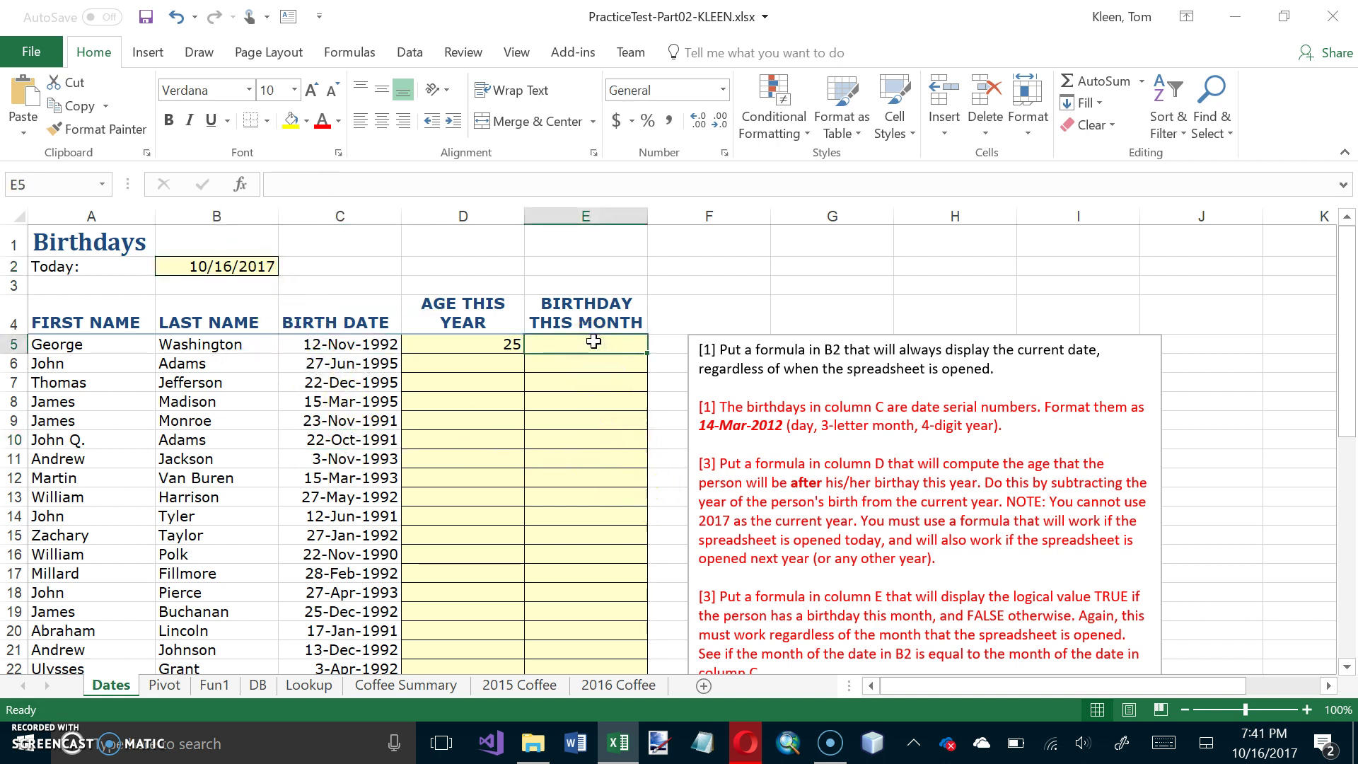
{"action": "type", "text": "="}
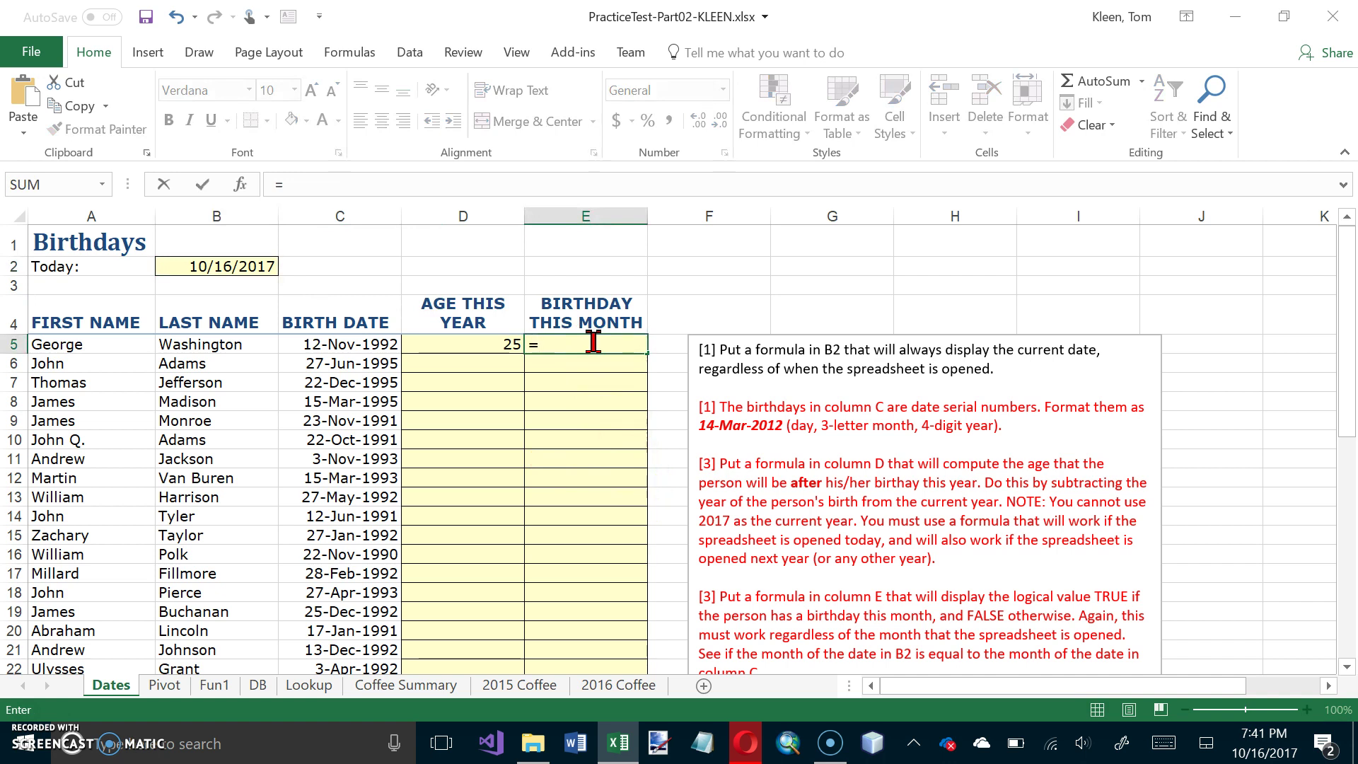
{"action": "type", "text": "mo"}
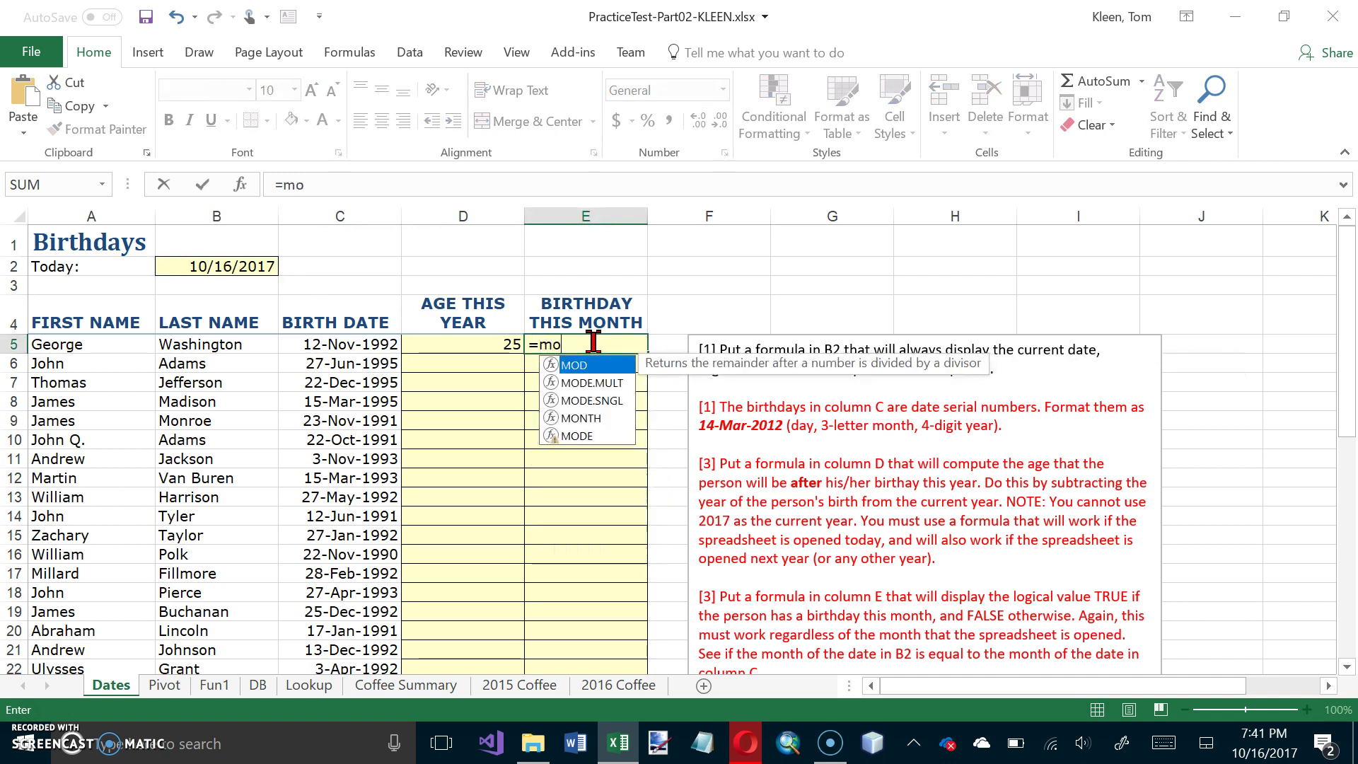
{"action": "type", "text": "nth("}
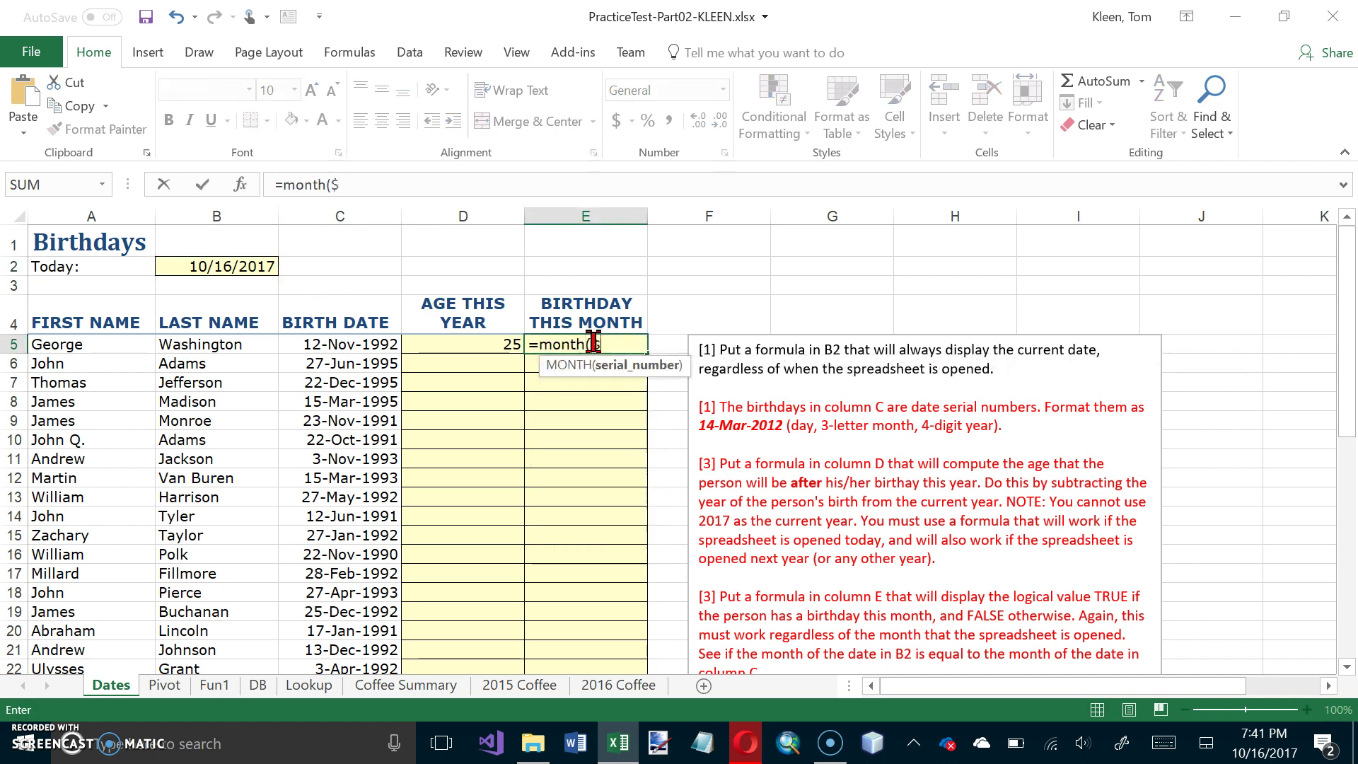
{"action": "type", "text": "$B$2"}
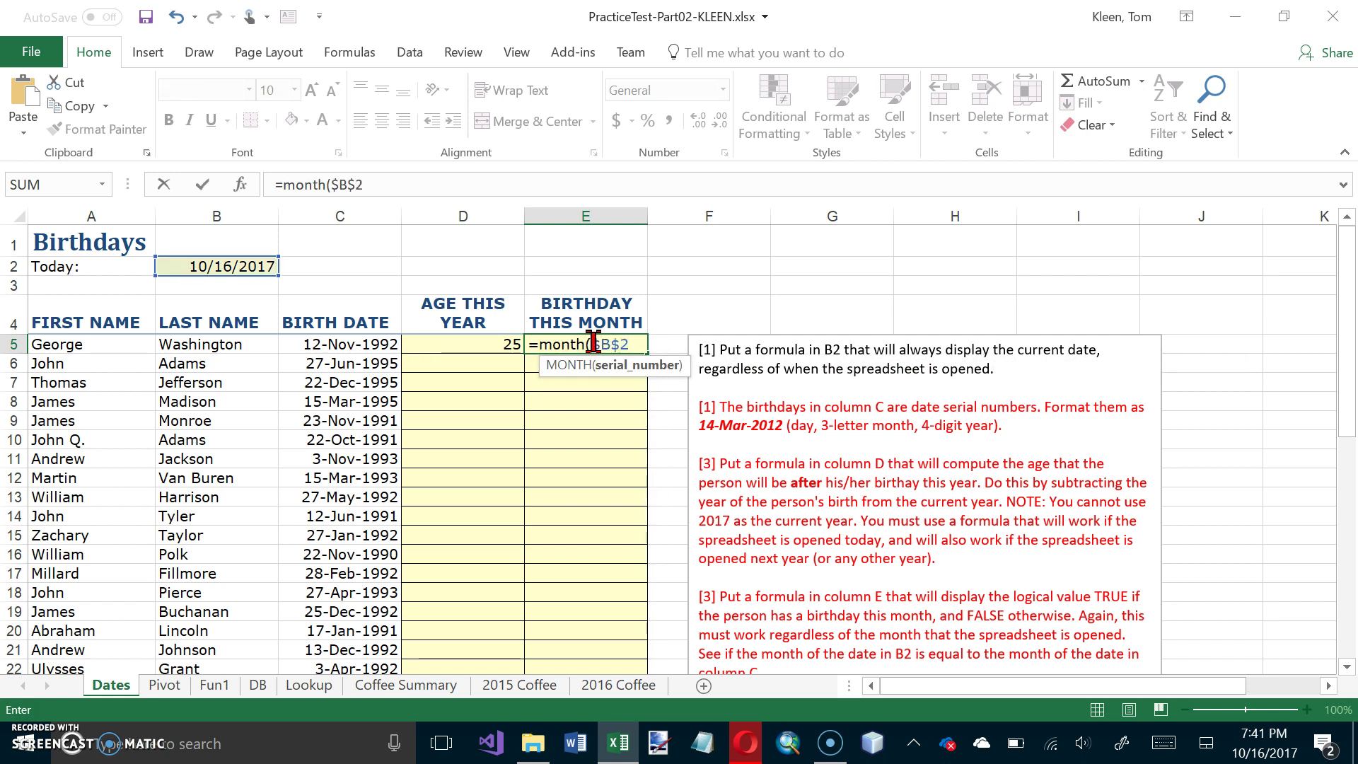
{"action": "type", "text": ")"}
{"action": "type", "text": "=mon"}
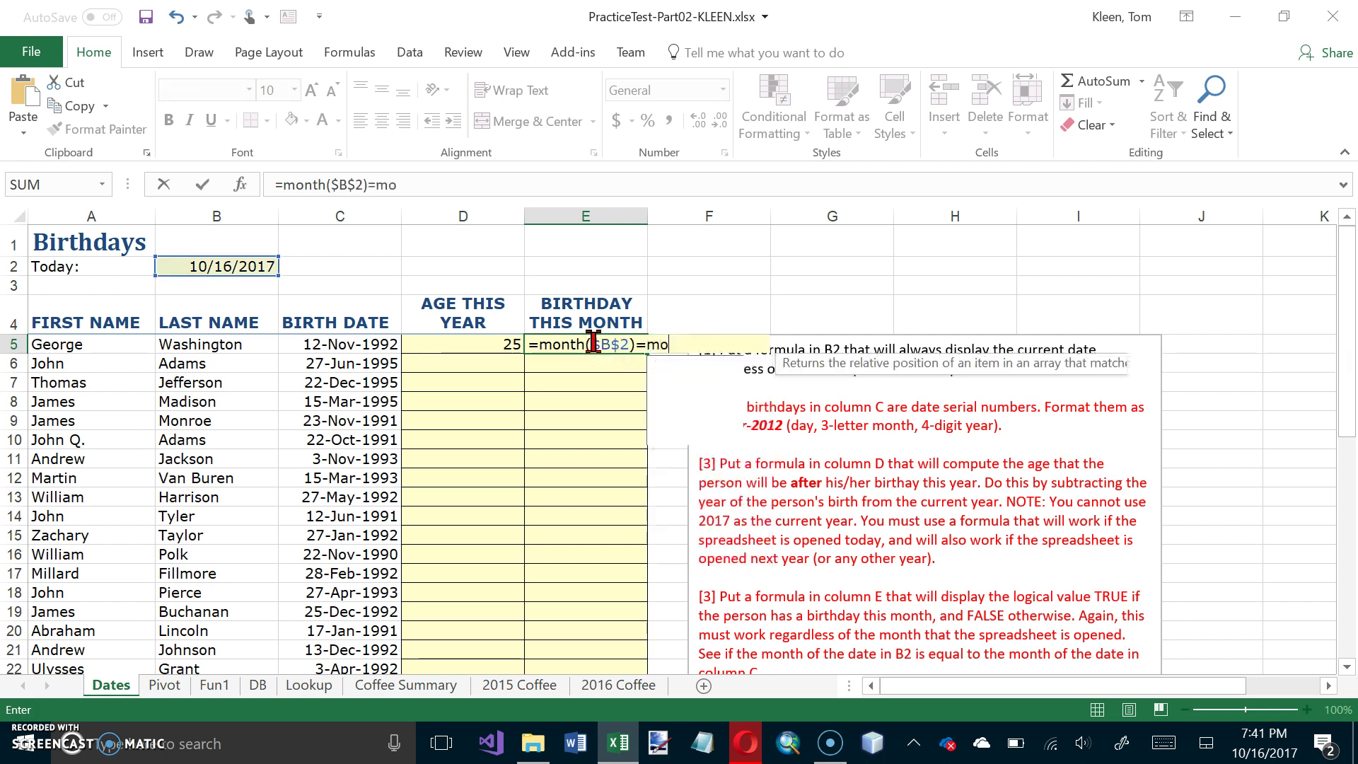
{"action": "type", "text": "th("}
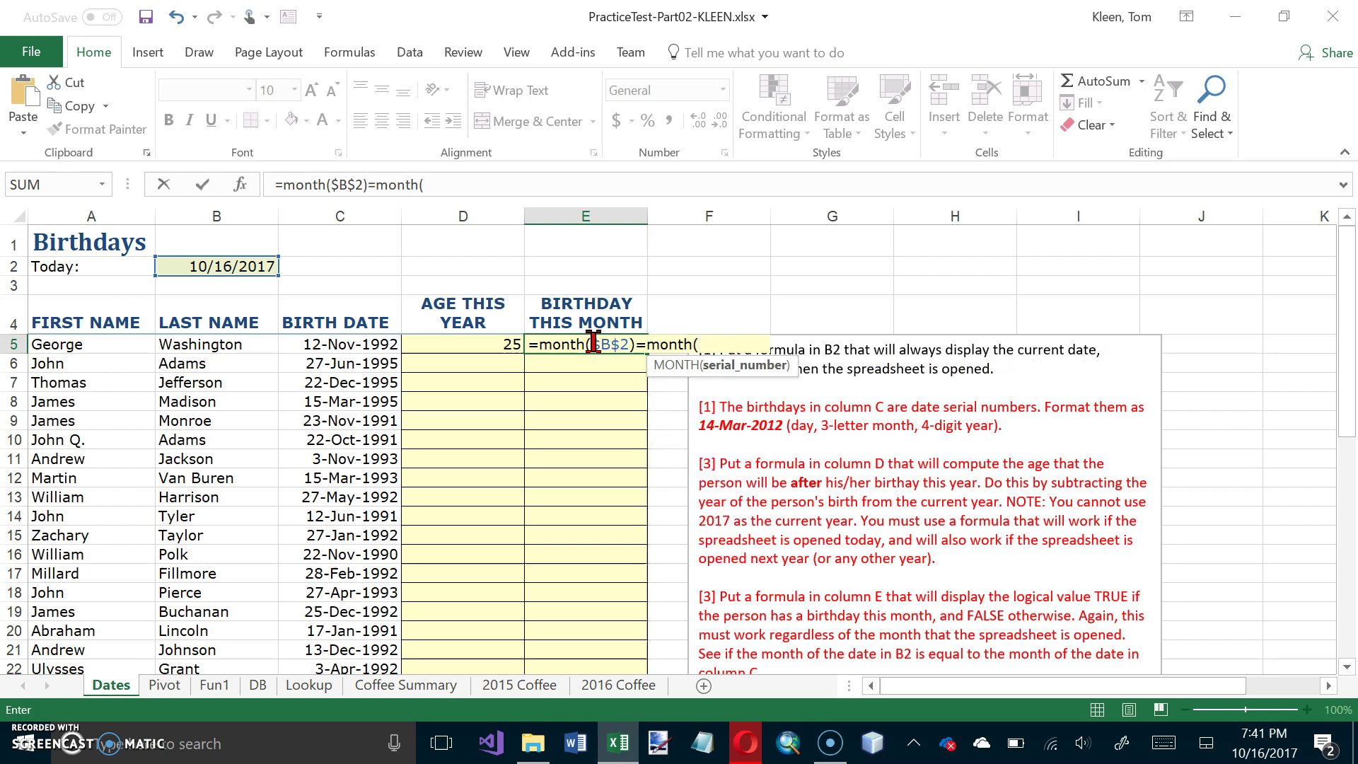
{"action": "left_click", "coordinate": [368, 344]}
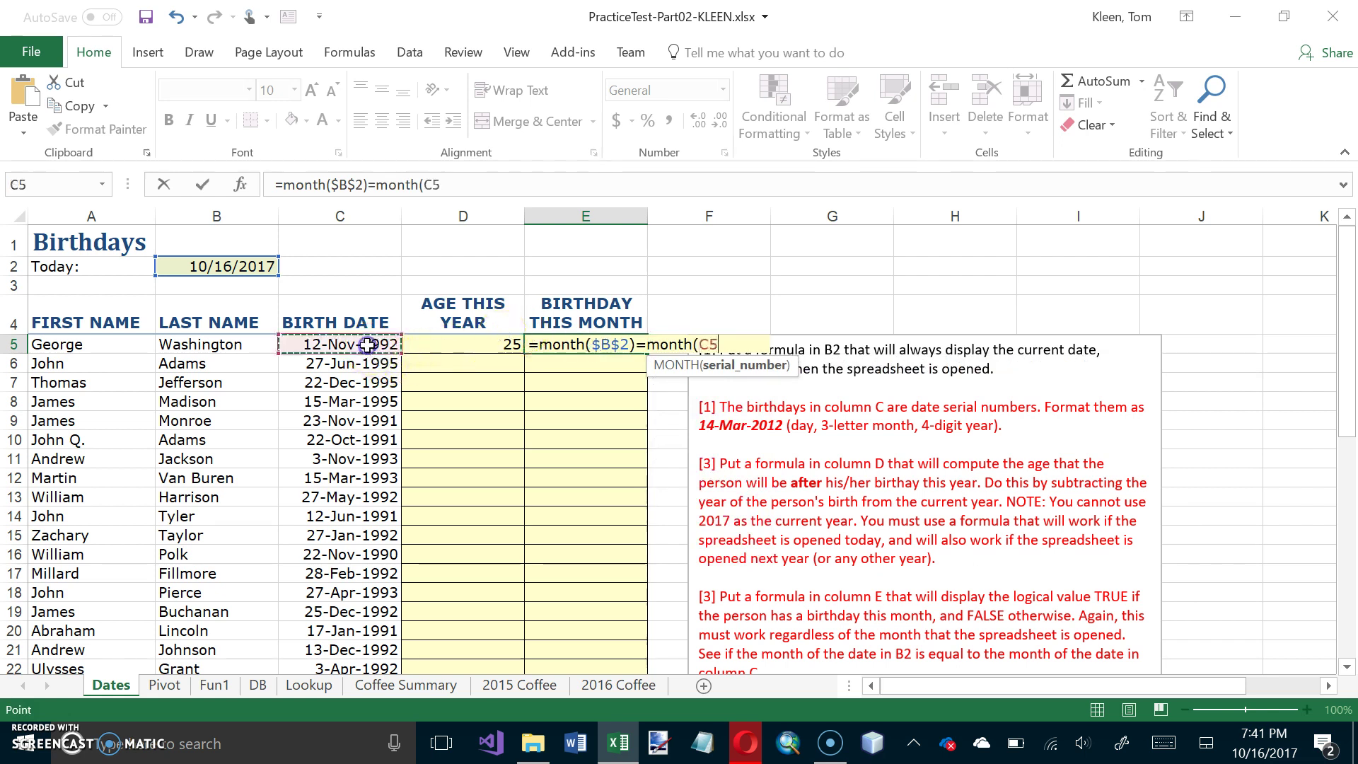
{"action": "type", "text": ")"}
{"action": "key", "text": "Return"}
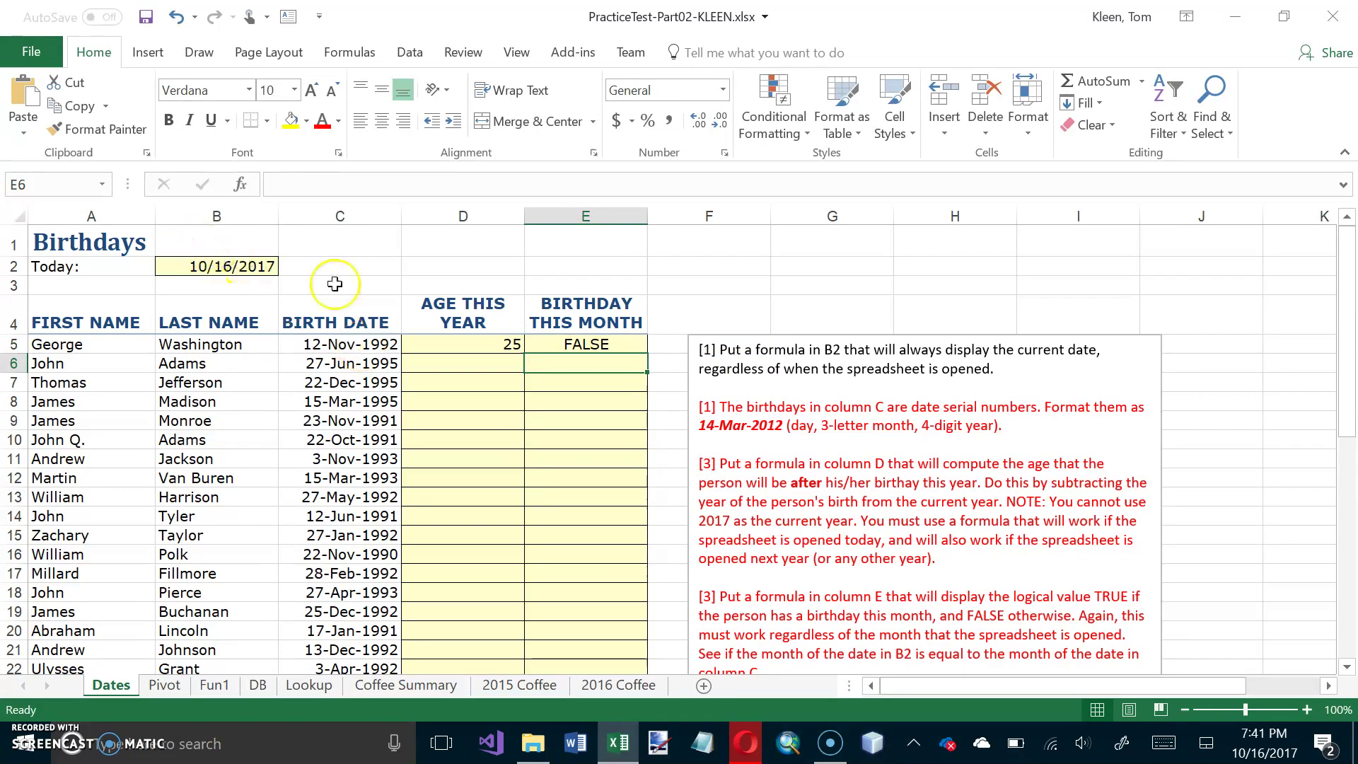
Fill the D5:E5 age and birthday formulas down through row 47.
{"action": "left_click_drag", "start_coordinate": [463, 348], "coordinate": [667, 490]}
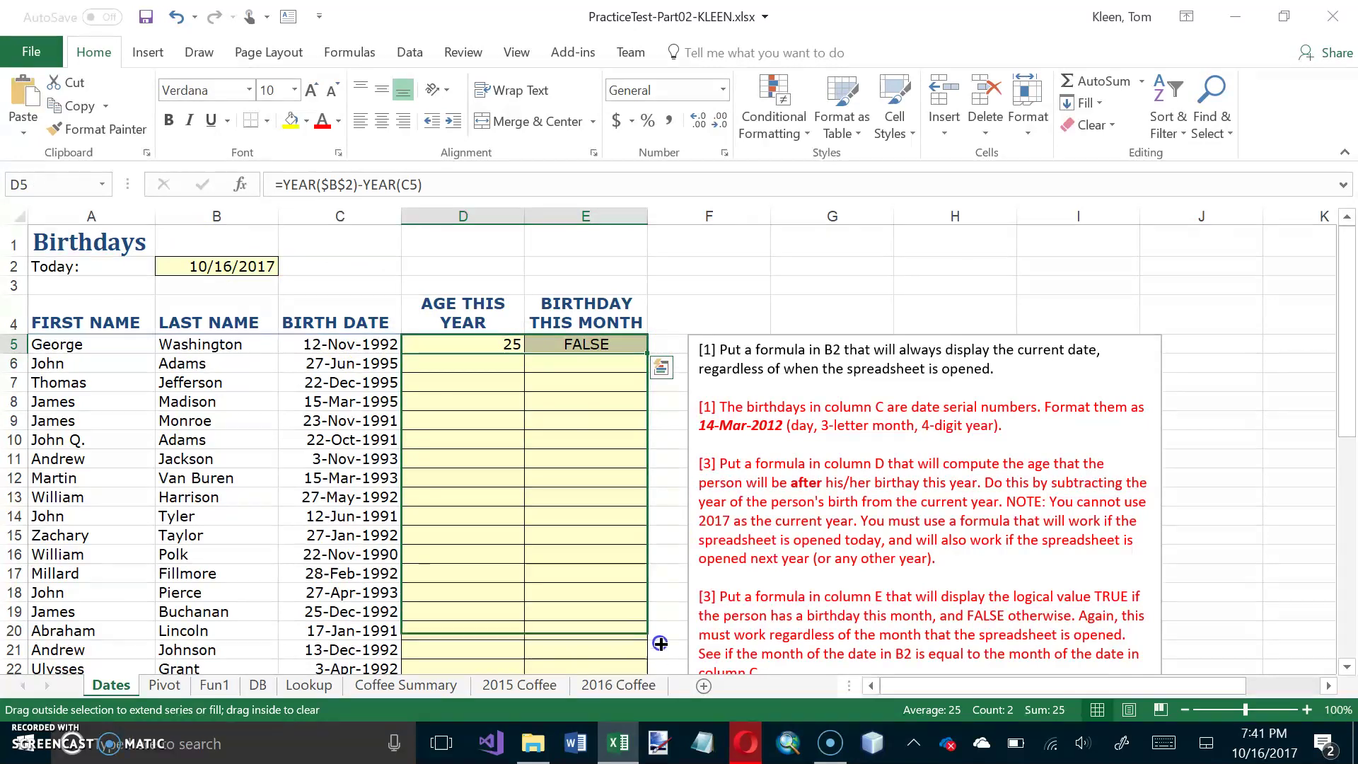
{"action": "left_click_drag", "start_coordinate": [660, 643], "coordinate": [664, 673]}
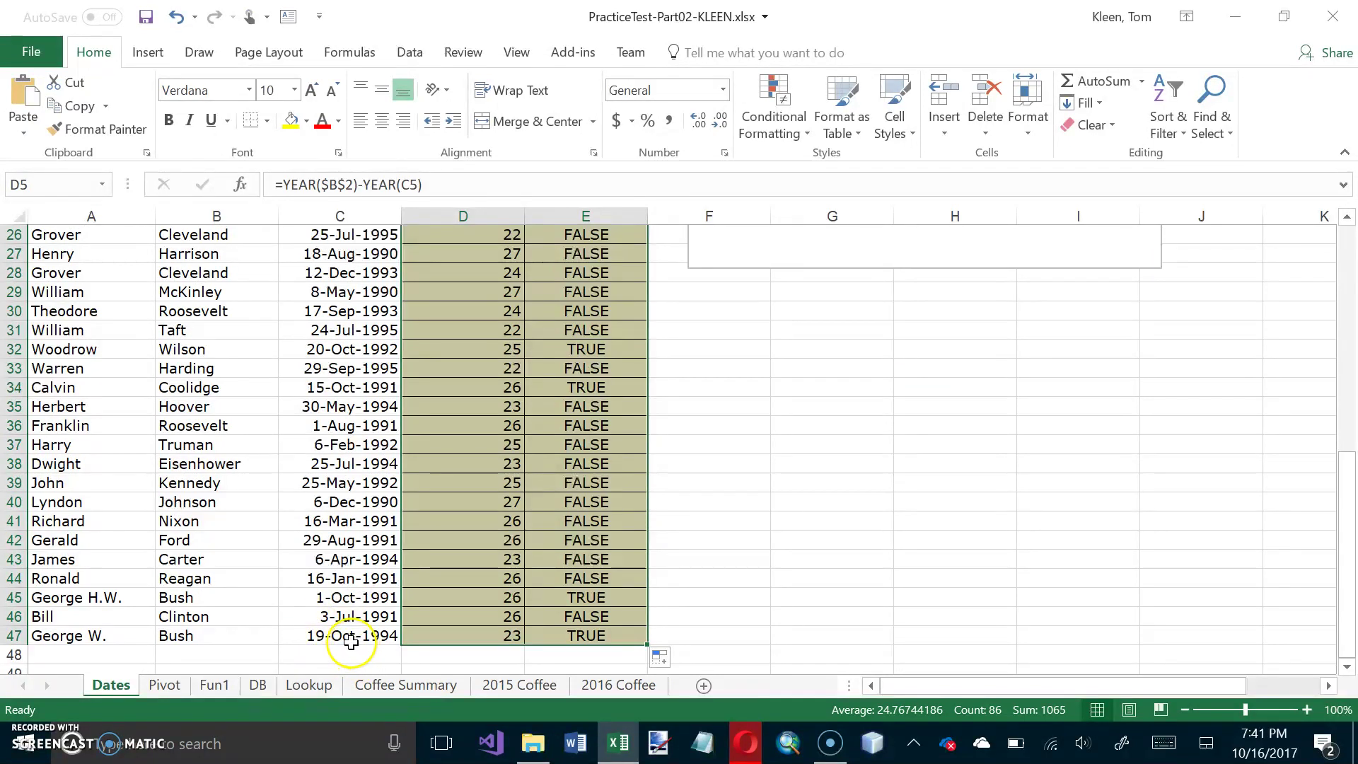
{"action": "left_click", "coordinate": [594, 635]}
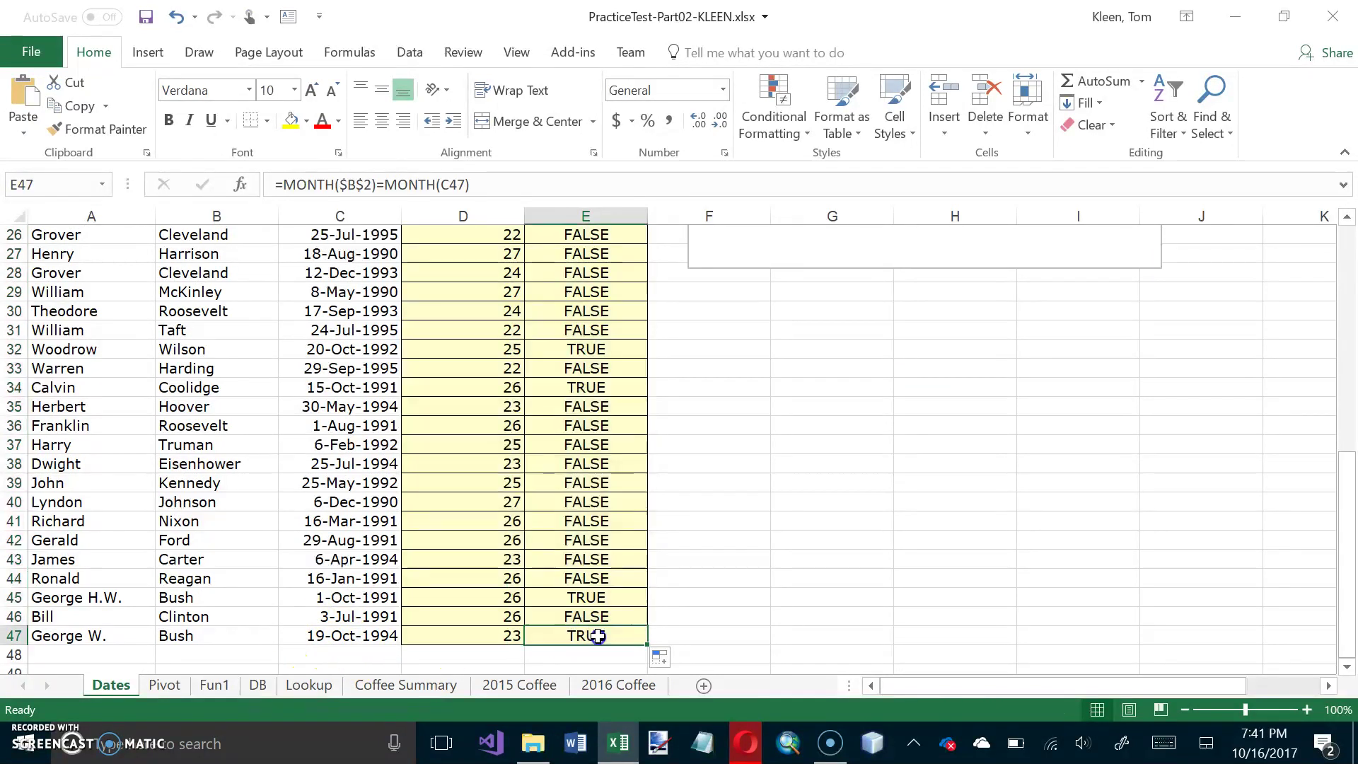
Spot-check October birth dates in C45, C34, C32 and C10 against their TRUE results.
{"action": "left_click", "coordinate": [342, 599]}
{"action": "left_click", "coordinate": [596, 599]}
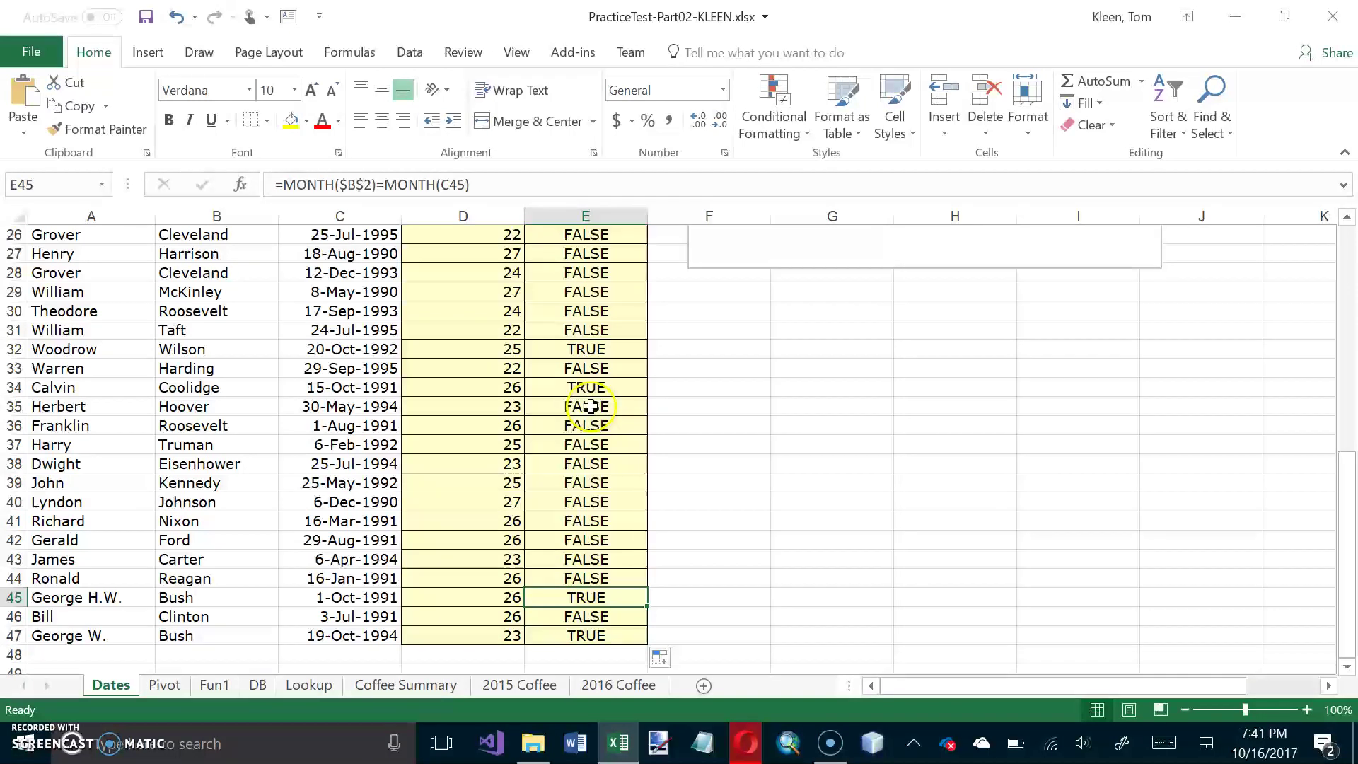
{"action": "left_click", "coordinate": [367, 389]}
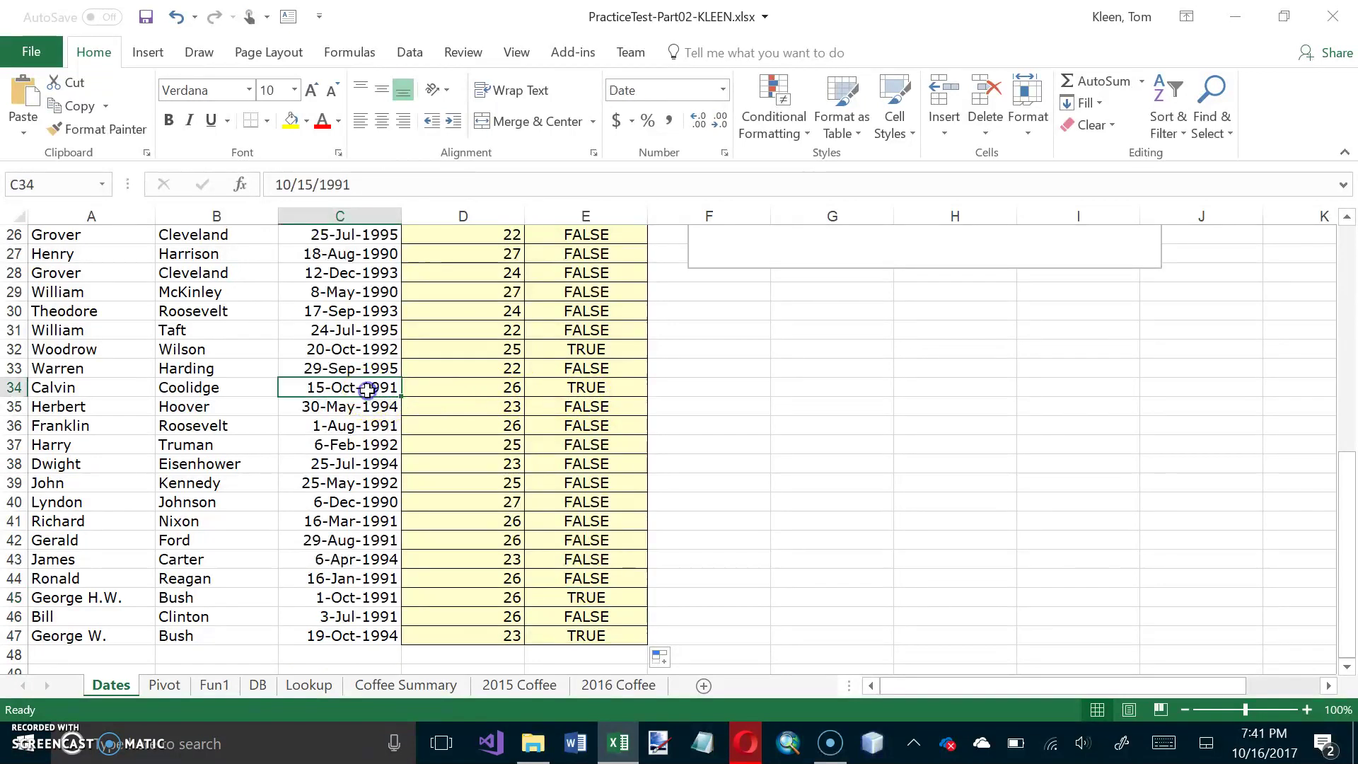
{"action": "left_click", "coordinate": [364, 349]}
{"action": "scroll", "coordinate": [372, 336], "scroll_direction": "up", "scroll_amount": 4}
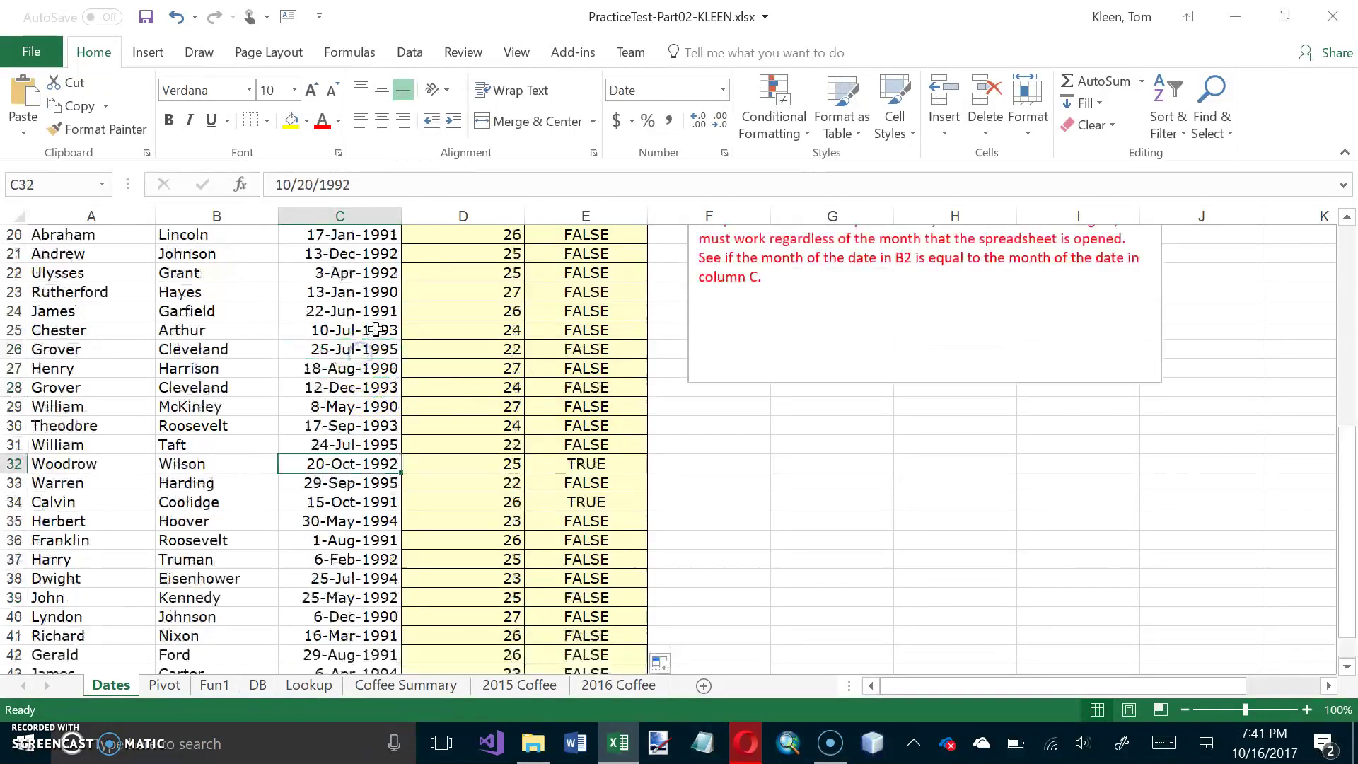
{"action": "scroll", "coordinate": [633, 358], "scroll_direction": "up", "scroll_amount": 5}
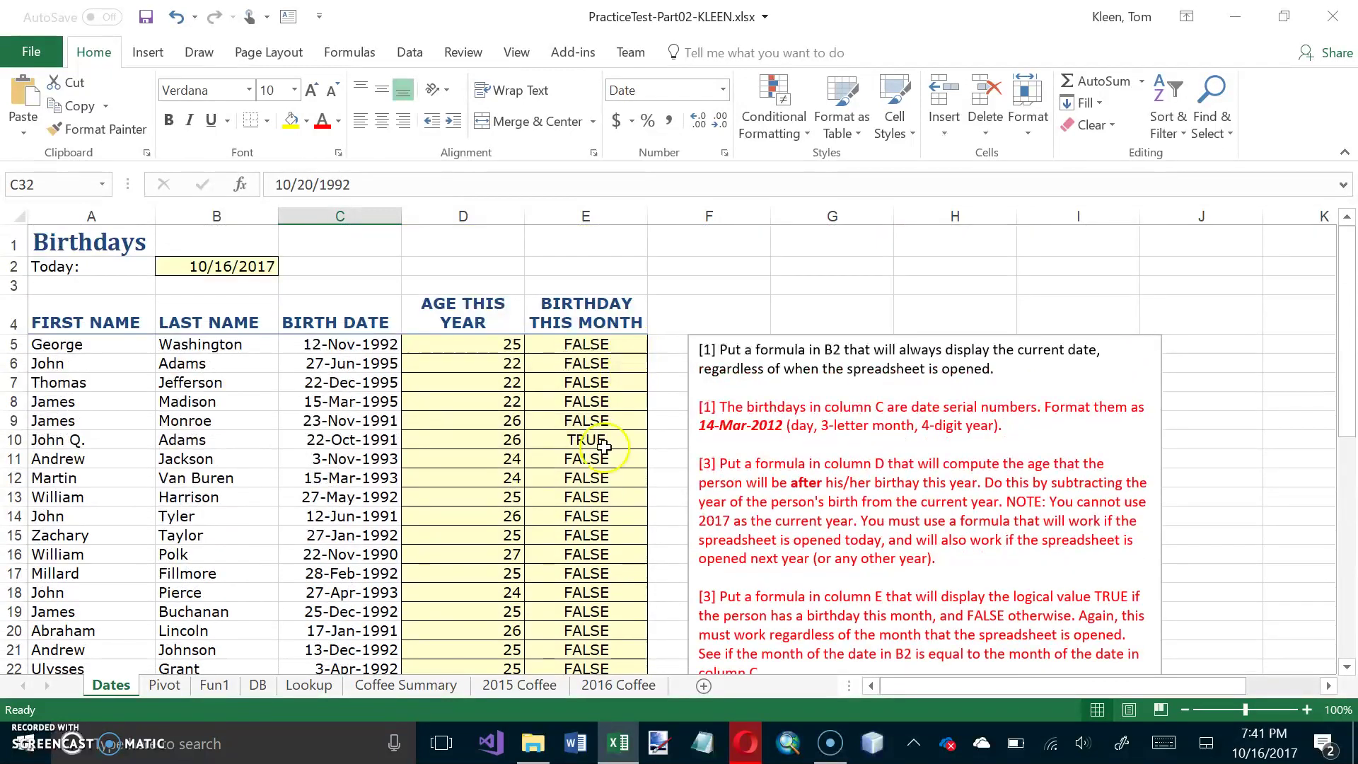
{"action": "left_click", "coordinate": [368, 440]}
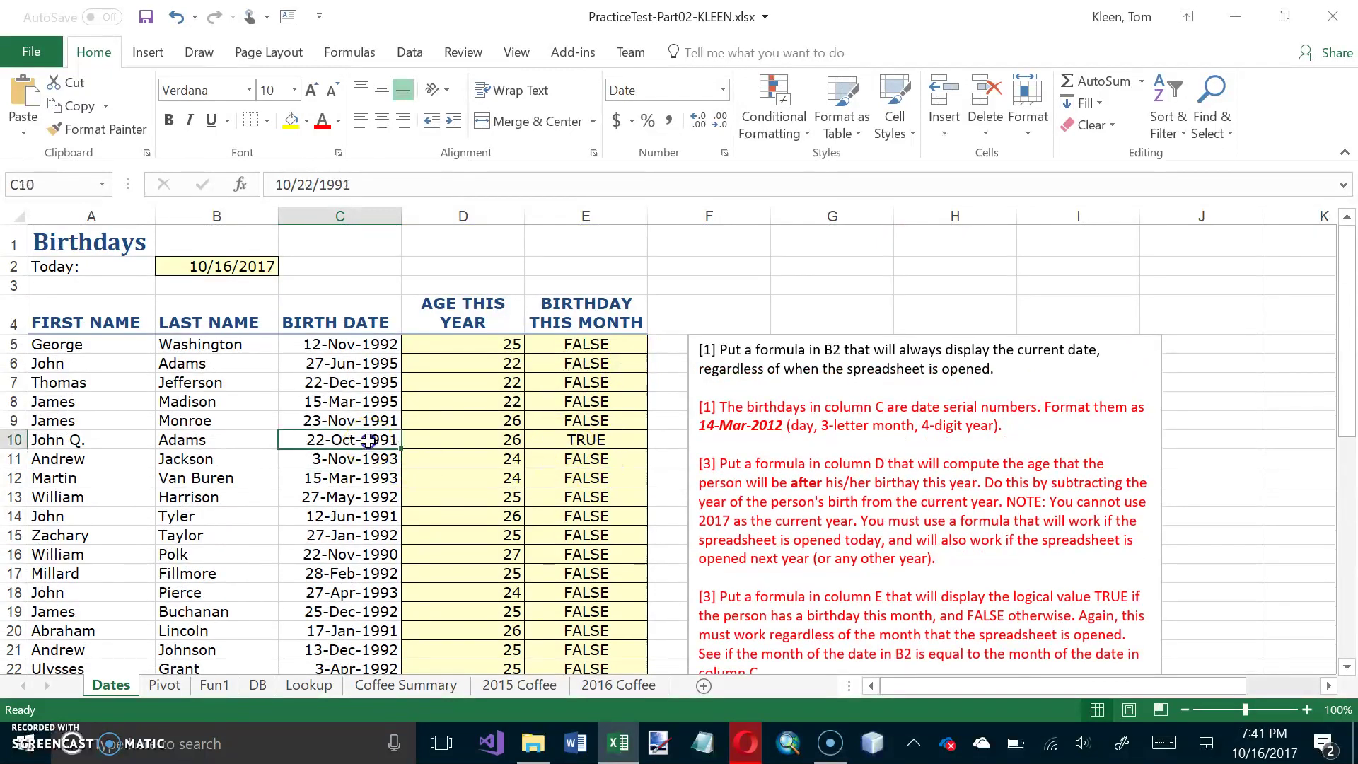
Switch to the Pivot sheet and inspect the Type and Total Current Value cells of the Stock Portfolio table.
{"action": "left_click", "coordinate": [167, 686]}
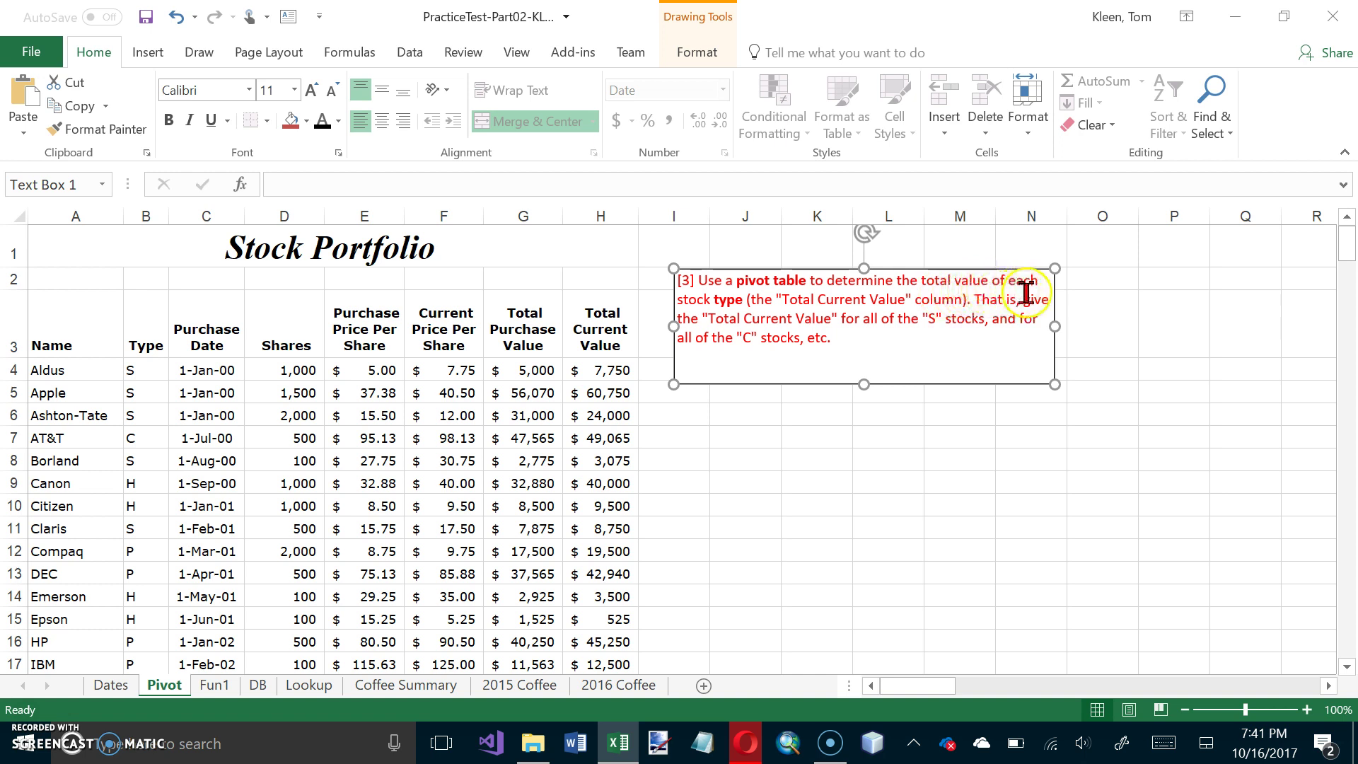
{"action": "left_click", "coordinate": [146, 349]}
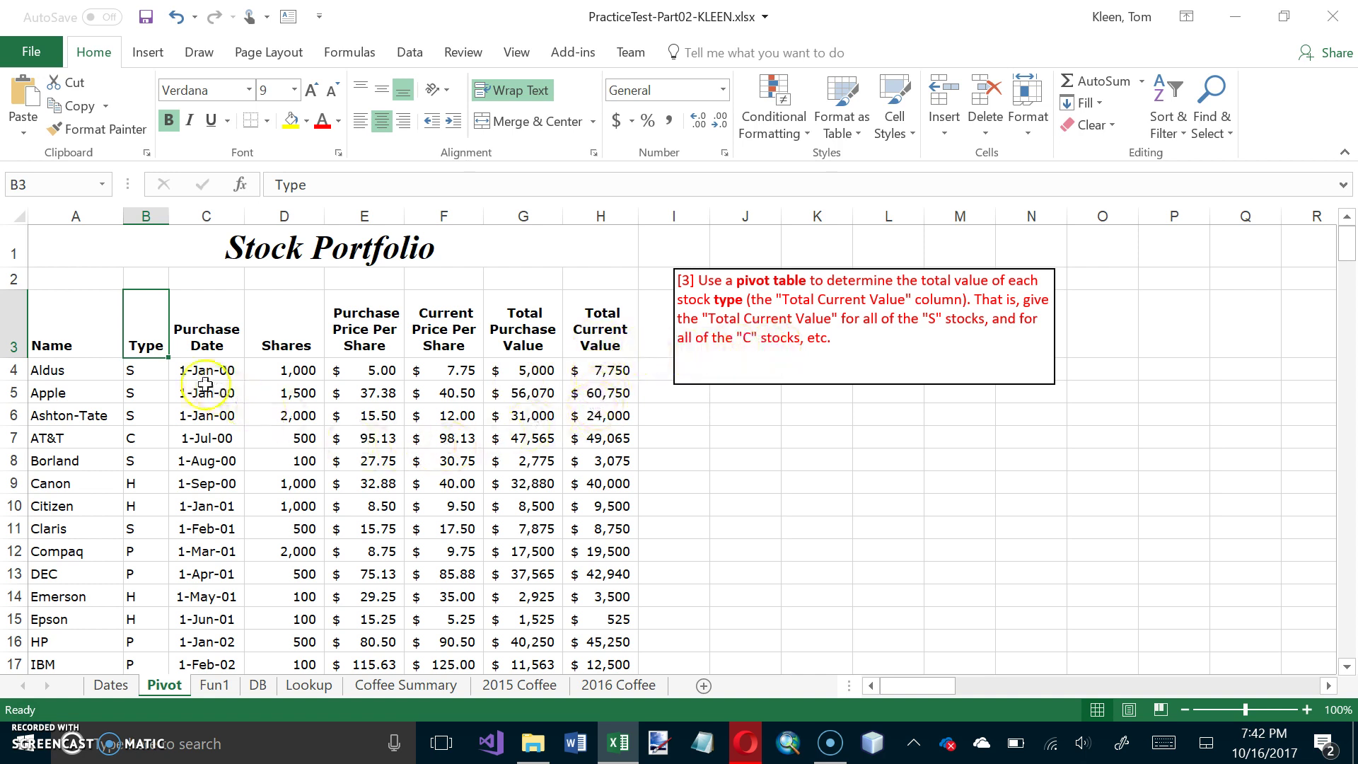
{"action": "left_click", "coordinate": [129, 371]}
{"action": "left_click", "coordinate": [610, 373]}
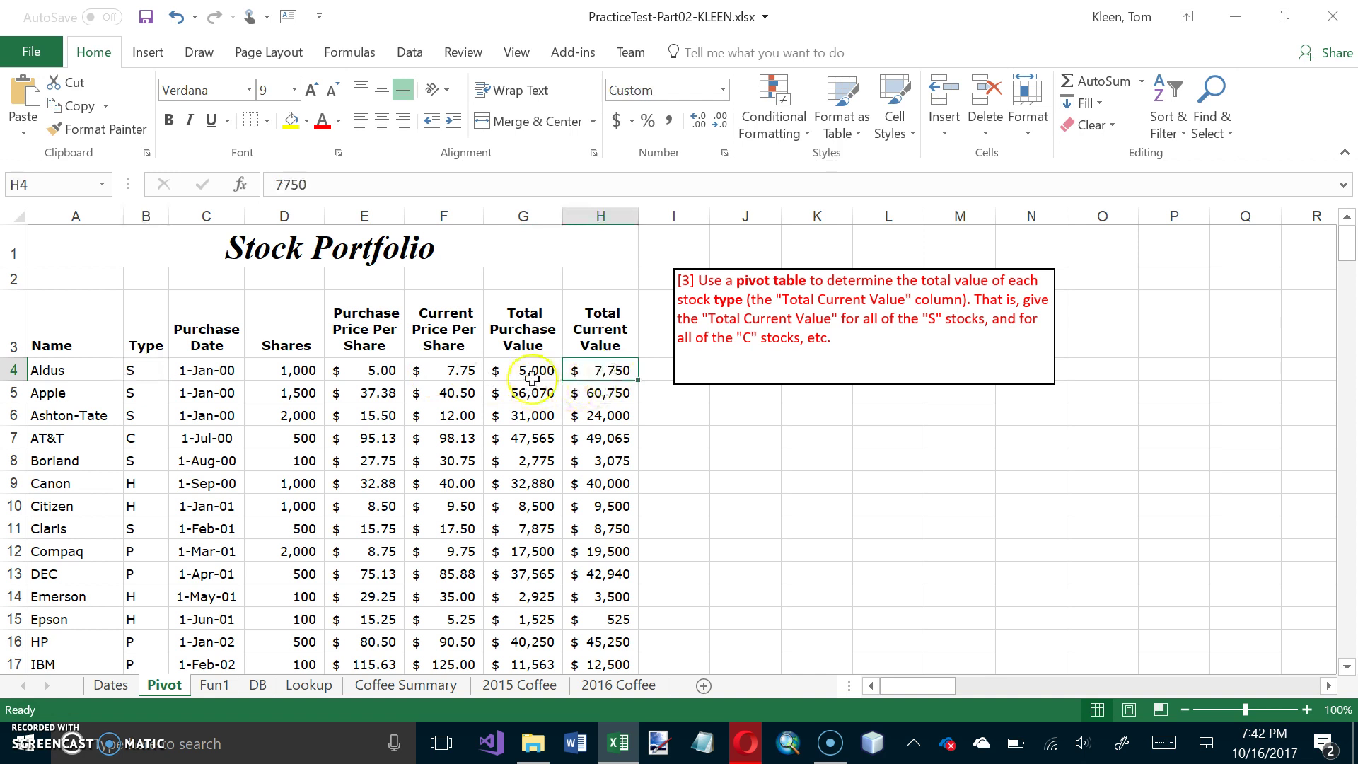
{"action": "left_click", "coordinate": [145, 373]}
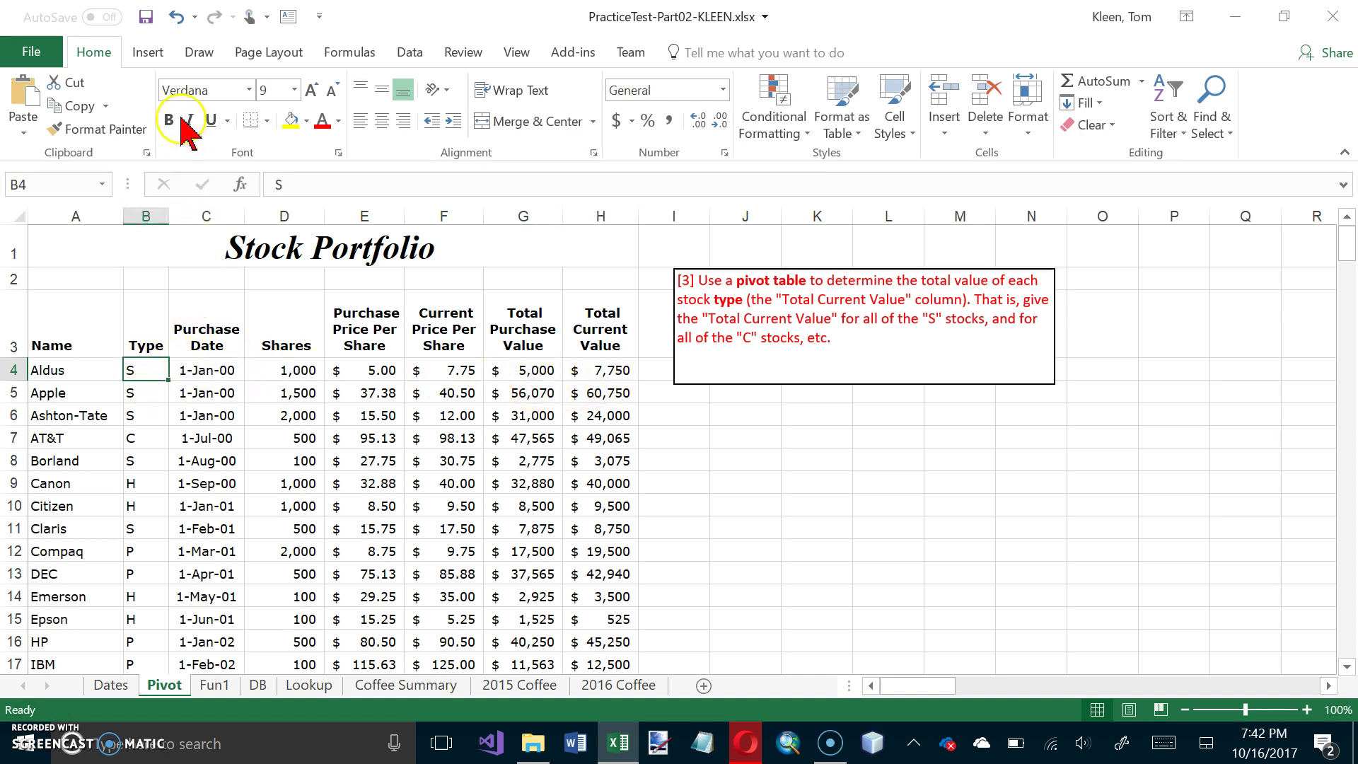
Create a PivotTable on a new sheet summing Total Current Value by Type.
{"action": "left_click", "coordinate": [155, 47]}
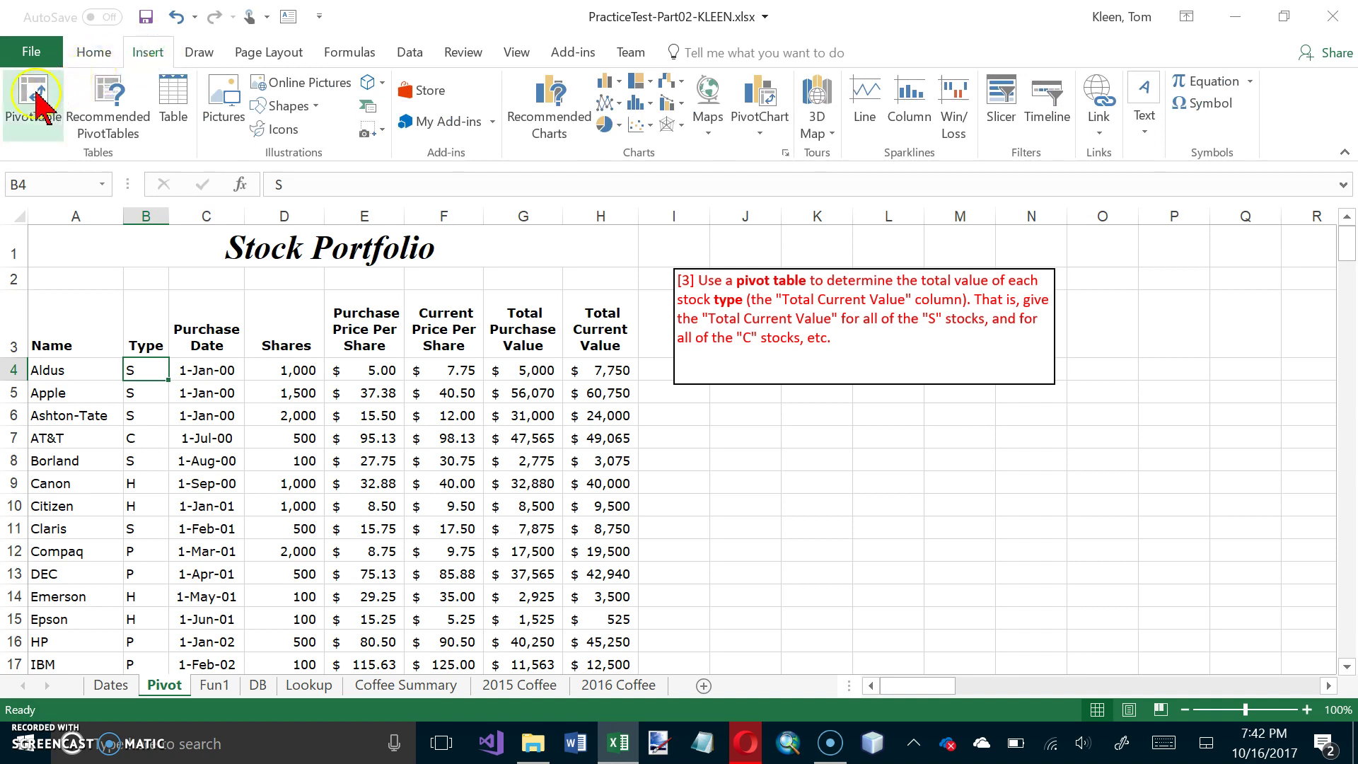
{"action": "left_click", "coordinate": [34, 98]}
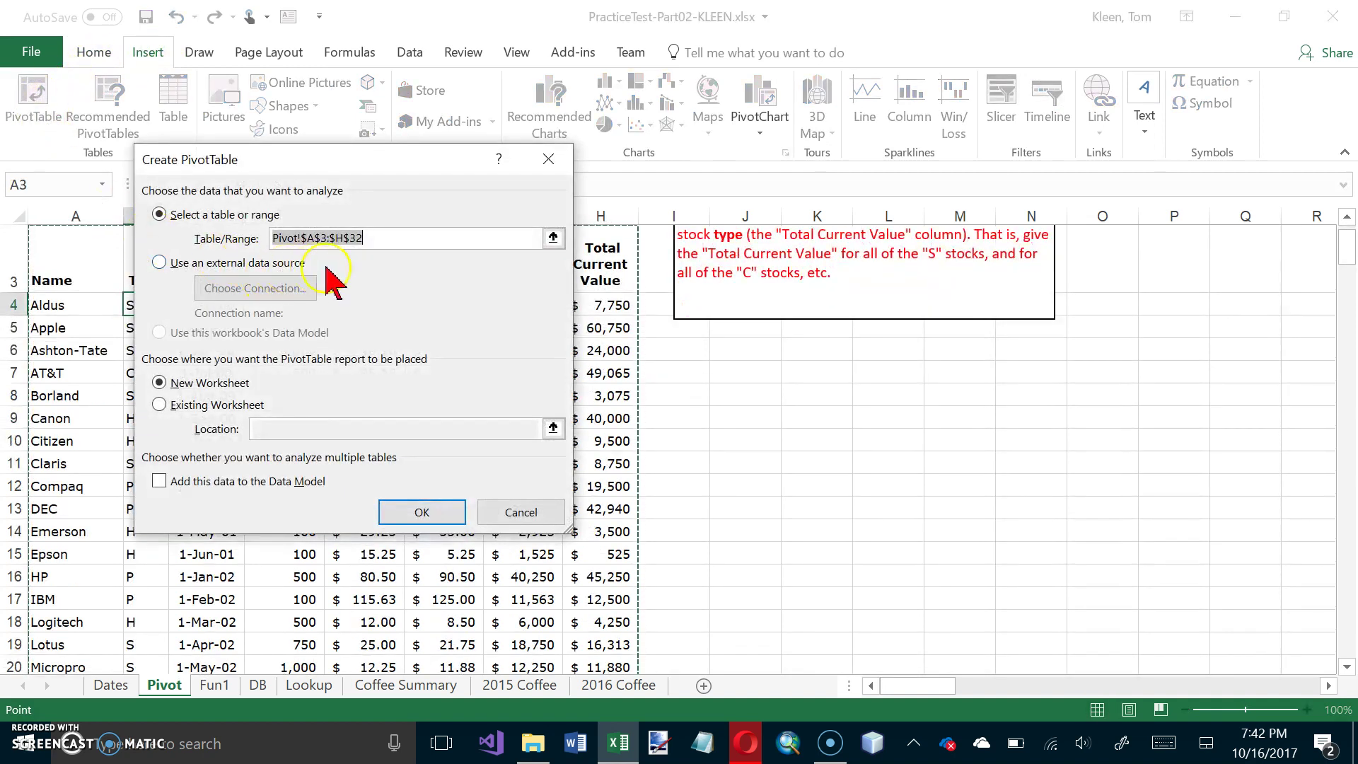
{"action": "left_click", "coordinate": [365, 242]}
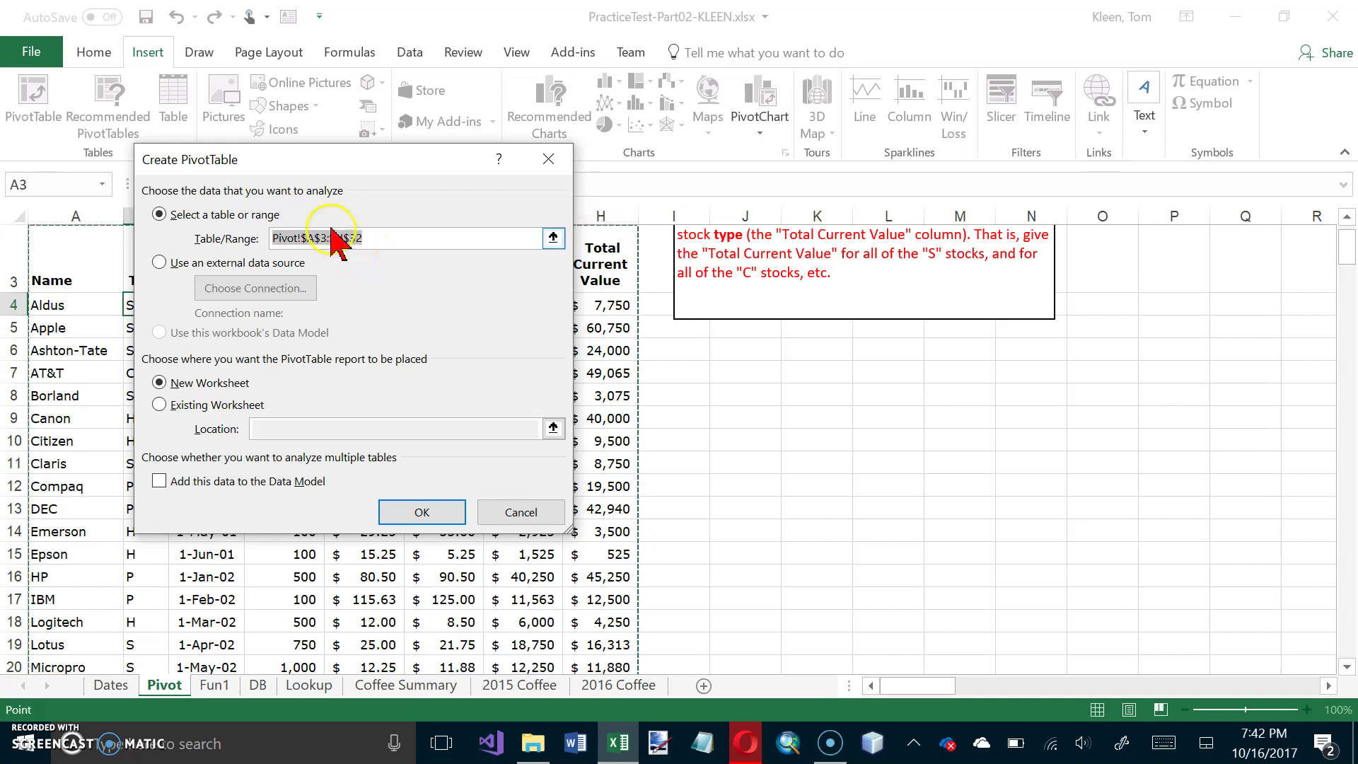
{"action": "left_click", "coordinate": [435, 519]}
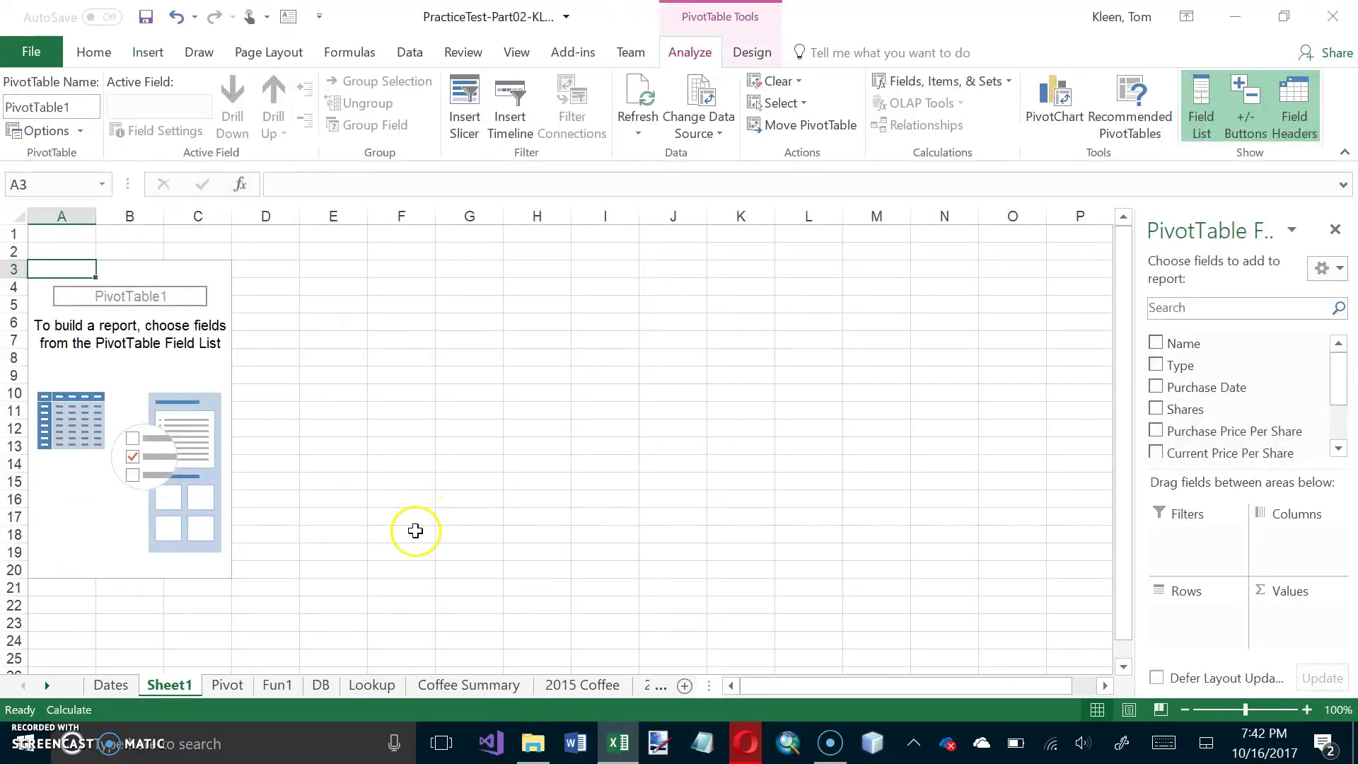
{"action": "left_click", "coordinate": [1157, 365]}
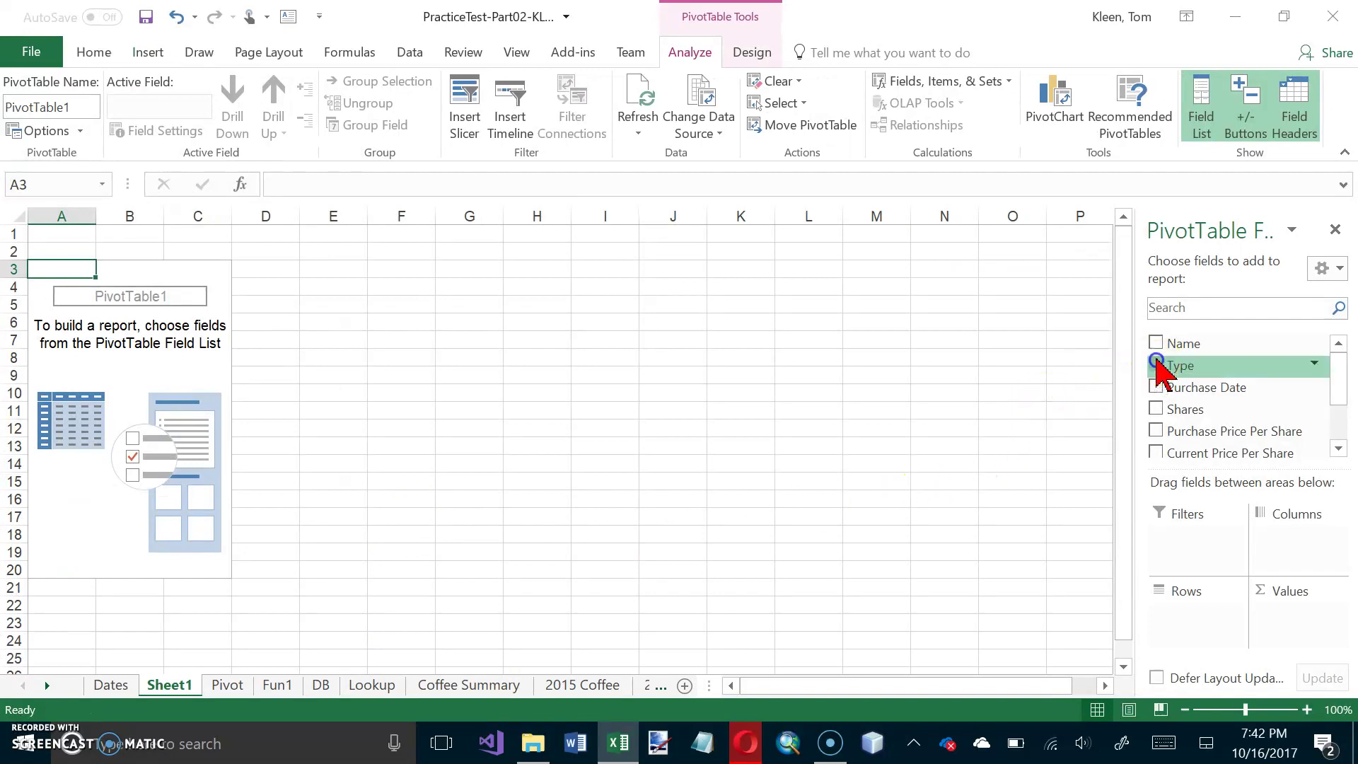
{"action": "left_click", "coordinate": [1338, 448]}
{"action": "left_click", "coordinate": [1338, 448]}
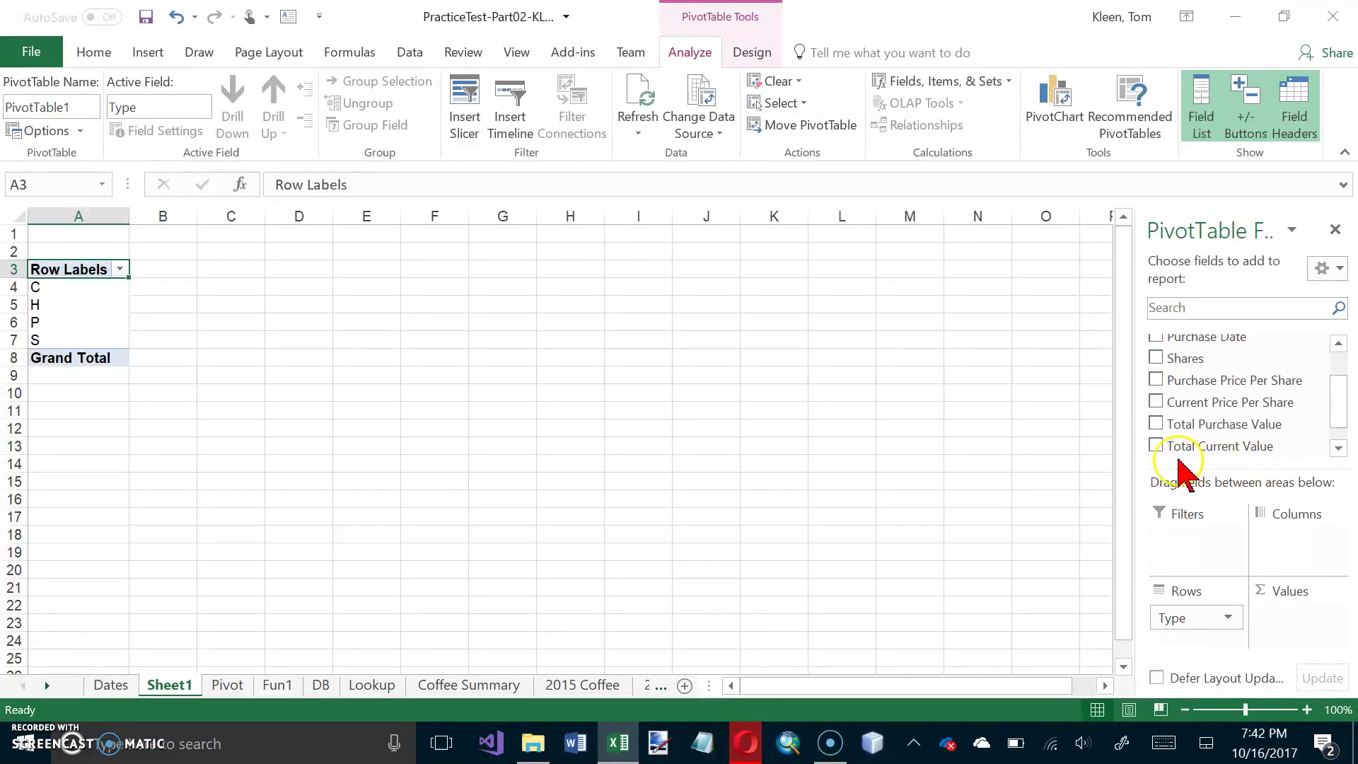
{"action": "left_click", "coordinate": [1156, 446]}
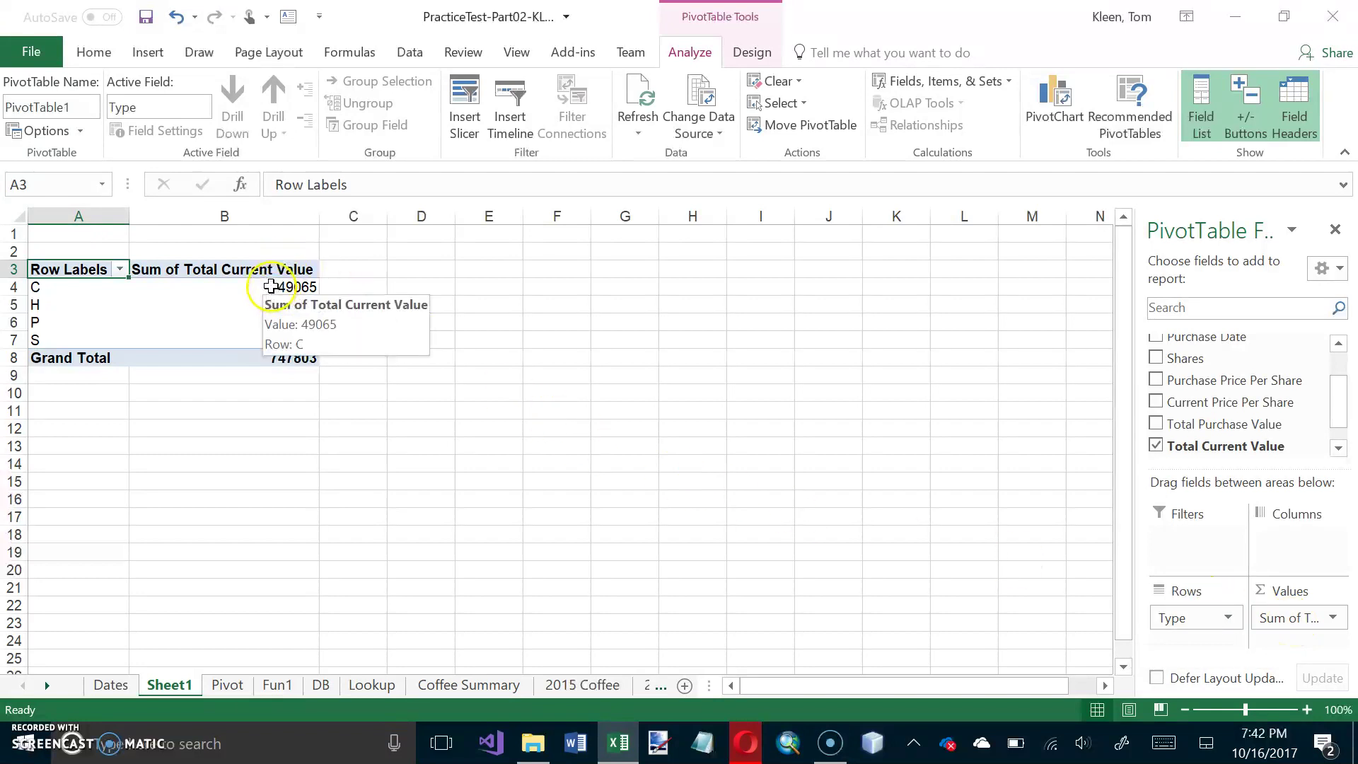
Format the pivot totals in B4:B8 as Accounting with no decimal places.
{"action": "left_click_drag", "start_coordinate": [271, 287], "coordinate": [280, 354]}
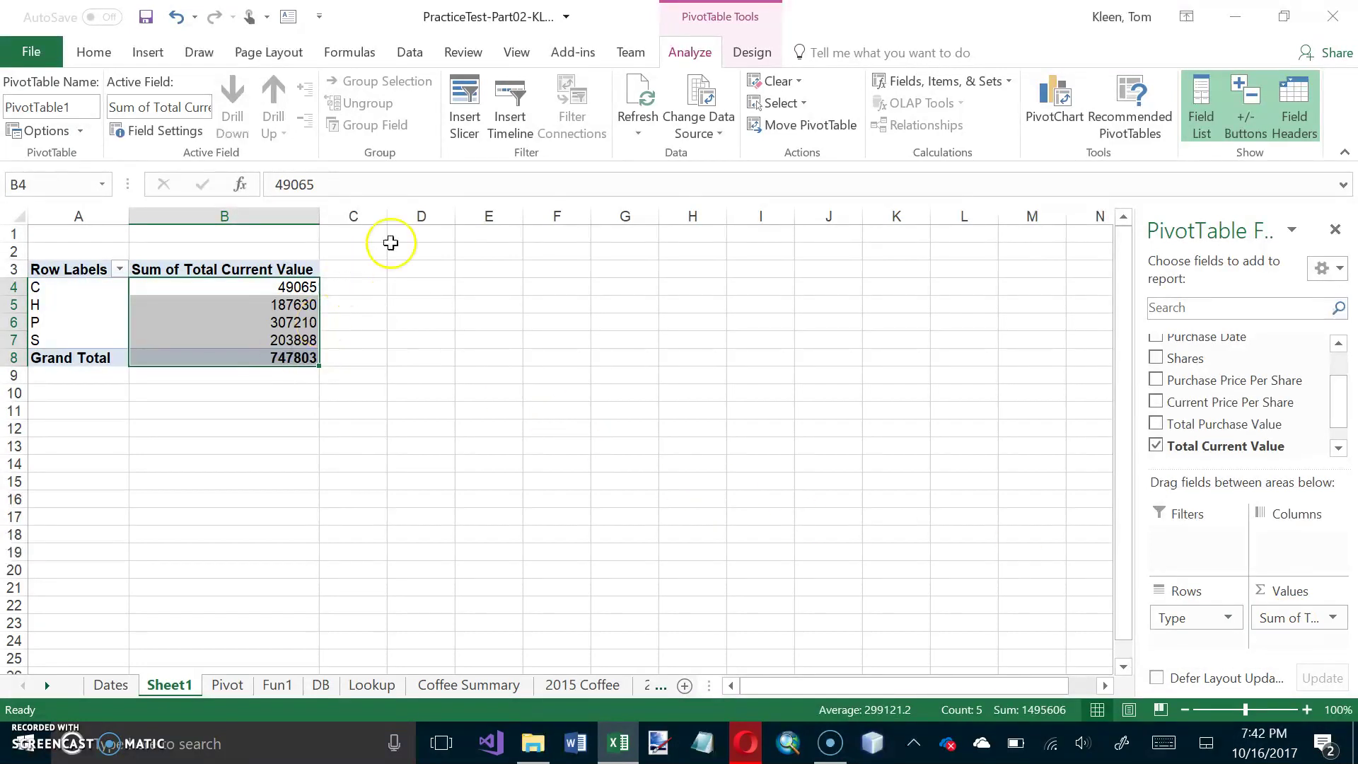
{"action": "left_click", "coordinate": [95, 53]}
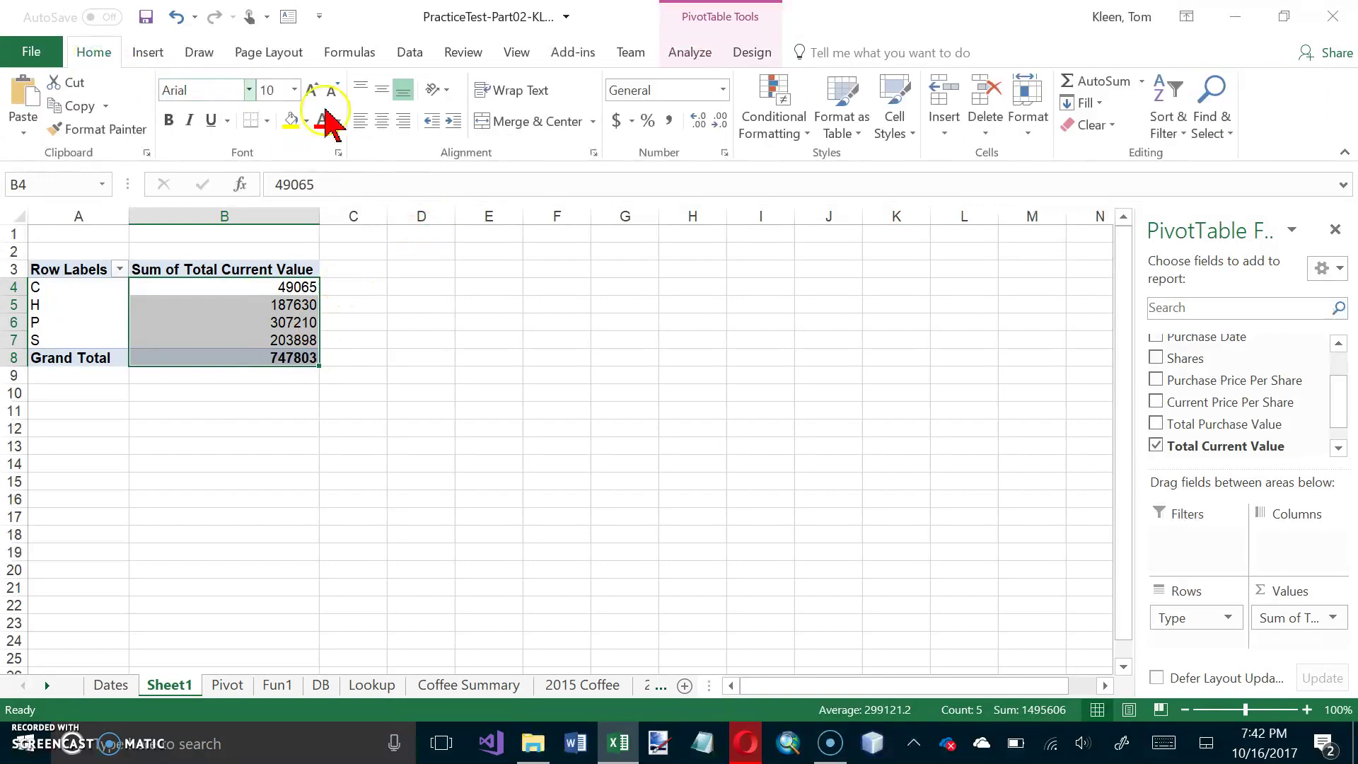
{"action": "left_click", "coordinate": [618, 122]}
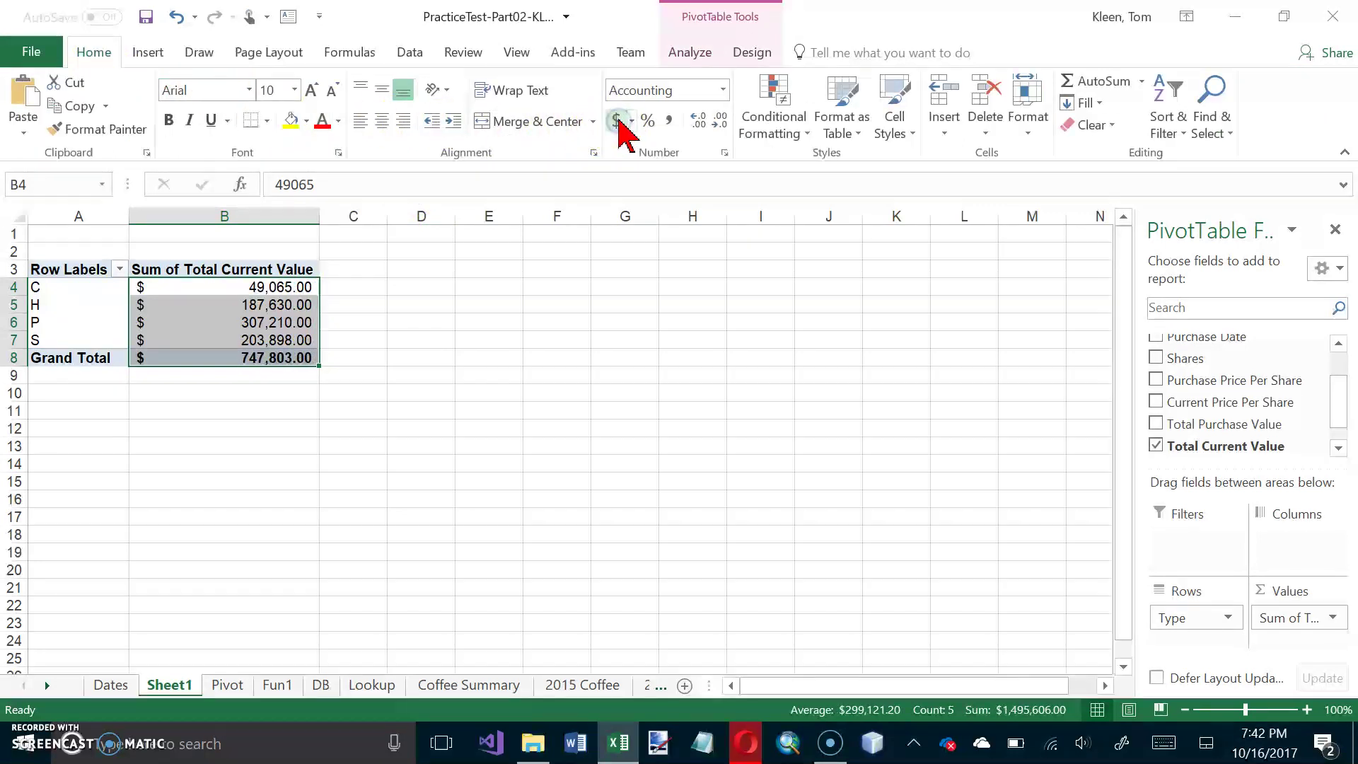
{"action": "left_click", "coordinate": [718, 124]}
{"action": "left_click", "coordinate": [717, 124]}
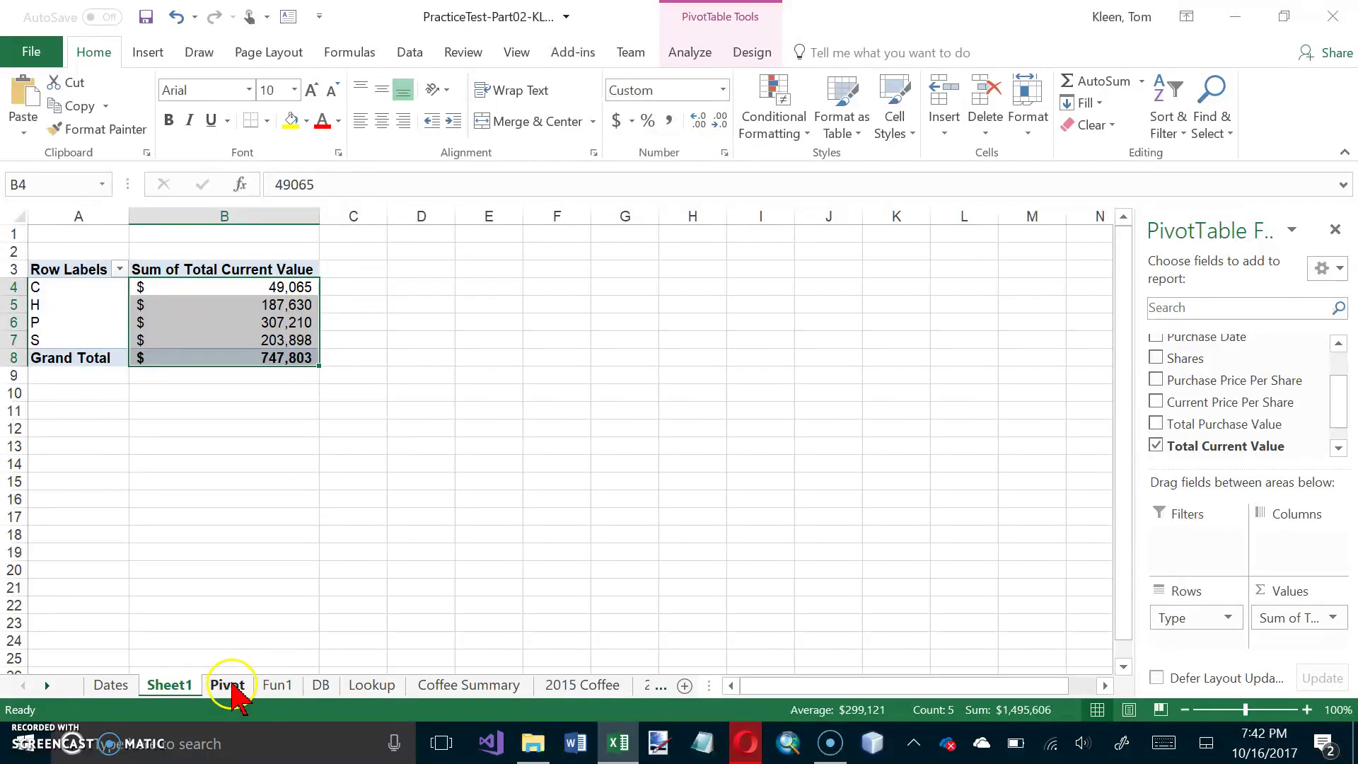
Switch to the Fun1 sheet and check the number formats of C6, C7 and C8.
{"action": "left_click", "coordinate": [233, 686]}
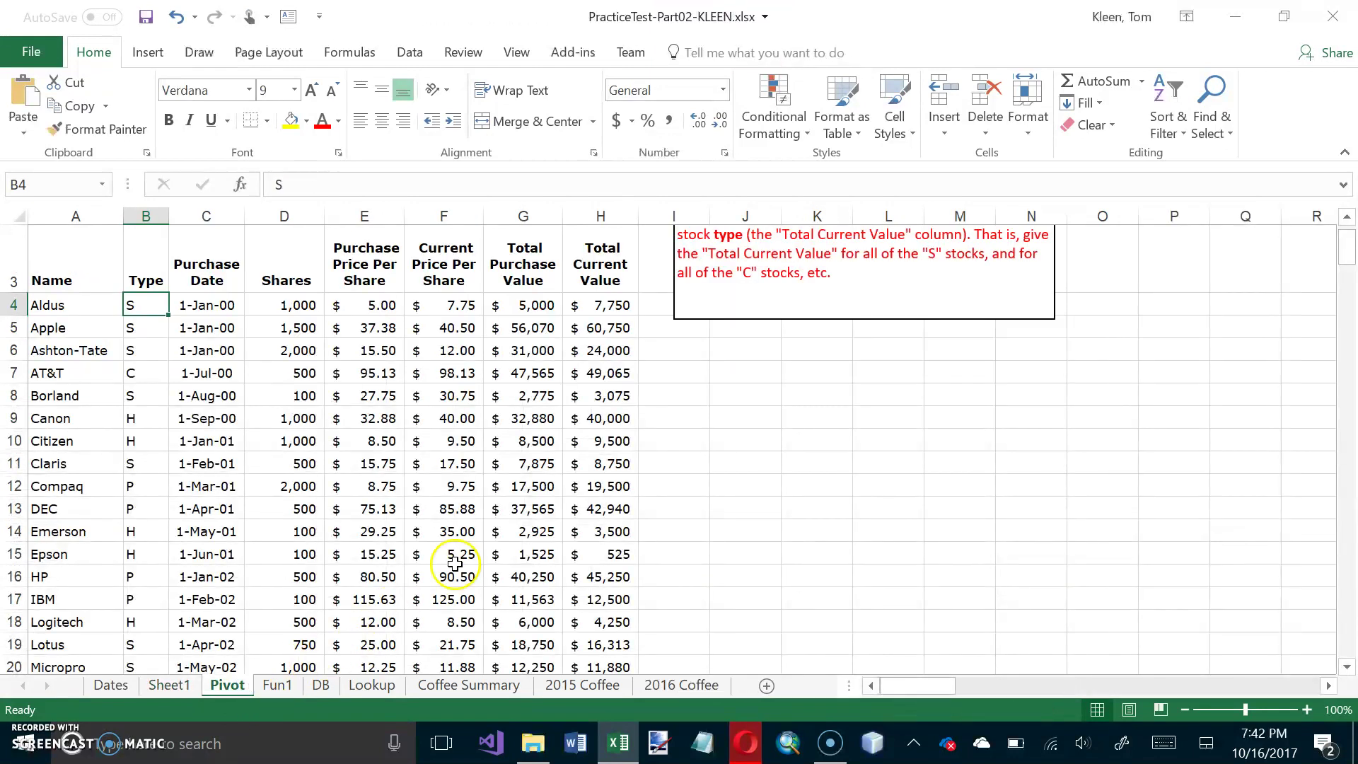
{"action": "scroll", "coordinate": [571, 481], "scroll_direction": "up", "scroll_amount": 1}
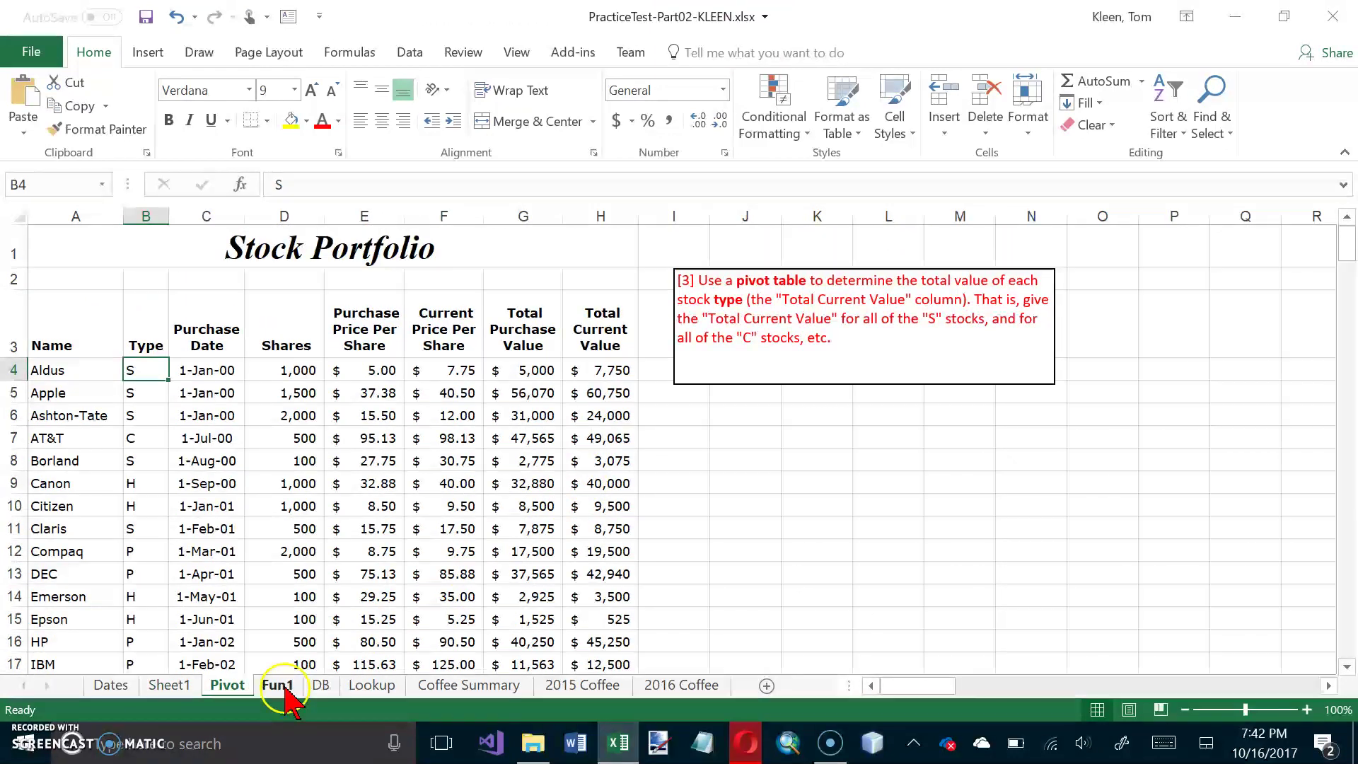
{"action": "left_click", "coordinate": [278, 685]}
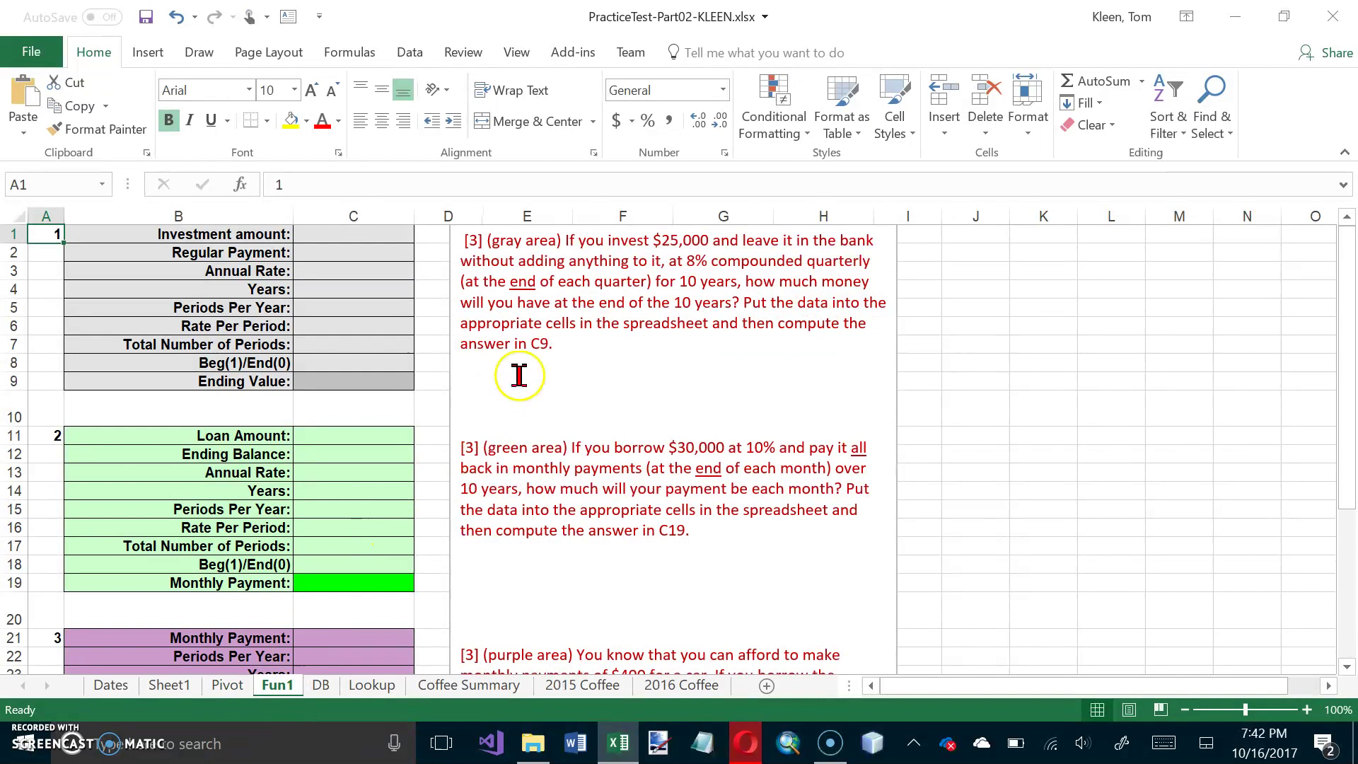
{"action": "left_click", "coordinate": [339, 326]}
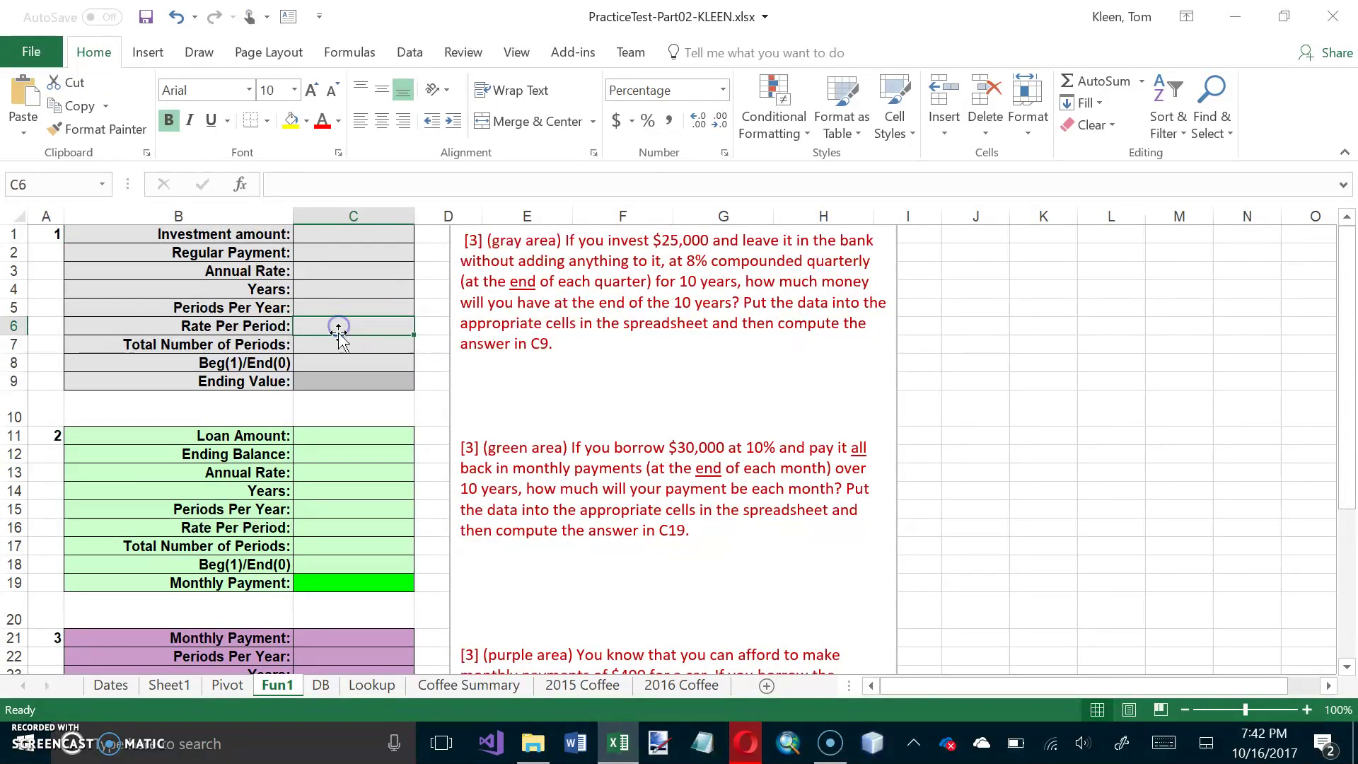
{"action": "left_click", "coordinate": [339, 346]}
{"action": "left_click", "coordinate": [339, 324]}
{"action": "left_click", "coordinate": [339, 346]}
{"action": "left_click", "coordinate": [343, 365]}
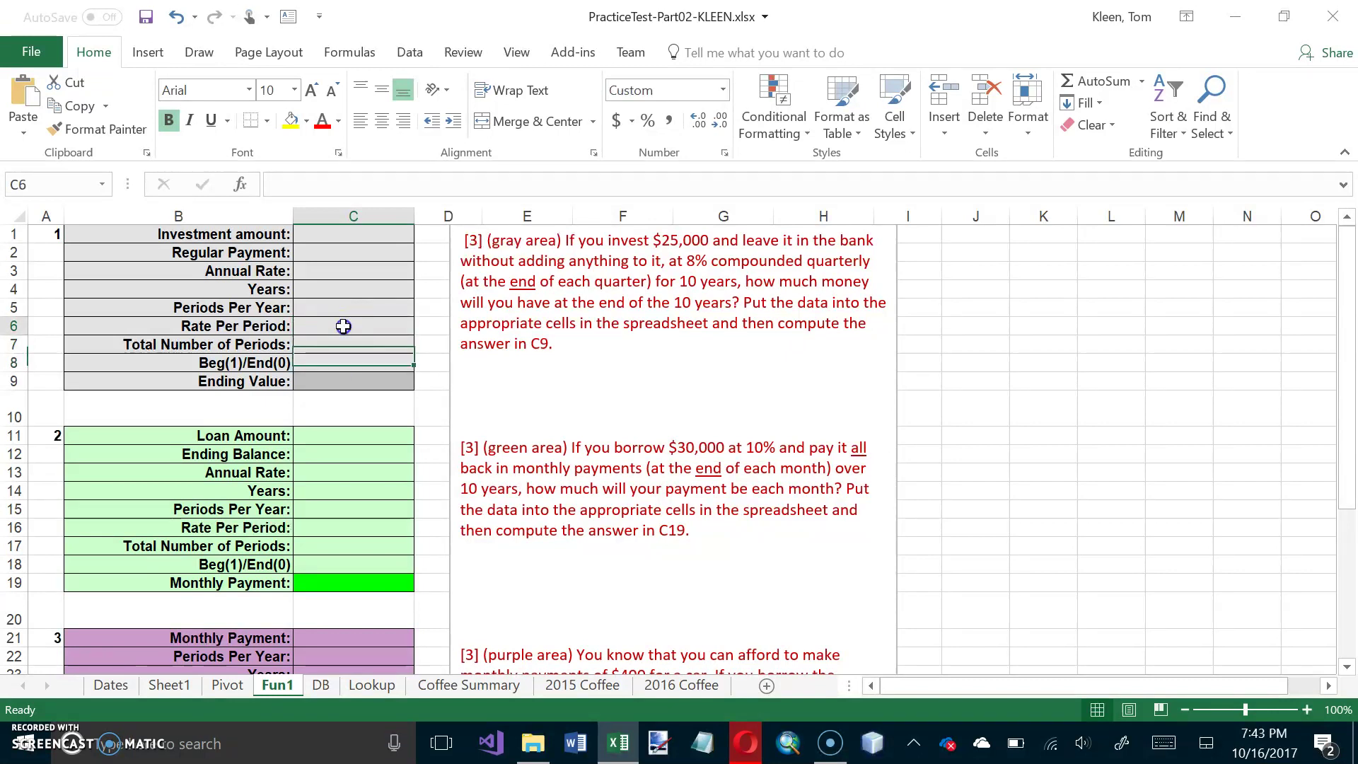
{"action": "left_click", "coordinate": [342, 325]}
{"action": "left_click", "coordinate": [346, 344]}
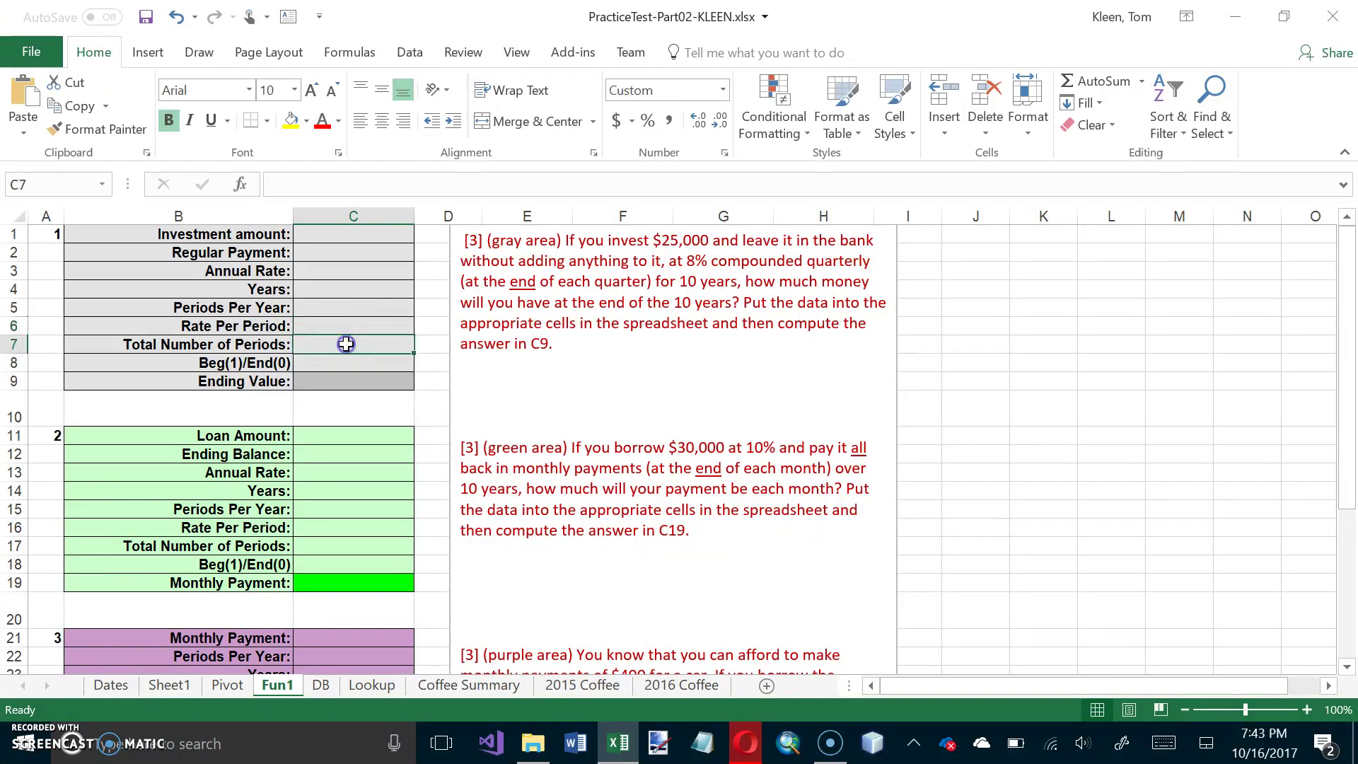
Enter investment 25,000, payment 0 and annual rate 8% in C1:C3.
{"action": "left_click", "coordinate": [358, 238]}
{"action": "type", "text": "25"}
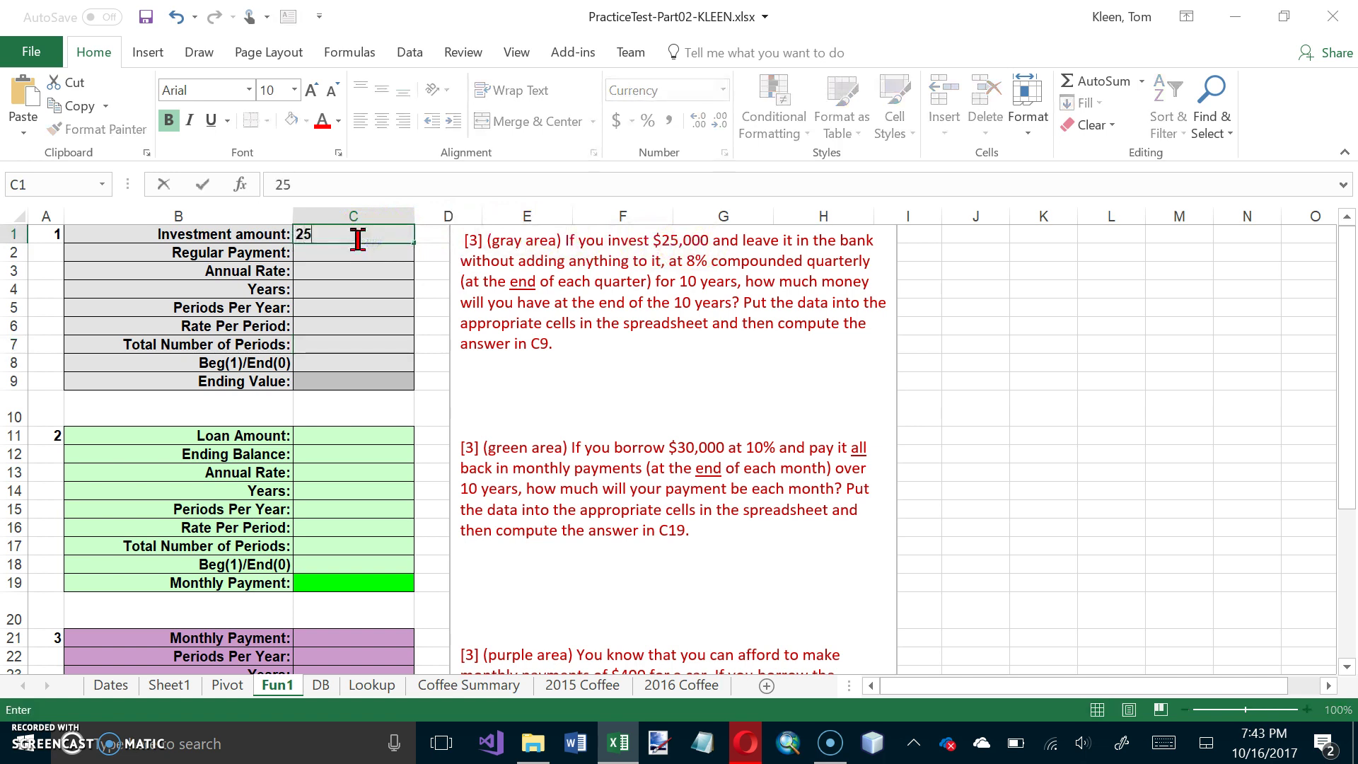
{"action": "type", "text": ",000"}
{"action": "key", "text": "Return"}
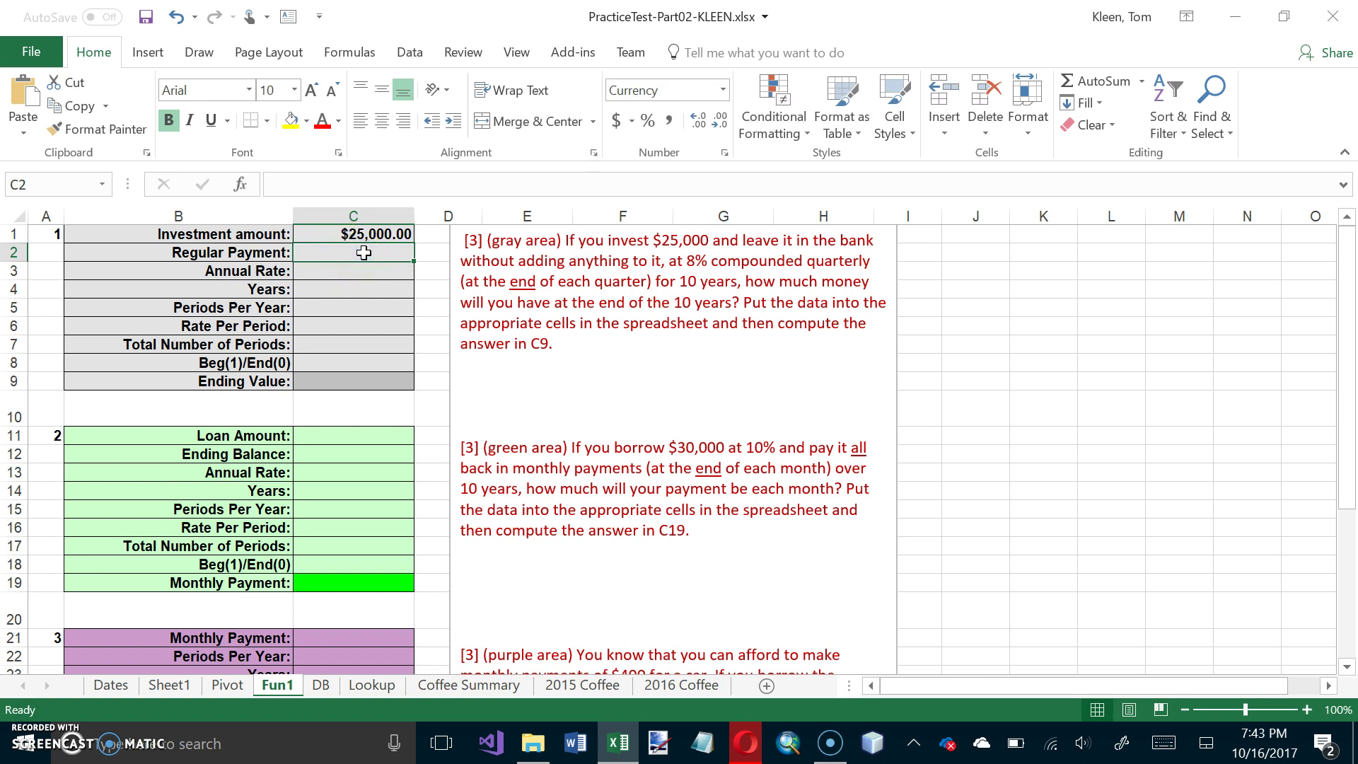
{"action": "type", "text": "0"}
{"action": "key", "text": "Return"}
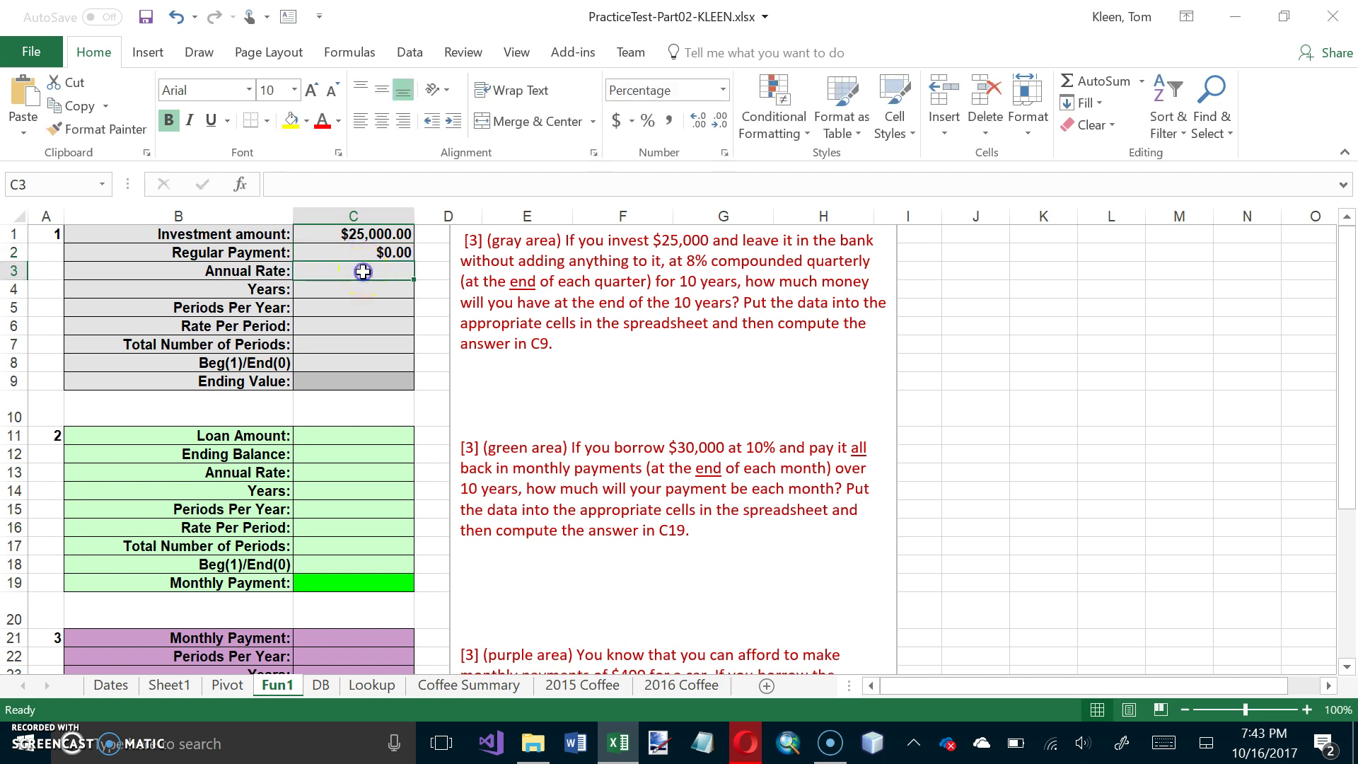
{"action": "type", "text": "8%"}
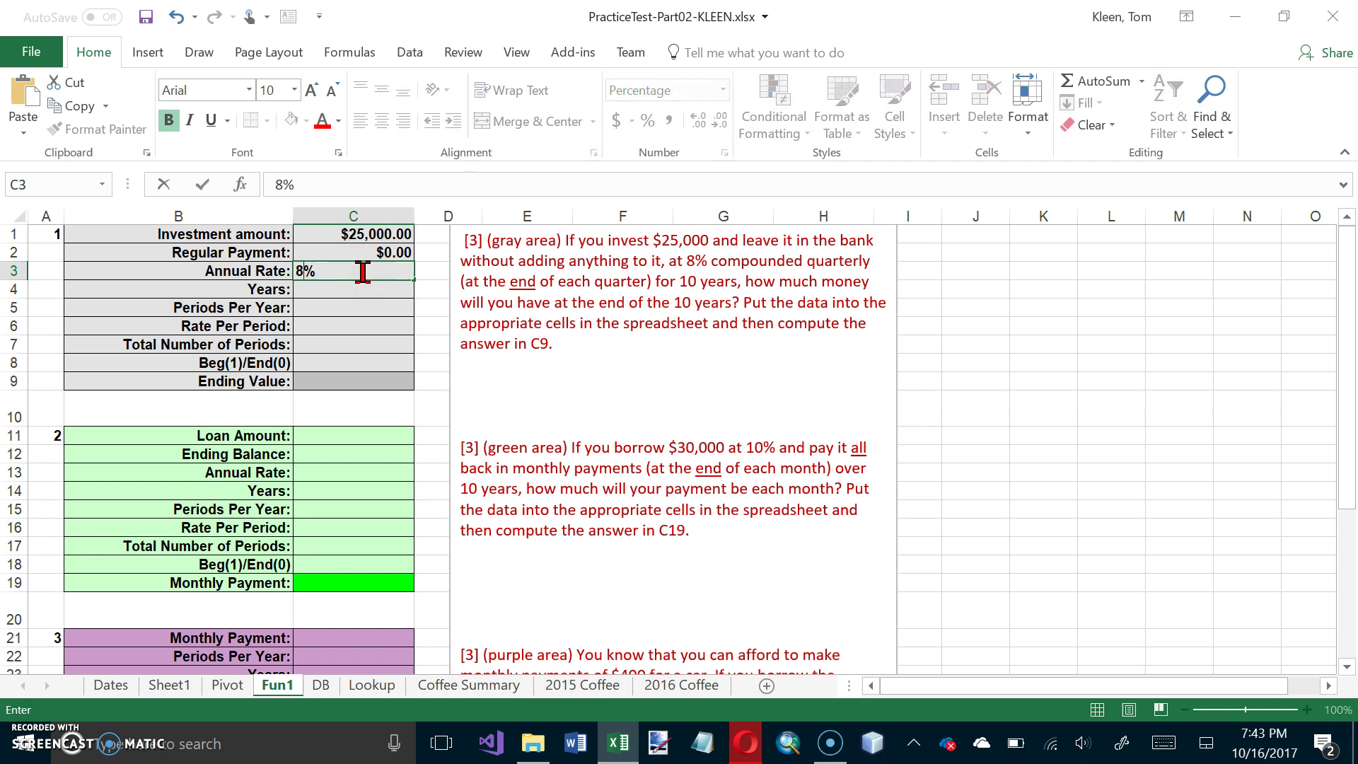
{"action": "key", "text": "Return"}
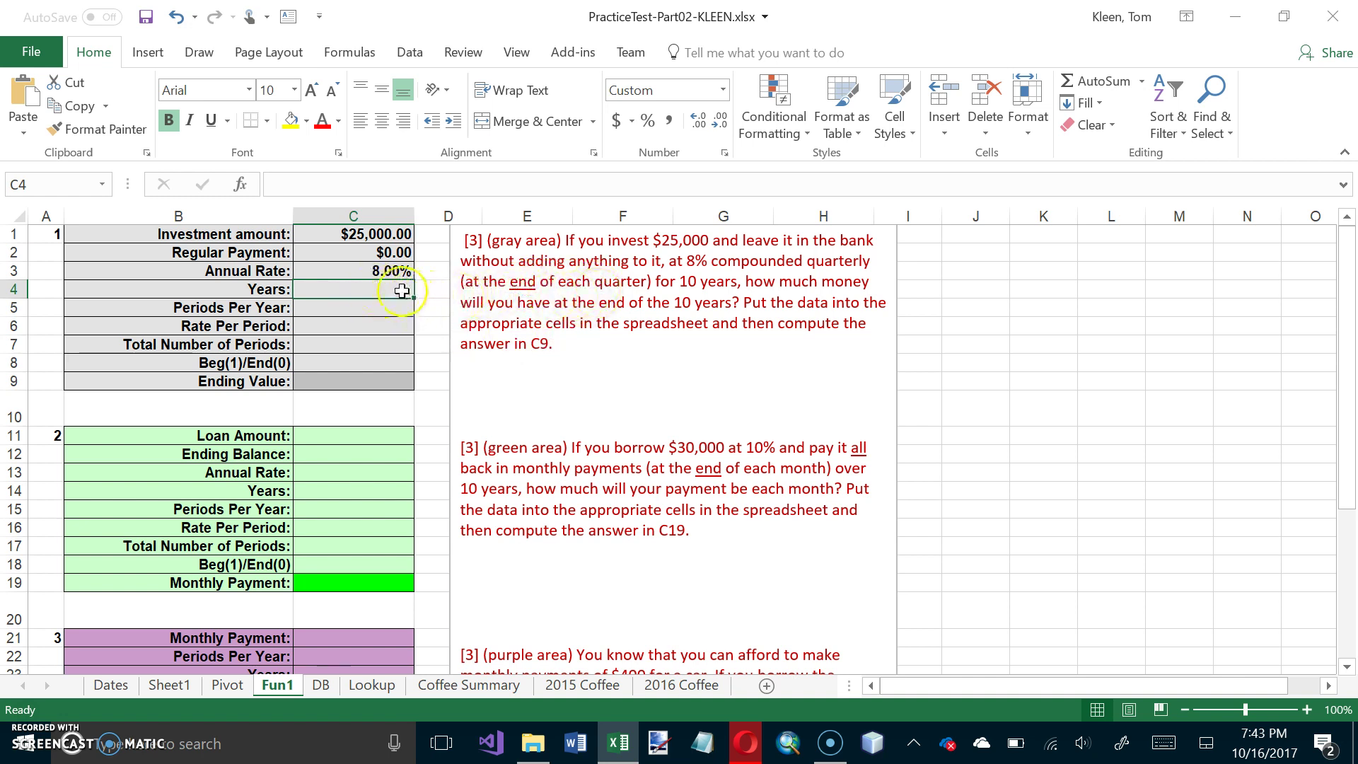
Enter 10 years and 4 periods per year, then begin C6's rate formula with =C3.
{"action": "type", "text": "10"}
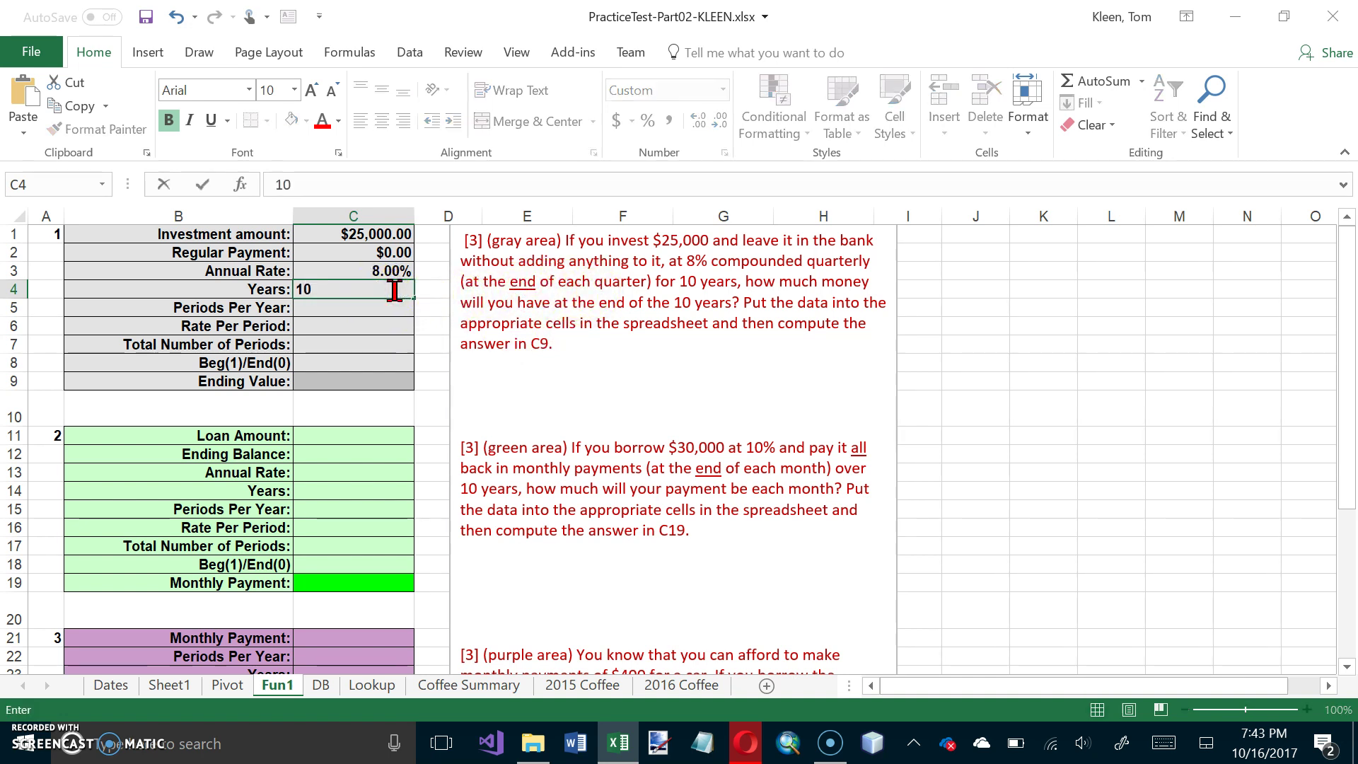
{"action": "key", "text": "Return"}
{"action": "type", "text": "4"}
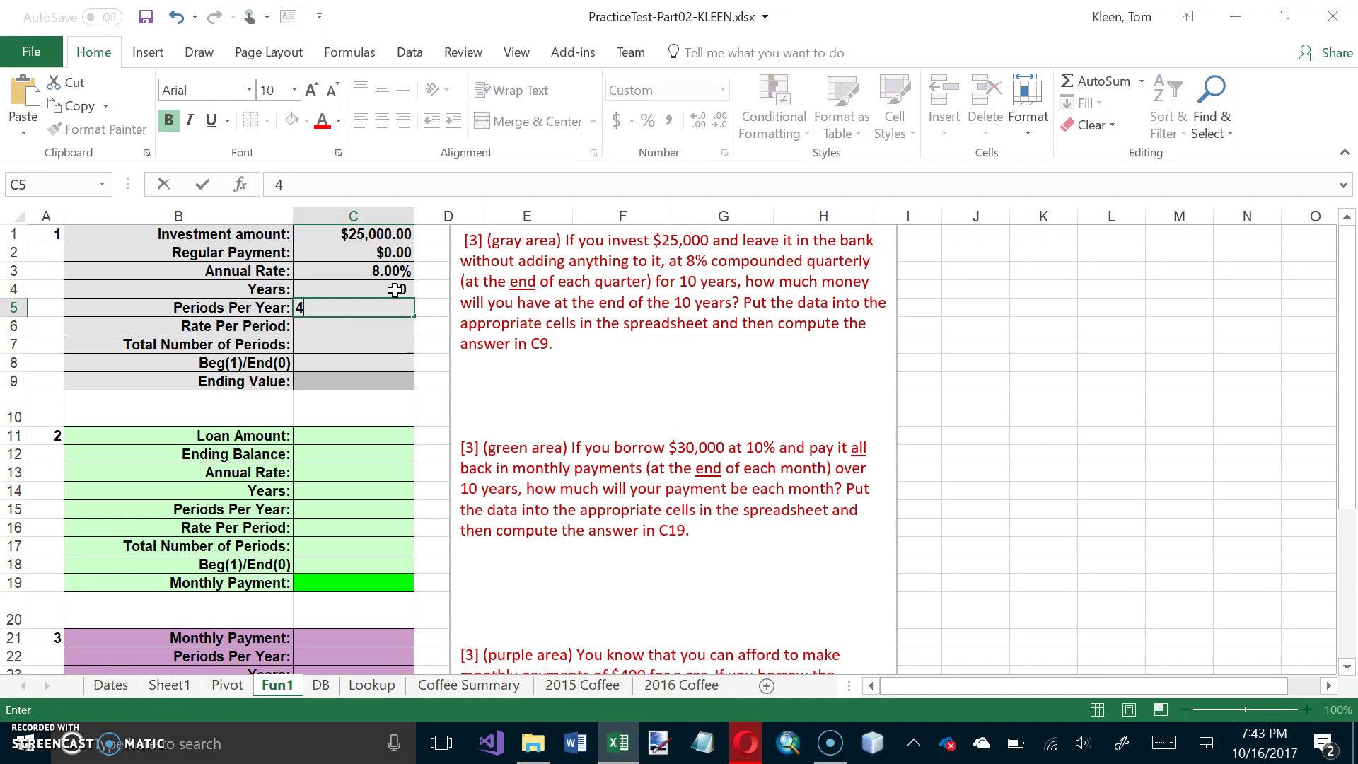
{"action": "key", "text": "Return"}
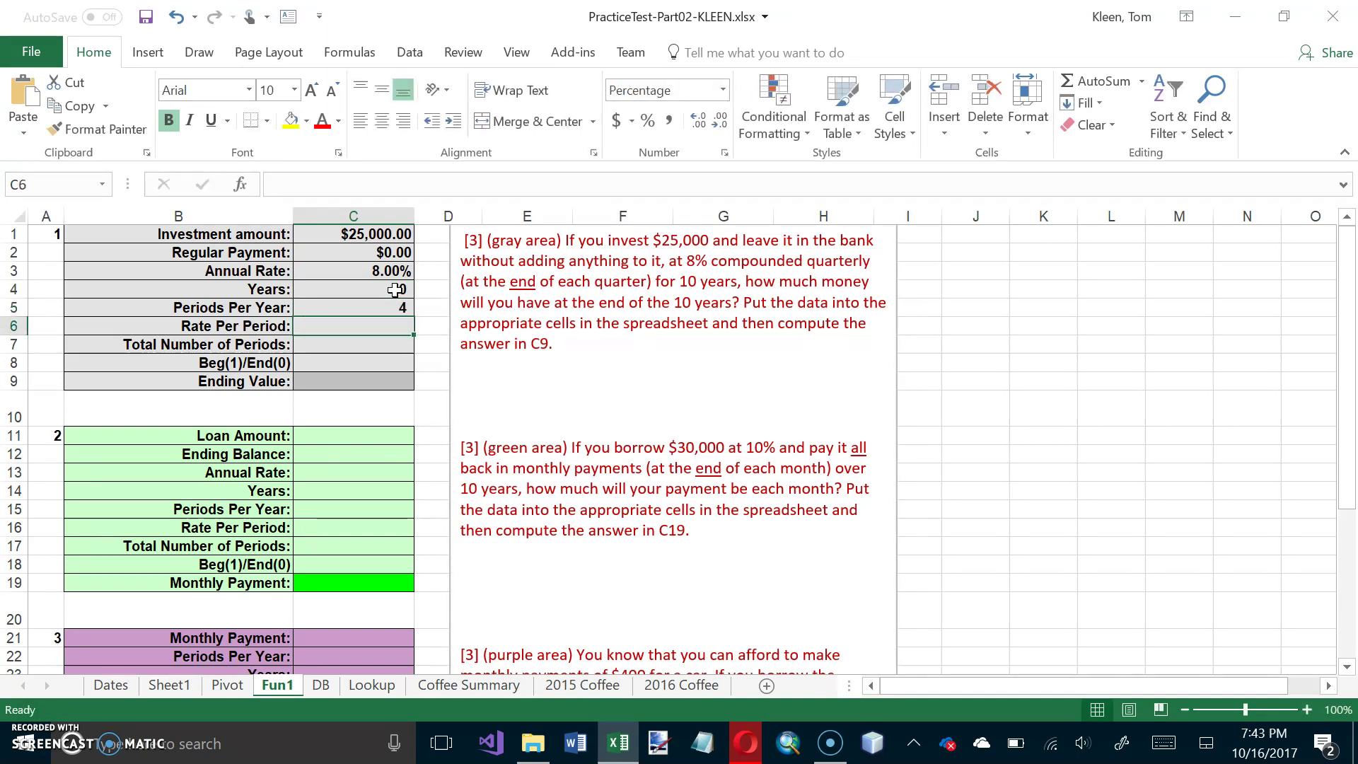
{"action": "type", "text": "="}
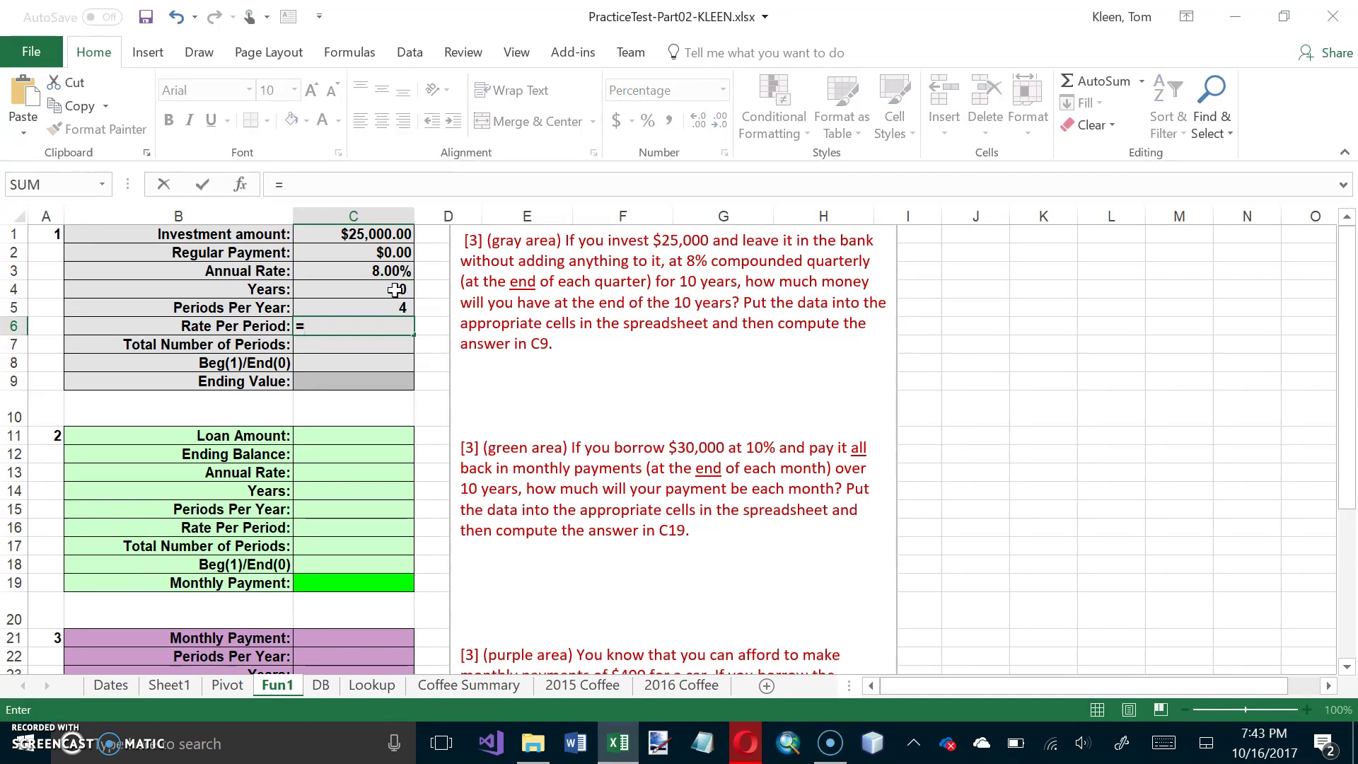
{"action": "left_click", "coordinate": [391, 271]}
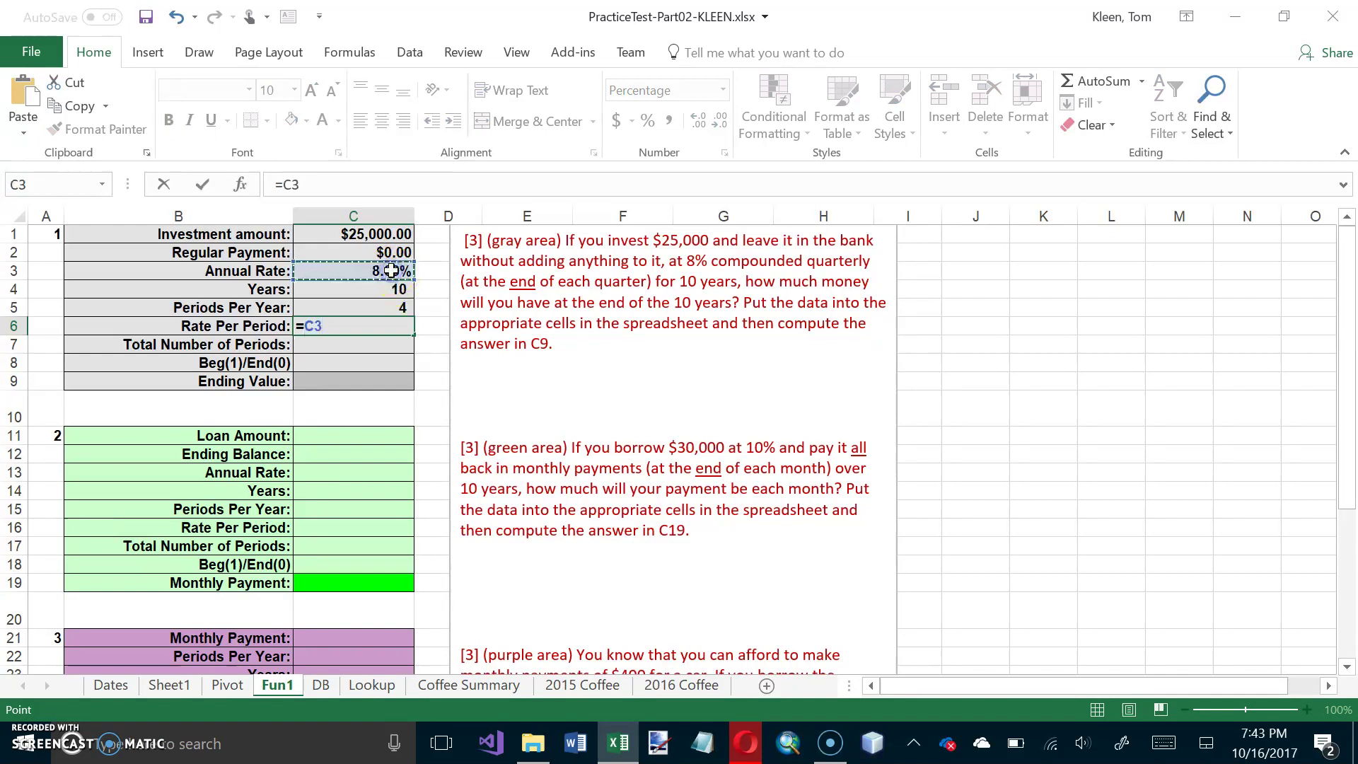
Finish the Fun1 inputs: rate per period 2.00%, total periods 40 (years × periods per year), and Beg/End 0.
{"action": "type", "text": "/"}
{"action": "left_click", "coordinate": [389, 308]}
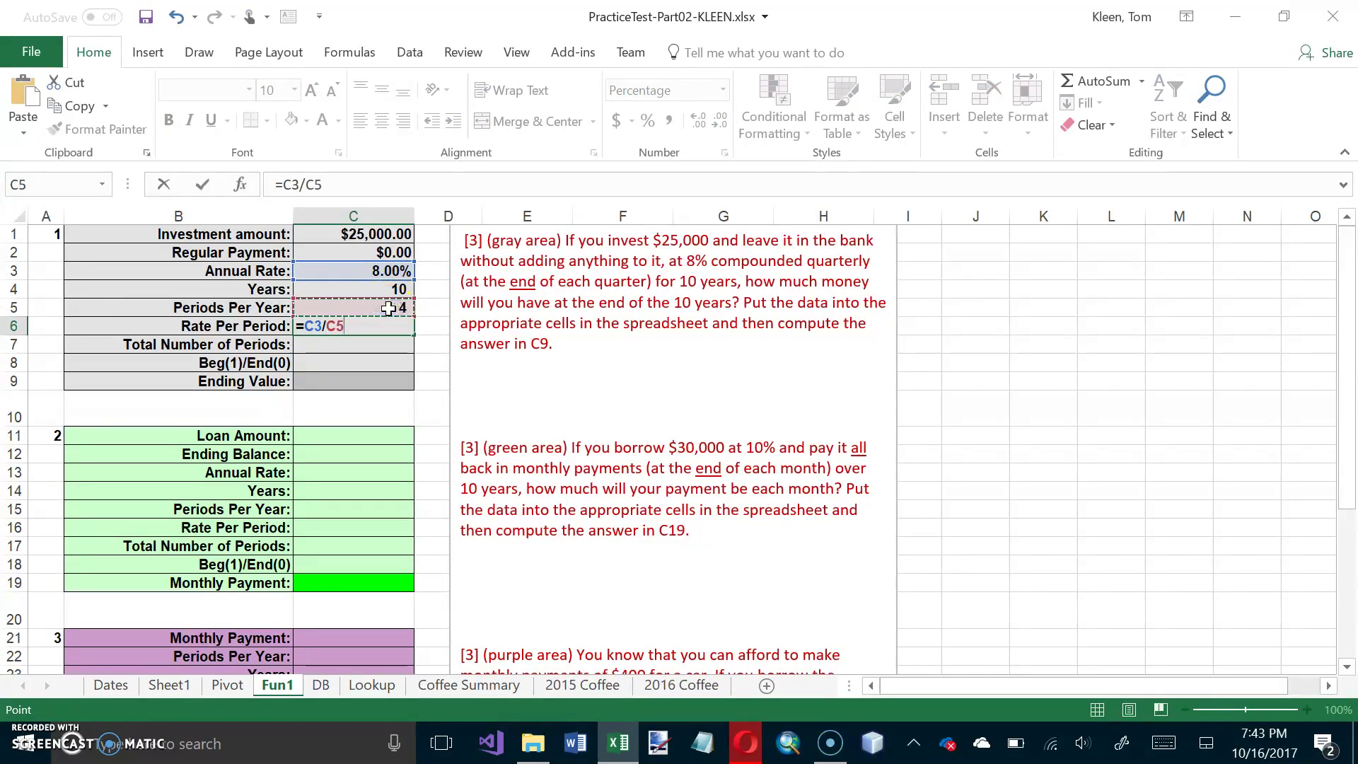
{"action": "key", "text": "Return"}
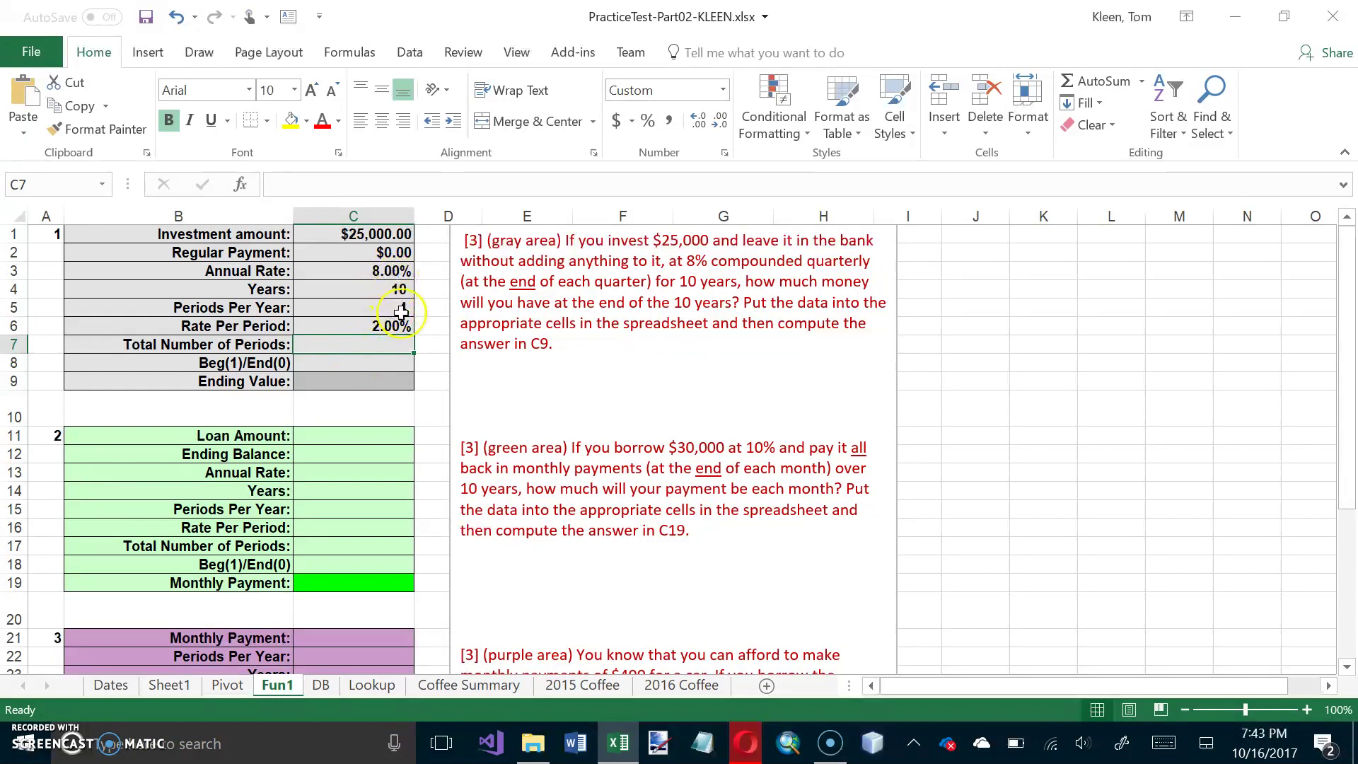
{"action": "type", "text": "="}
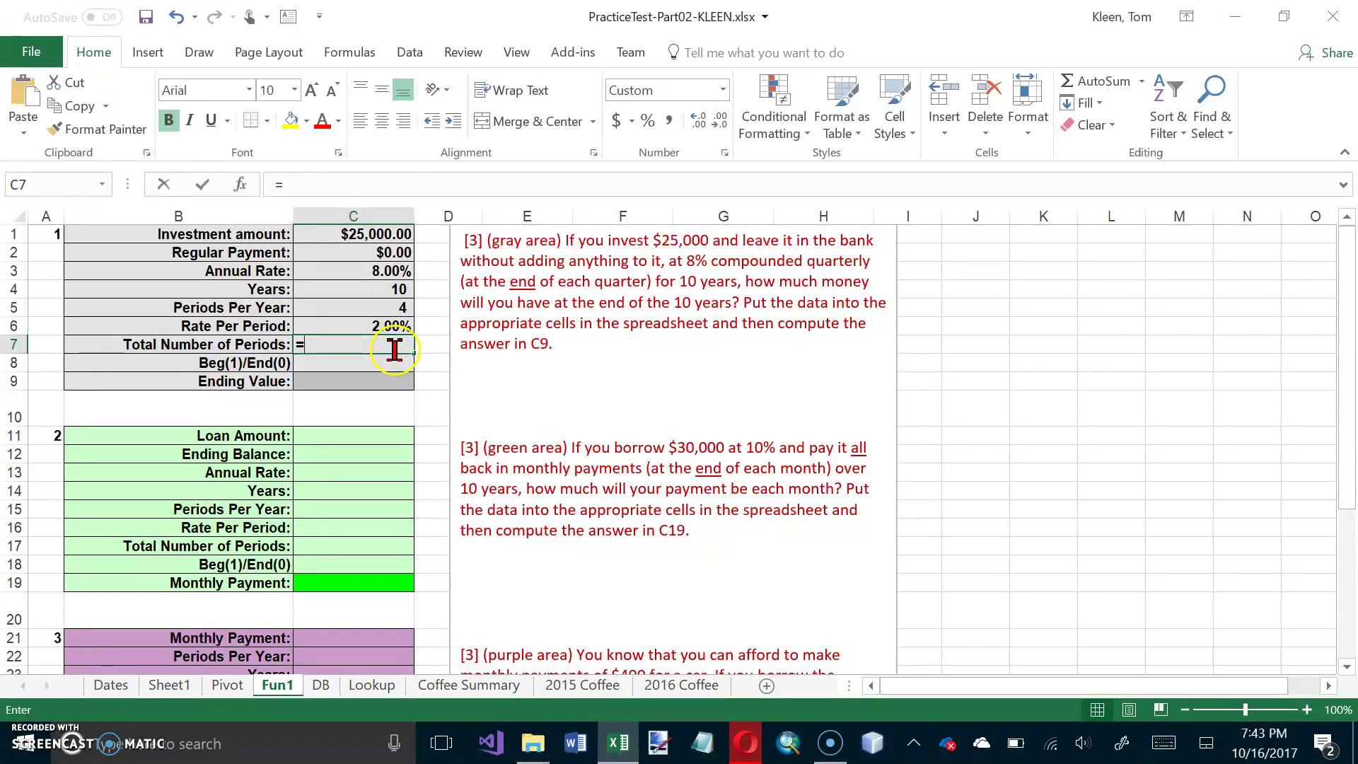
{"action": "key", "text": "Up"}
{"action": "key", "text": "Up"}
{"action": "key", "text": "Up"}
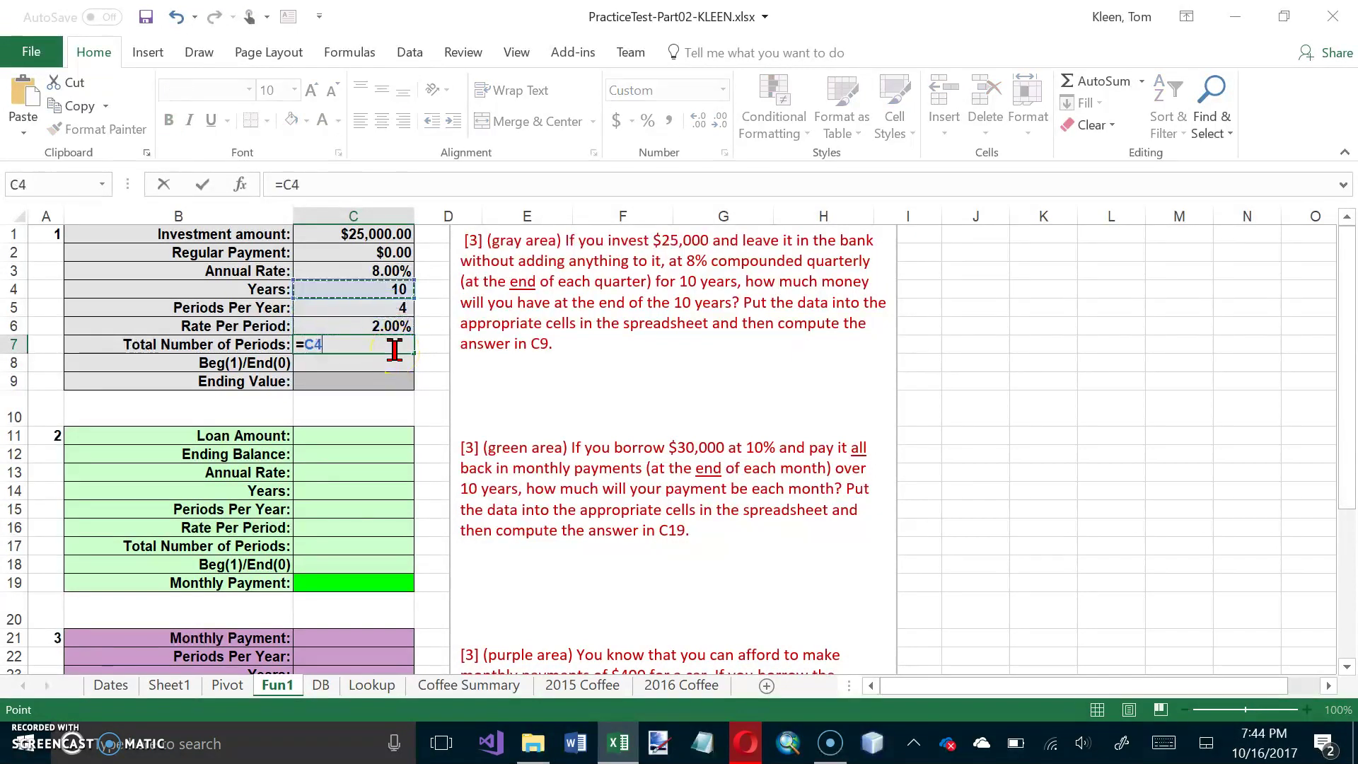
{"action": "type", "text": "*"}
{"action": "key", "text": "Up"}
{"action": "key", "text": "Up"}
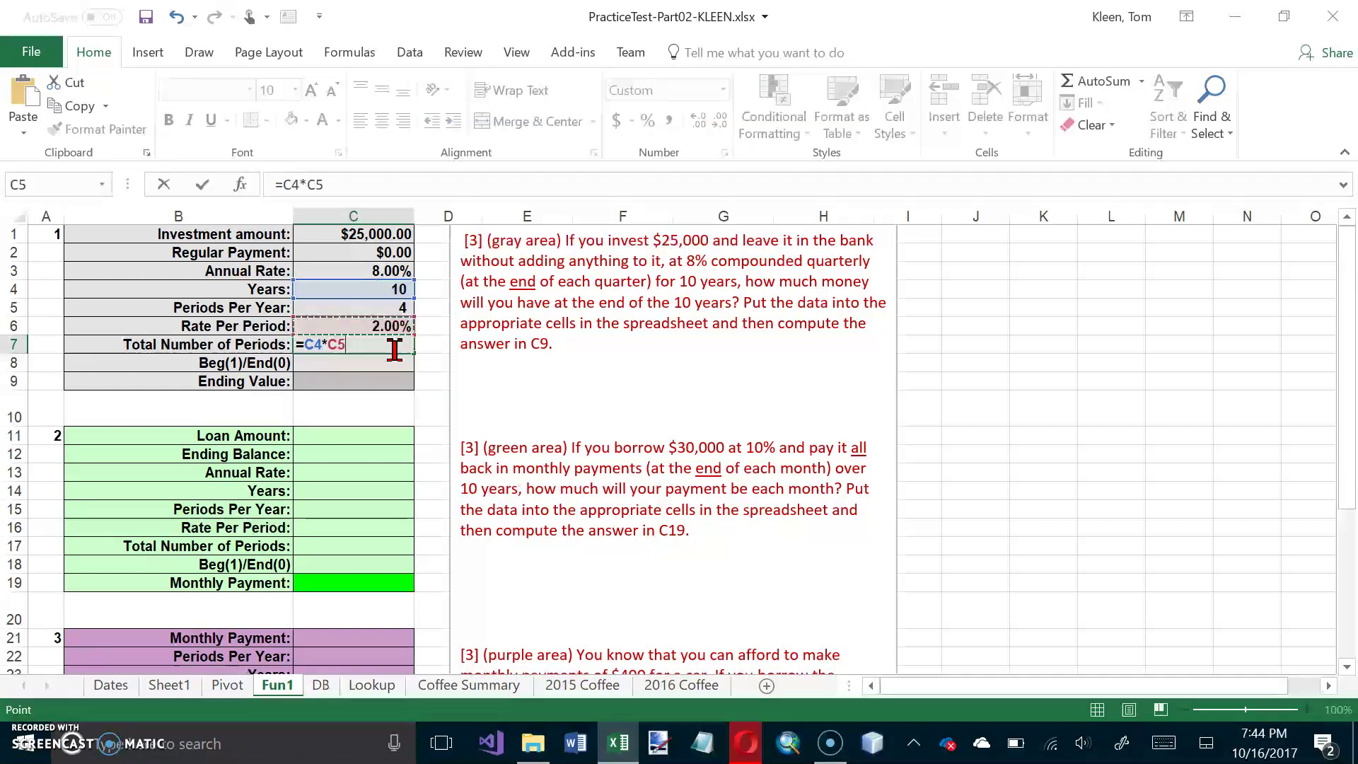
{"action": "key", "text": "Return"}
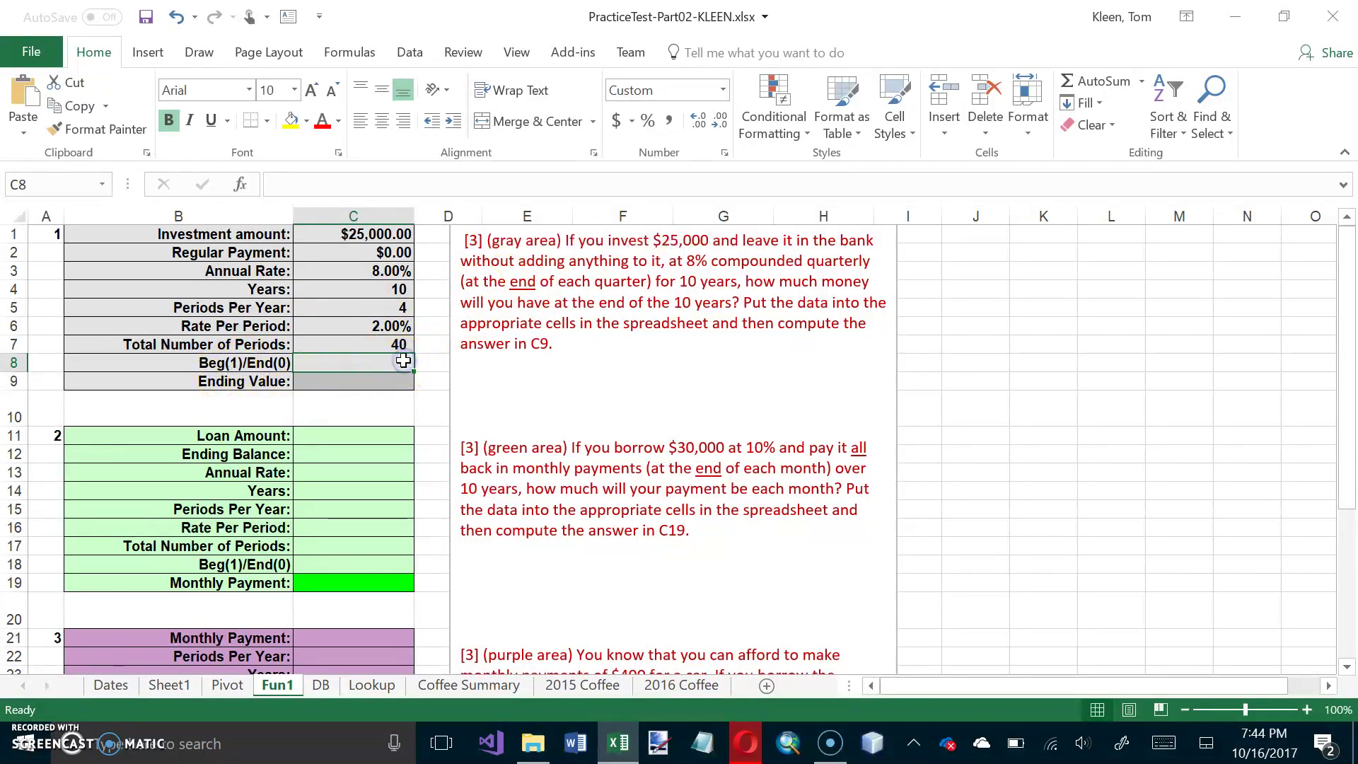
{"action": "key", "text": "Return"}
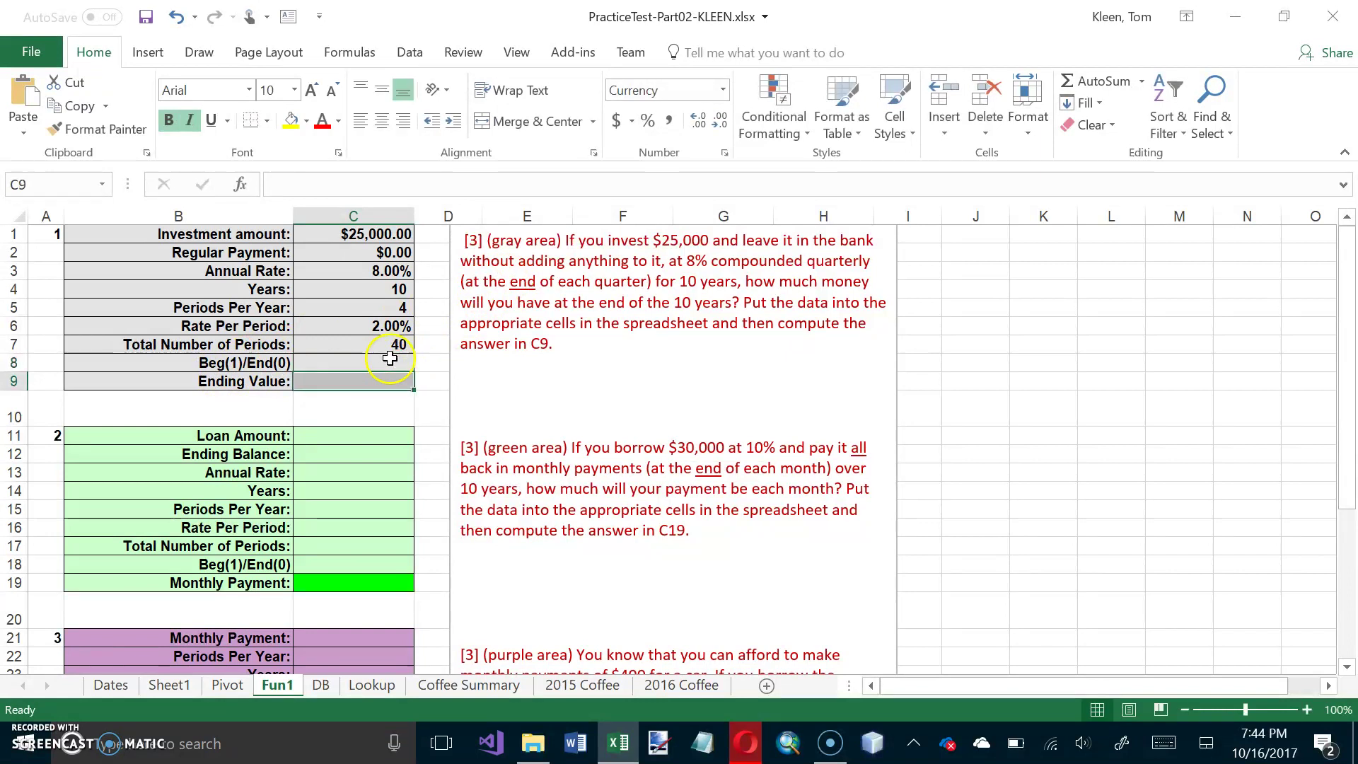
{"action": "left_click", "coordinate": [371, 380]}
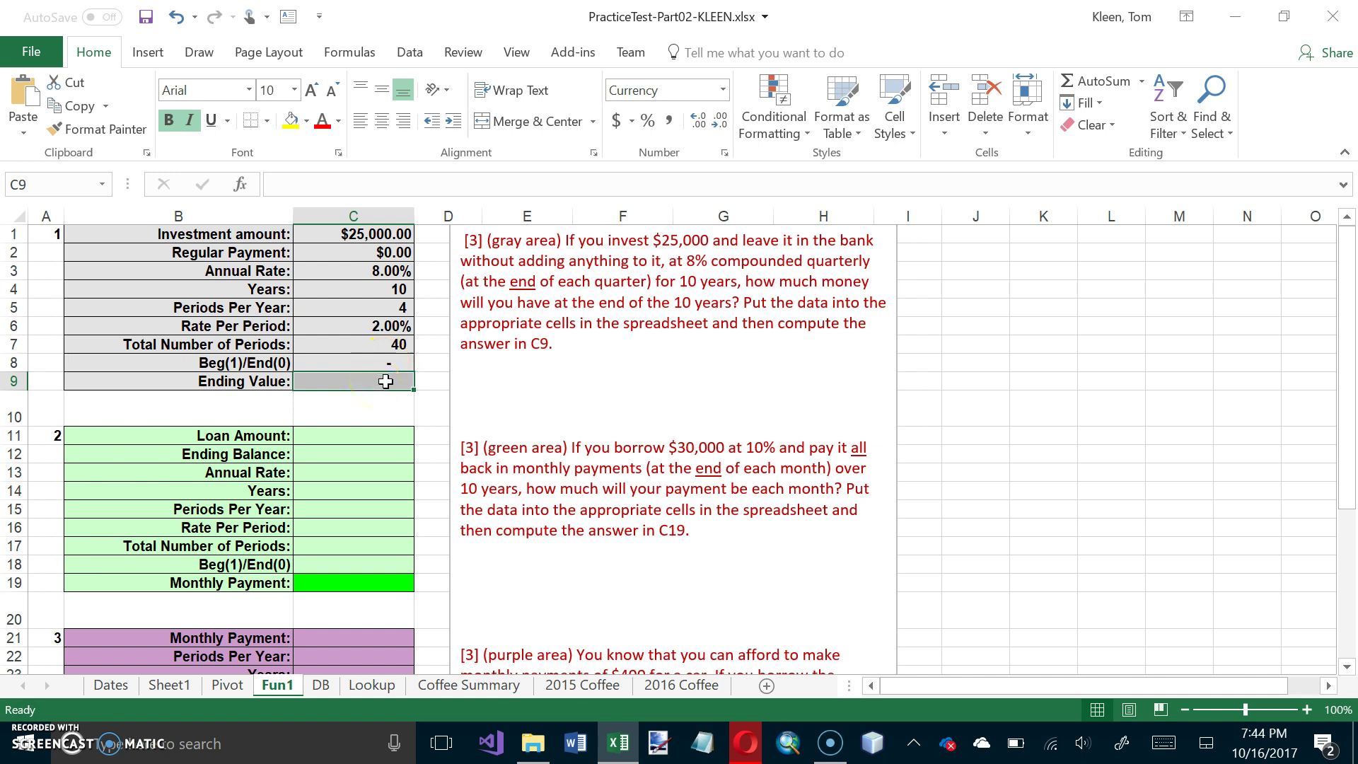
Insert the FV function in C9 with Rate C6 and Nper C7.
{"action": "left_click", "coordinate": [350, 53]}
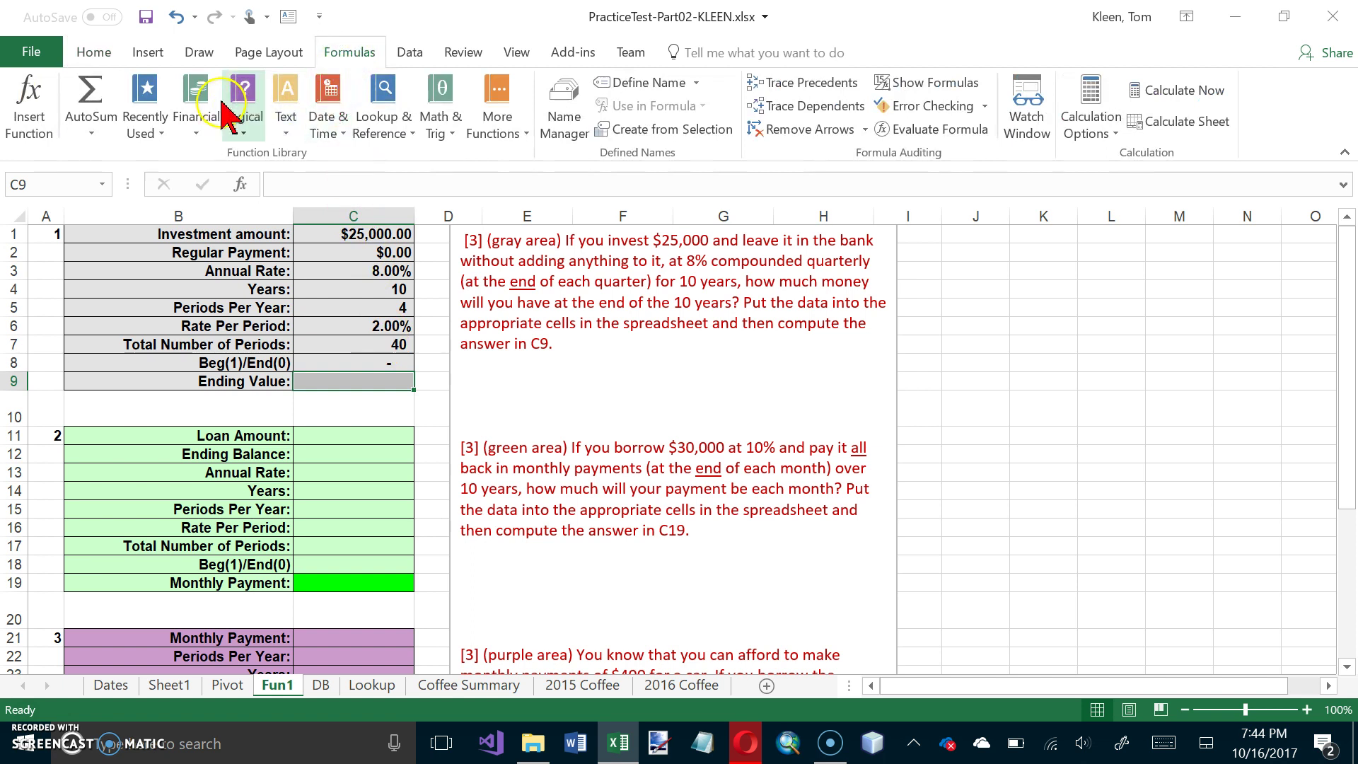
{"action": "left_click", "coordinate": [200, 114]}
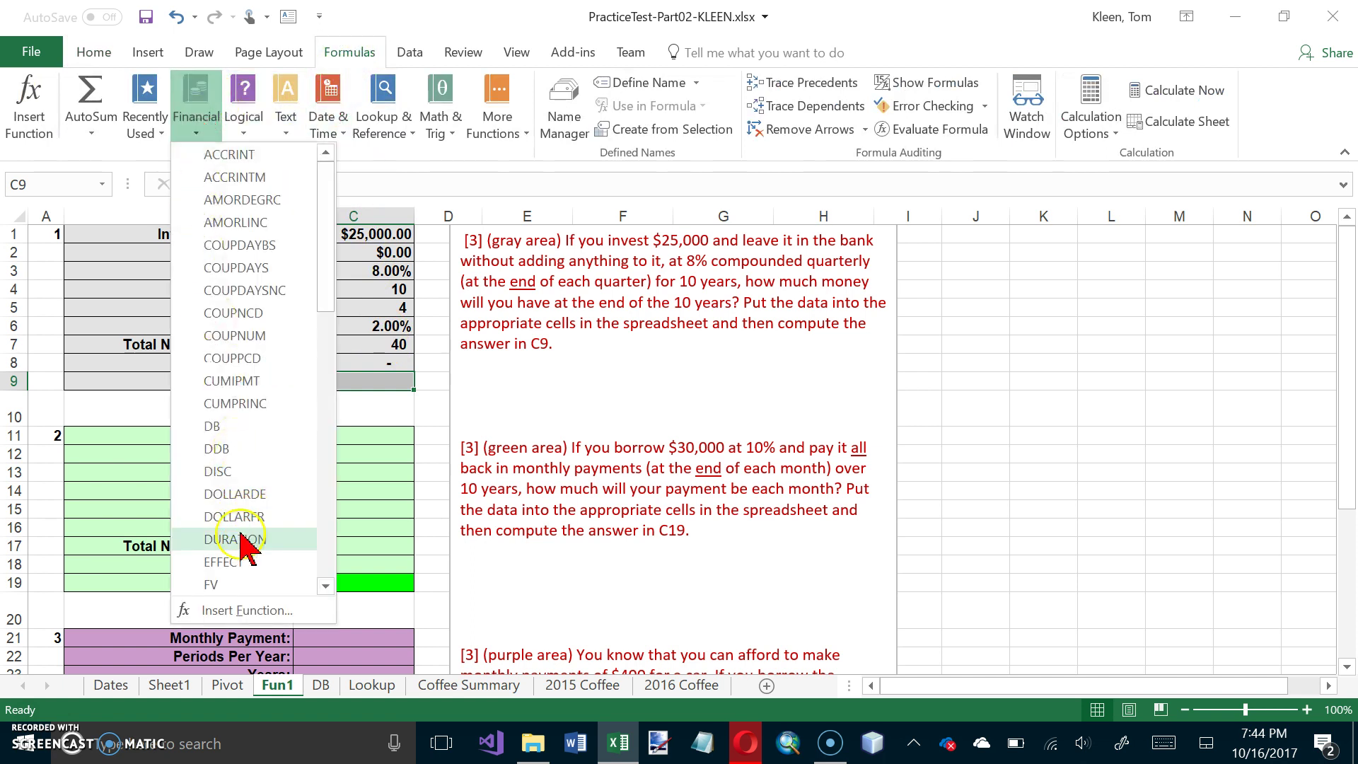
{"action": "left_click", "coordinate": [225, 583]}
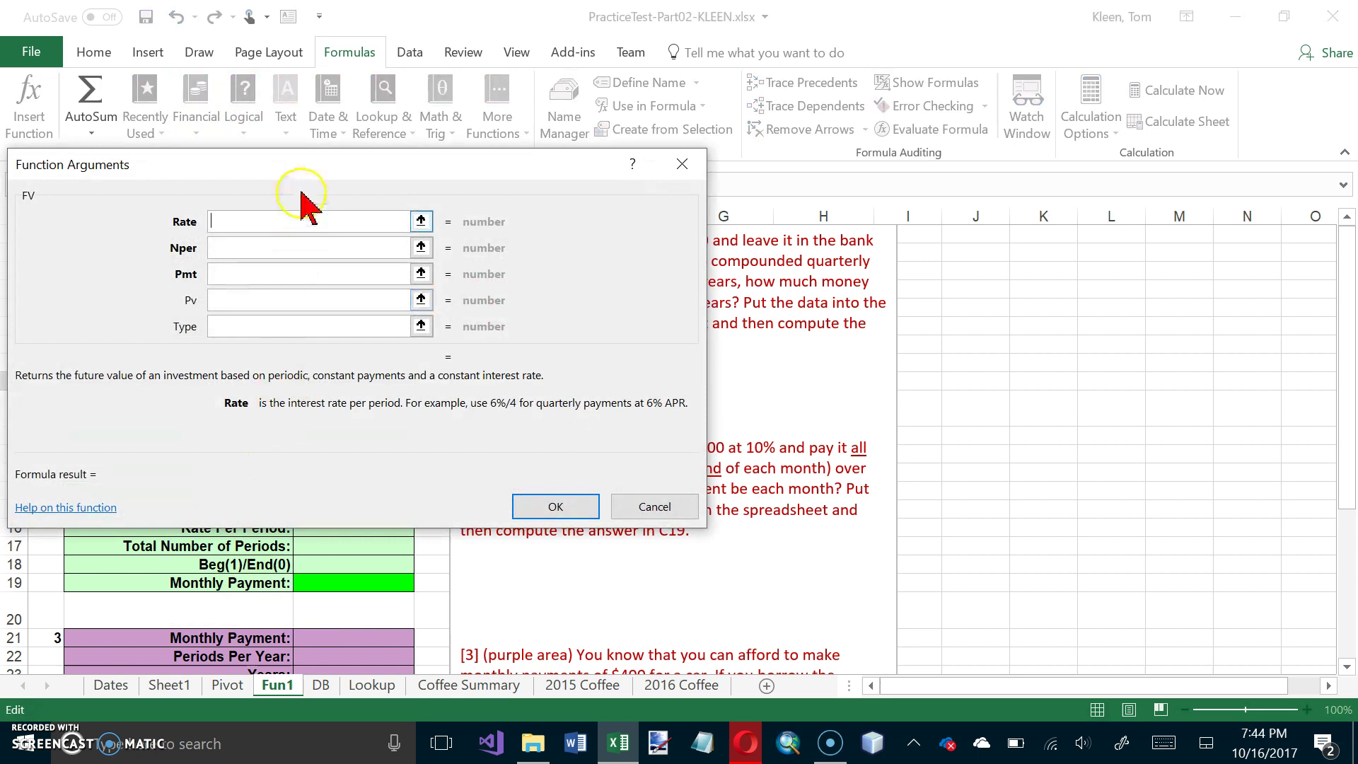
{"action": "left_click_drag", "start_coordinate": [312, 167], "coordinate": [778, 183]}
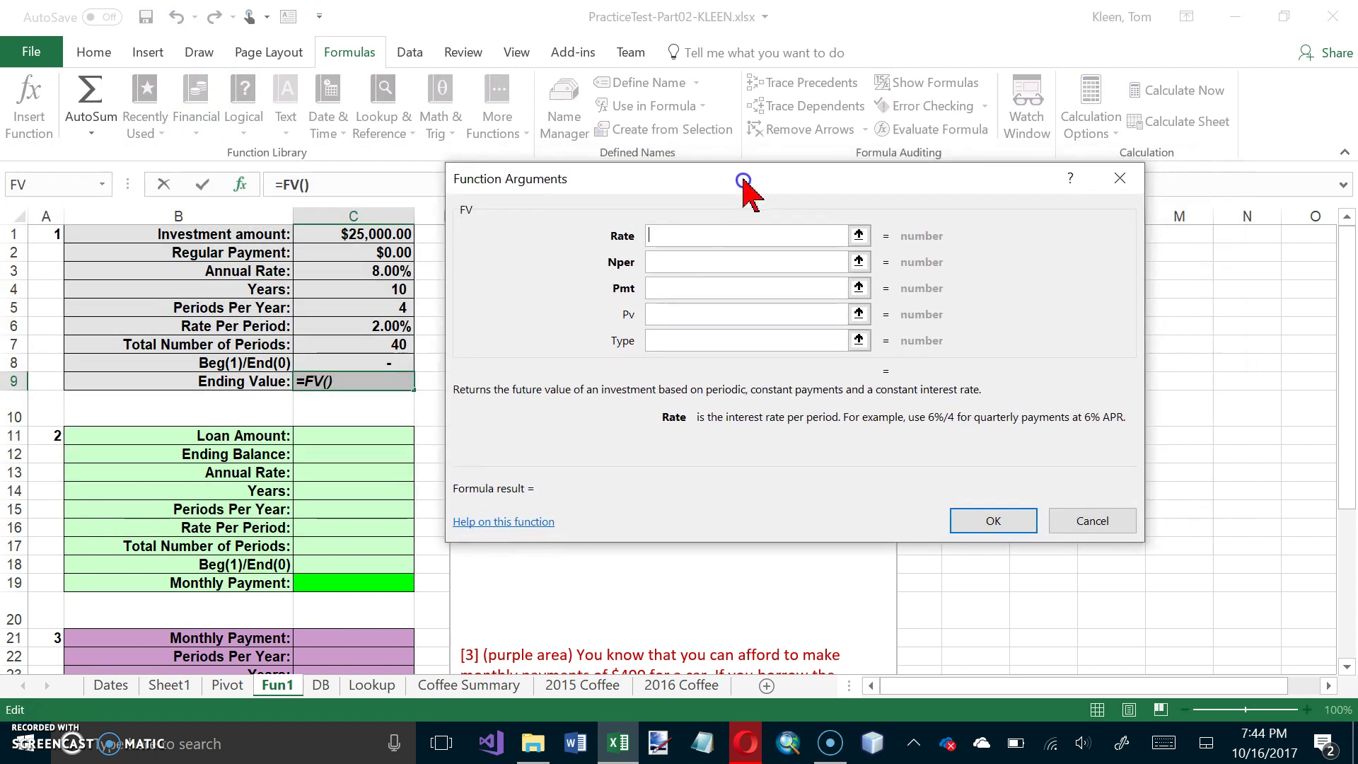
{"action": "left_click", "coordinate": [391, 327]}
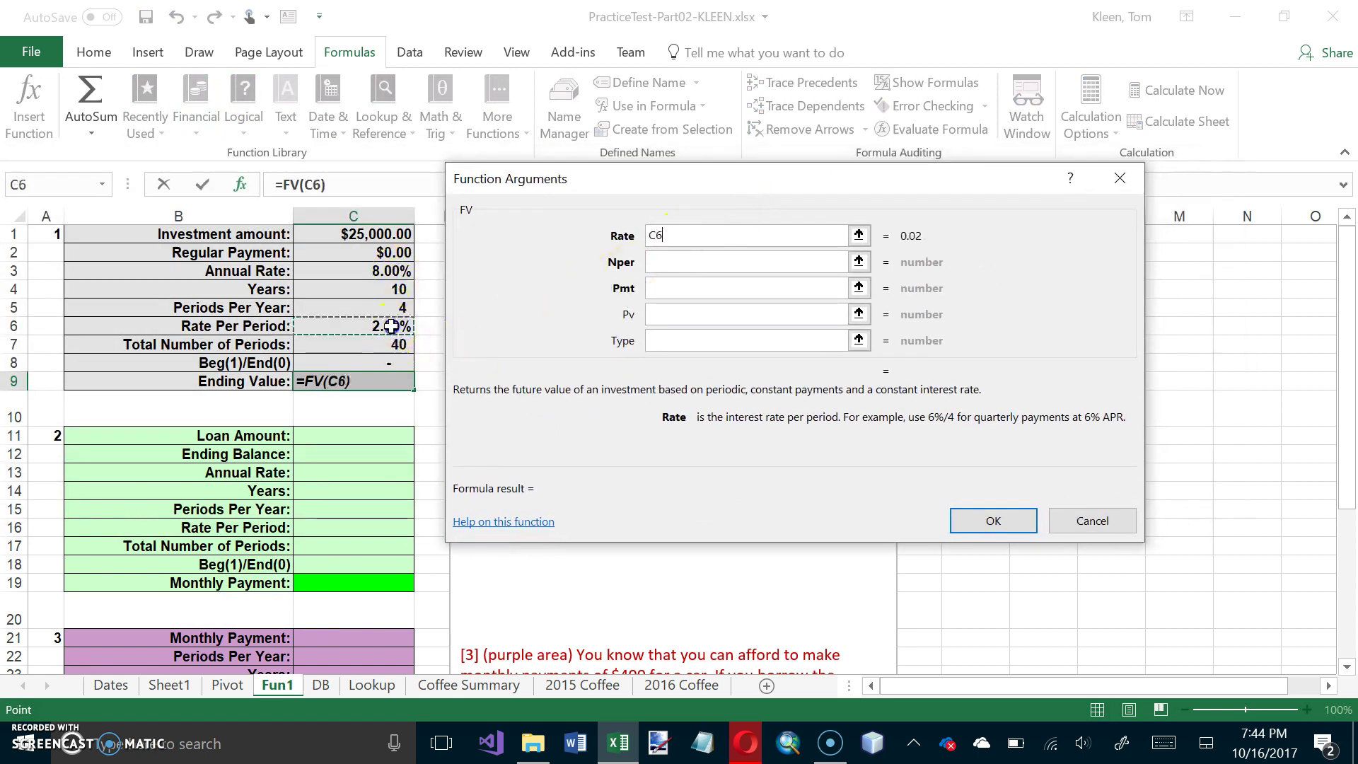
{"action": "left_click", "coordinate": [671, 262]}
{"action": "left_click", "coordinate": [398, 344]}
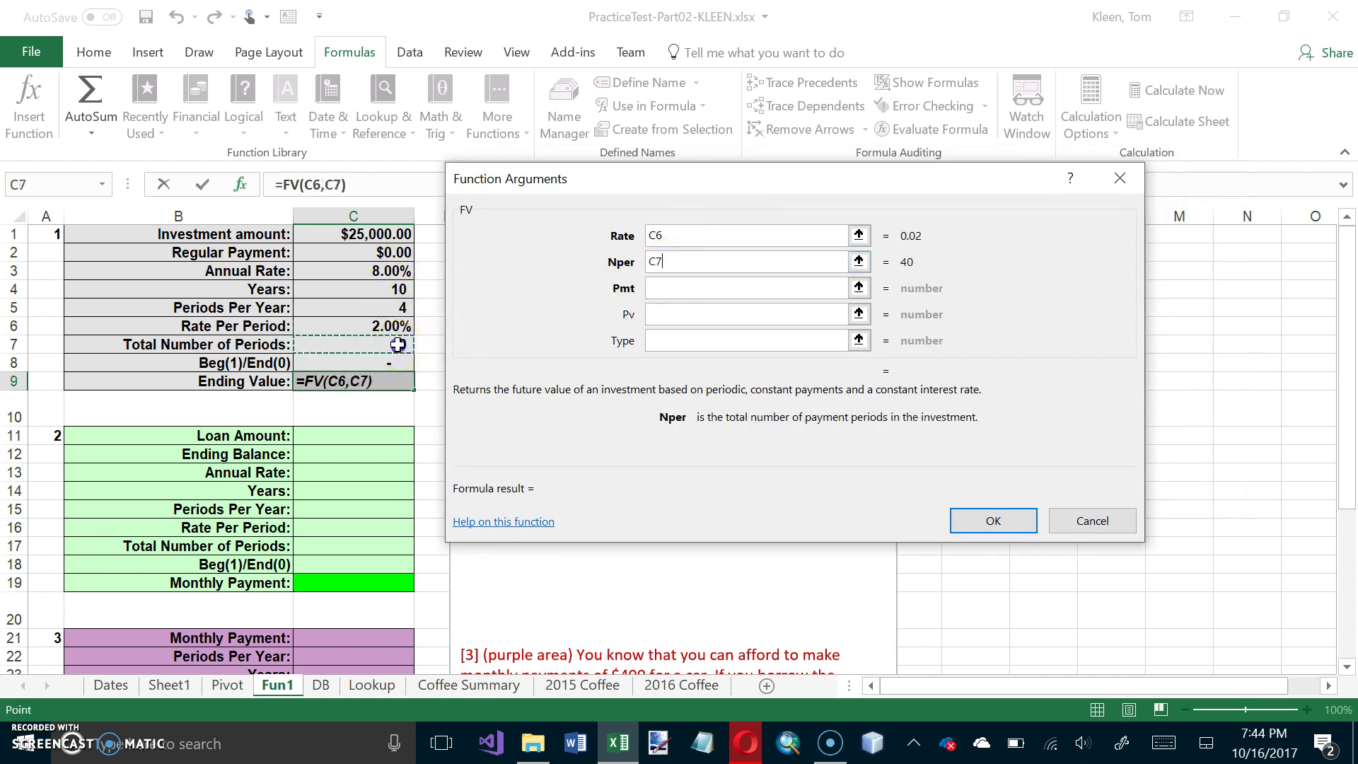
Complete FV with Pmt -C2, Pv -C1 and Type C8, giving $55,200.99.
{"action": "left_click", "coordinate": [658, 289]}
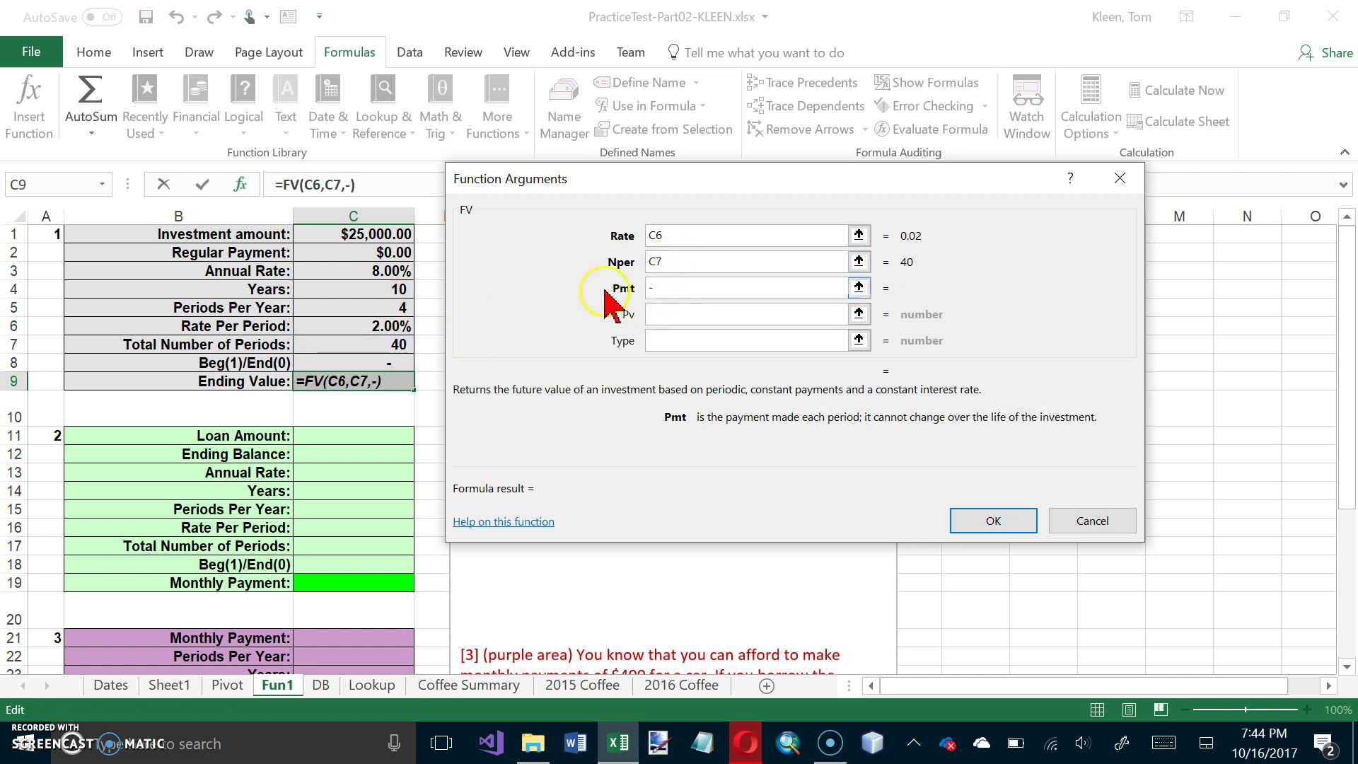
{"action": "left_click", "coordinate": [378, 252]}
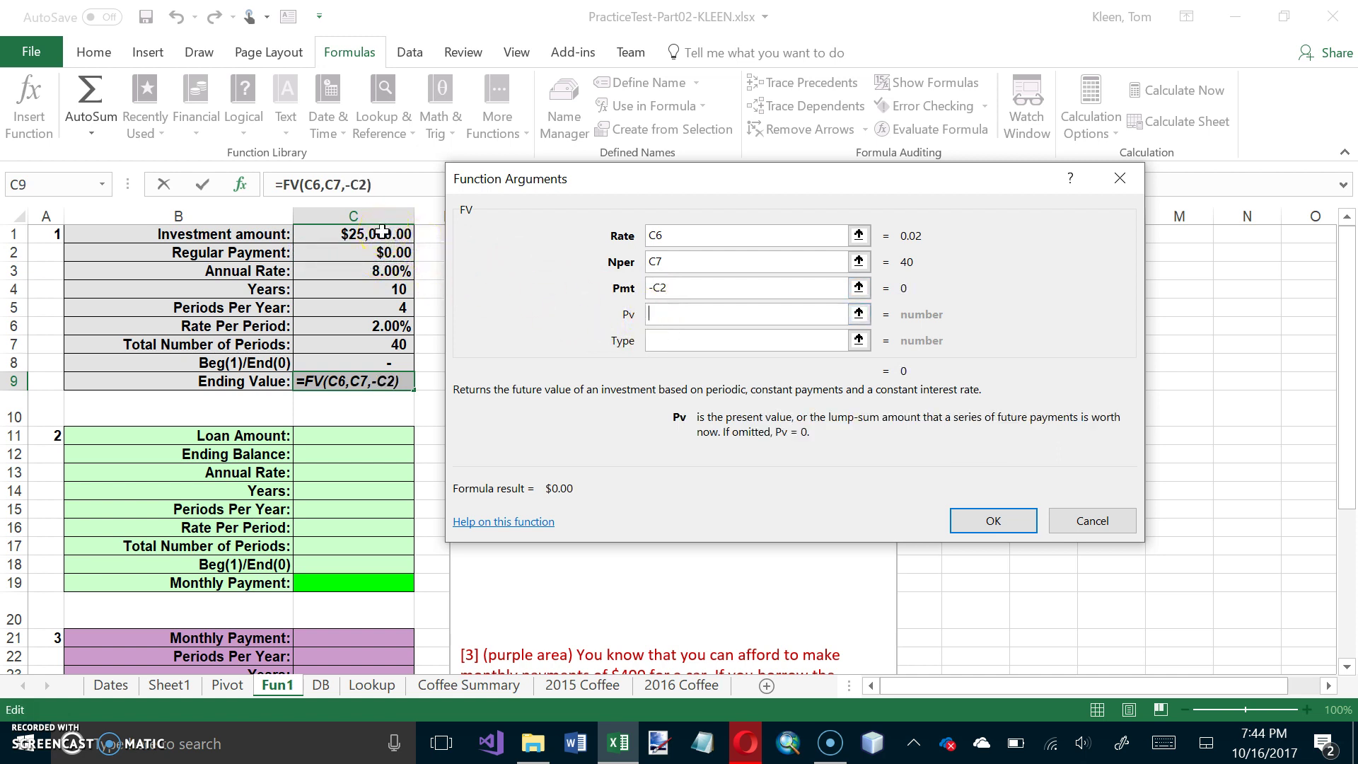
{"action": "type", "text": "-"}
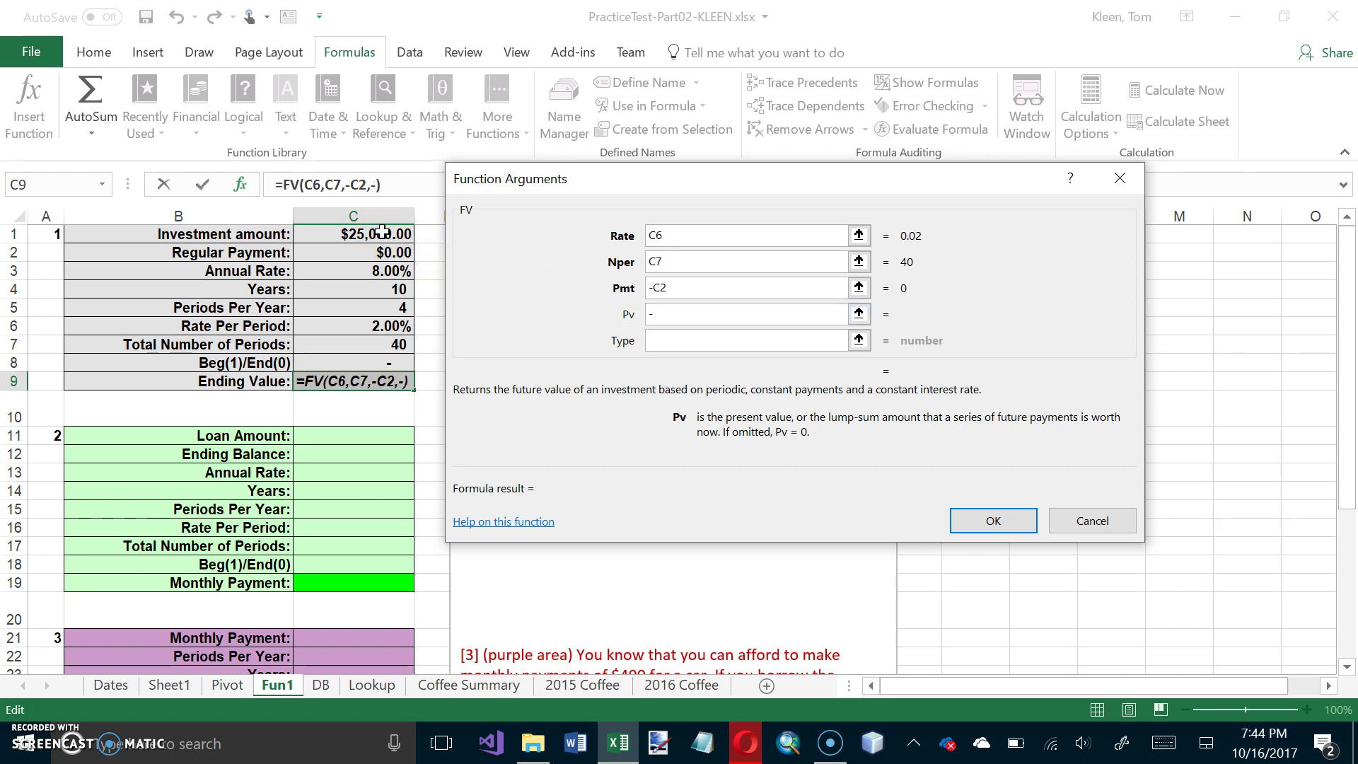
{"action": "left_click", "coordinate": [381, 231]}
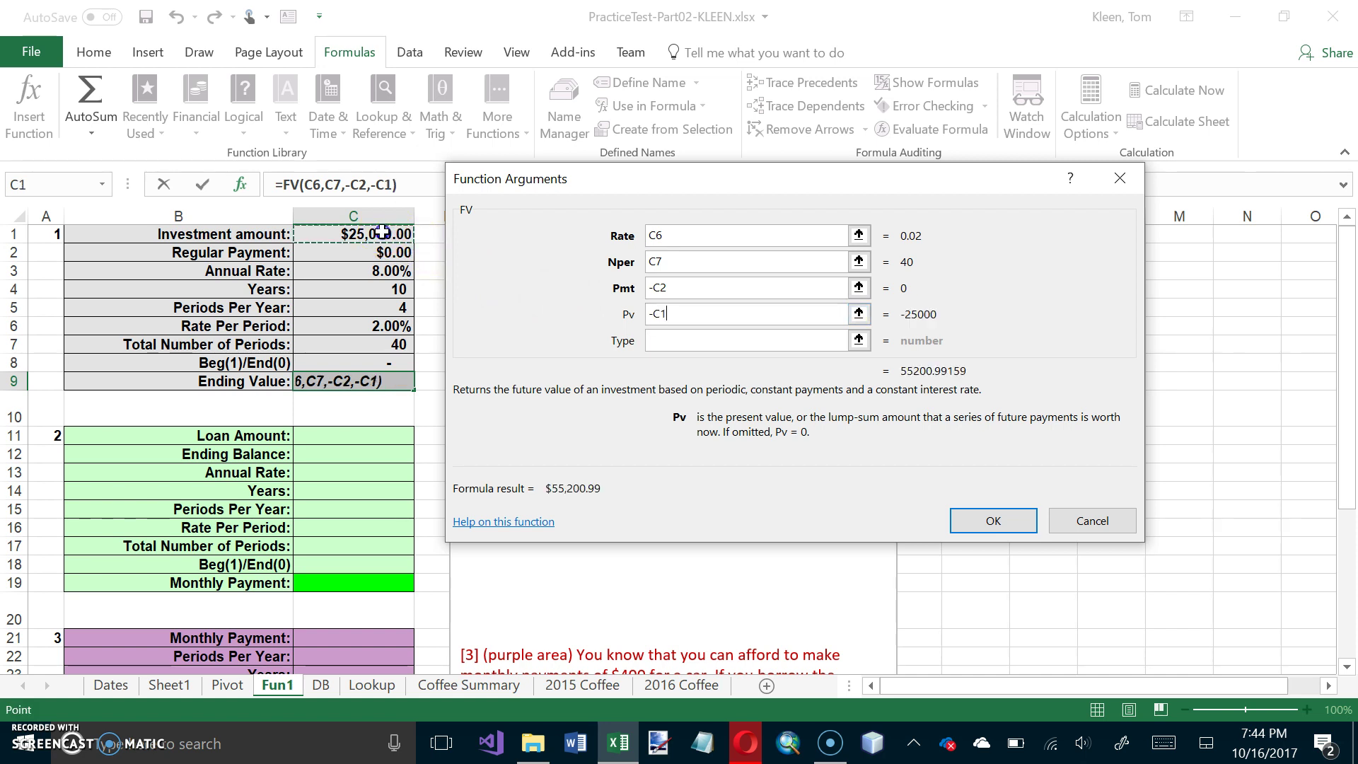
{"action": "left_click", "coordinate": [660, 340]}
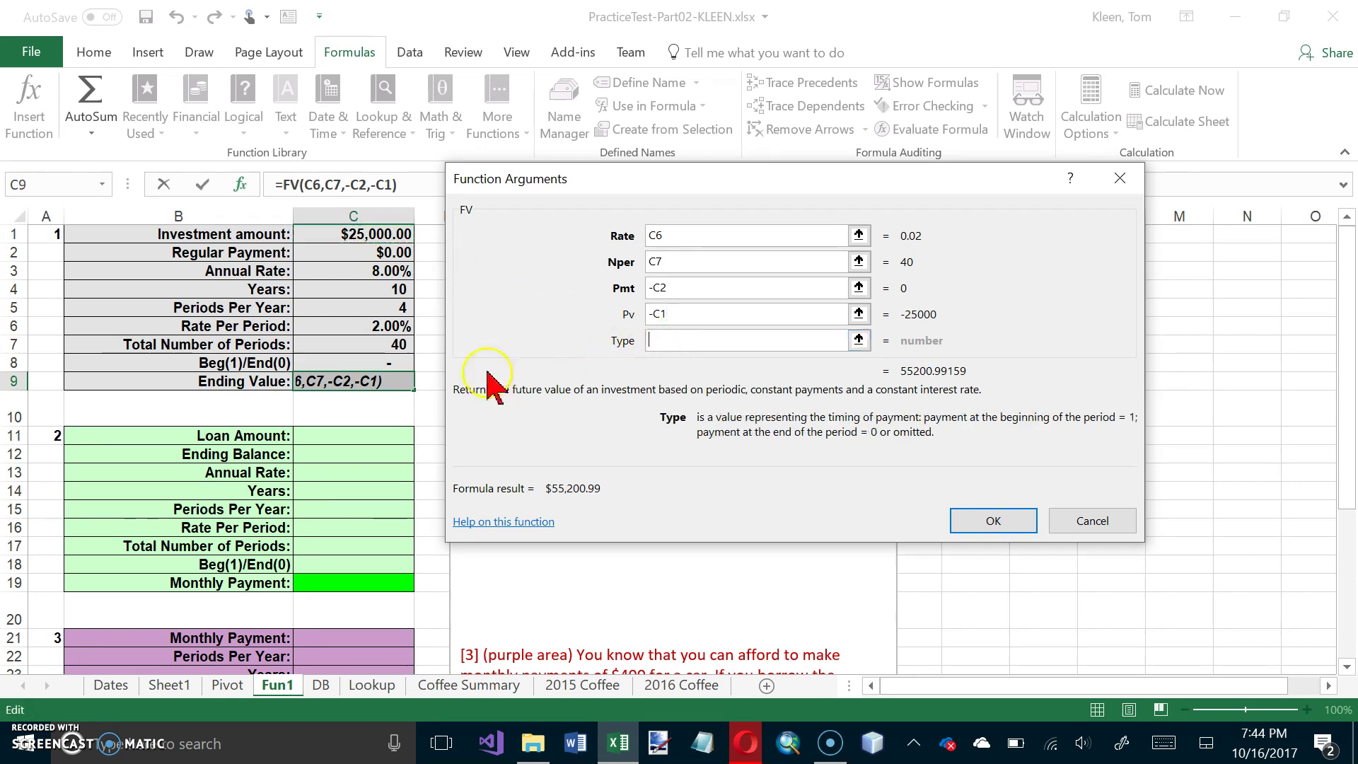
{"action": "left_click", "coordinate": [410, 365]}
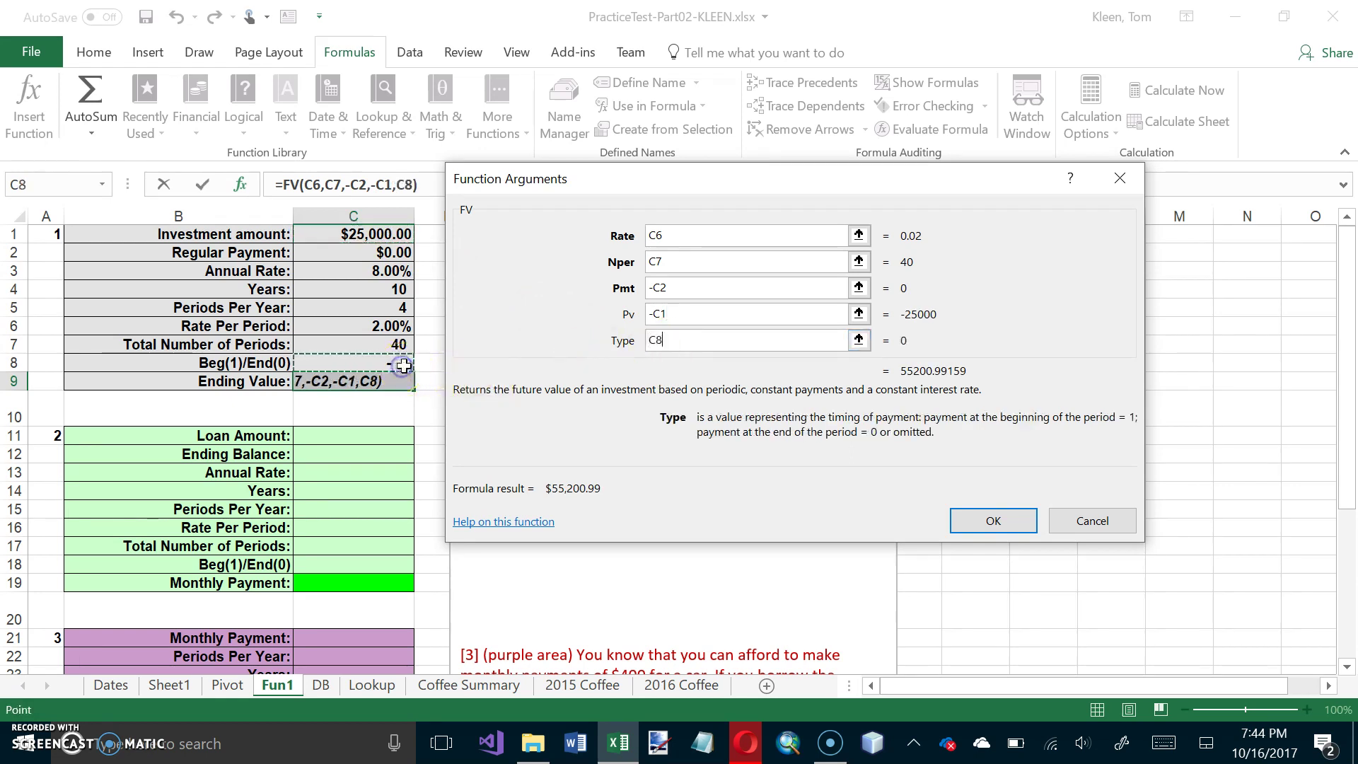
{"action": "left_click", "coordinate": [997, 520]}
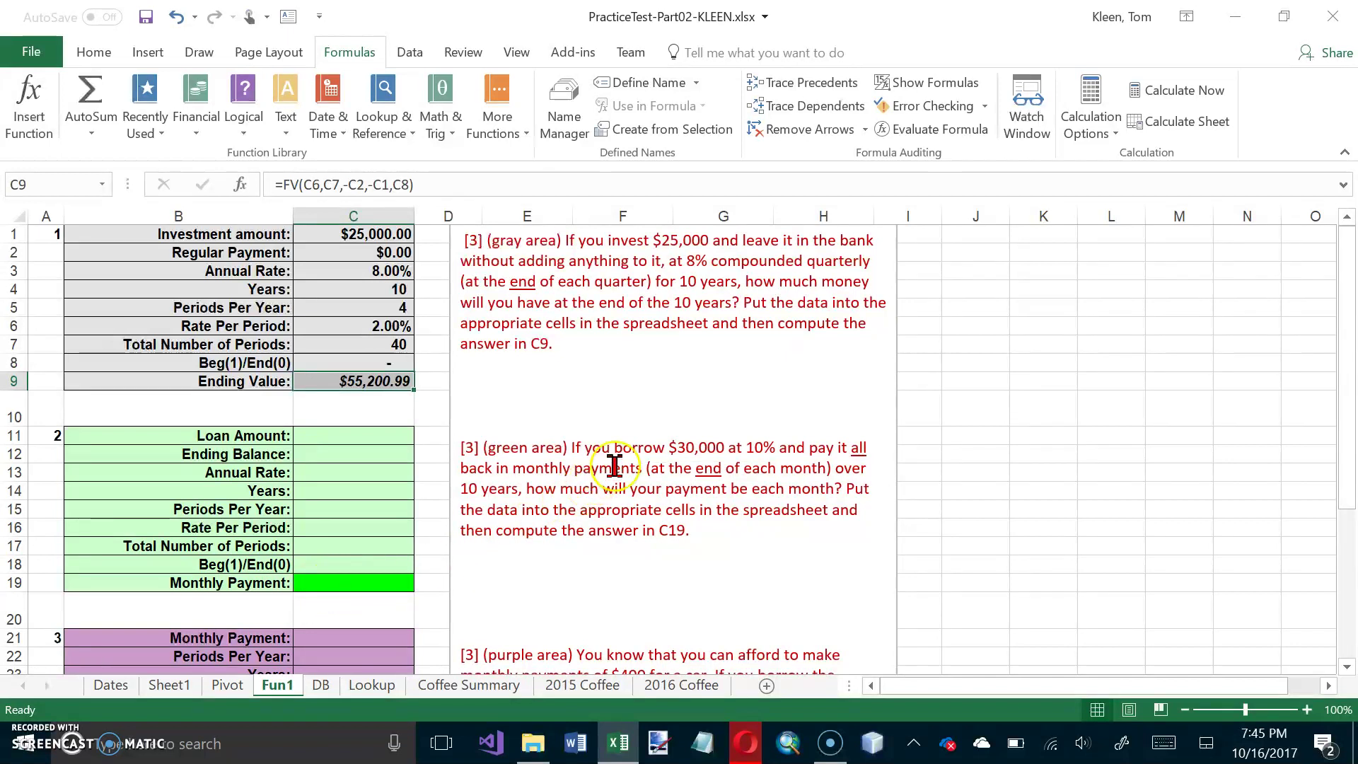
Enter the green loan inputs: $30,000 loan, $0 ending balance, 10% rate, 10 years, 12 per year.
{"action": "left_click", "coordinate": [347, 437]}
{"action": "type", "text": "30"}
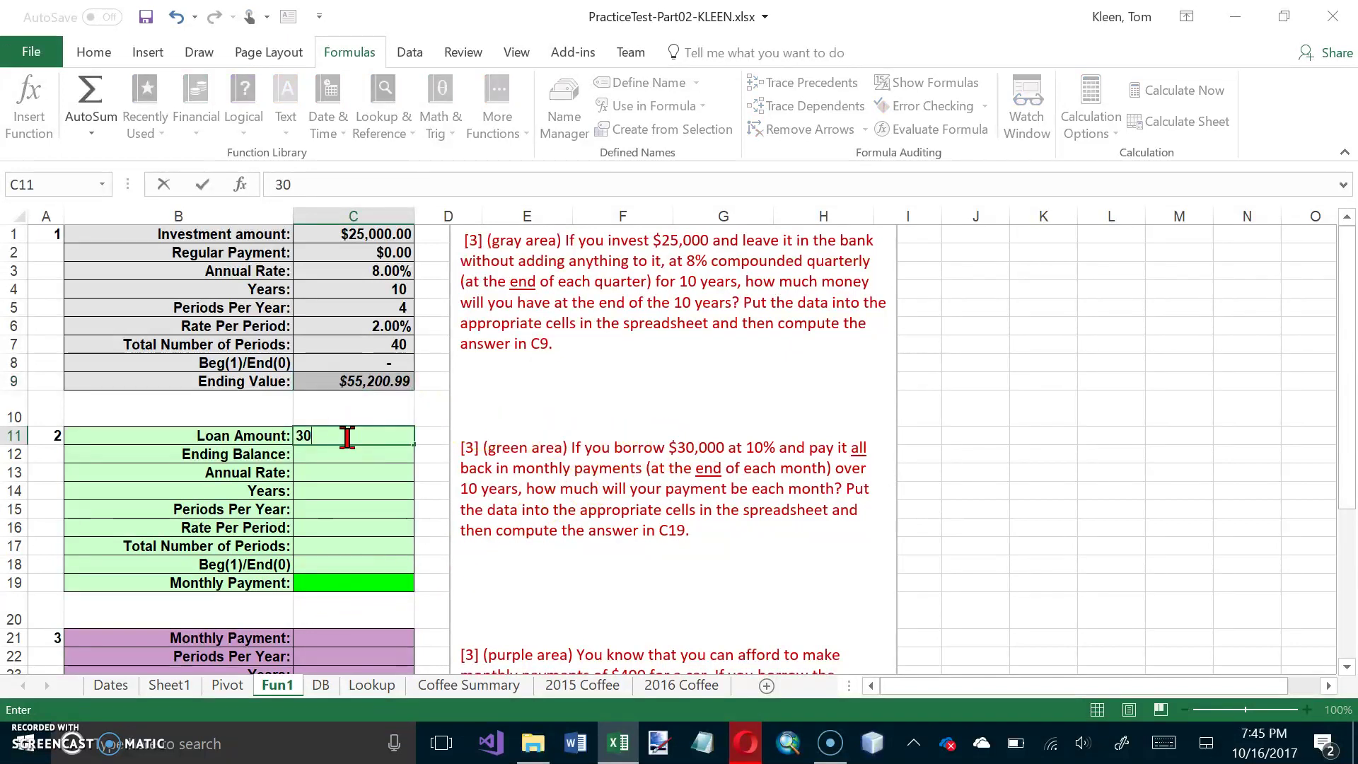
{"action": "type", "text": ",00000"}
{"action": "key", "text": "Return"}
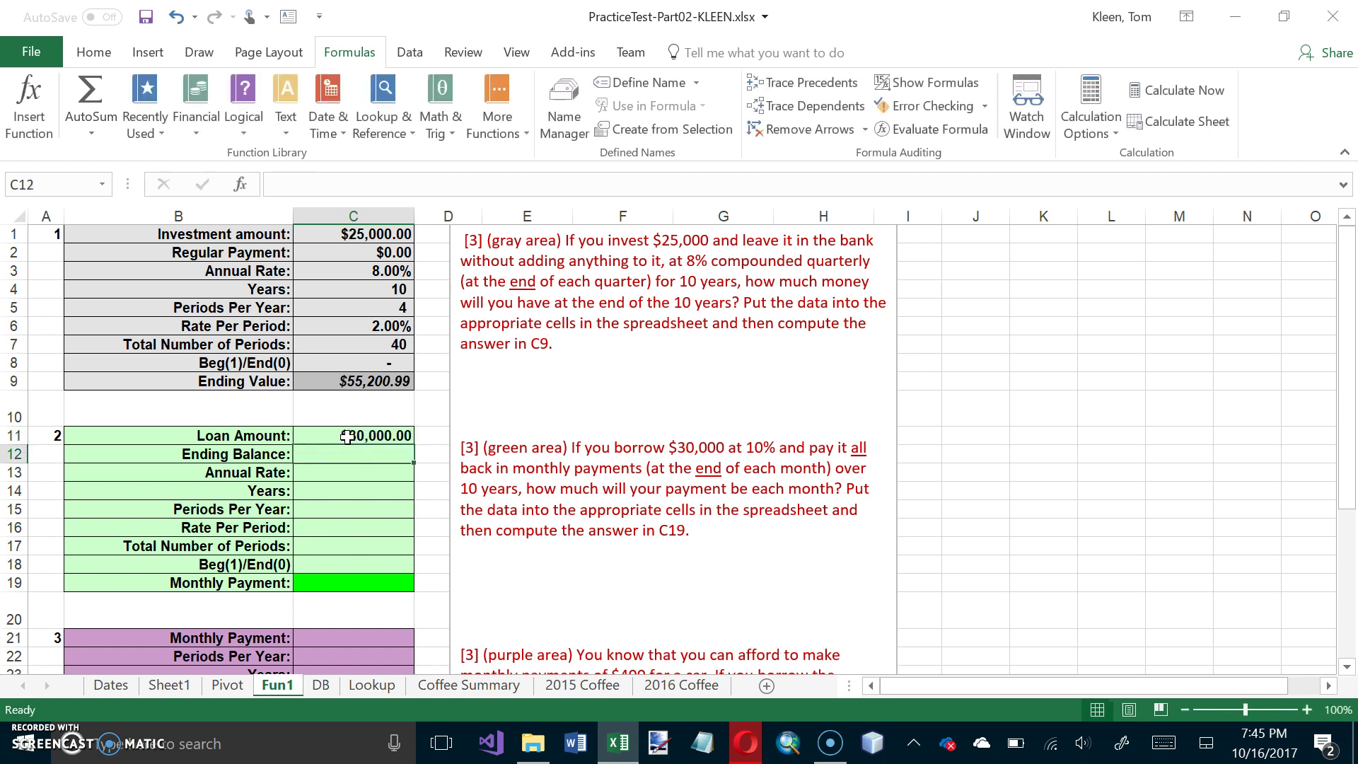
{"action": "type", "text": "0"}
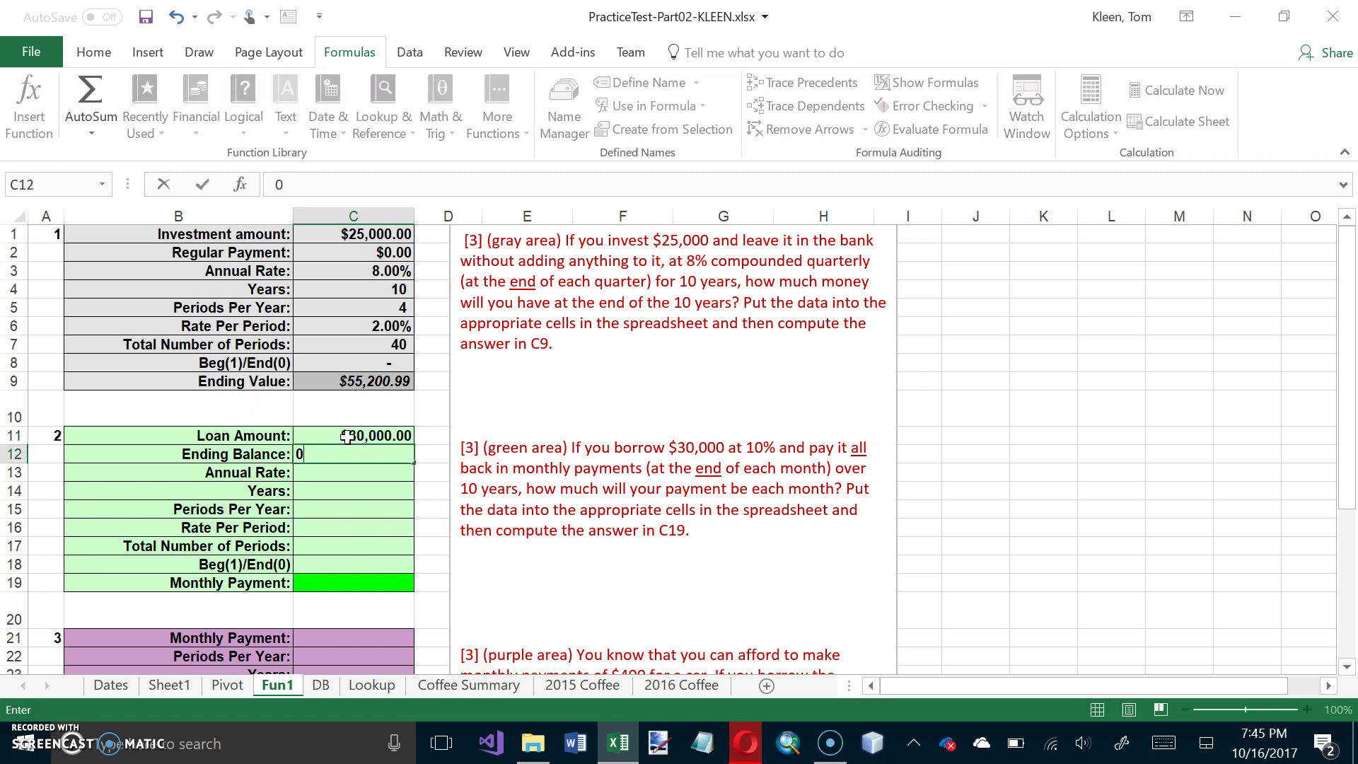
{"action": "key", "text": "Return"}
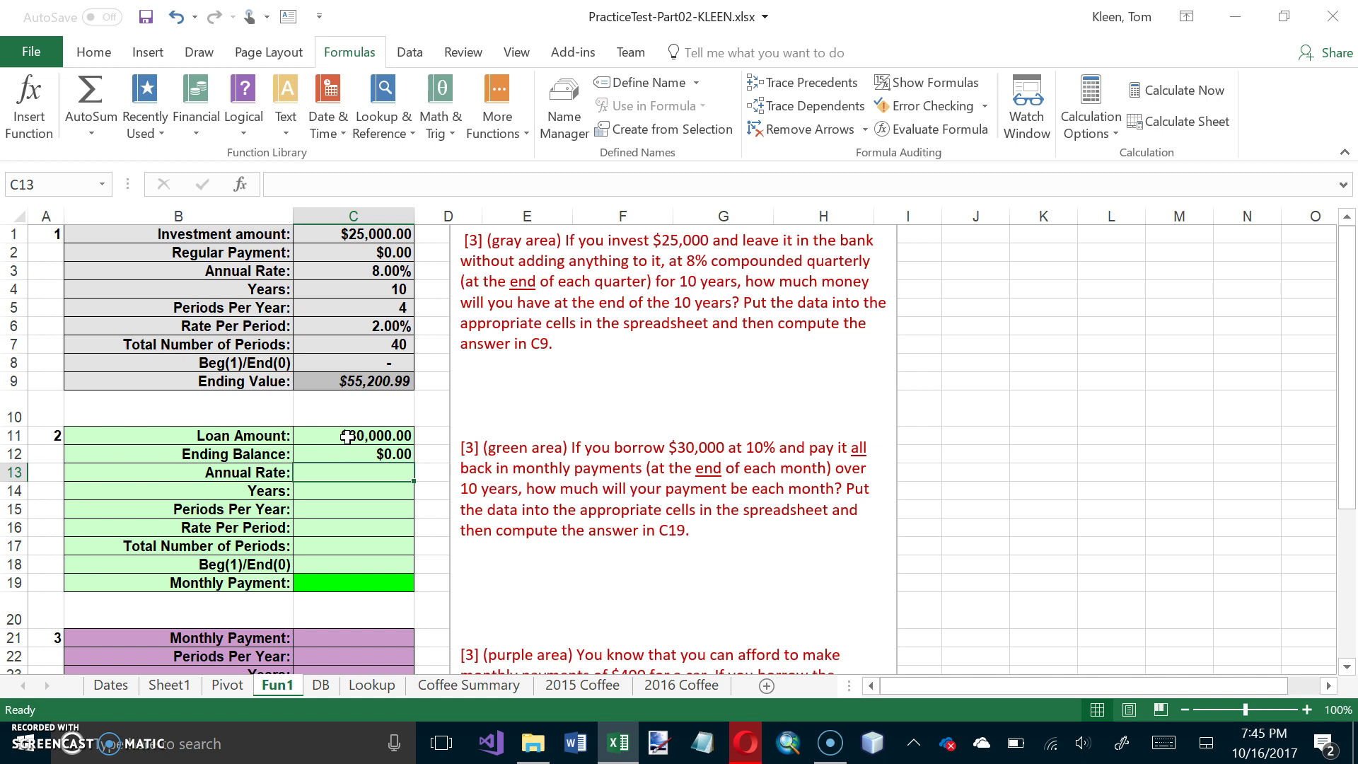
{"action": "type", "text": "10"}
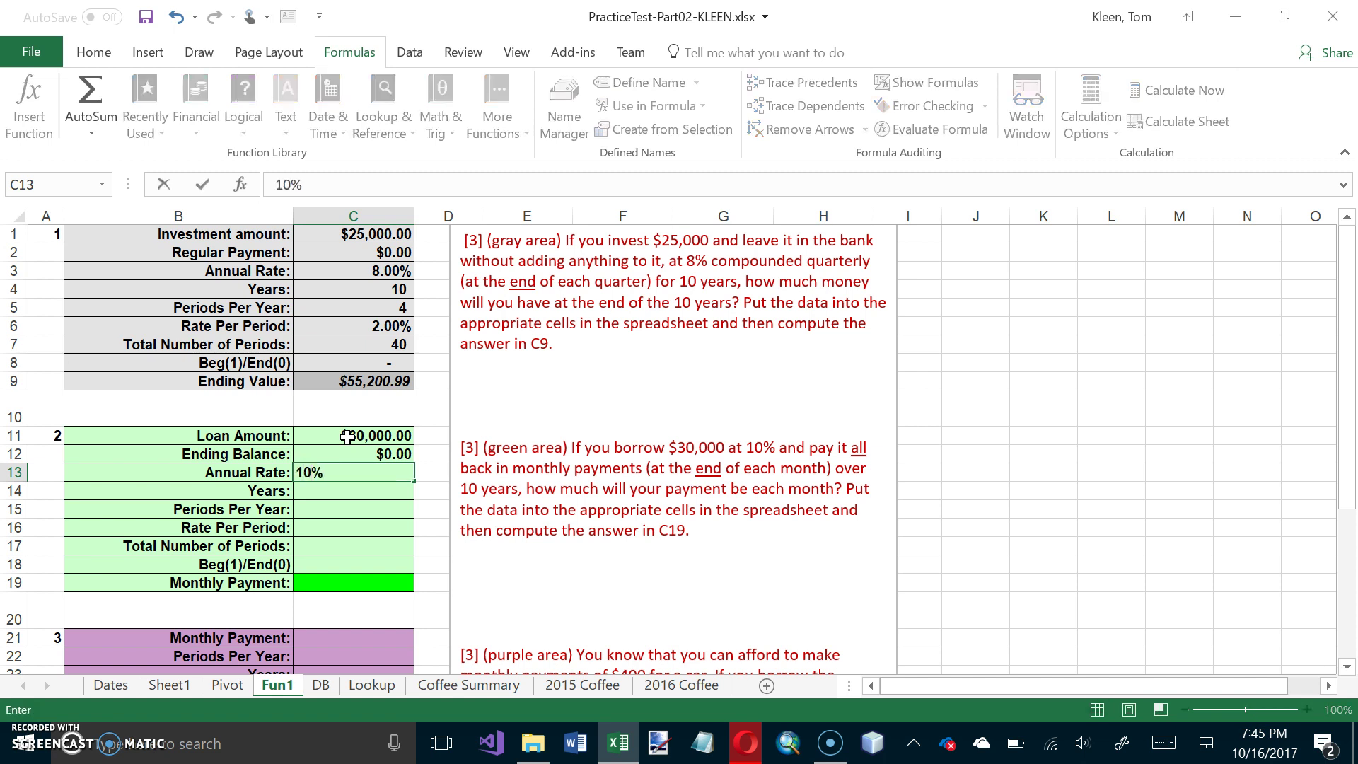
{"action": "key", "text": "Return"}
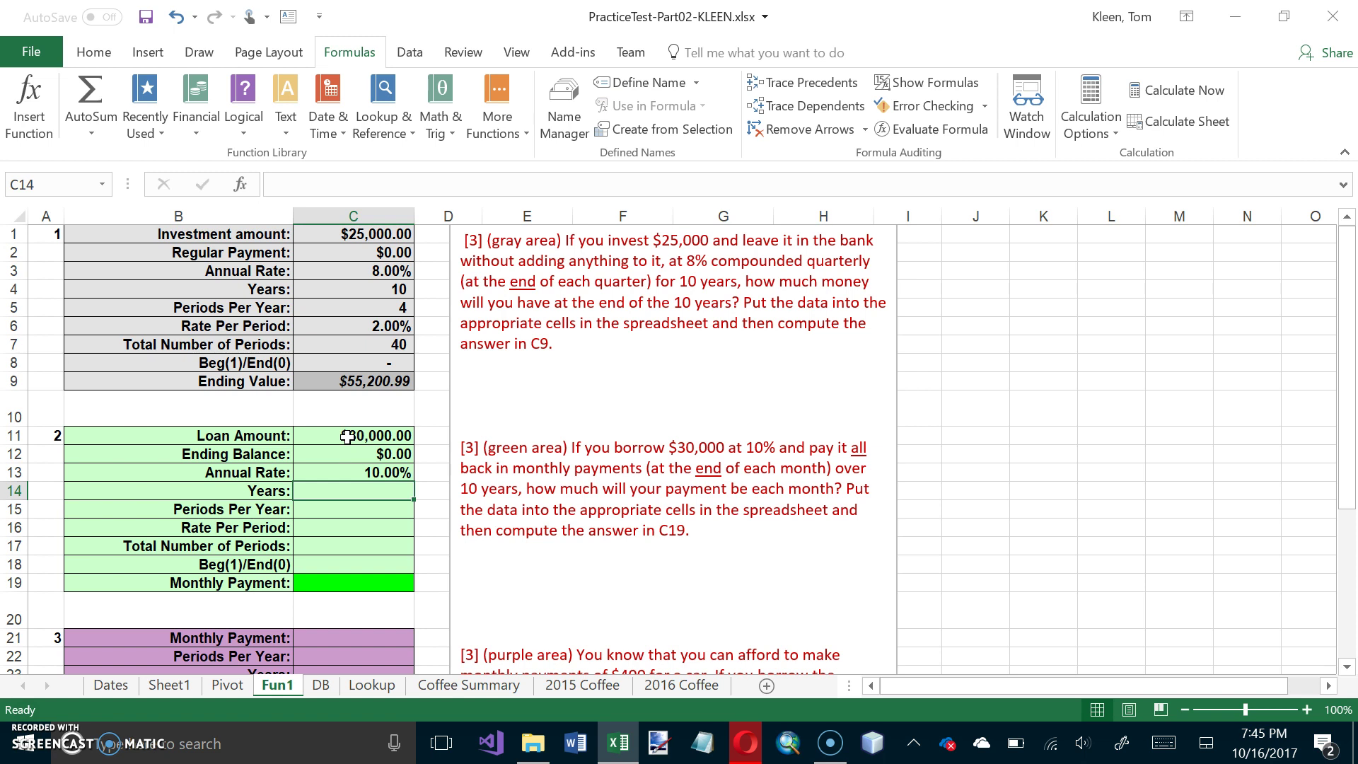
{"action": "type", "text": "10"}
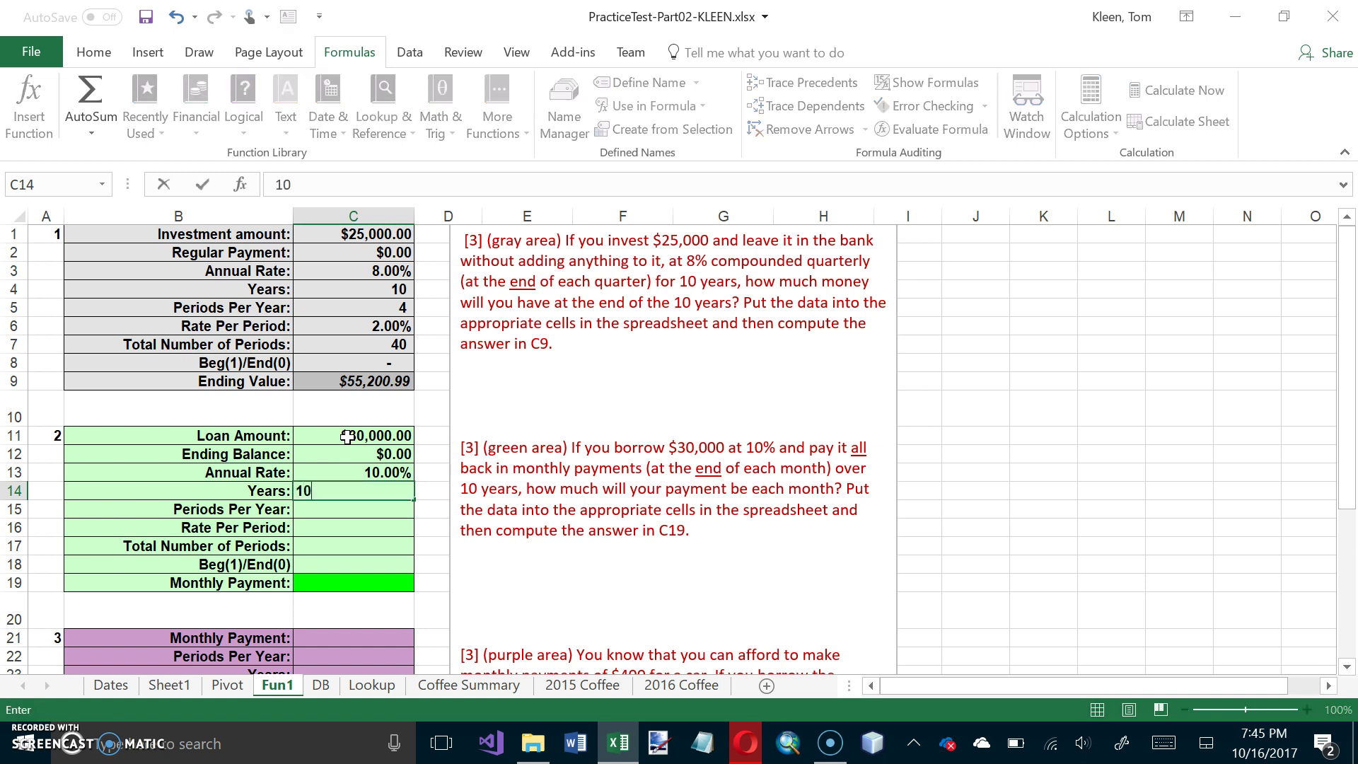
{"action": "key", "text": "Return"}
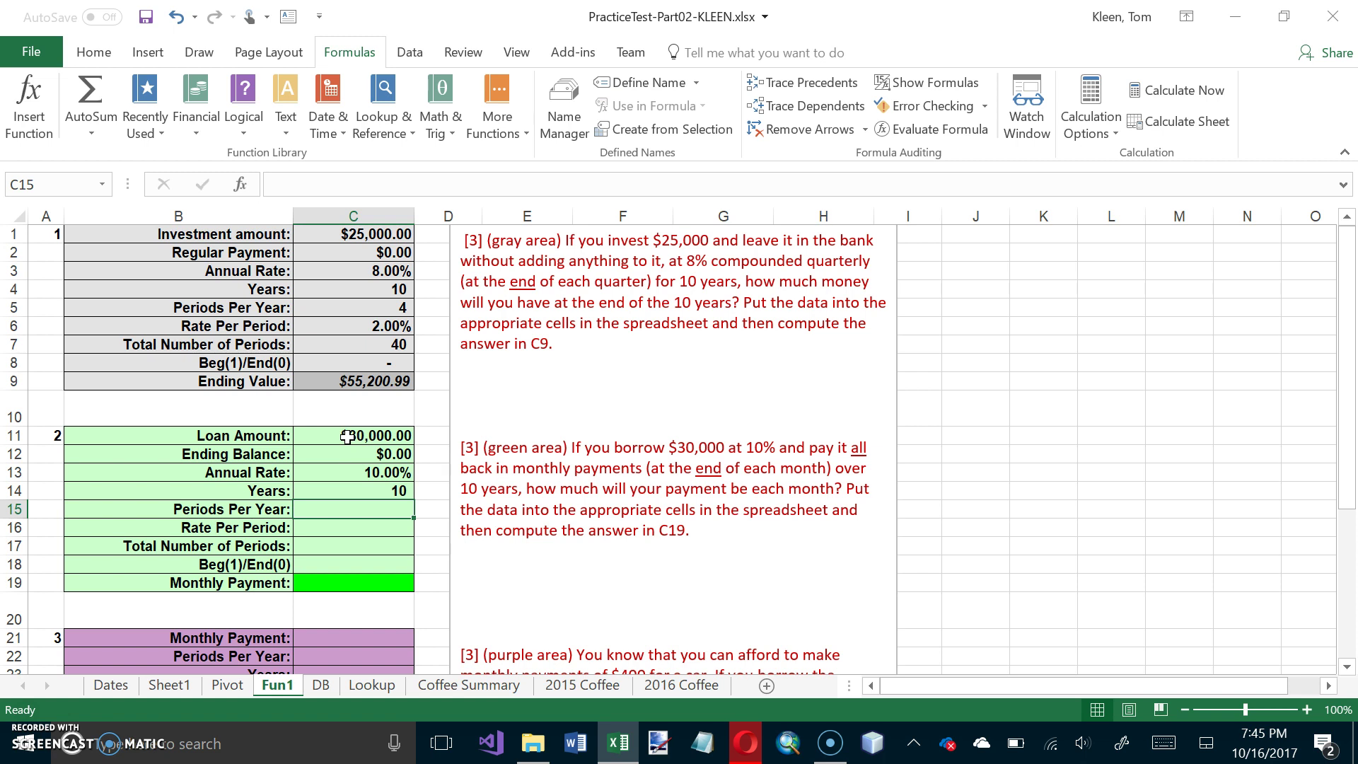
{"action": "type", "text": "12"}
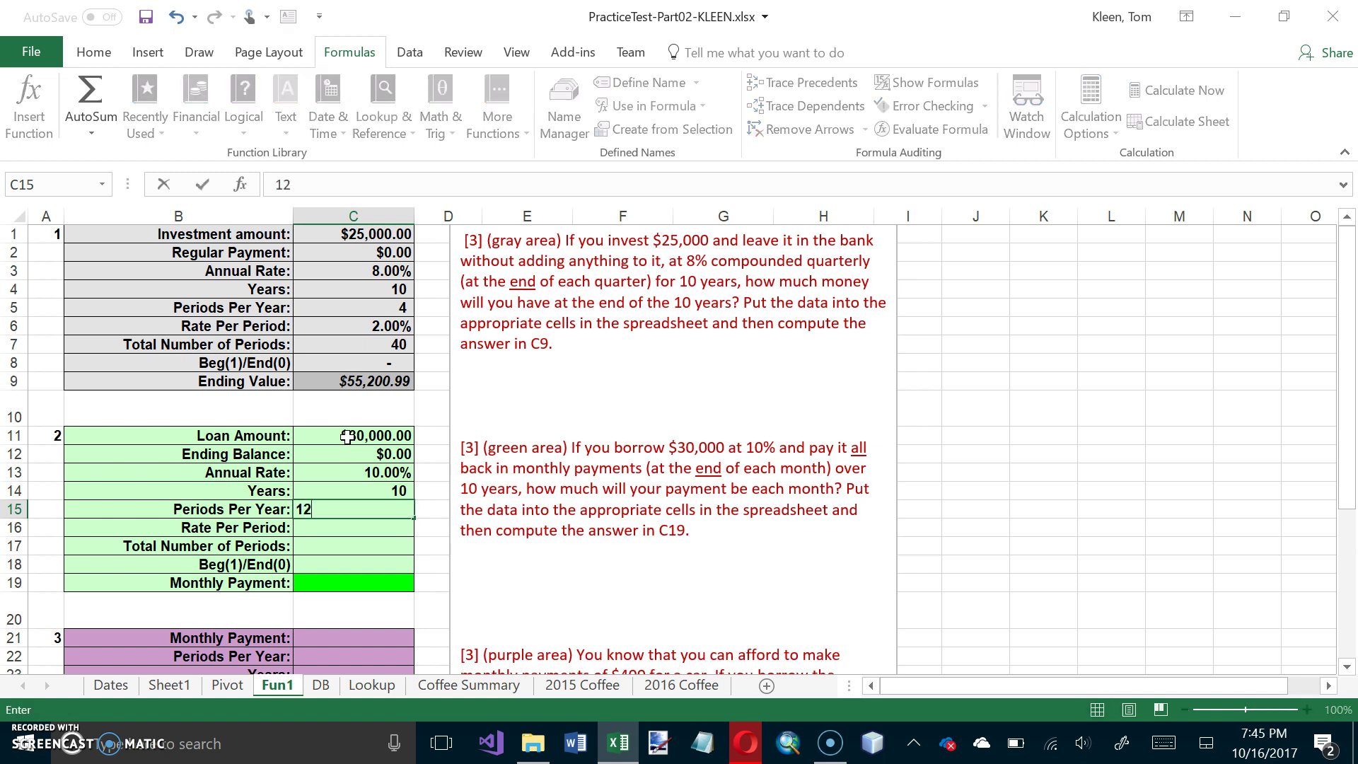
{"action": "key", "text": "Return"}
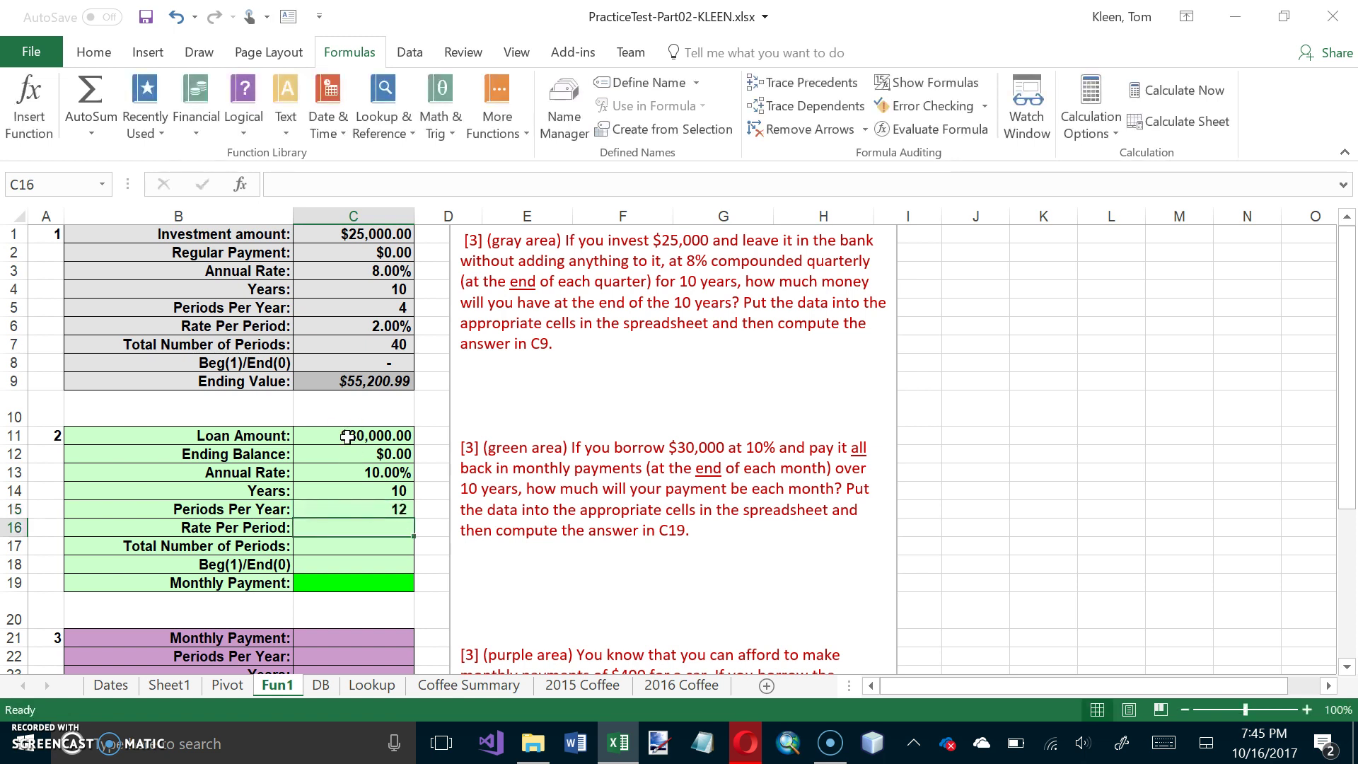
Add formulas for rate per period (=C13/C15, 0.83%) and total periods (=C14*C15, 120).
{"action": "type", "text": "="}
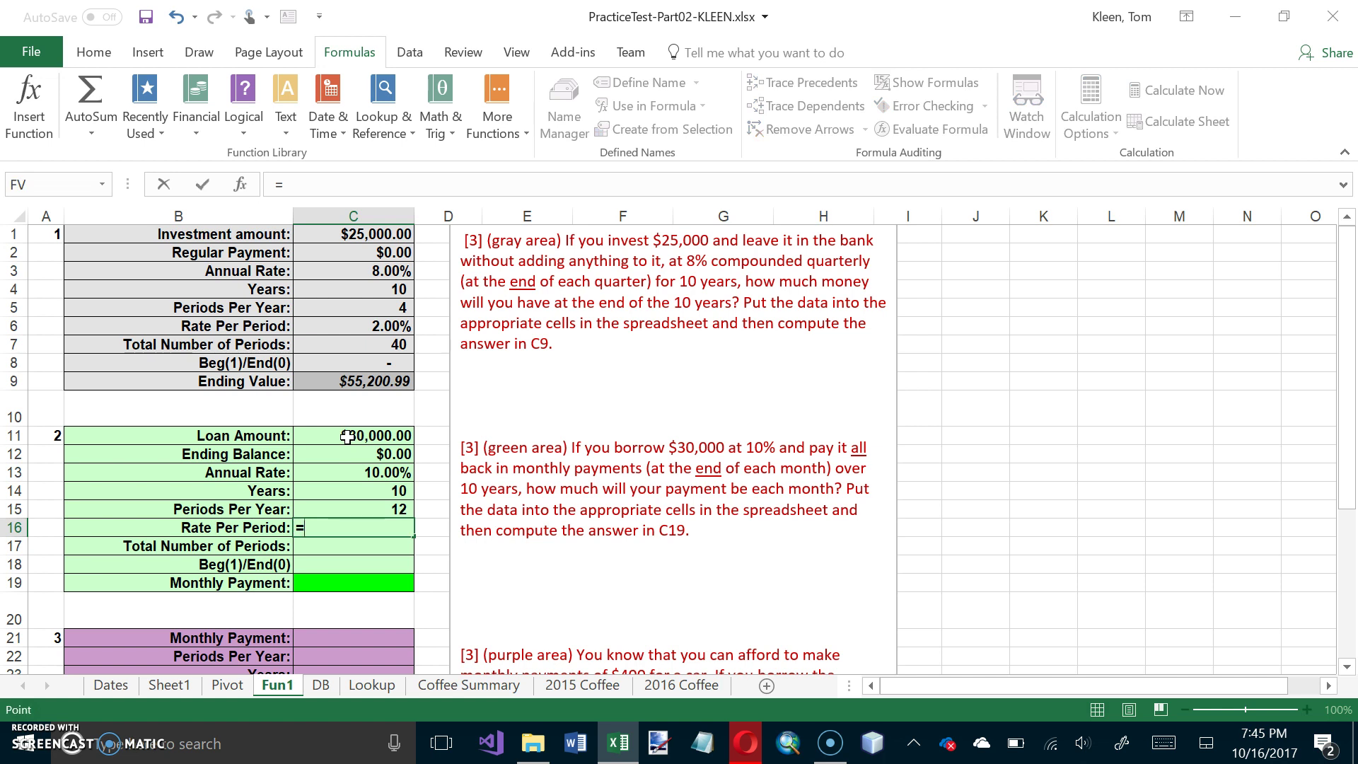
{"action": "key", "text": "Up"}
{"action": "key", "text": "Up"}
{"action": "key", "text": "Up"}
{"action": "type", "text": "/"}
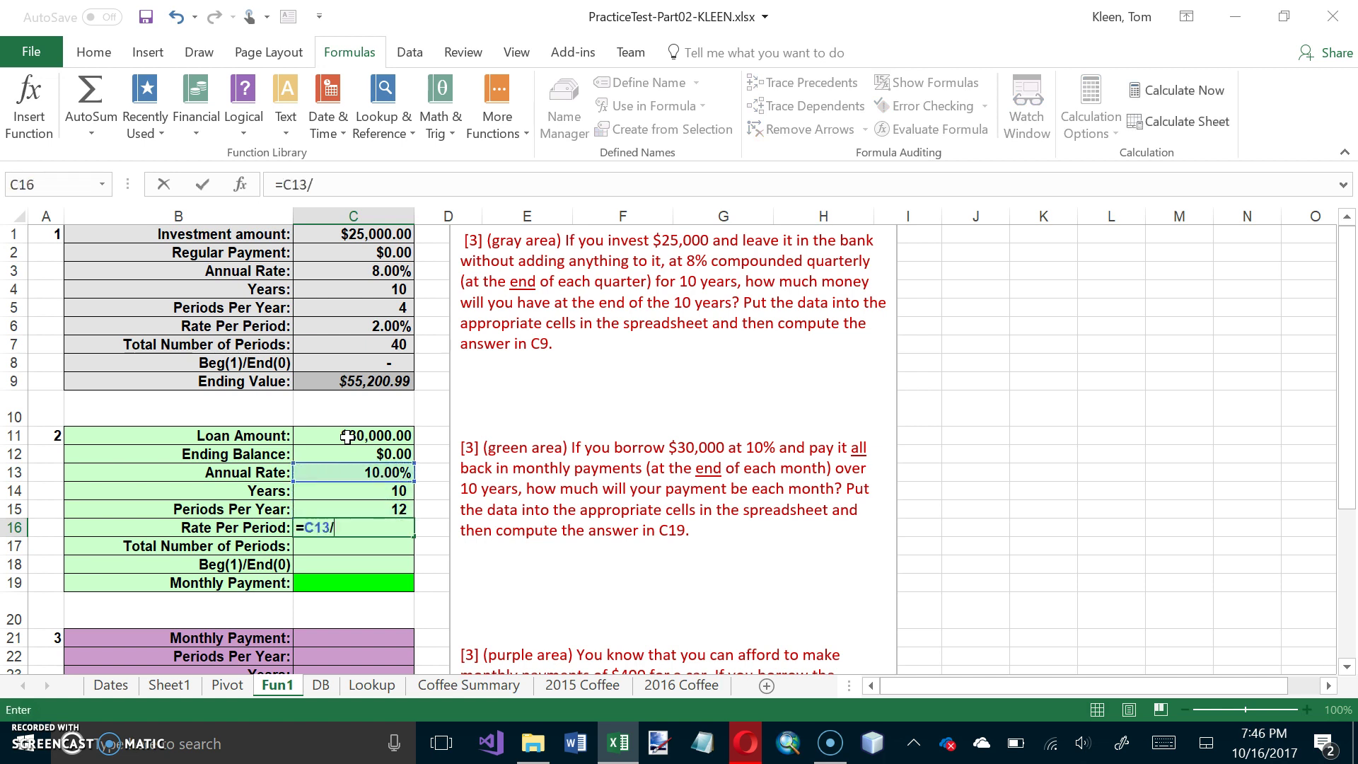
{"action": "key", "text": "Up"}
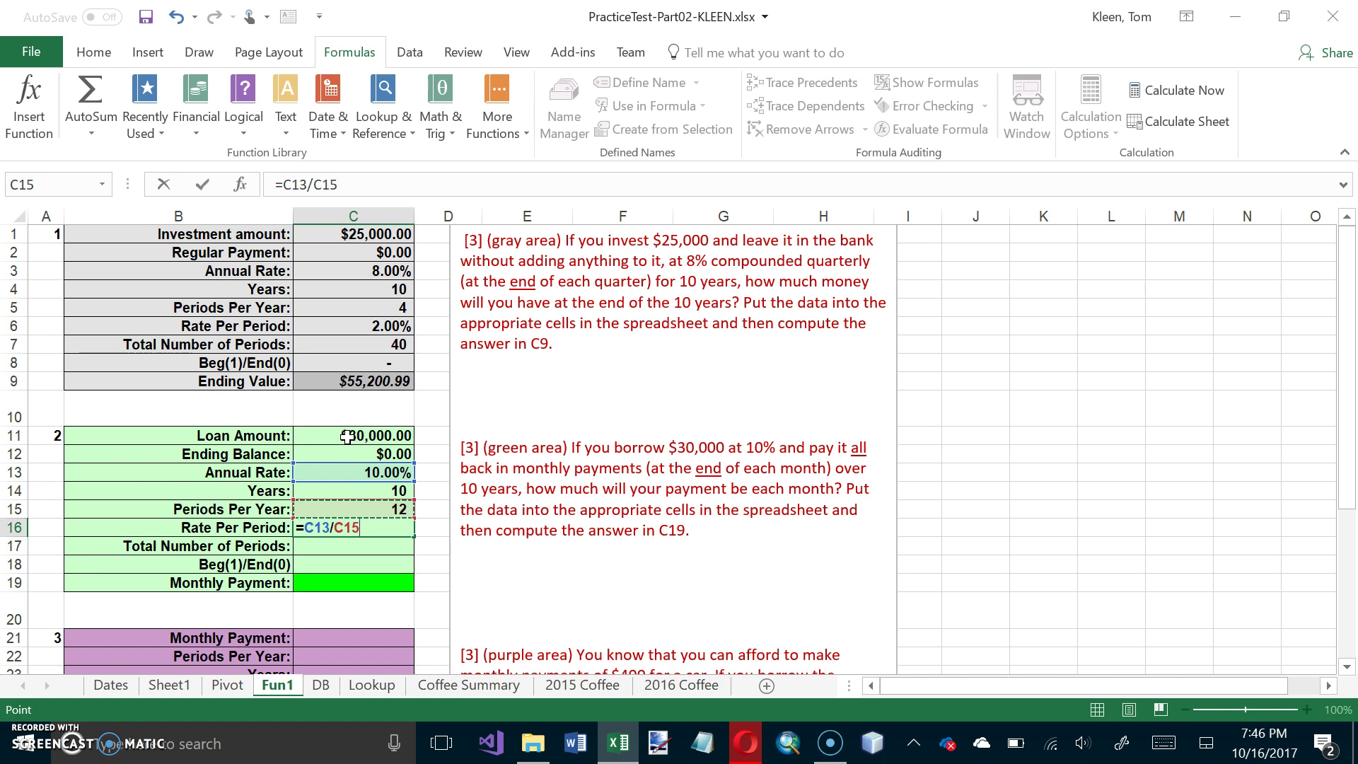
{"action": "key", "text": "Return"}
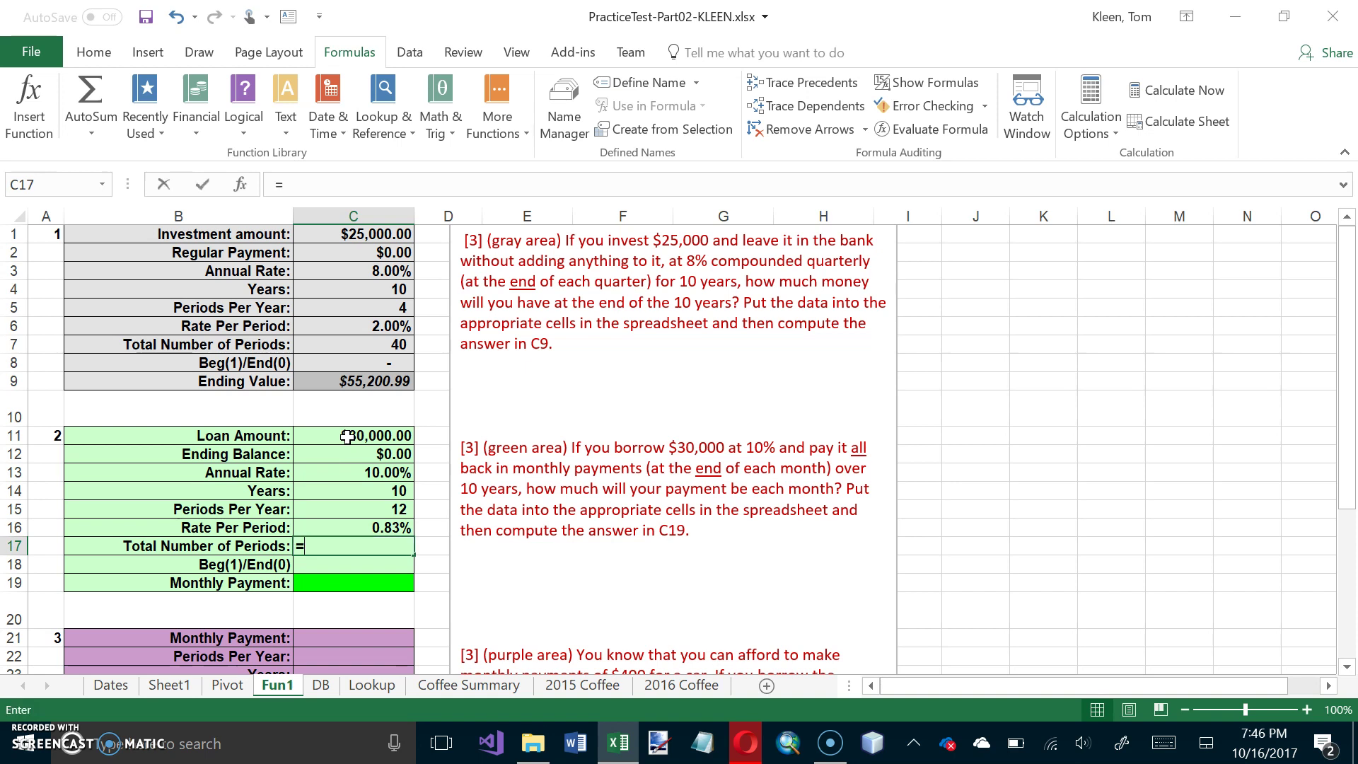
{"action": "type", "text": "="}
{"action": "key", "text": "Up"}
{"action": "key", "text": "Up"}
{"action": "key", "text": "Up"}
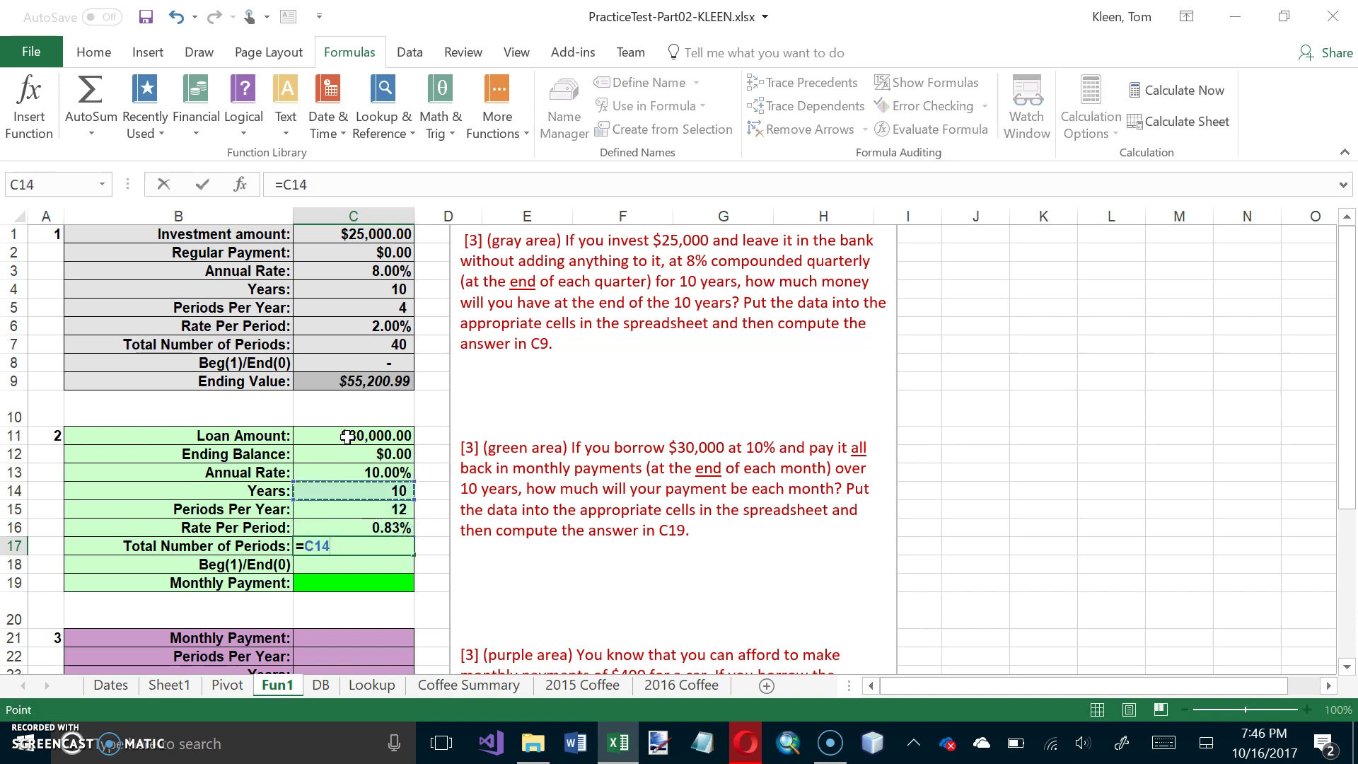
{"action": "type", "text": "*"}
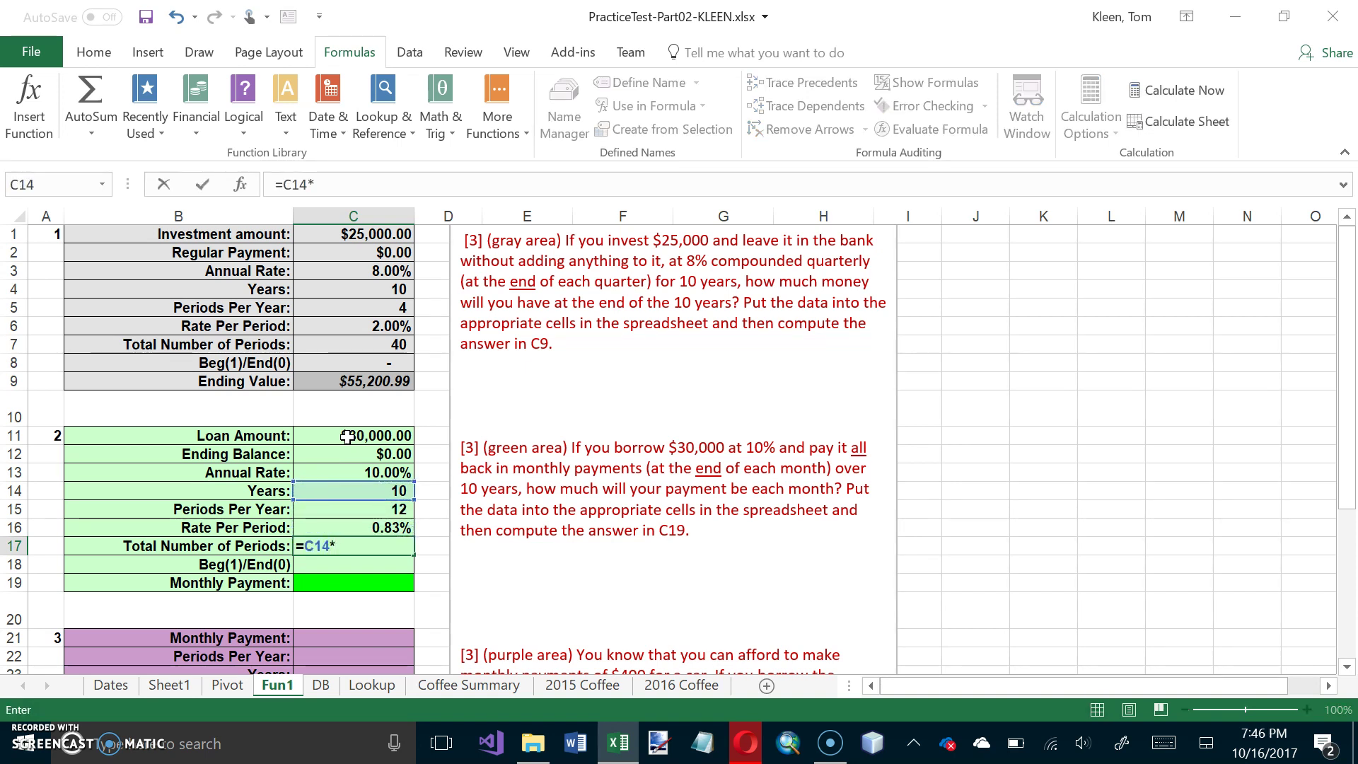
{"action": "key", "text": "Up"}
{"action": "key", "text": "Up"}
{"action": "key", "text": "Return"}
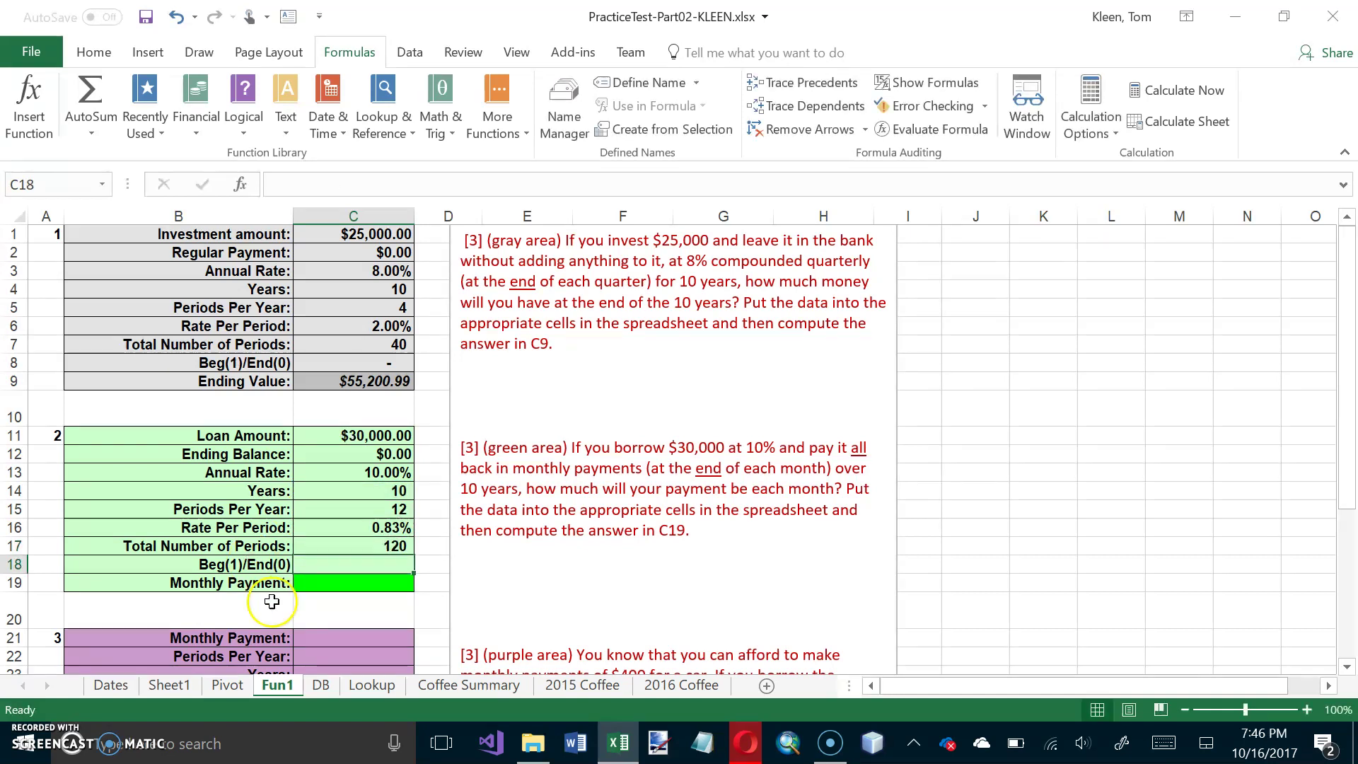
Replace the stray '=' in C18 with 0 for end-of-month payments.
{"action": "left_click", "coordinate": [368, 561]}
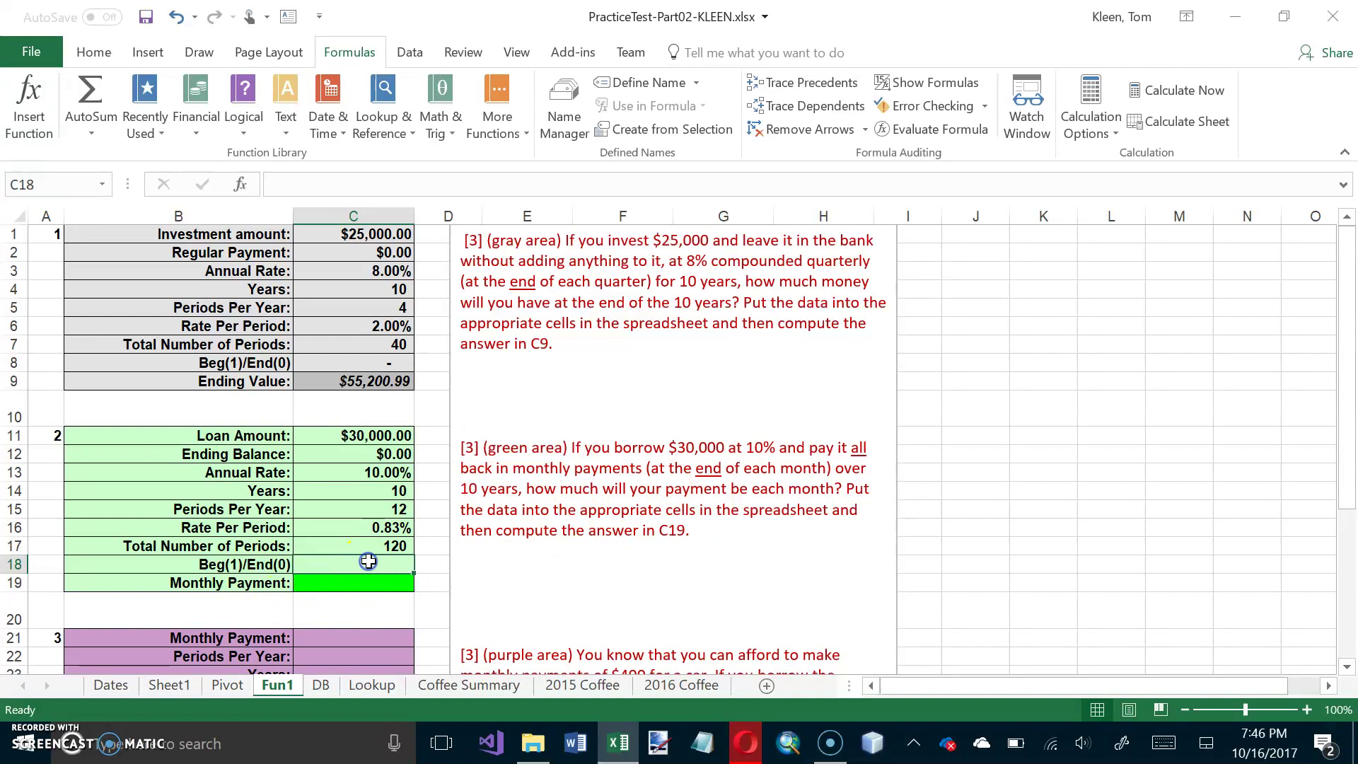
{"action": "type", "text": "="}
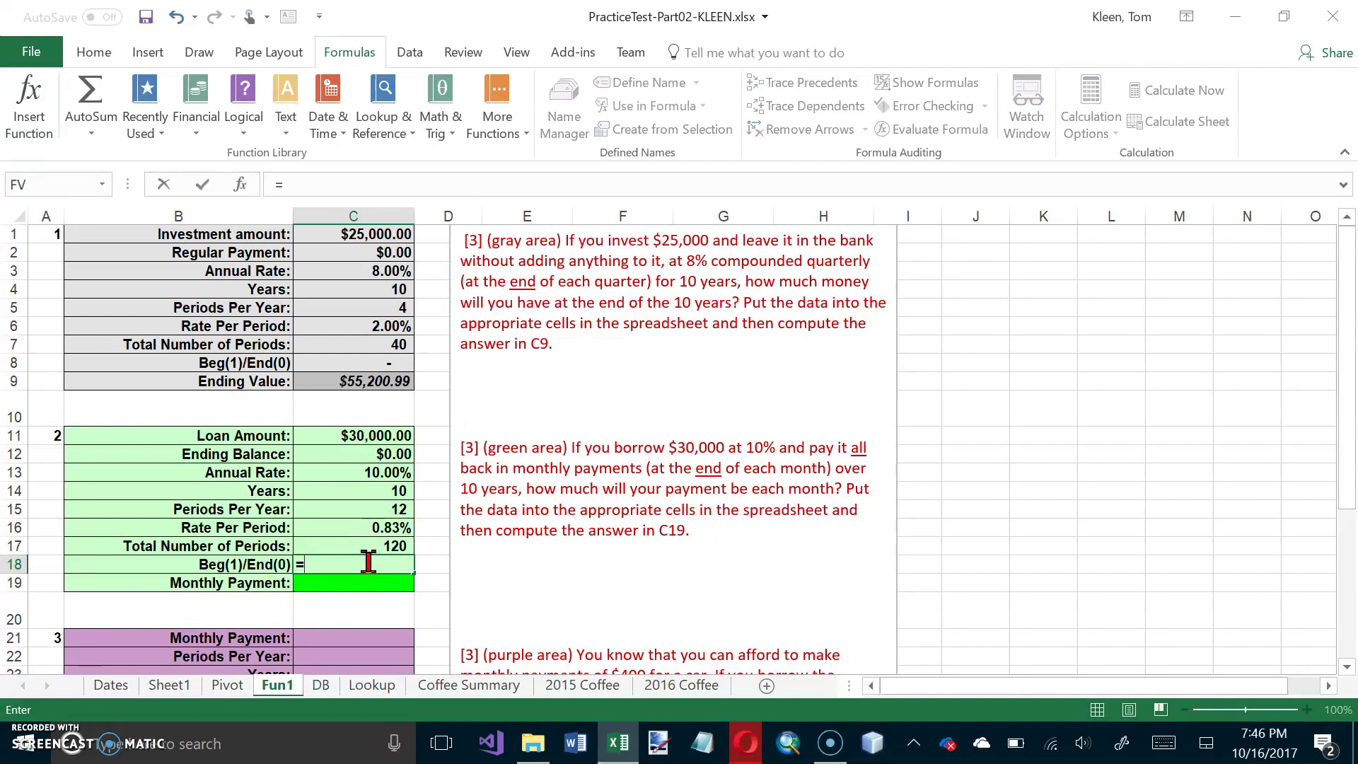
{"action": "key", "text": "BackSpace"}
{"action": "type", "text": "0"}
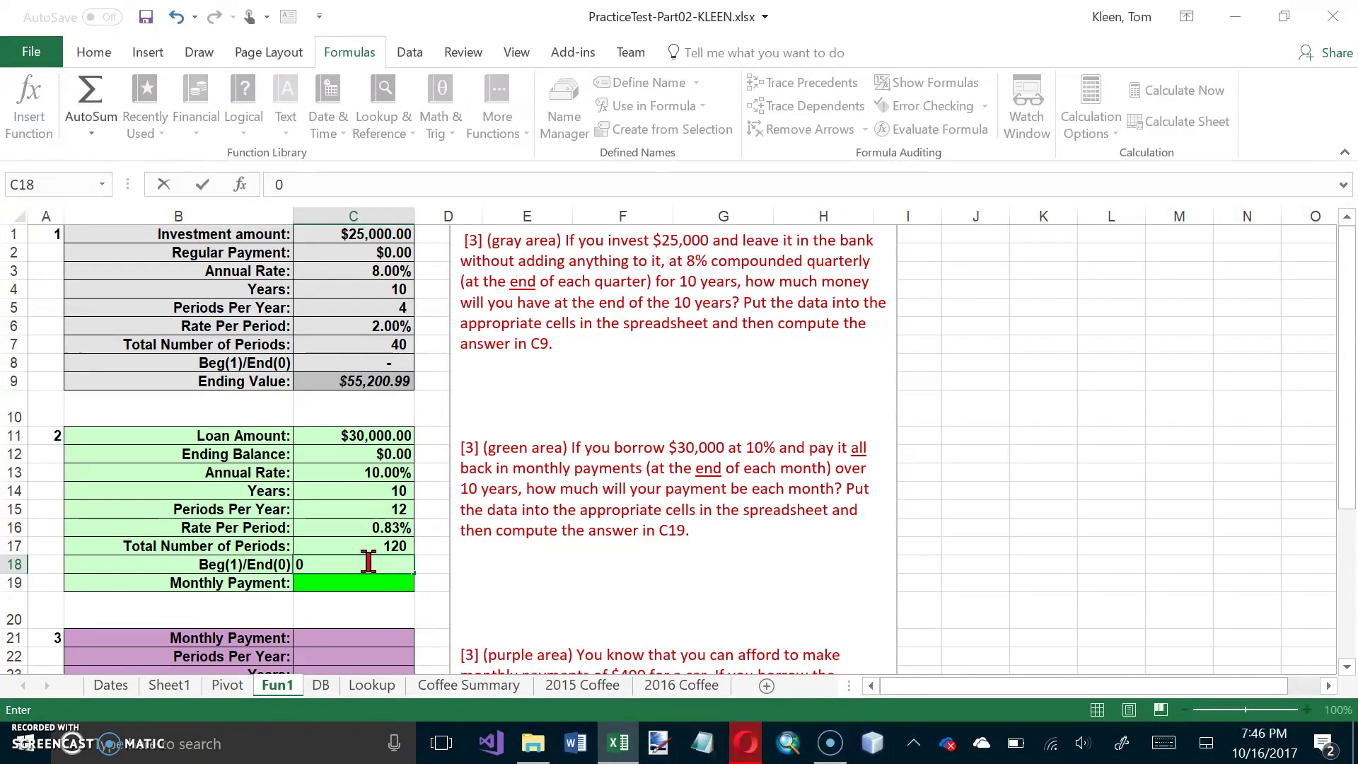
{"action": "key", "text": "Return"}
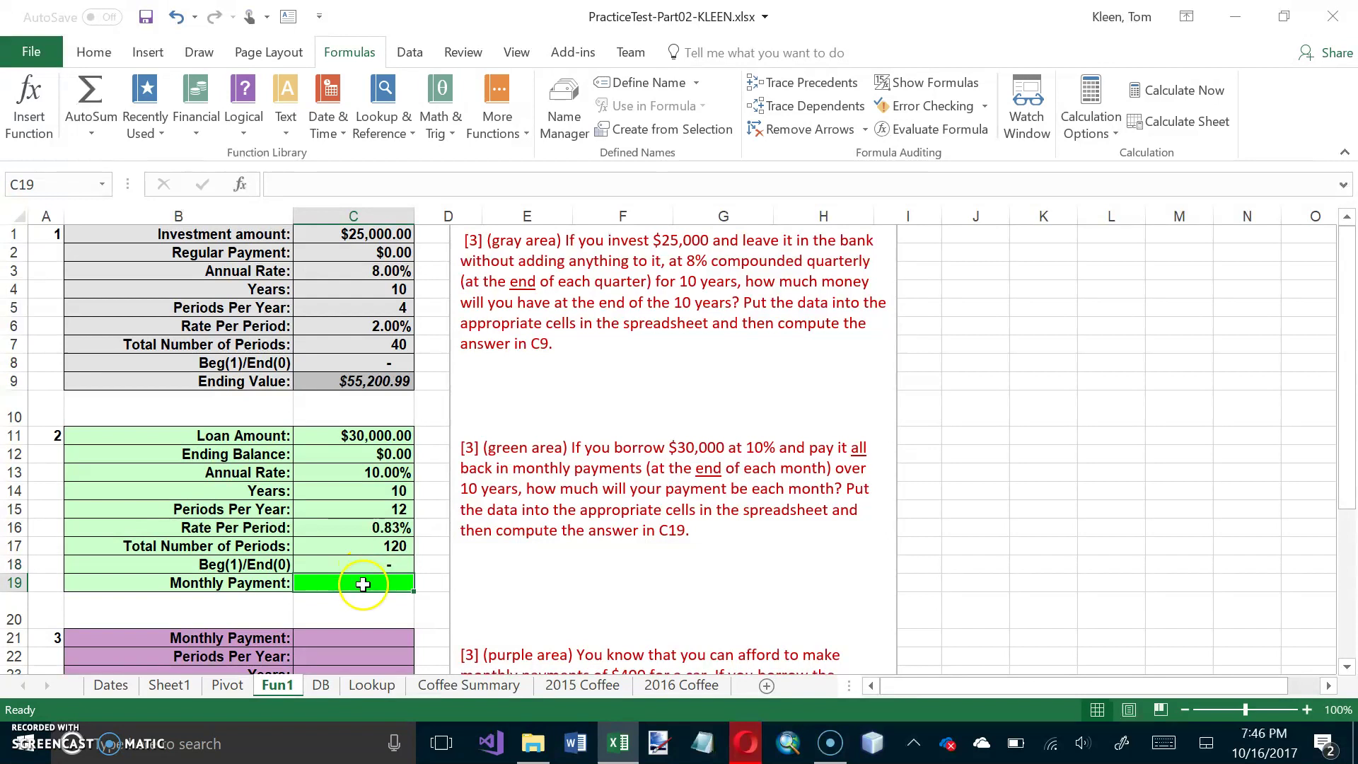
Insert the PMT function in C19 with Rate C16 and Nper C17.
{"action": "left_click", "coordinate": [196, 135]}
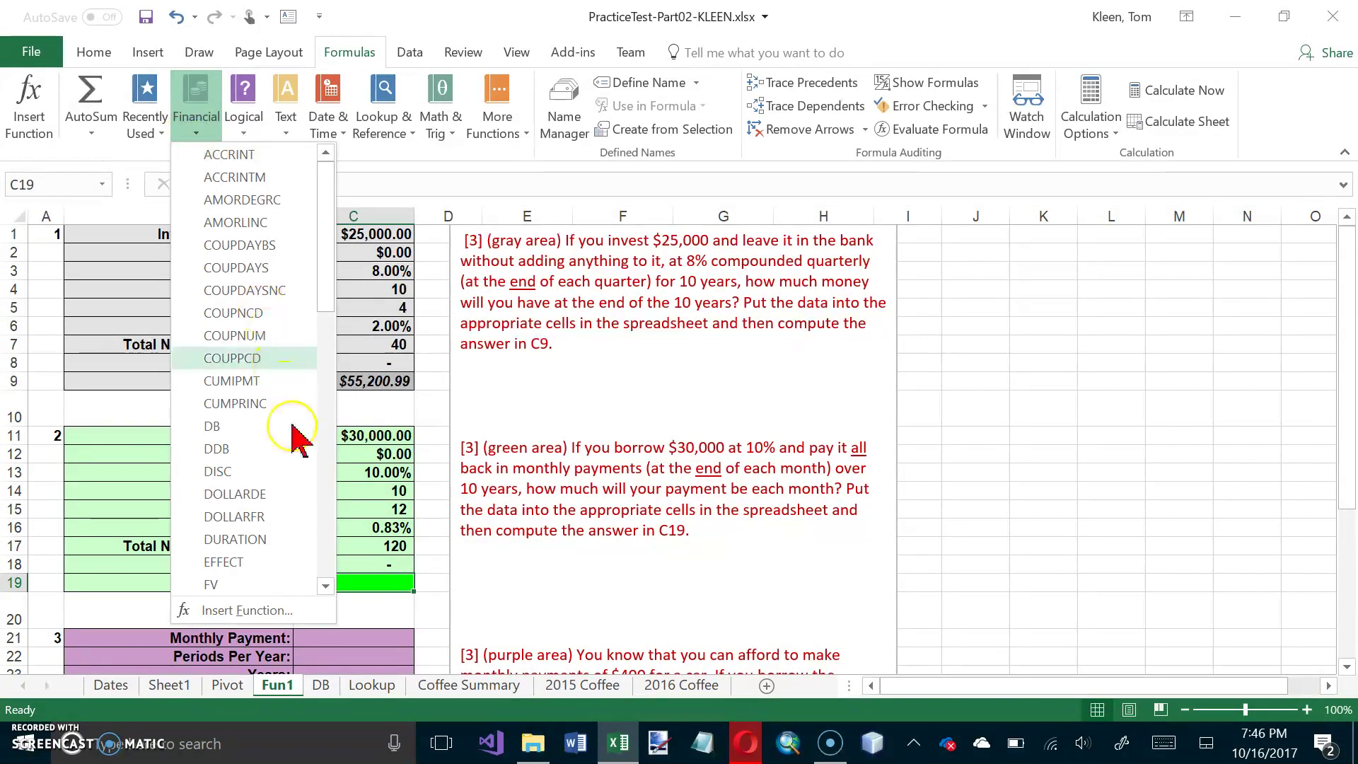
{"action": "left_click", "coordinate": [326, 560]}
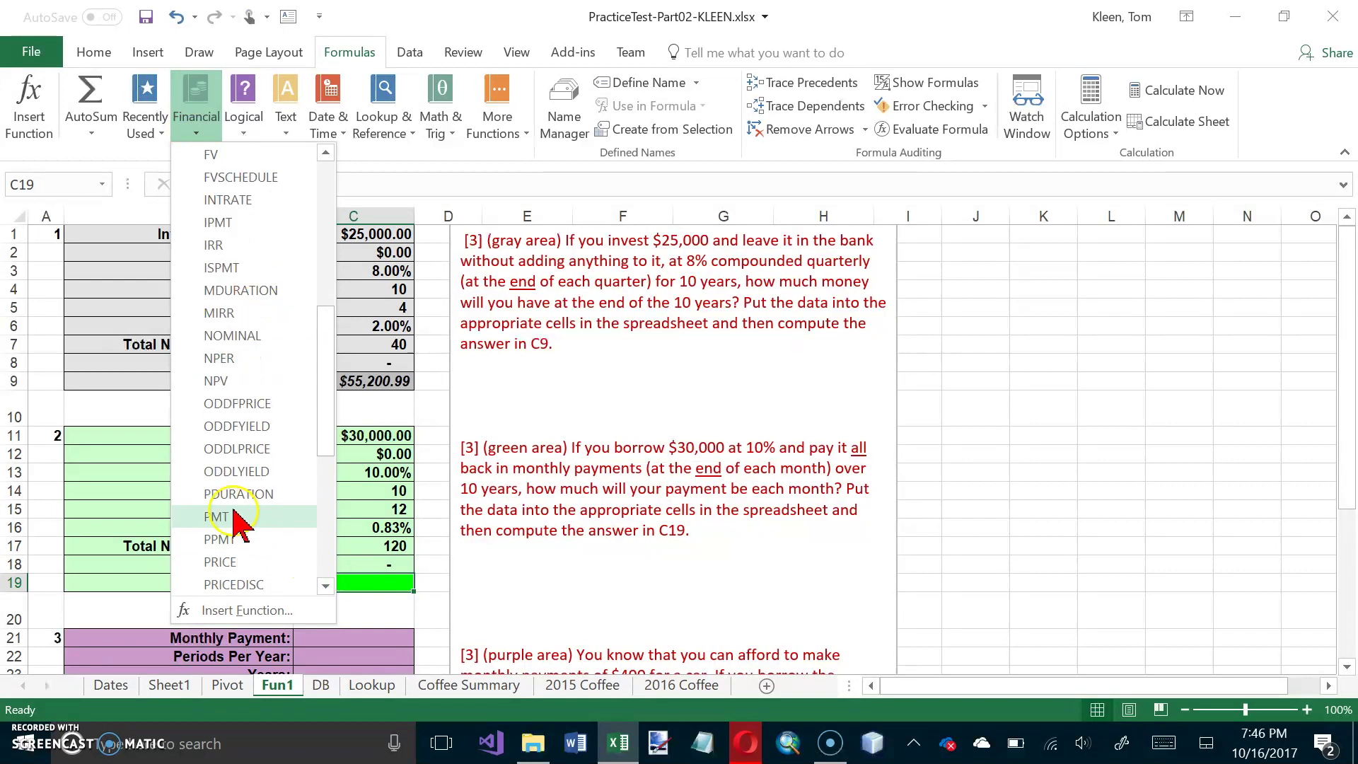
{"action": "left_click", "coordinate": [311, 516]}
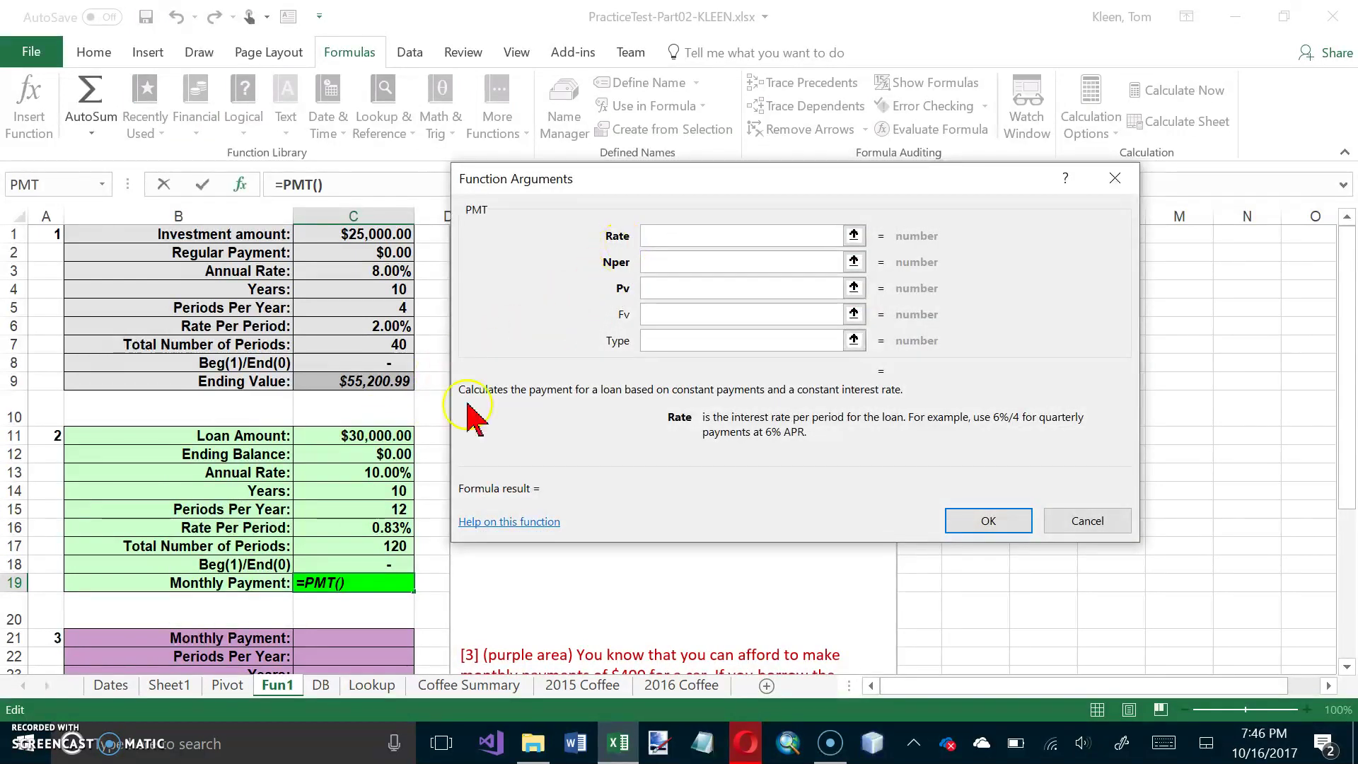
{"action": "left_click", "coordinate": [369, 527]}
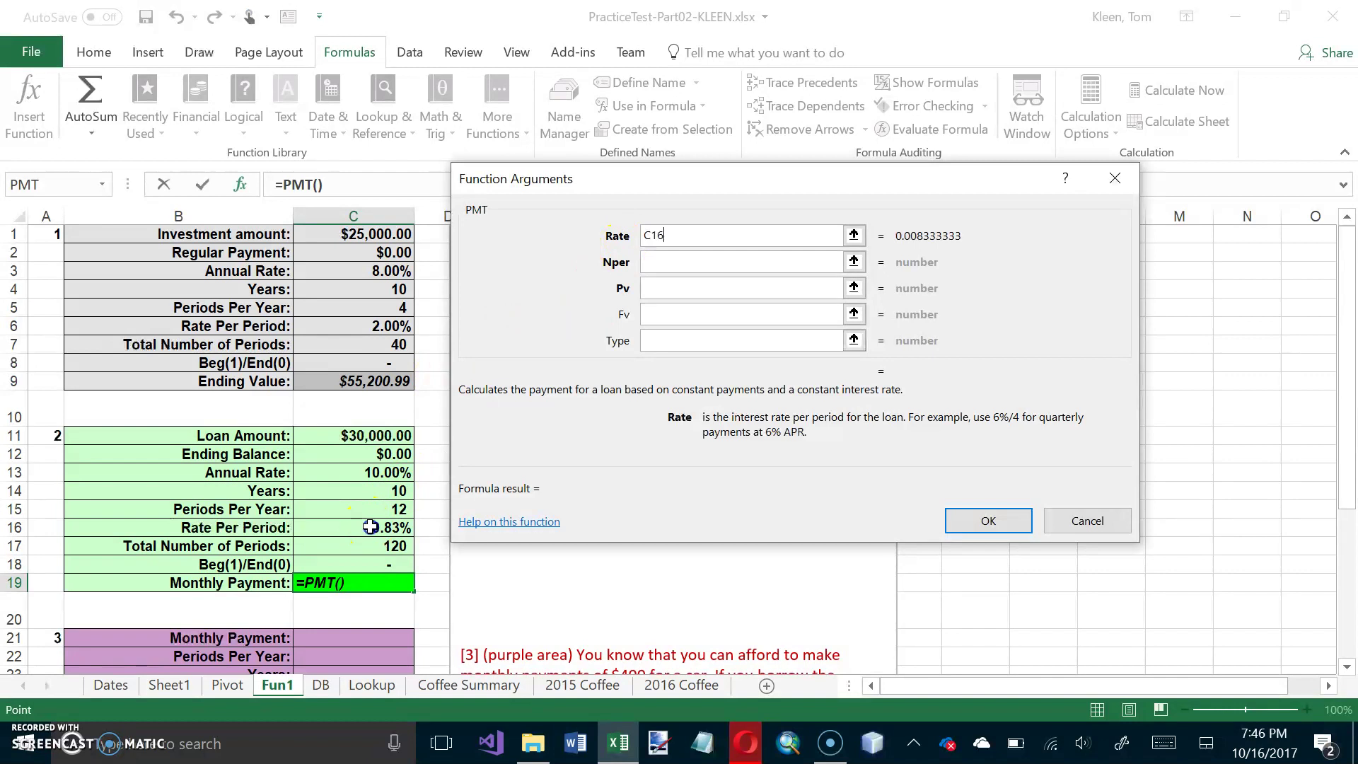
{"action": "left_click", "coordinate": [649, 264]}
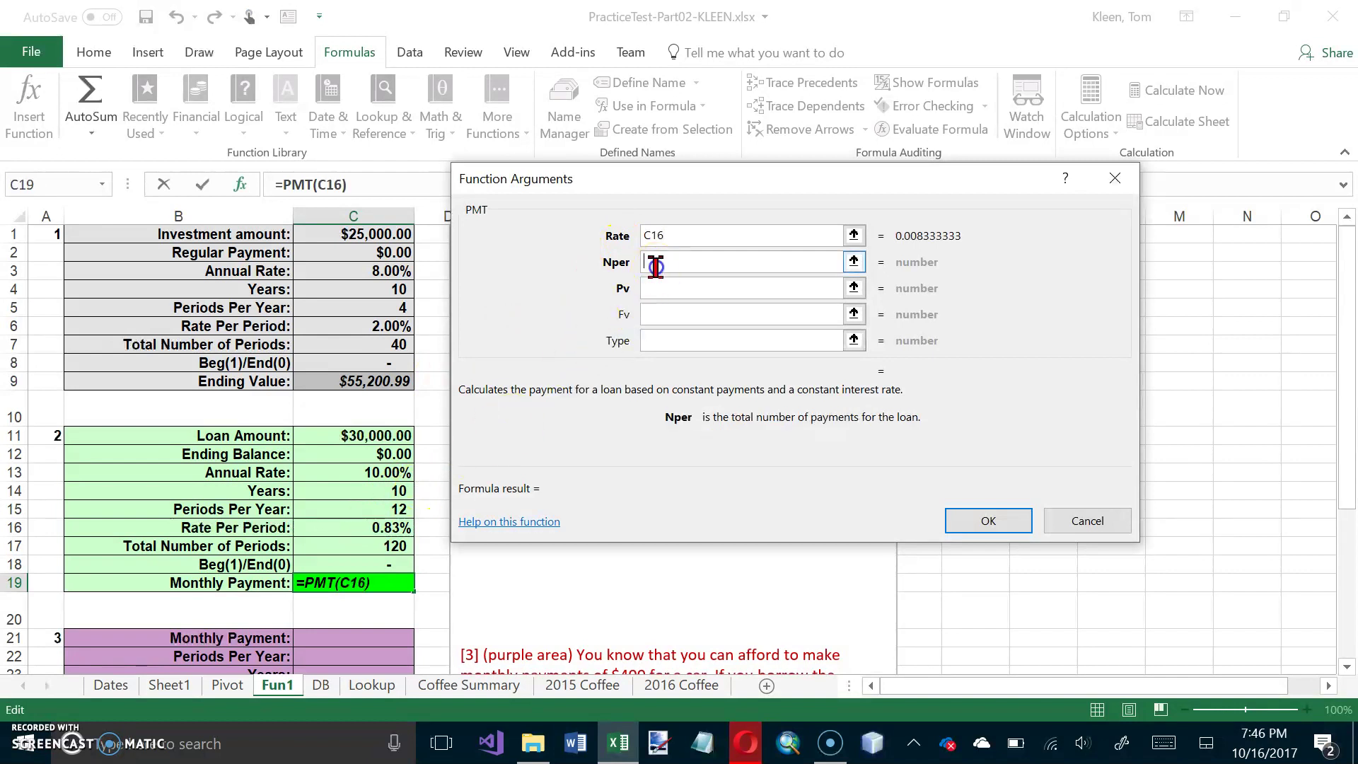
{"action": "left_click", "coordinate": [375, 544]}
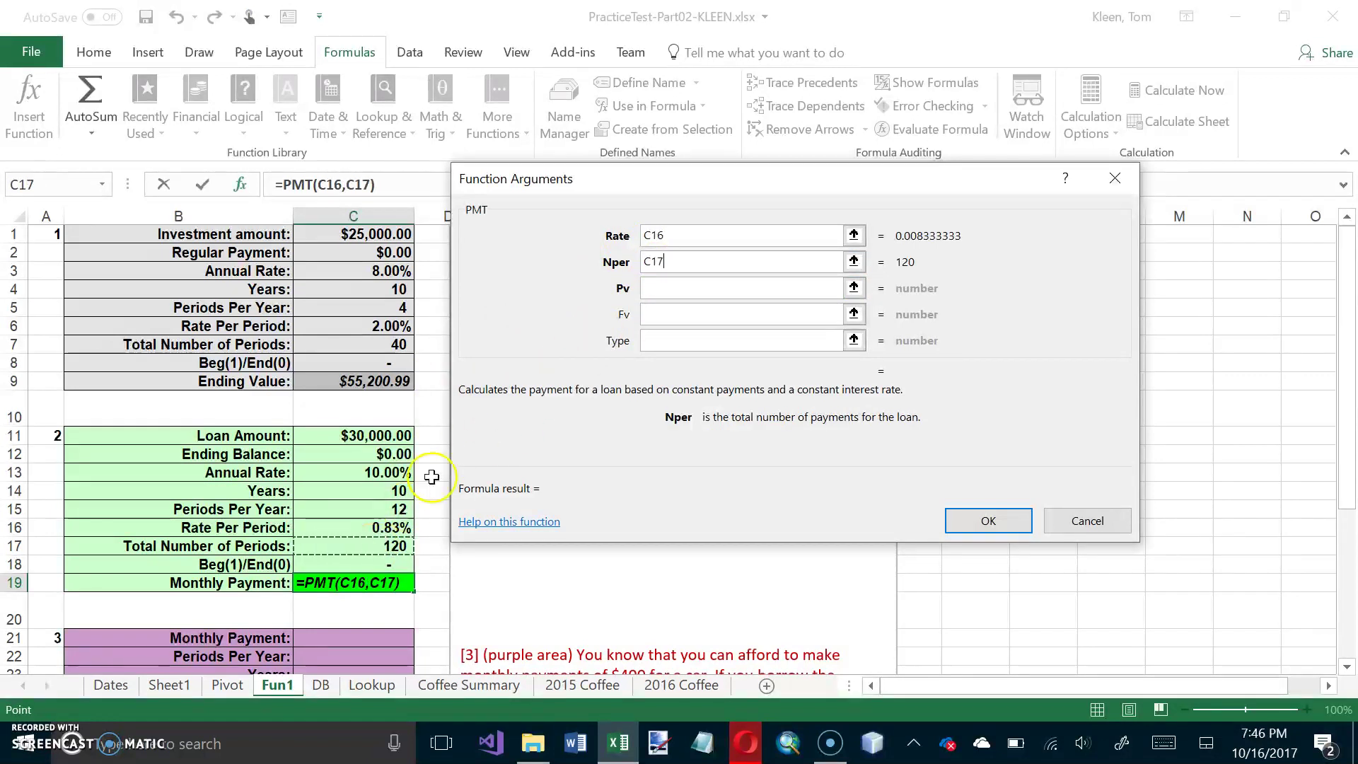
Complete PMT with Pv C11, Fv C12 and Type C18, giving -$396.45.
{"action": "left_click", "coordinate": [667, 288]}
{"action": "left_click", "coordinate": [396, 432]}
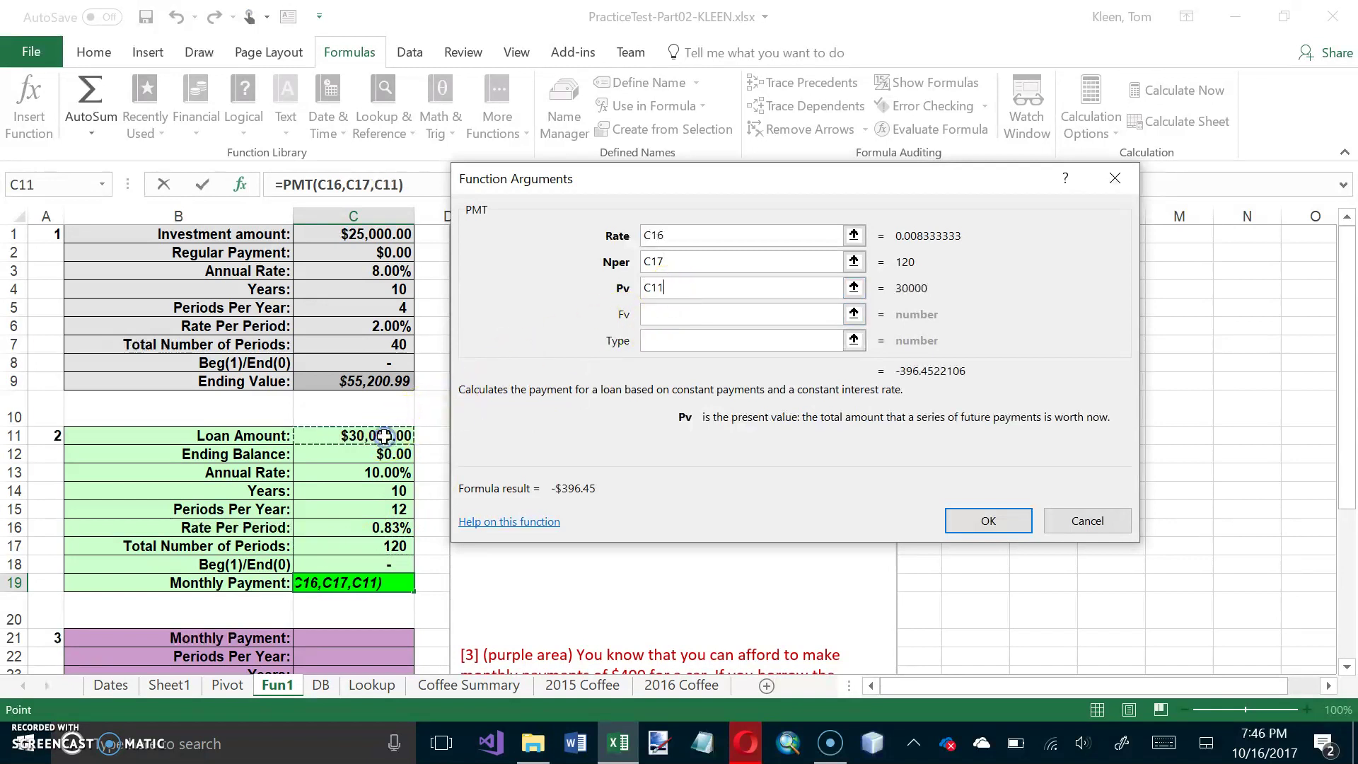
{"action": "left_click", "coordinate": [657, 314]}
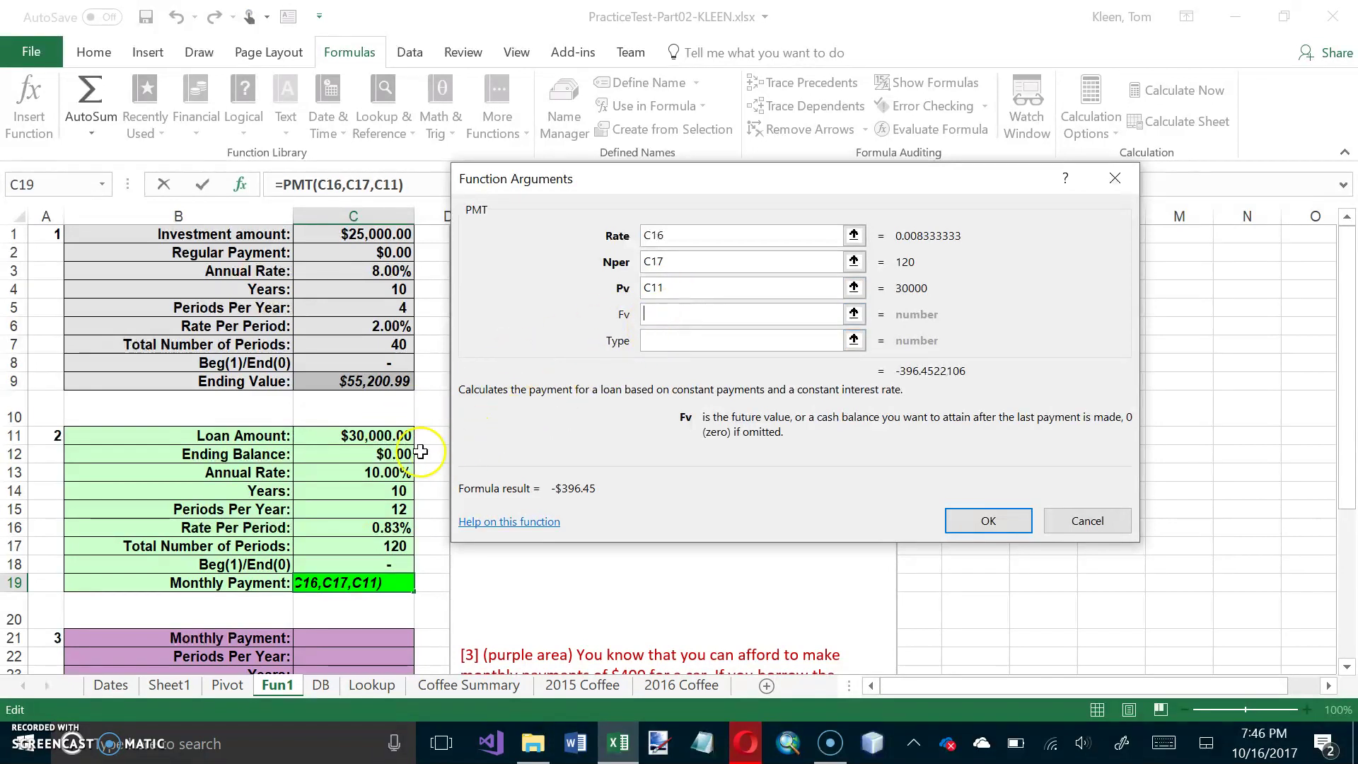
{"action": "left_click", "coordinate": [396, 453]}
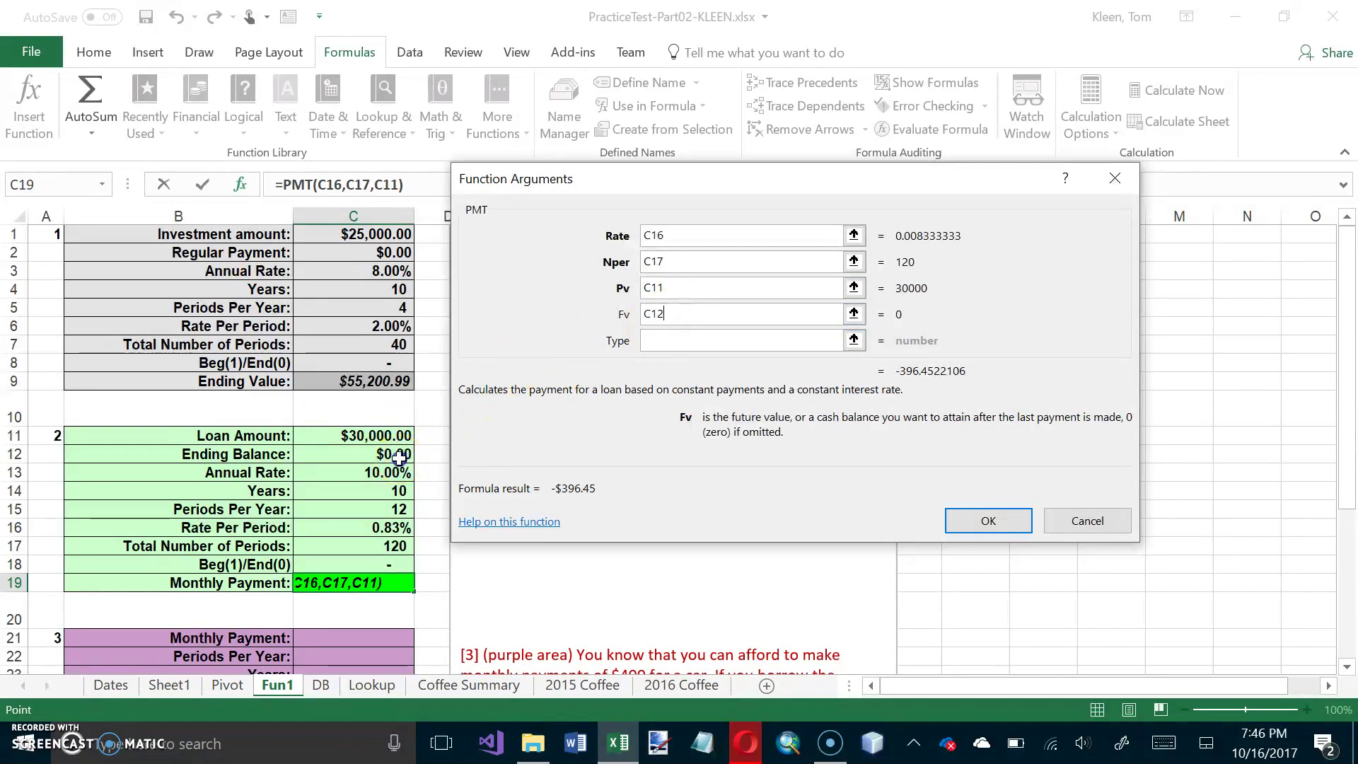
{"action": "left_click", "coordinate": [668, 341]}
{"action": "left_click", "coordinate": [382, 565]}
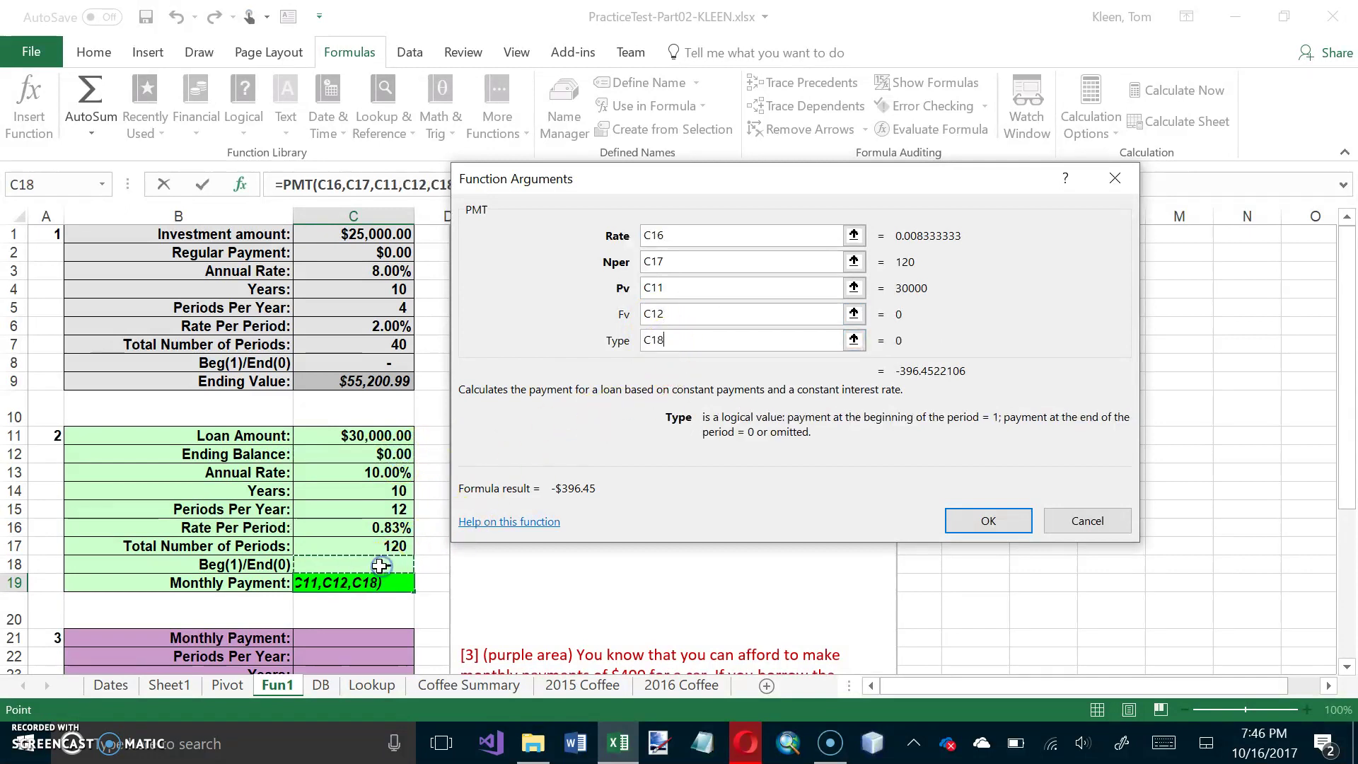
{"action": "left_click", "coordinate": [983, 524]}
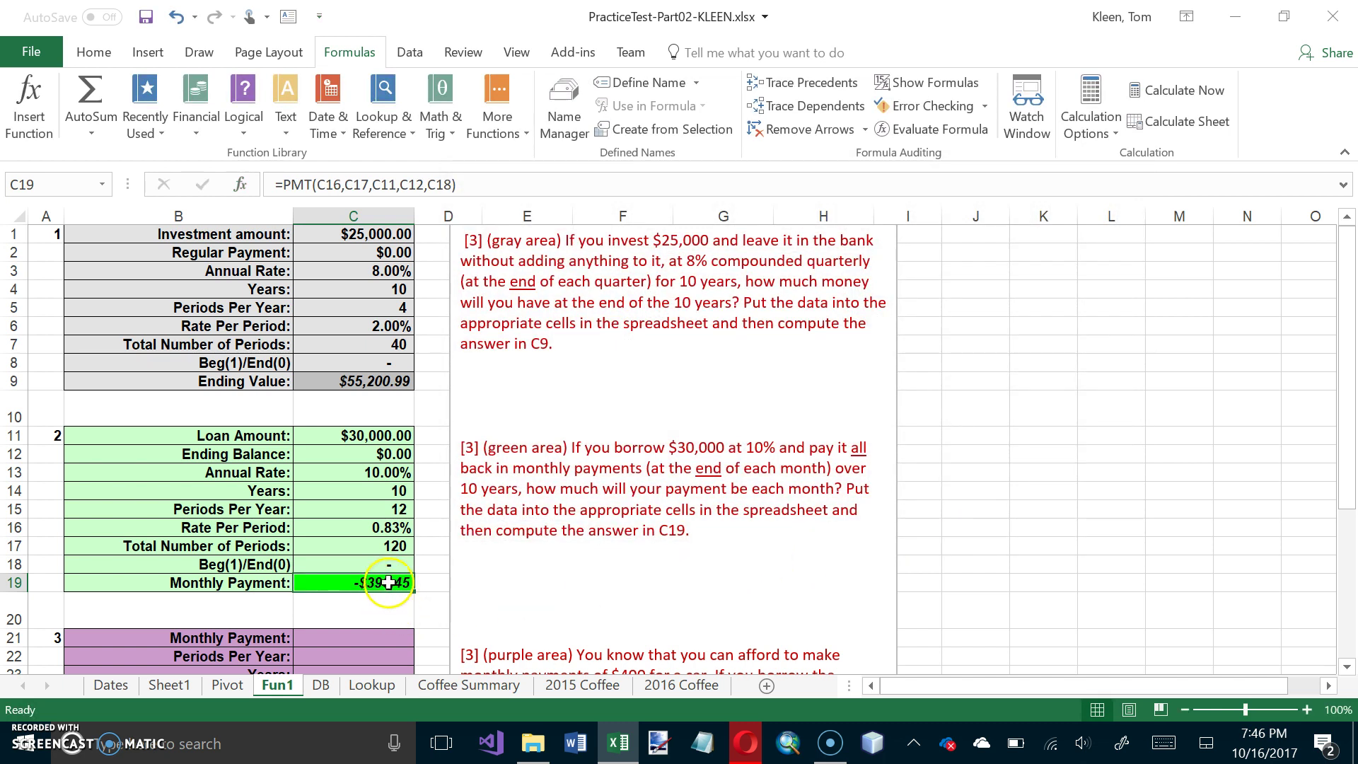
Add a minus before PMT in C19's formula so the payment shows $396.45.
{"action": "scroll", "coordinate": [383, 580], "scroll_direction": "down", "scroll_amount": 2}
{"action": "scroll", "coordinate": [383, 579], "scroll_direction": "down", "scroll_amount": 1}
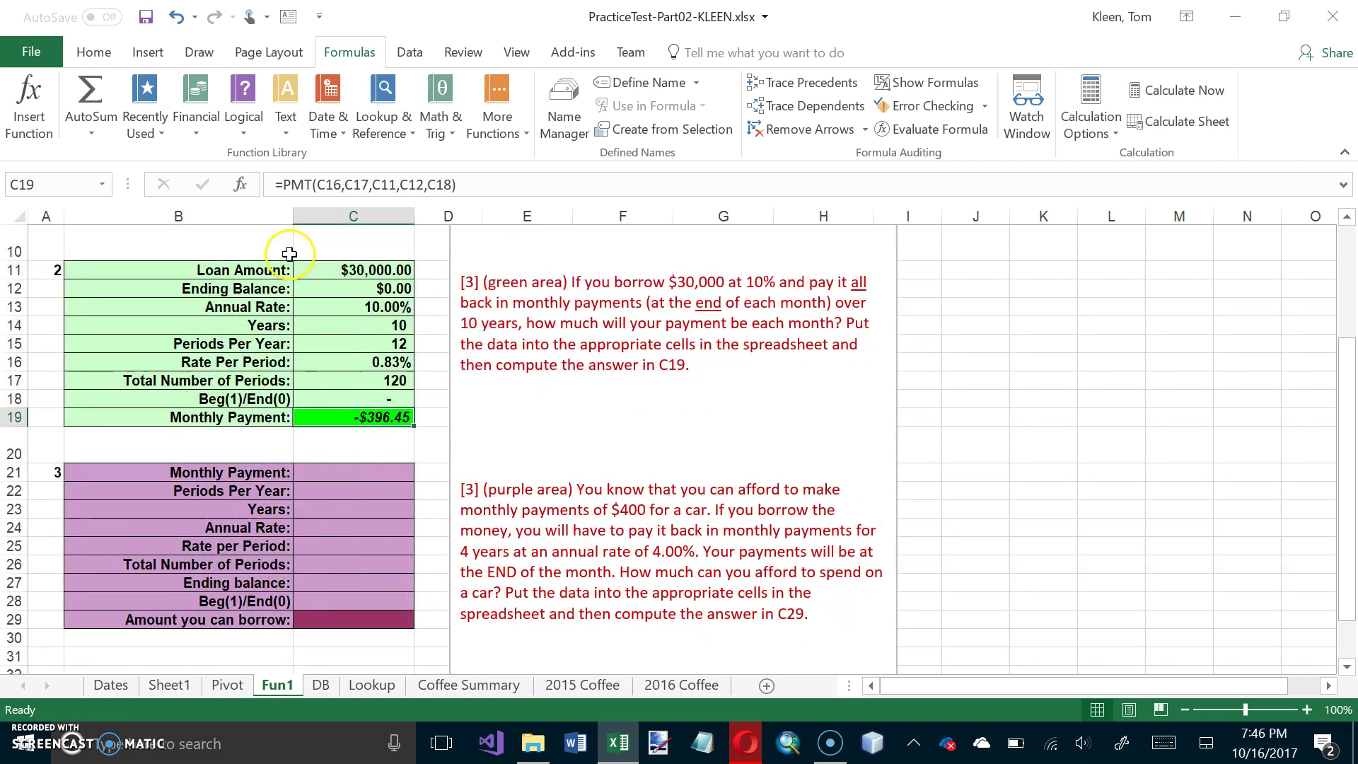
{"action": "left_click", "coordinate": [285, 185]}
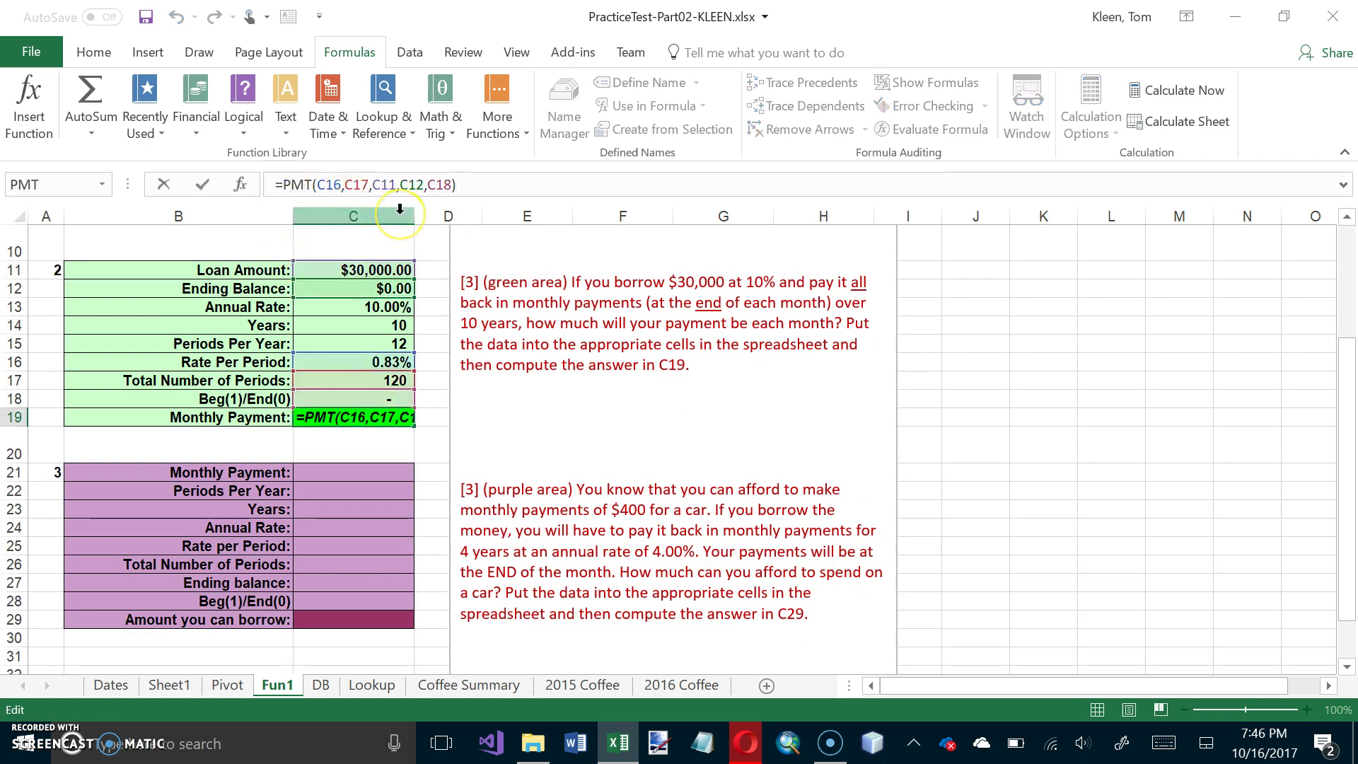
{"action": "type", "text": "-"}
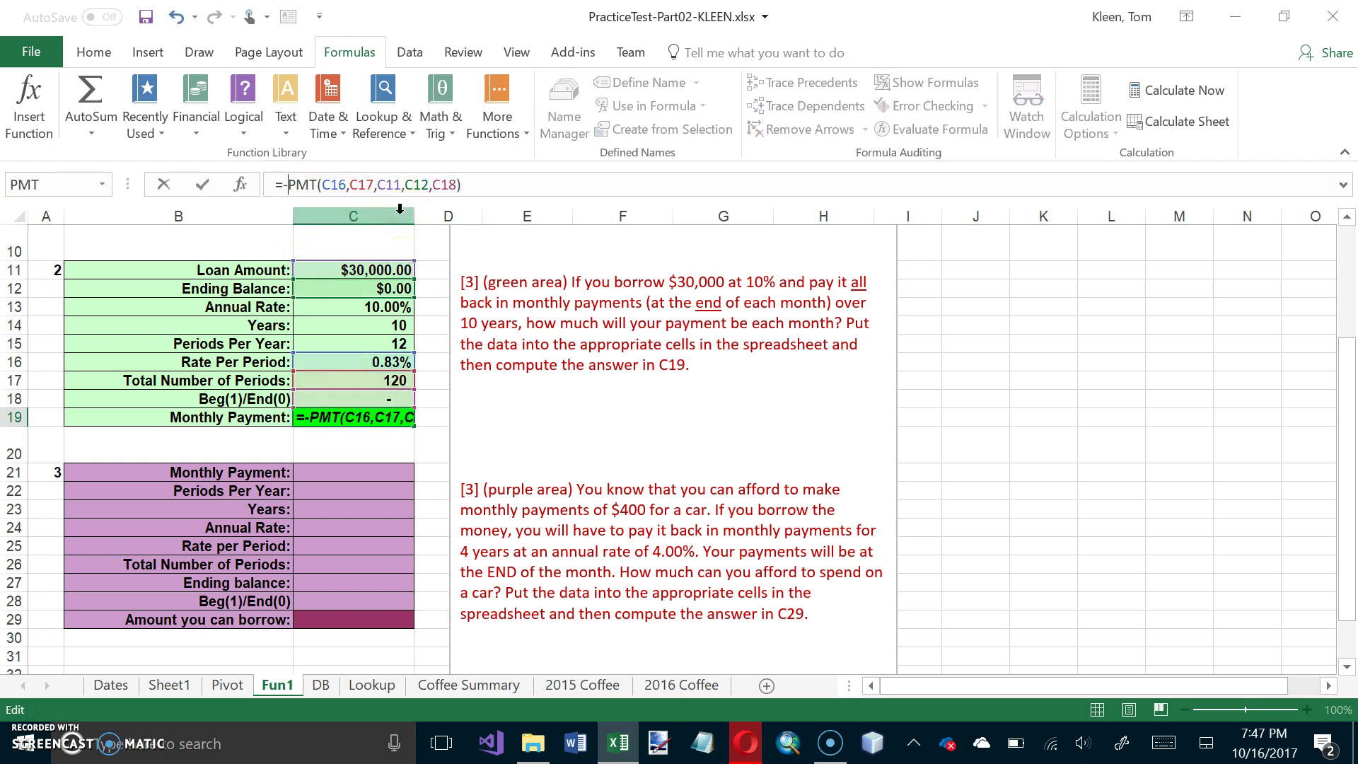
{"action": "key", "text": "Return"}
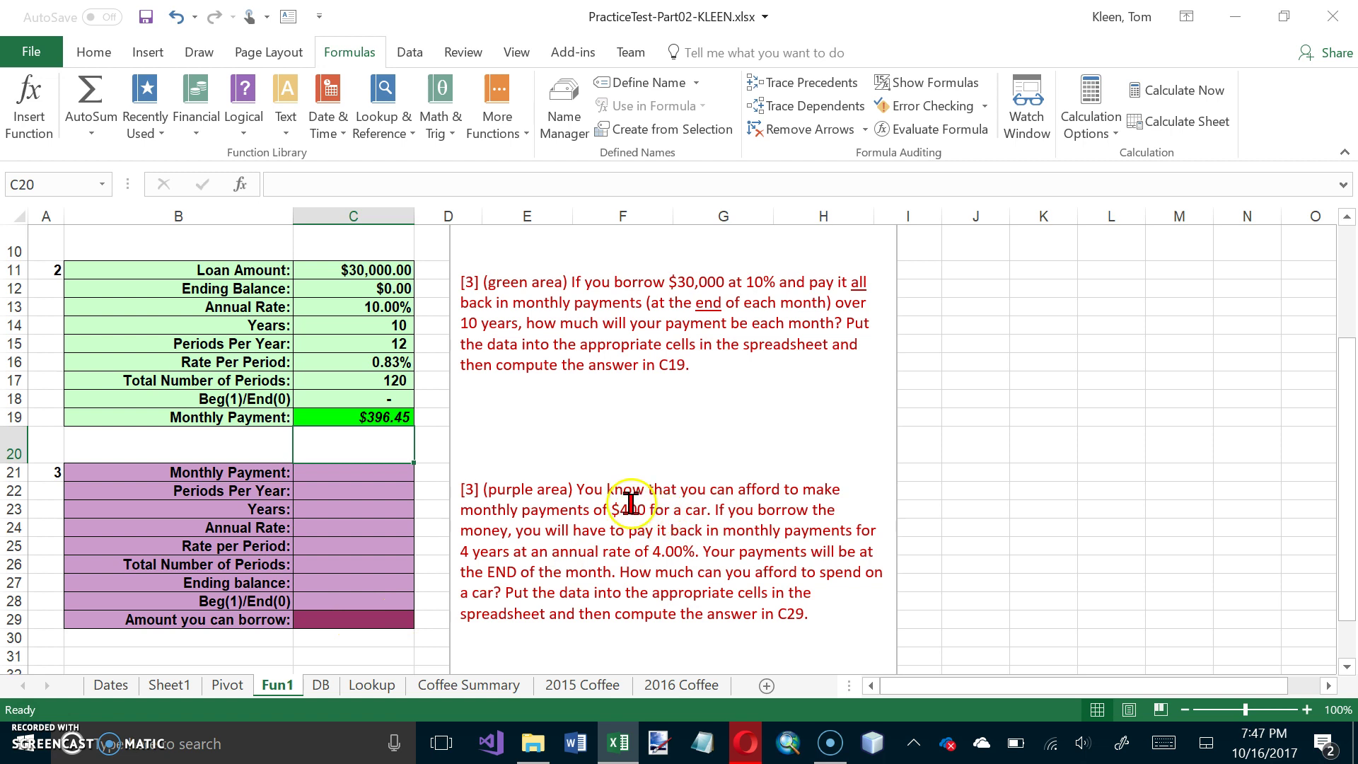
Enter the car-loan inputs: $400 monthly payment, 12 per year, 4 years, 4% rate.
{"action": "left_click", "coordinate": [382, 470]}
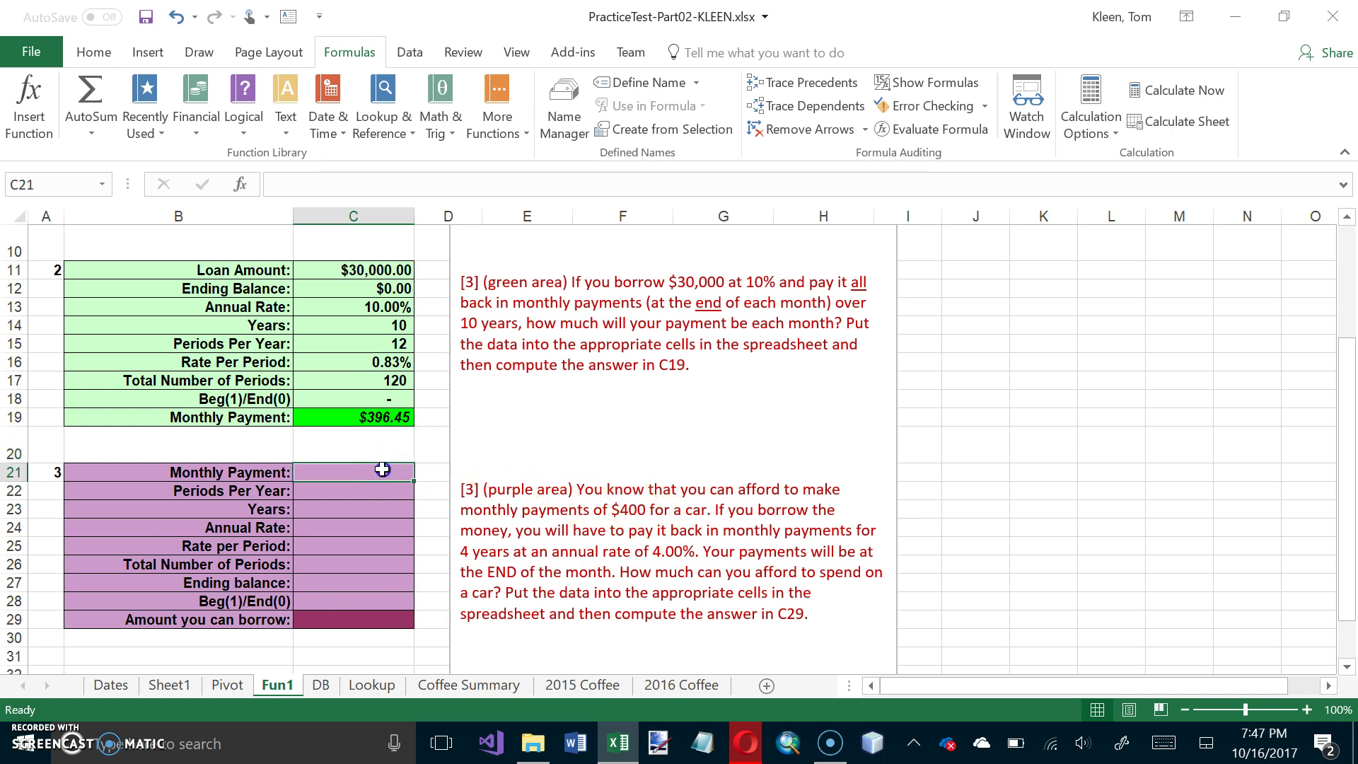
{"action": "type", "text": "4"}
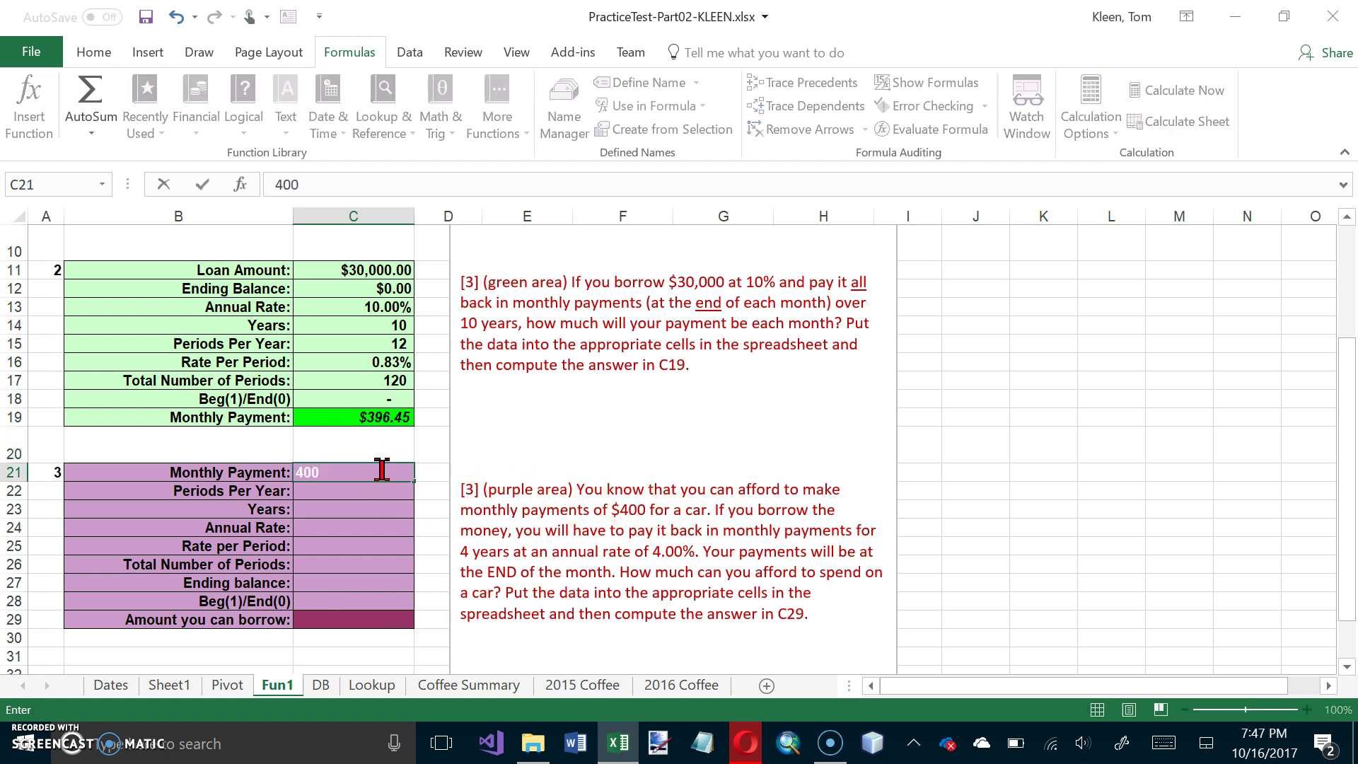
{"action": "type", "text": "00"}
{"action": "key", "text": "Return"}
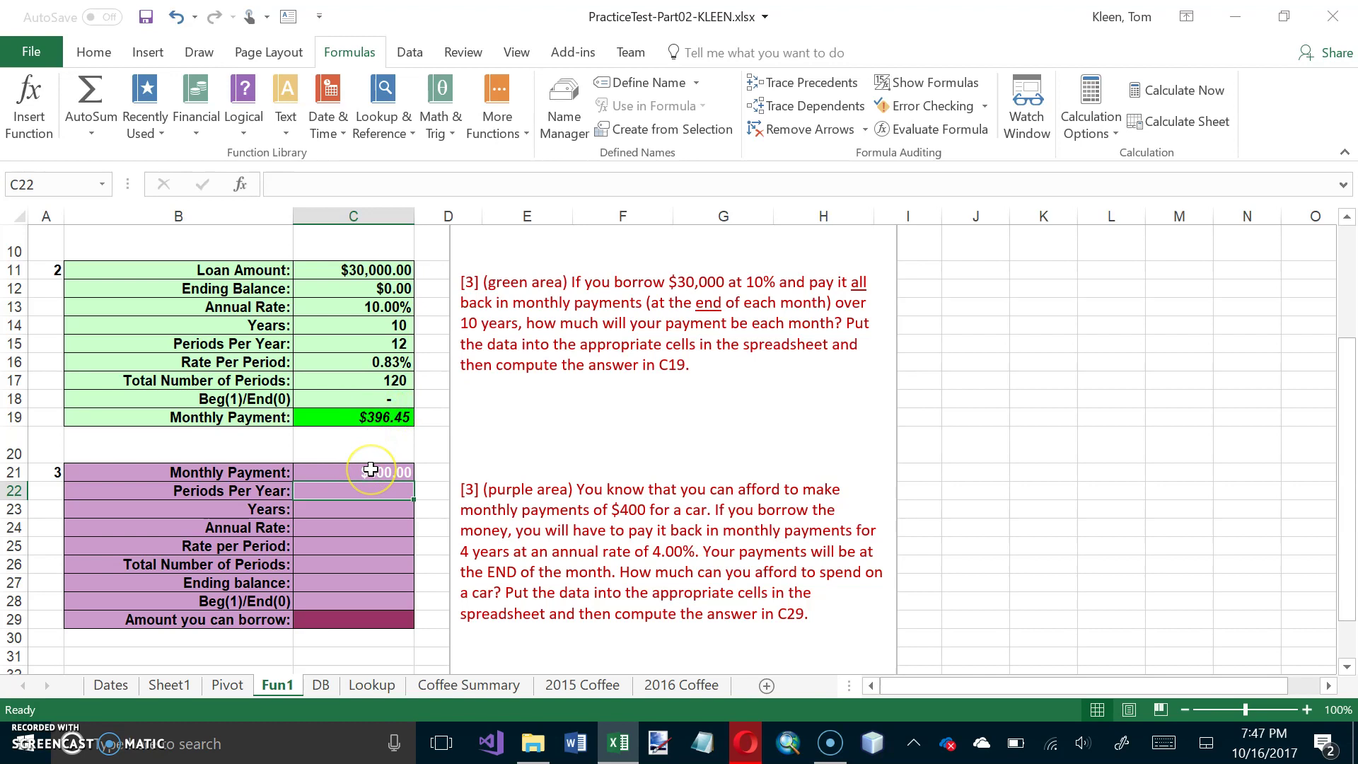
{"action": "type", "text": "12"}
{"action": "key", "text": "Return"}
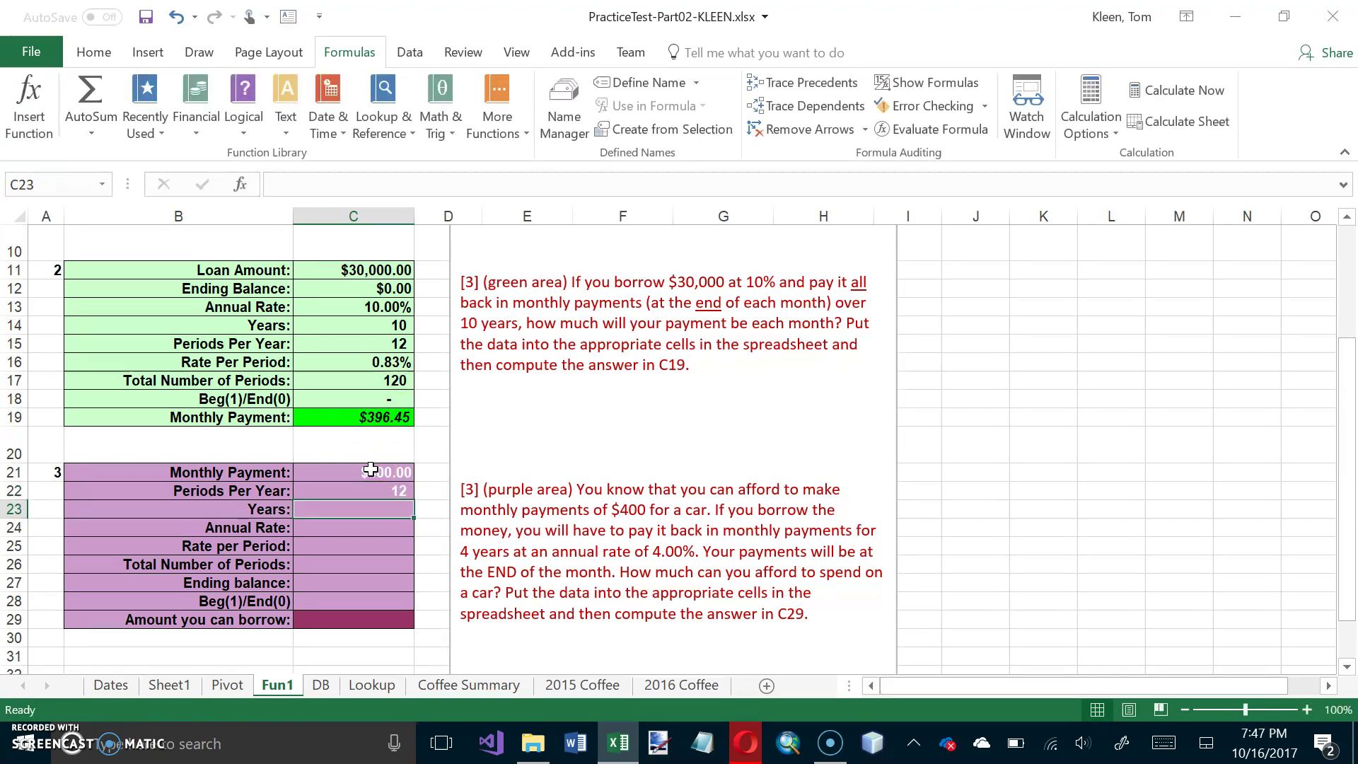
{"action": "type", "text": "4"}
{"action": "key", "text": "Return"}
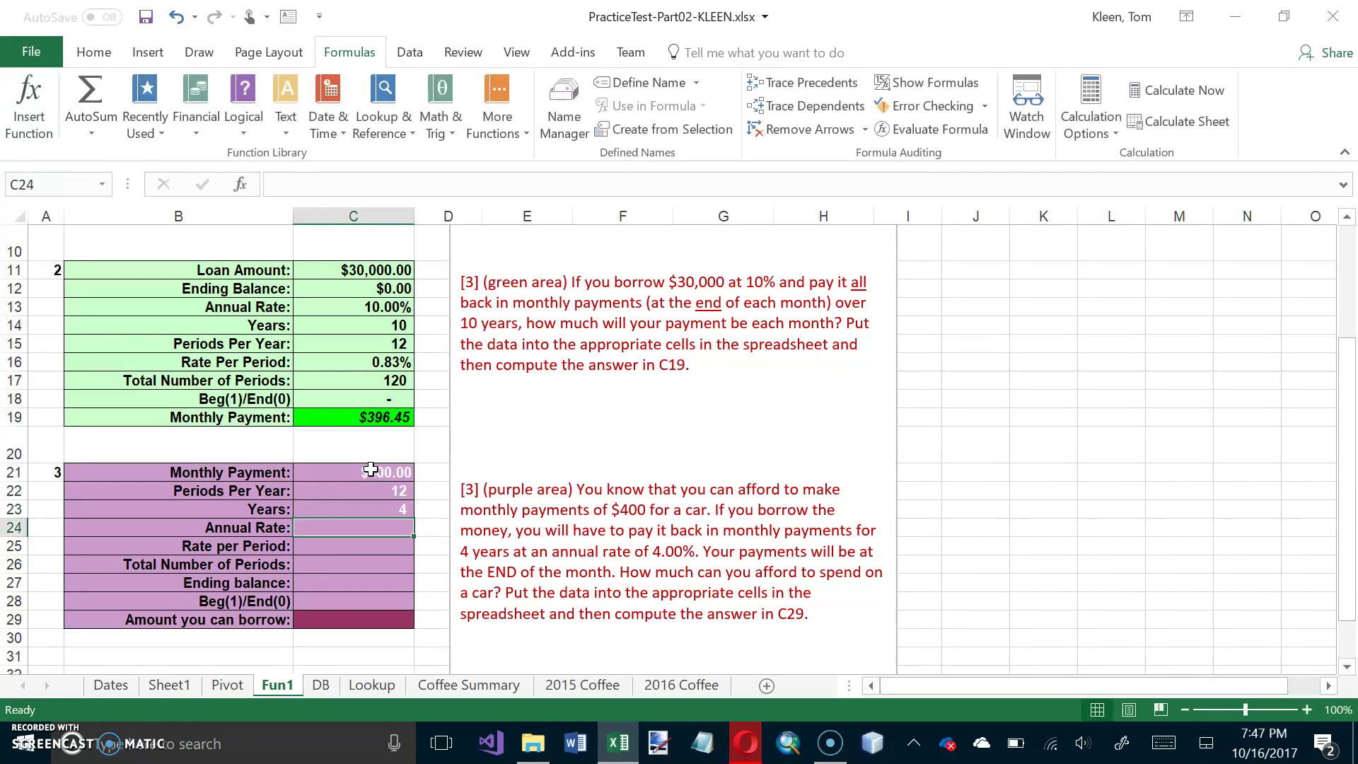
{"action": "type", "text": "4%"}
{"action": "key", "text": "Return"}
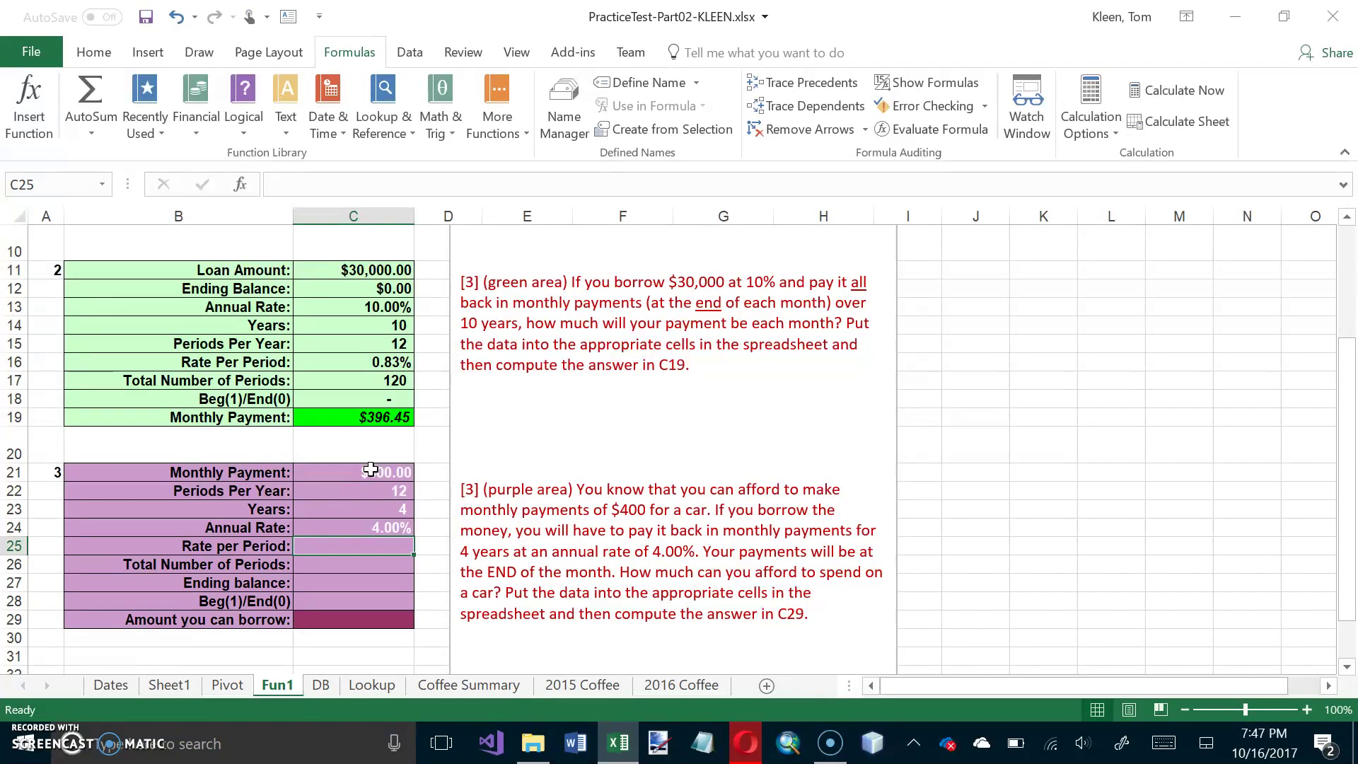
Add formulas for rate per period (=C24/C22, 0.33%) and total periods (=C23*C22, 48).
{"action": "type", "text": "="}
{"action": "key", "text": "Up"}
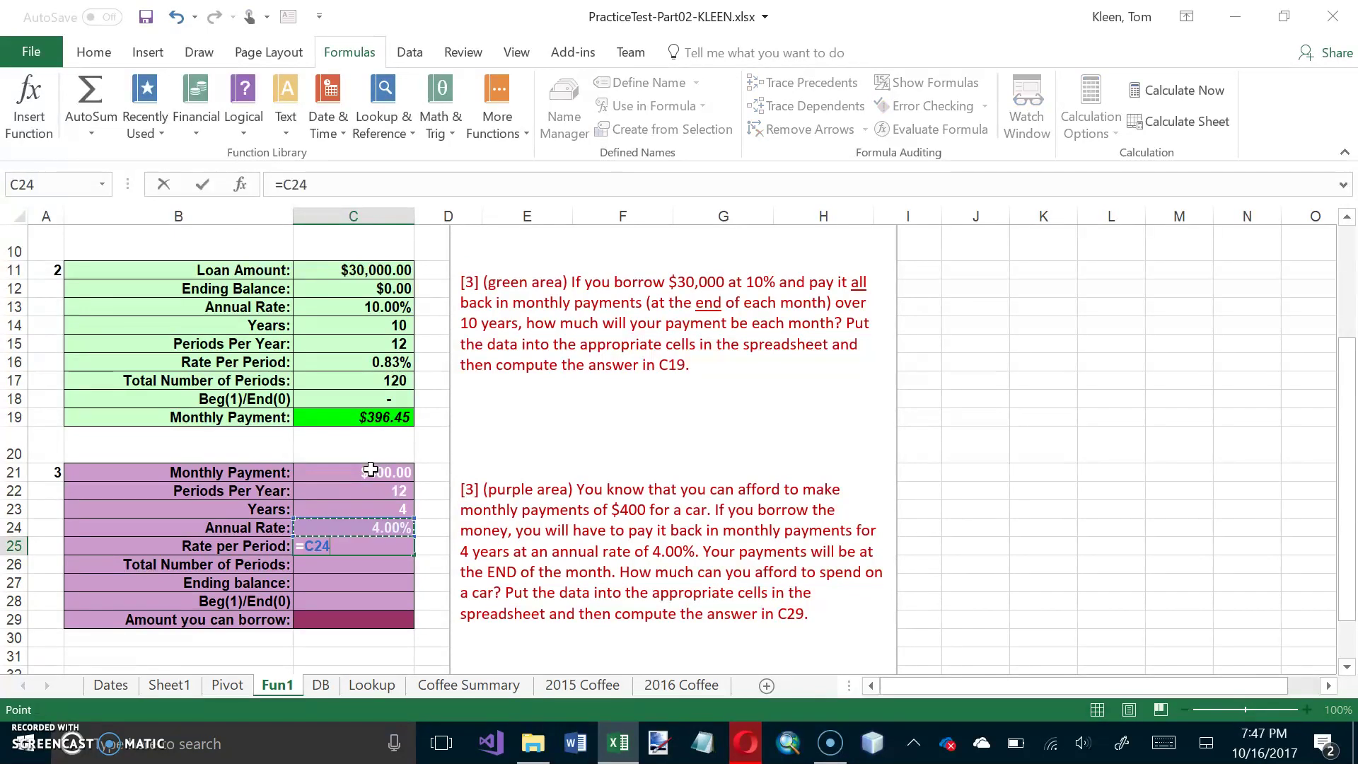
{"action": "type", "text": "/"}
{"action": "key", "text": "Up"}
{"action": "key", "text": "Up"}
{"action": "key", "text": "Up"}
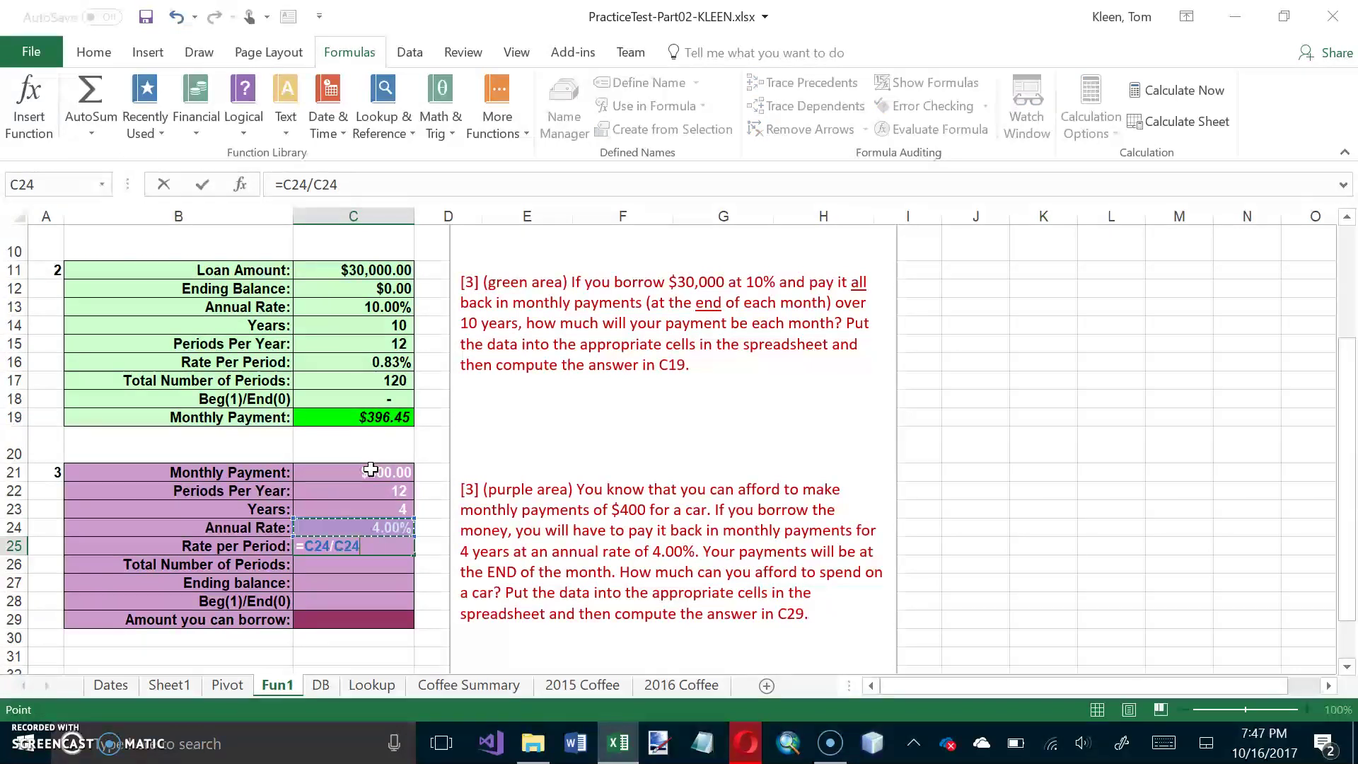
{"action": "key", "text": "Return"}
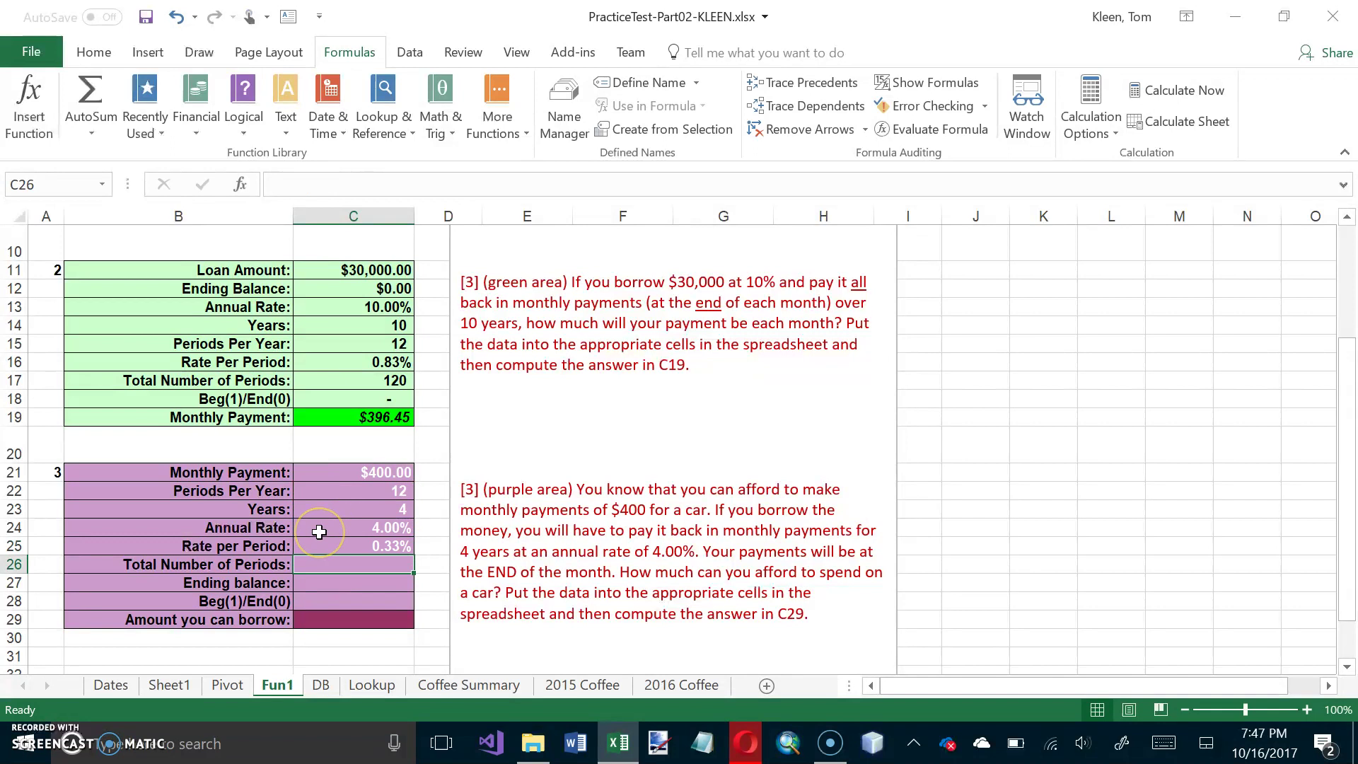
{"action": "type", "text": "="}
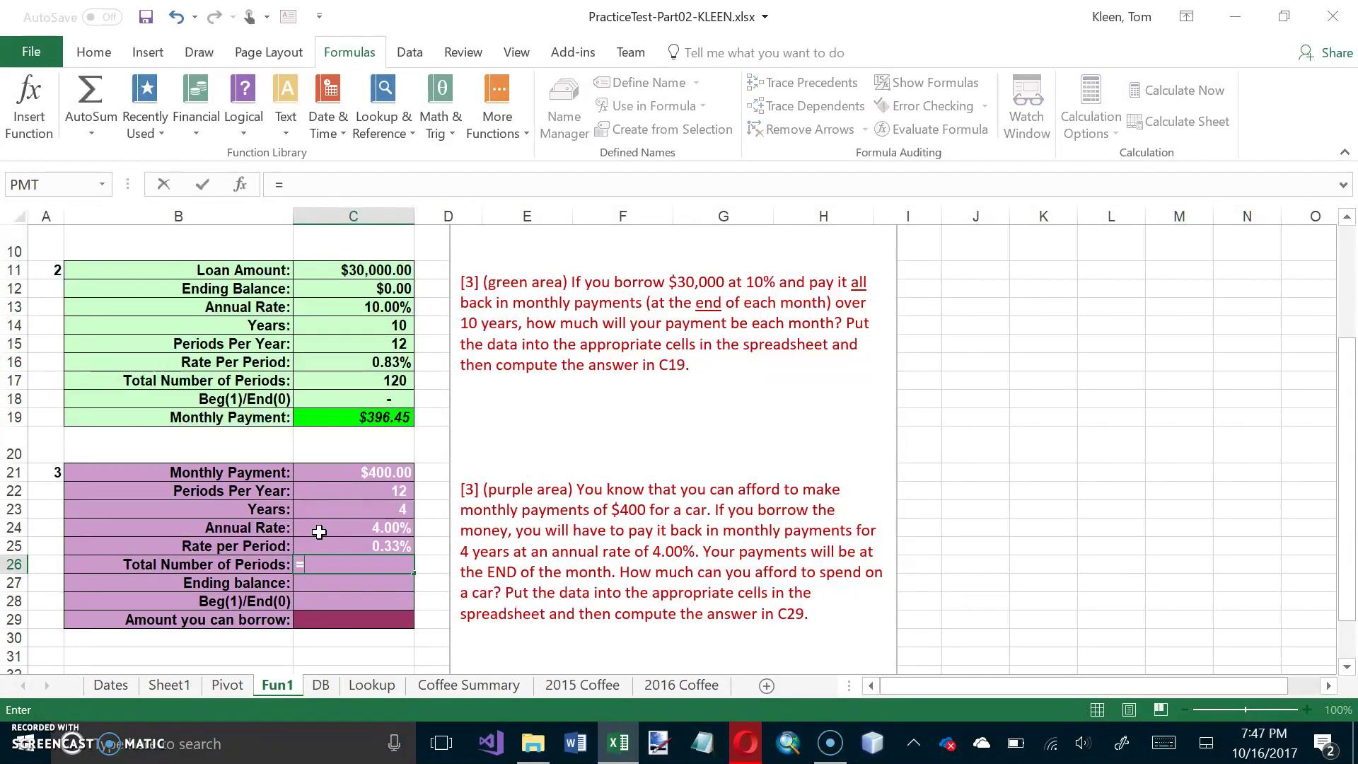
{"action": "key", "text": "Up"}
{"action": "key", "text": "Up"}
{"action": "key", "text": "Up"}
{"action": "key", "text": "Up"}
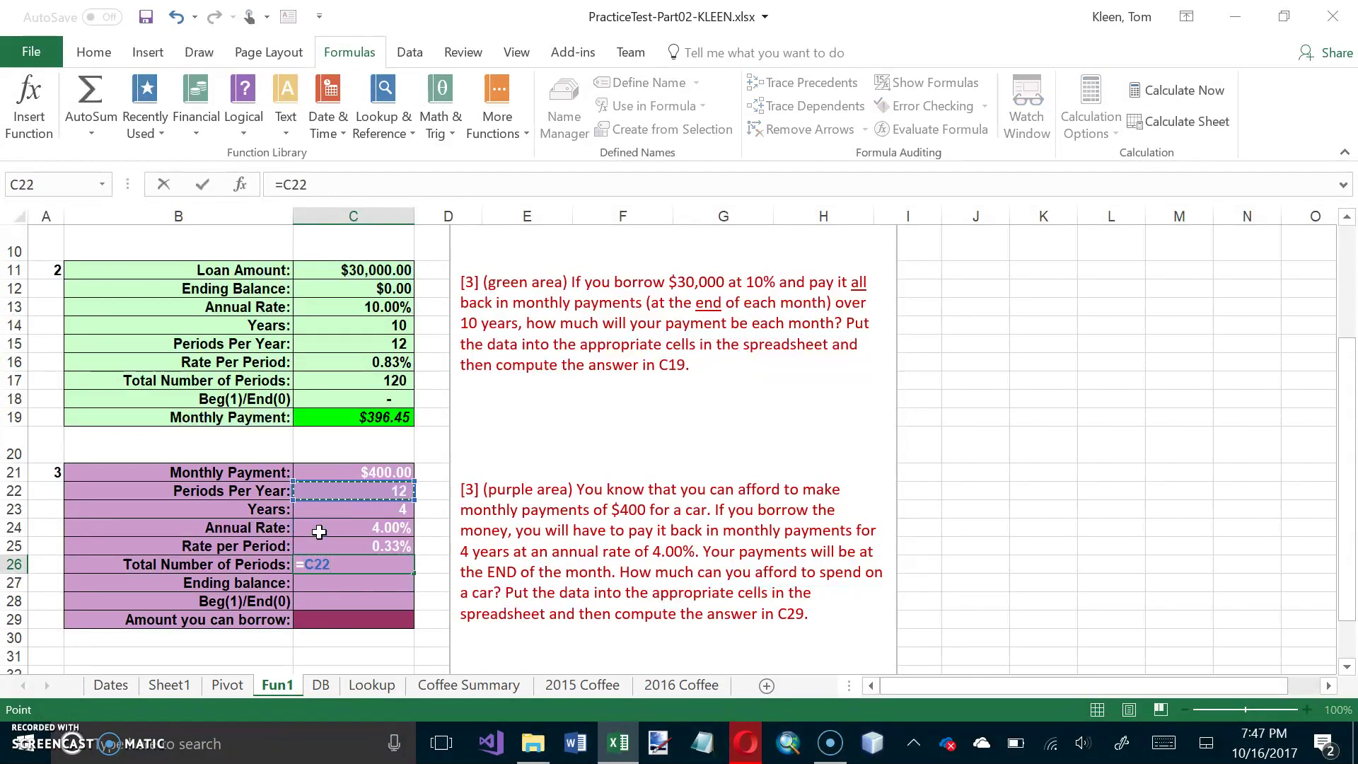
{"action": "key", "text": "Down"}
{"action": "type", "text": "*"}
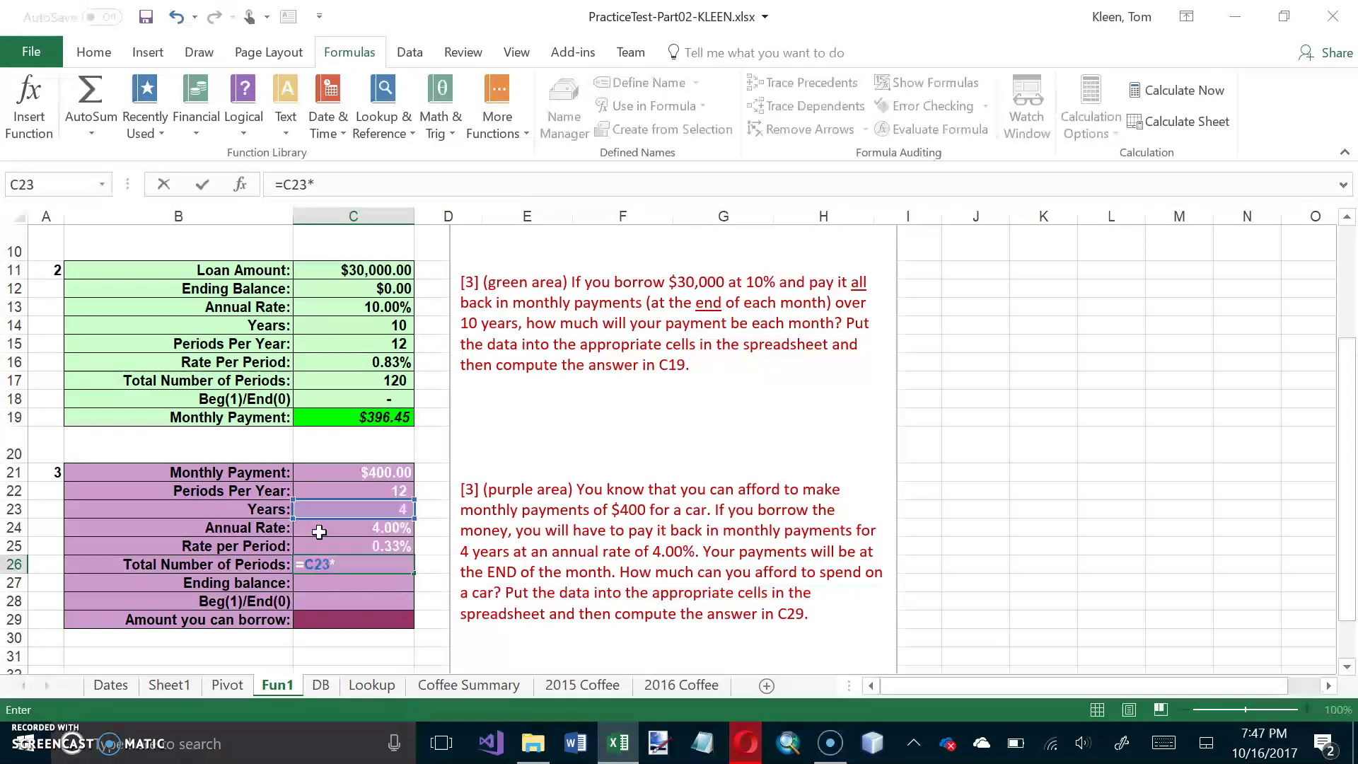
{"action": "key", "text": "Up"}
{"action": "key", "text": "Up"}
{"action": "key", "text": "Up"}
{"action": "key", "text": "Up"}
{"action": "key", "text": "Up"}
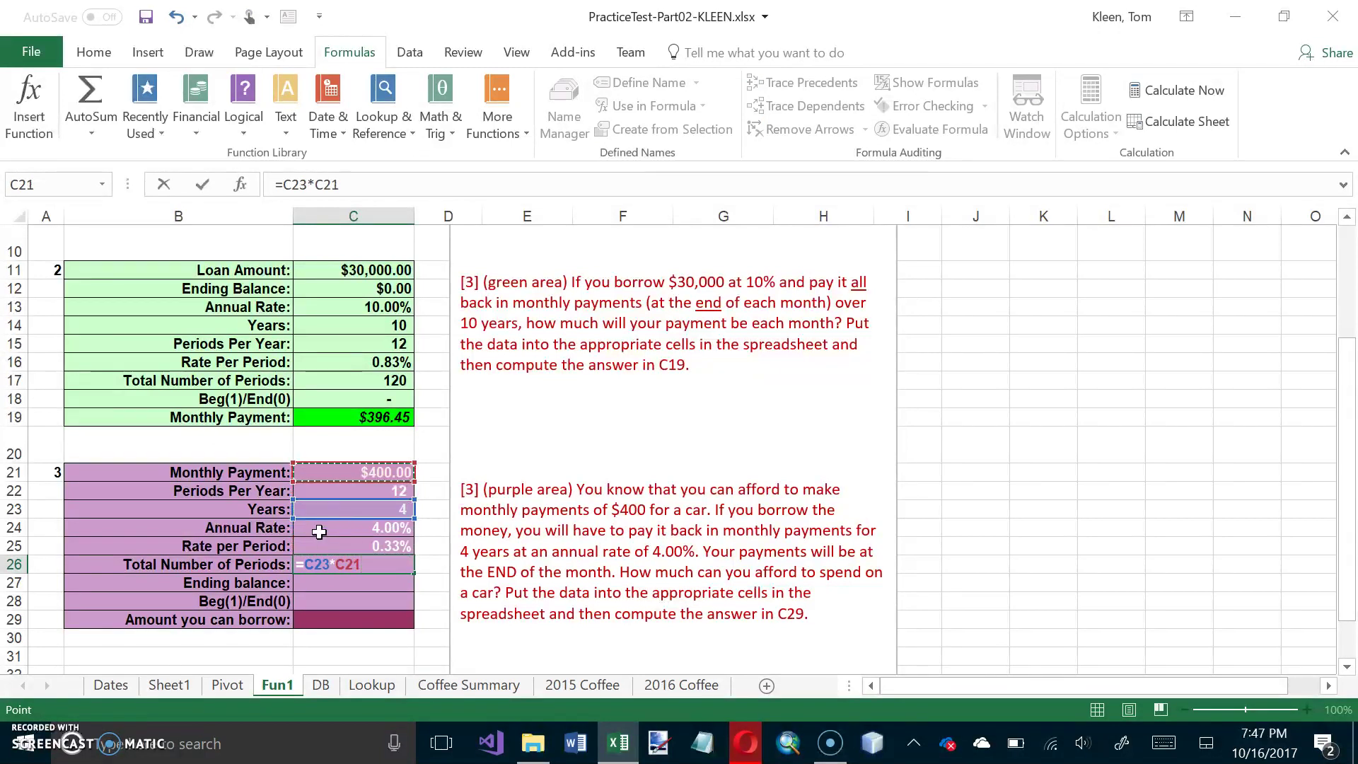
{"action": "key", "text": "Down"}
{"action": "key", "text": "Return"}
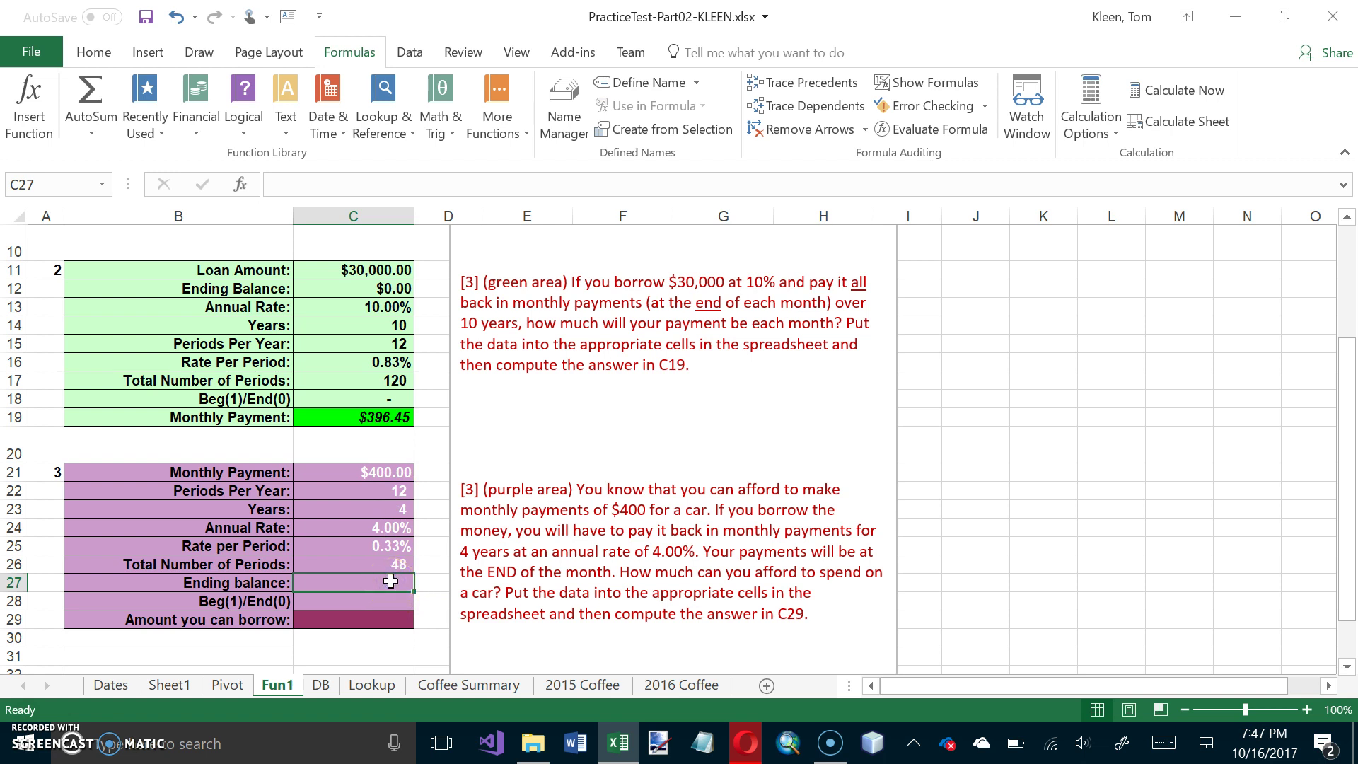
Enter 0 for the ending balance in C27 and 0 timing in C28.
{"action": "type", "text": "0"}
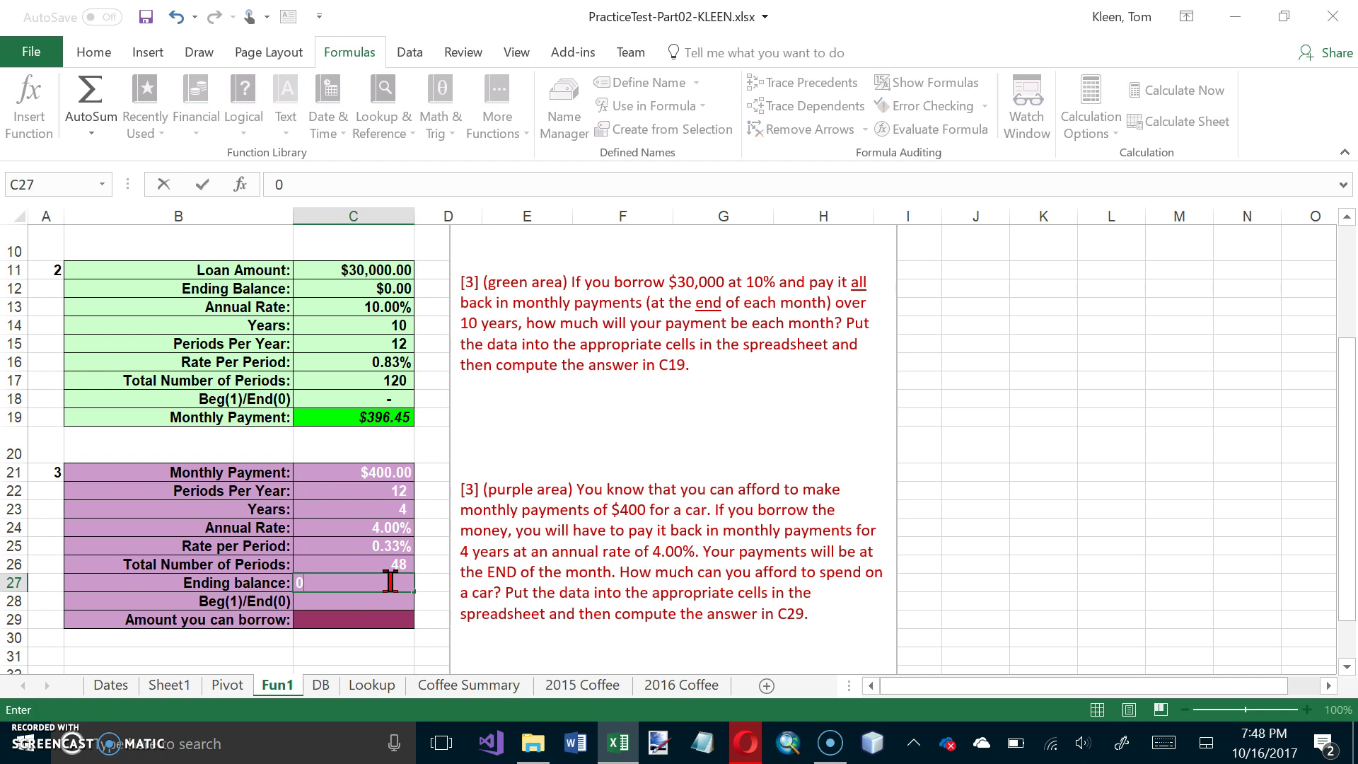
{"action": "key", "text": "Return"}
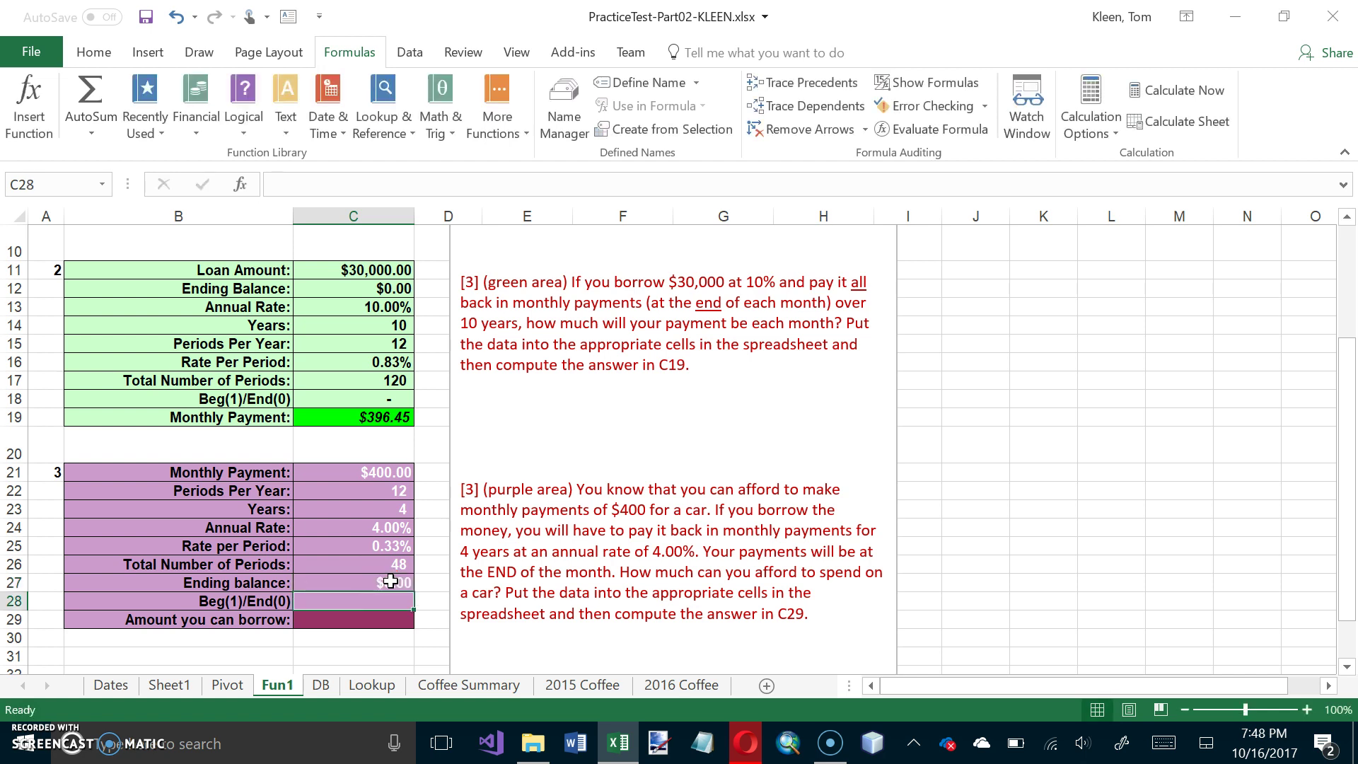
{"action": "type", "text": "0"}
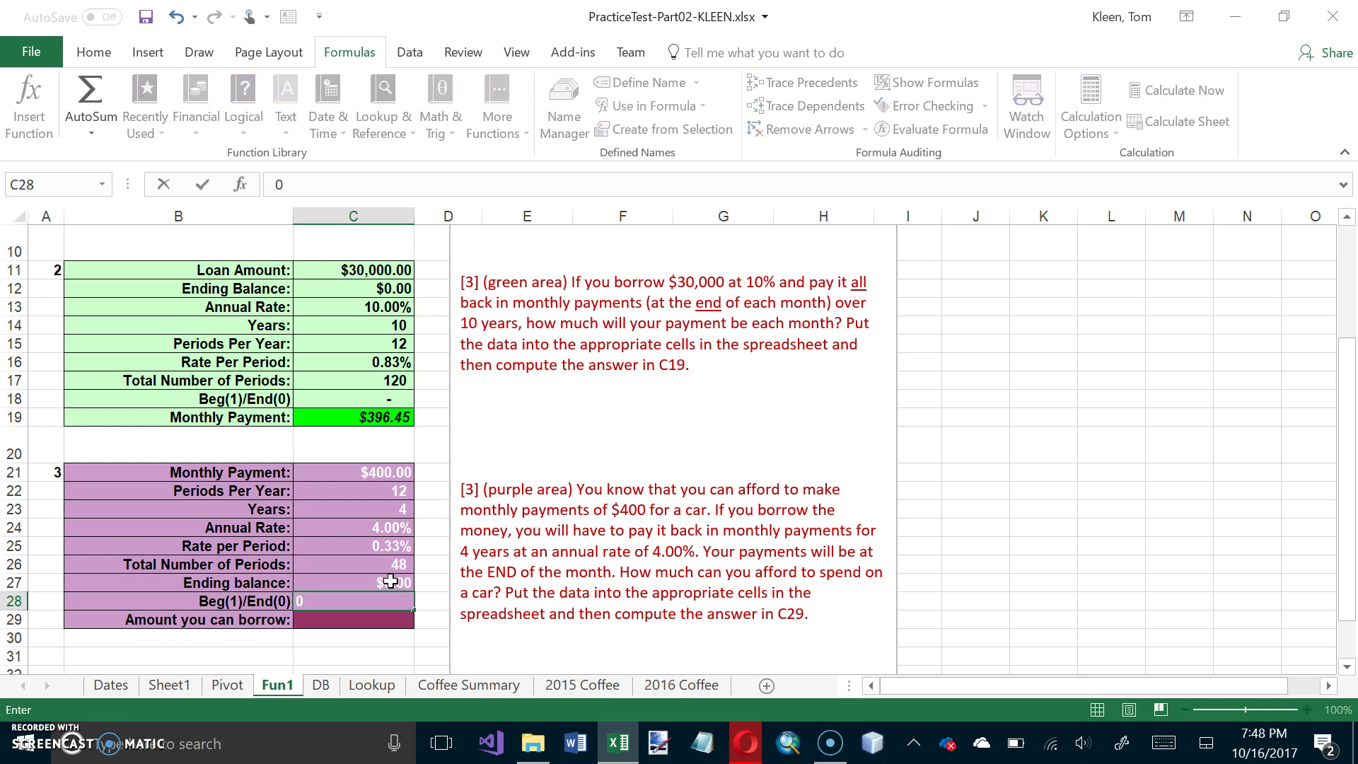
{"action": "key", "text": "Return"}
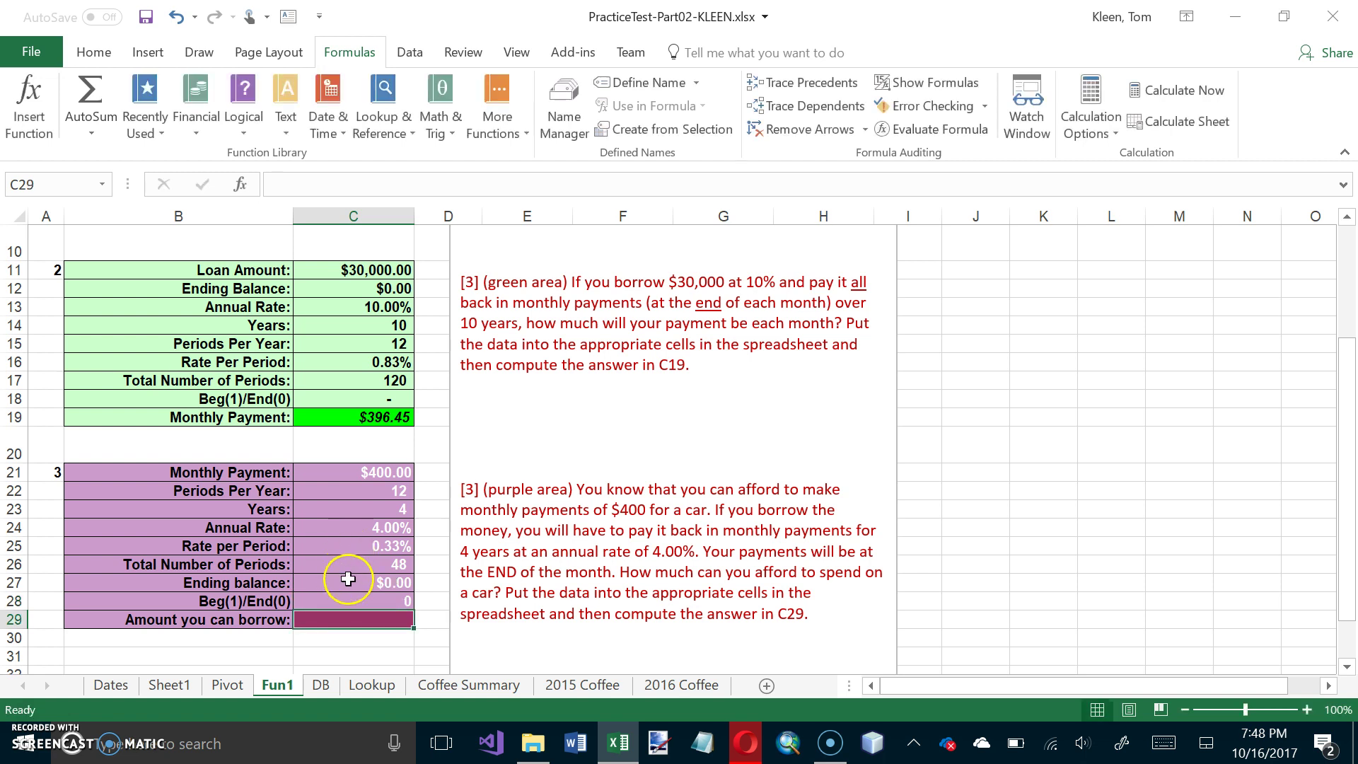
Insert the PV function in C29 with Rate C25 and Nper C26.
{"action": "left_click", "coordinate": [188, 129]}
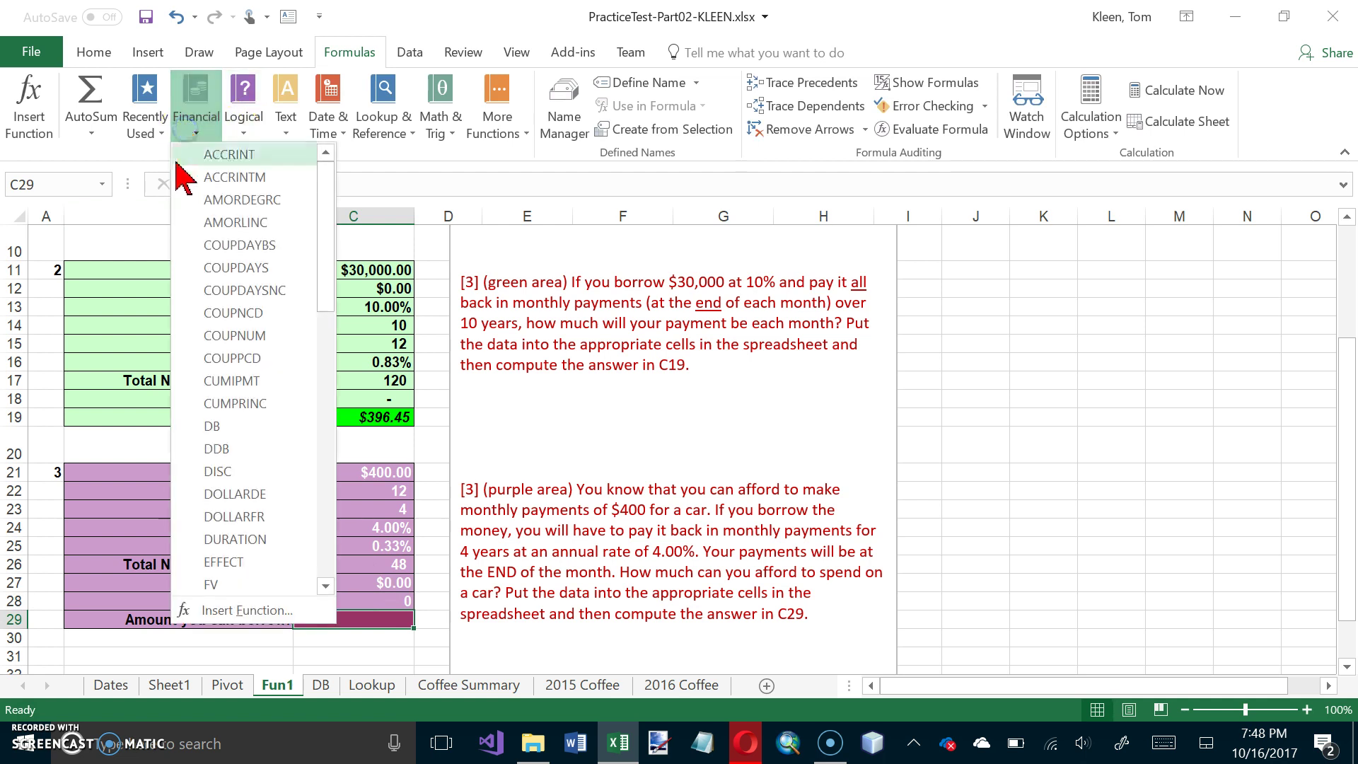
{"action": "left_click", "coordinate": [325, 531]}
{"action": "left_click", "coordinate": [326, 535]}
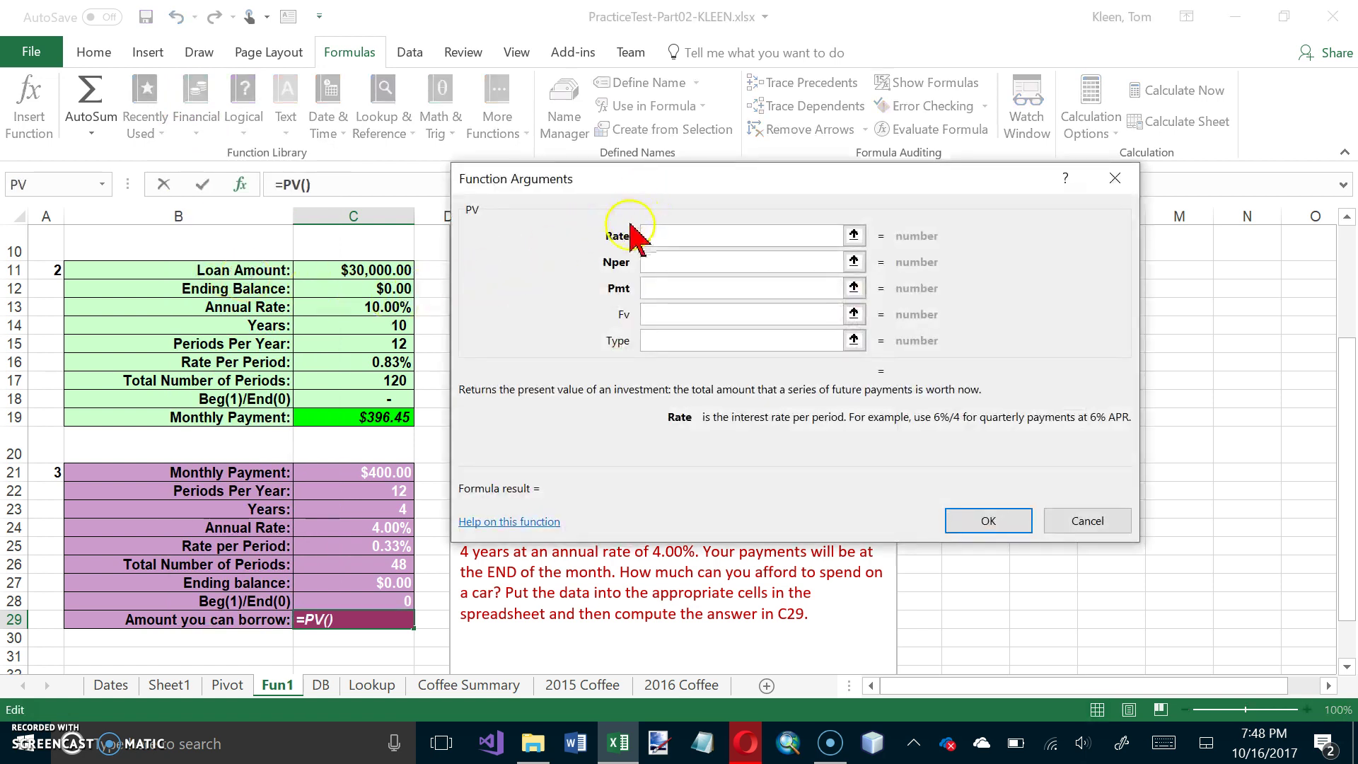
{"action": "left_click_drag", "start_coordinate": [643, 181], "coordinate": [750, 178]}
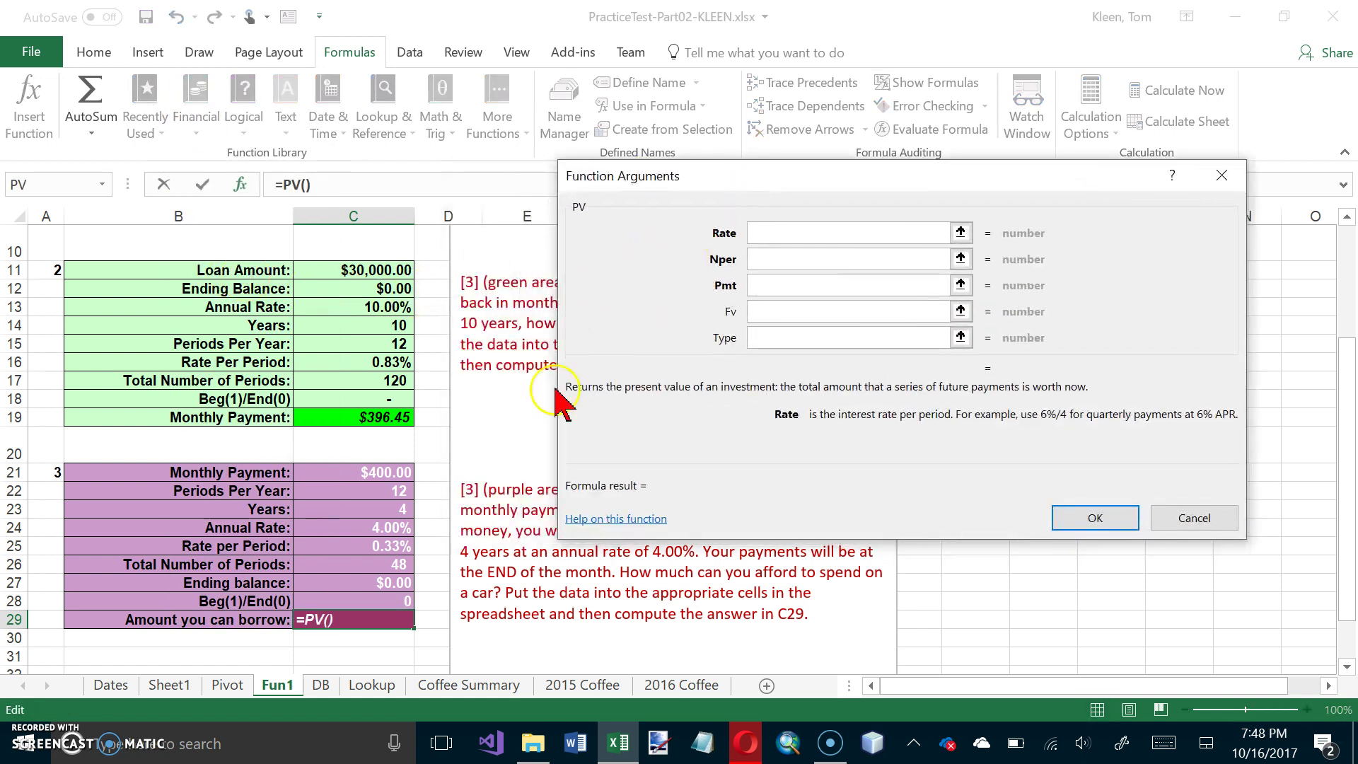
{"action": "left_click", "coordinate": [392, 545]}
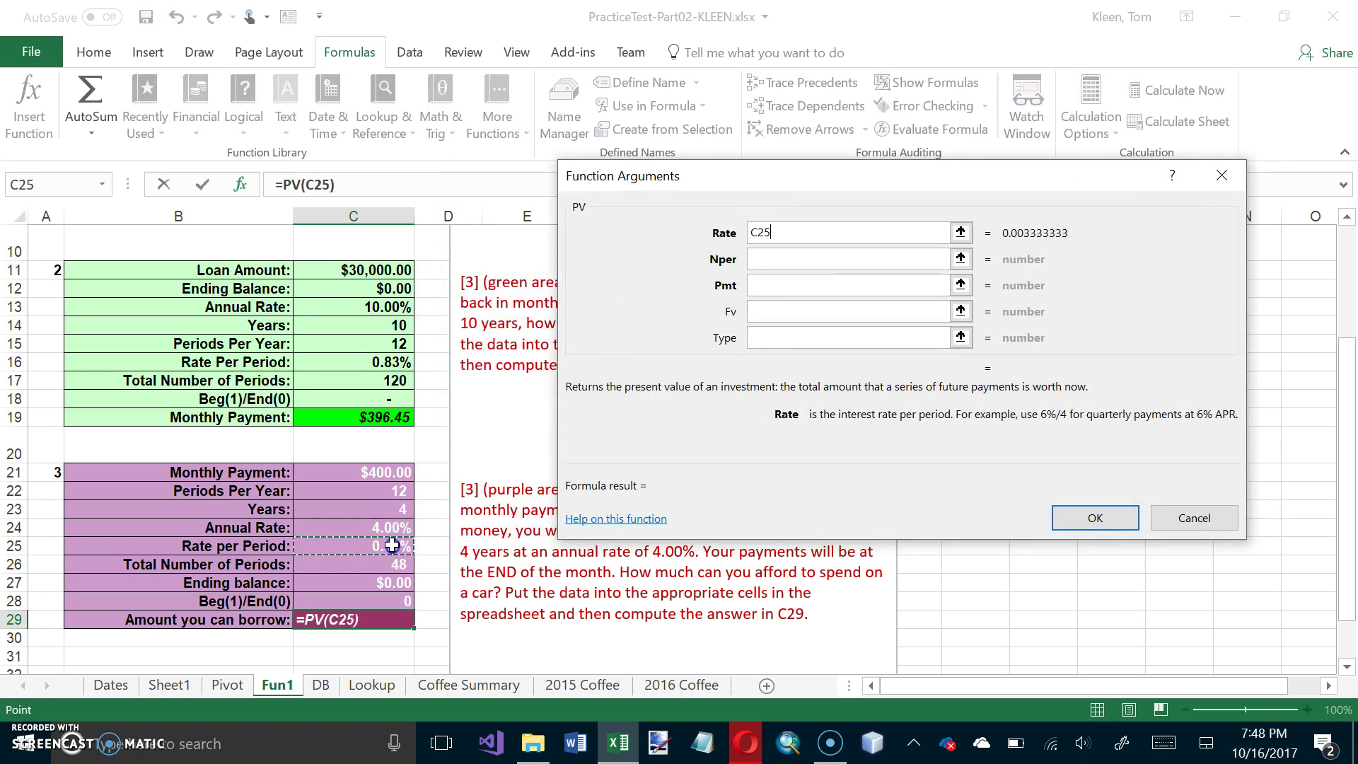
{"action": "left_click", "coordinate": [773, 262]}
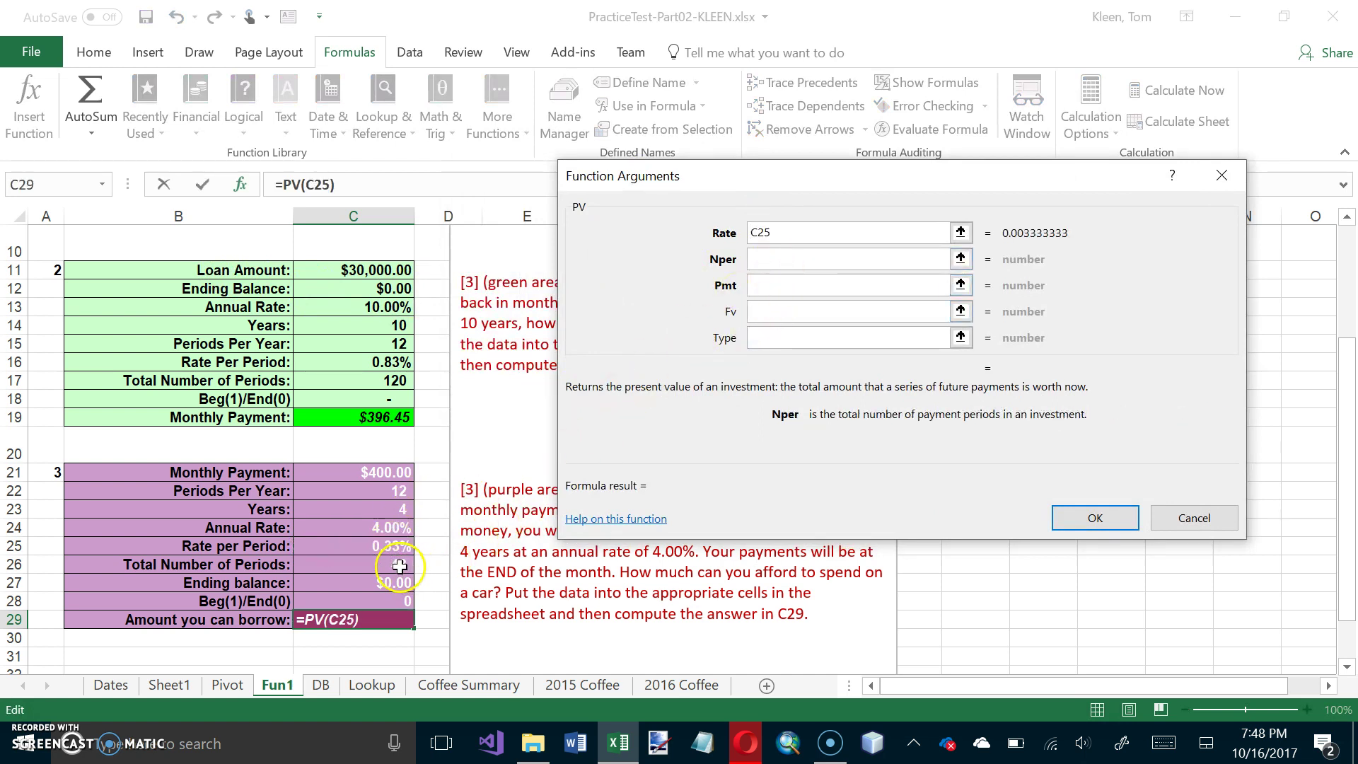
{"action": "left_click", "coordinate": [393, 564]}
Complete PV with Pmt -C21, Fv C27, Type C28 ($17,715.53), then go to the DB sheet.
{"action": "left_click", "coordinate": [769, 292]}
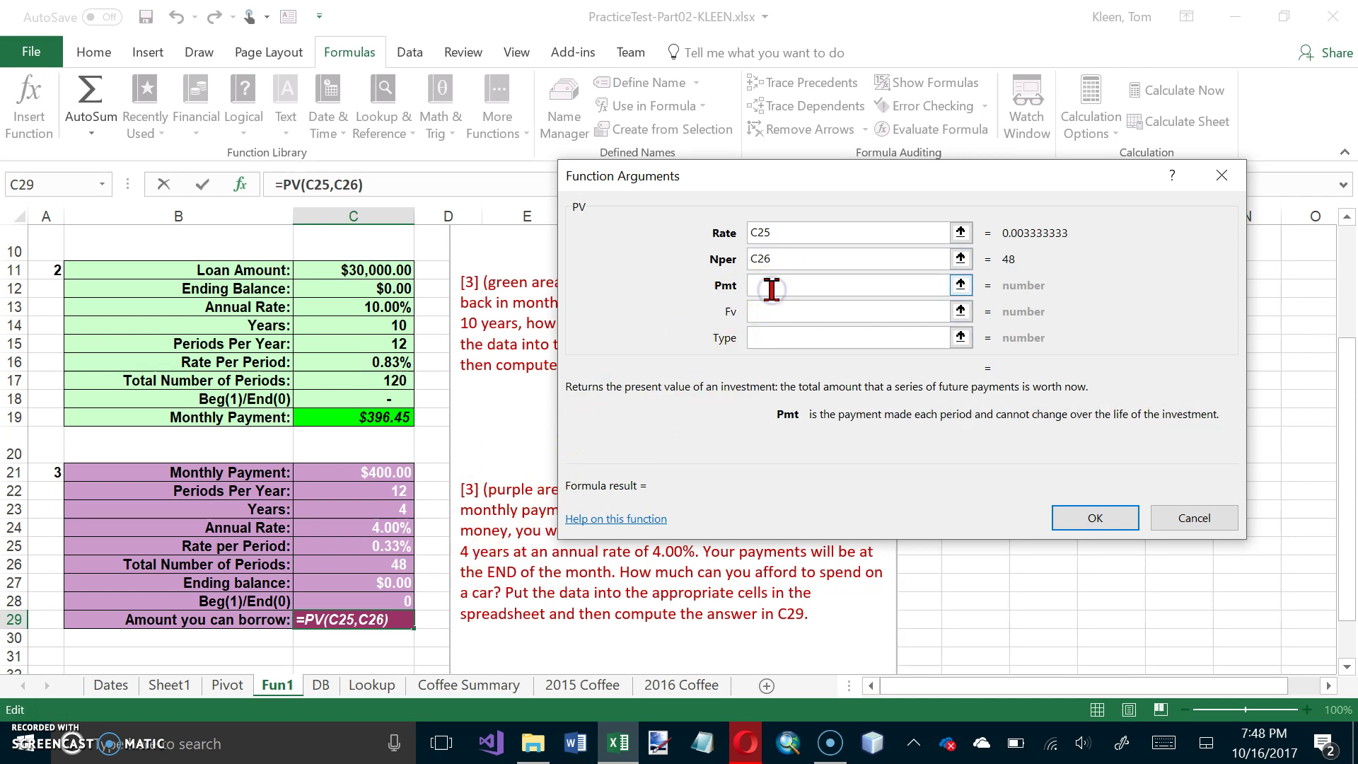
{"action": "left_click", "coordinate": [377, 474]}
{"action": "left_click", "coordinate": [773, 314]}
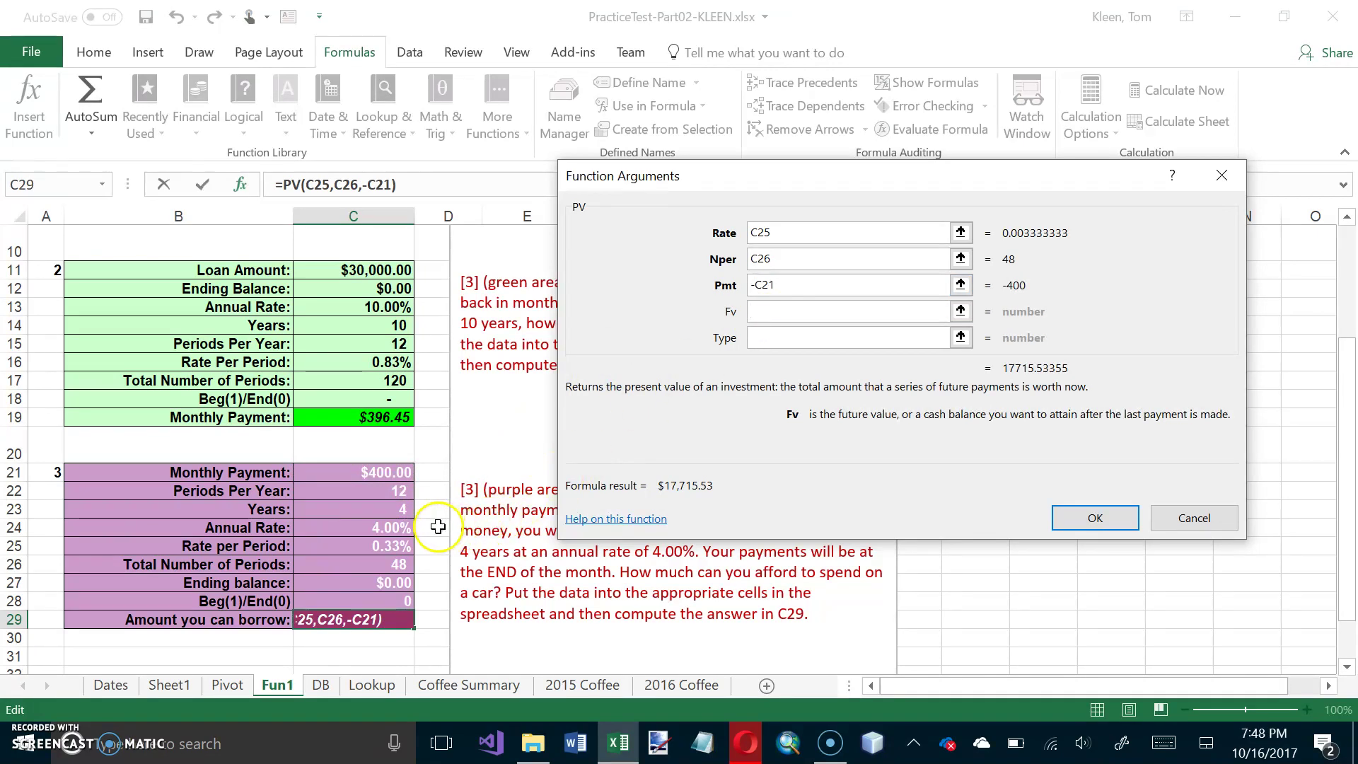
{"action": "left_click", "coordinate": [403, 582]}
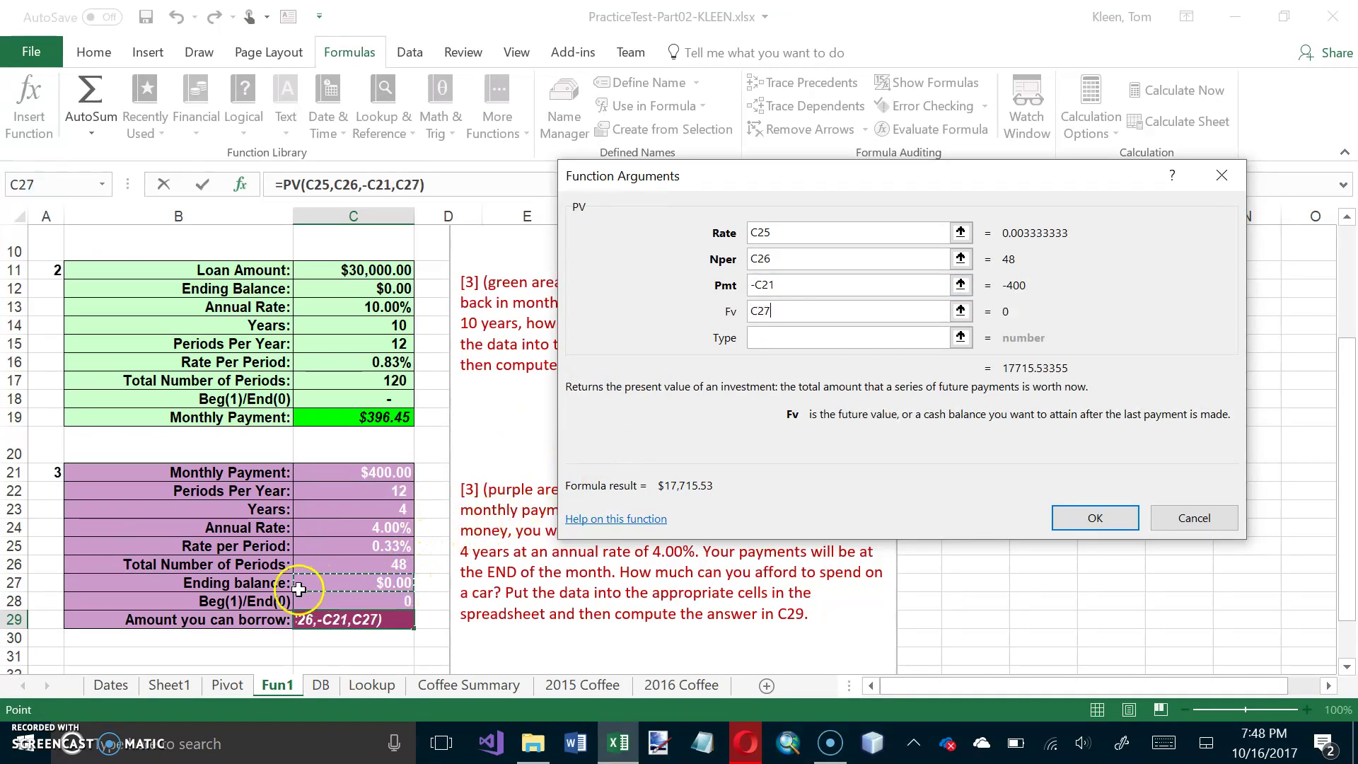
{"action": "left_click", "coordinate": [785, 339]}
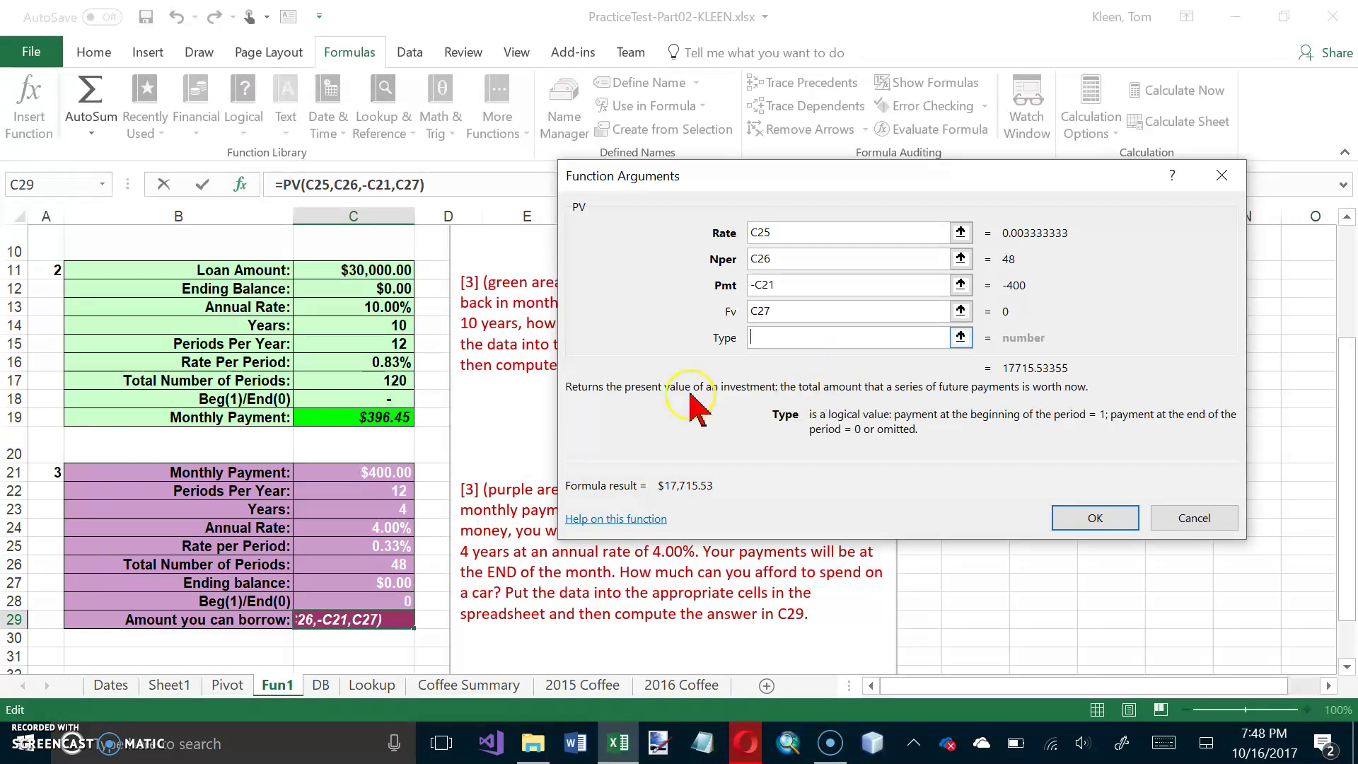
{"action": "left_click", "coordinate": [405, 600]}
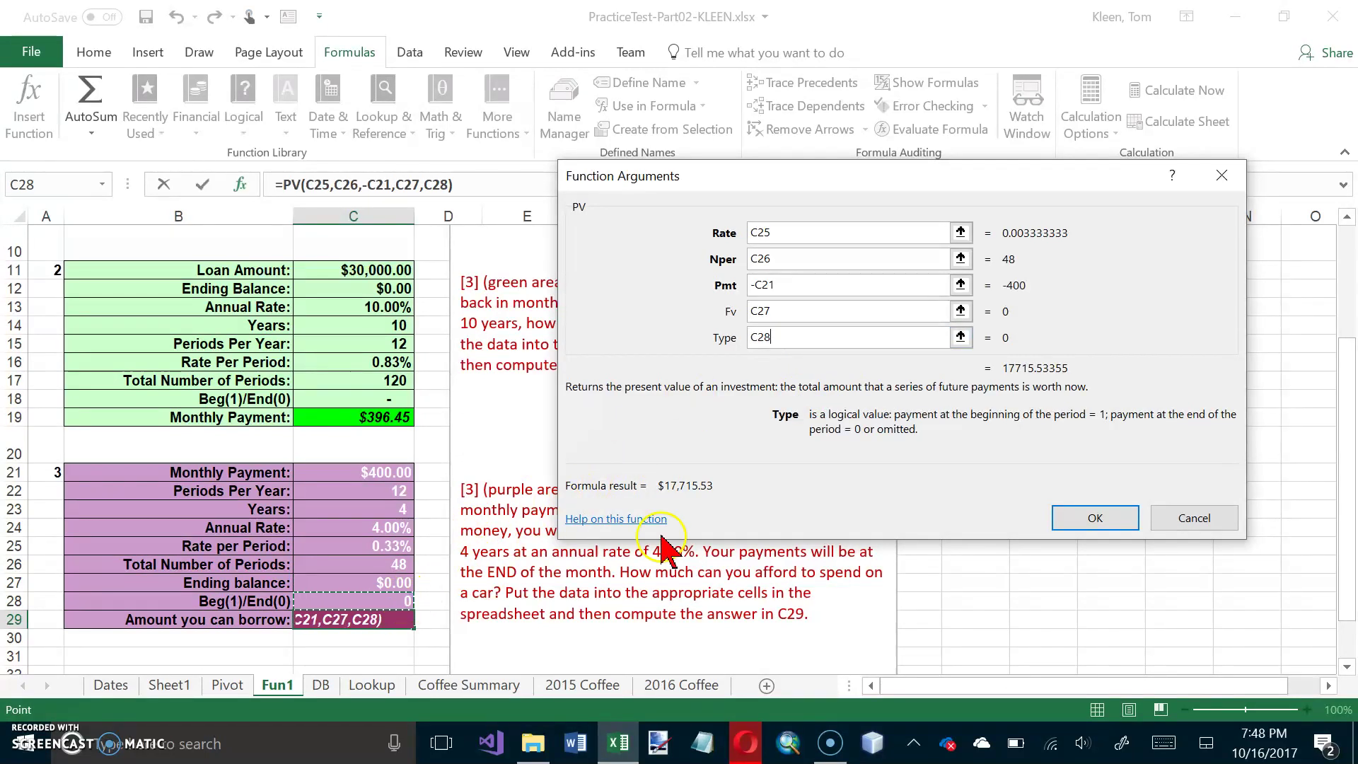
{"action": "left_click", "coordinate": [1089, 523]}
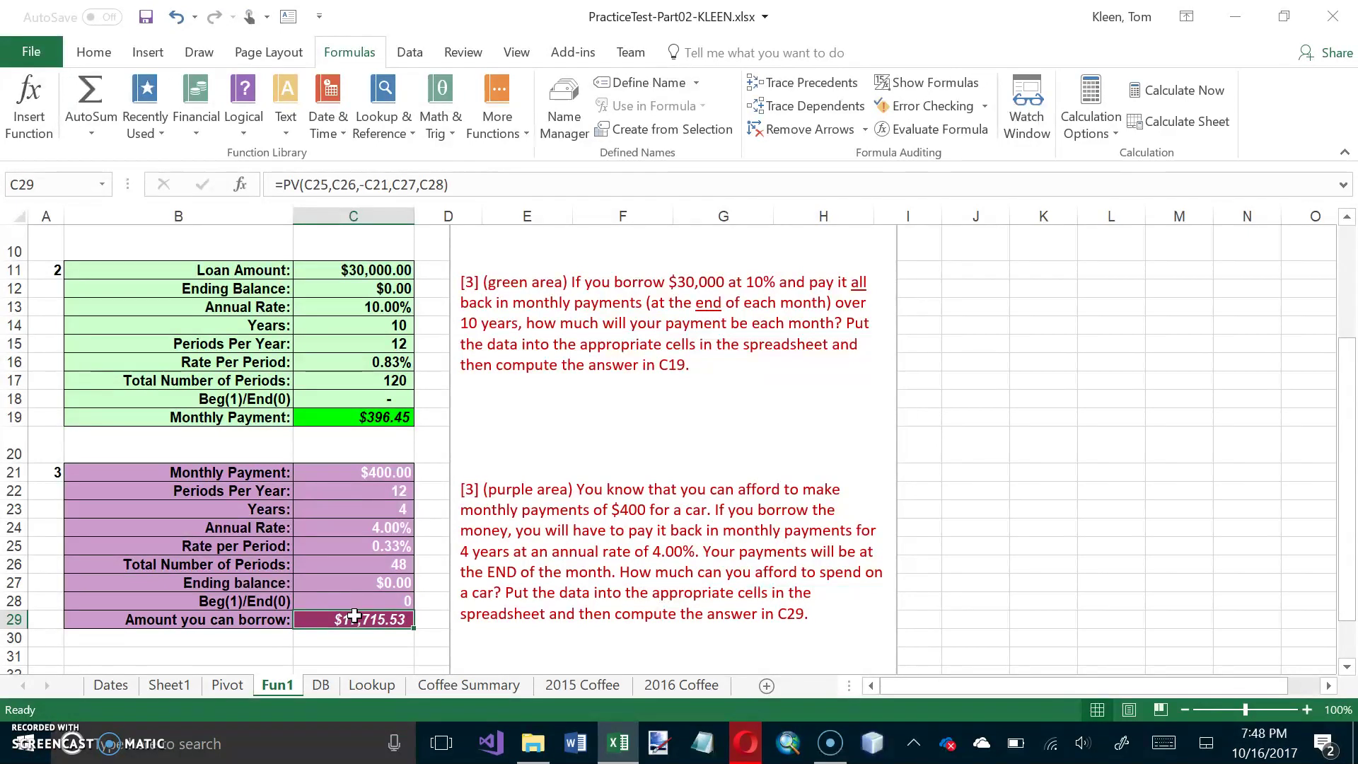
{"action": "left_click", "coordinate": [321, 685]}
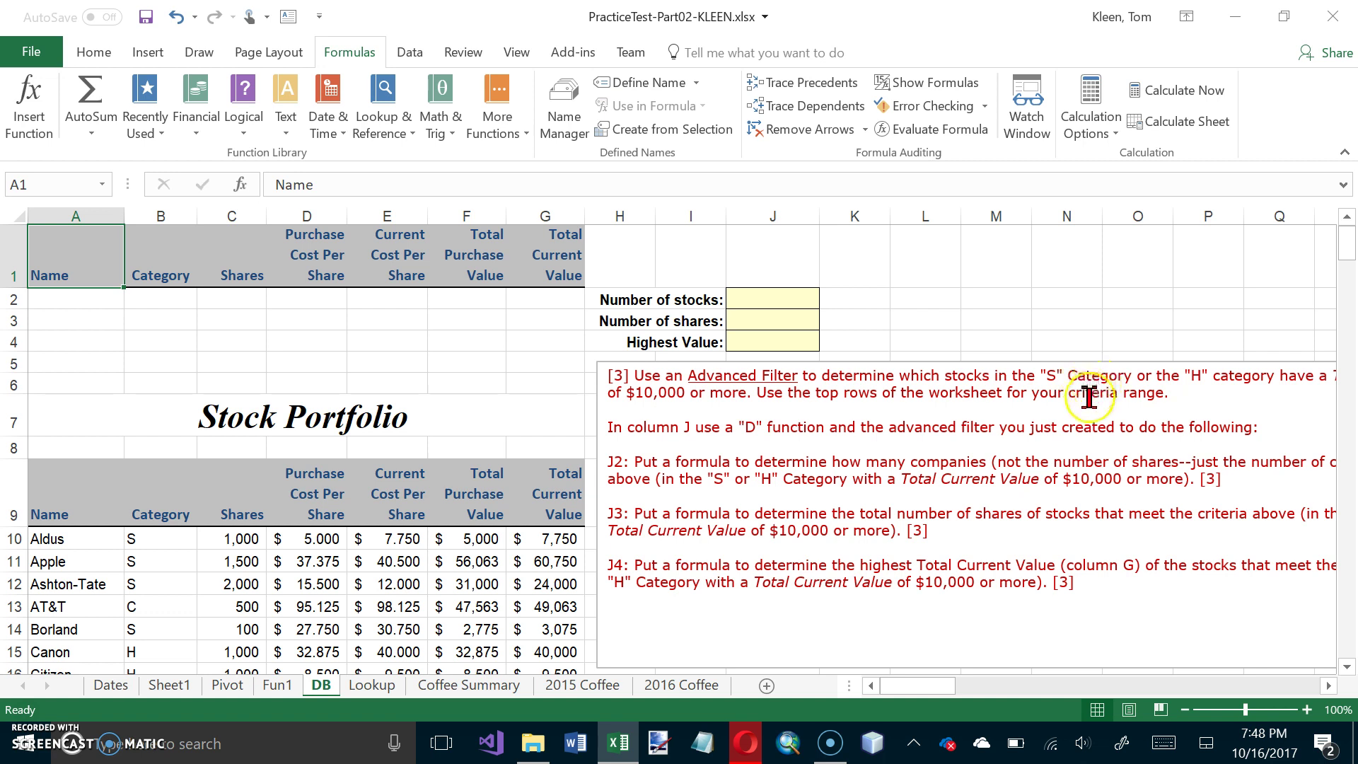
Enter criteria s and h in B2:B3, each with >=10000 in G2 and G3.
{"action": "left_click_drag", "start_coordinate": [947, 687], "coordinate": [966, 688]}
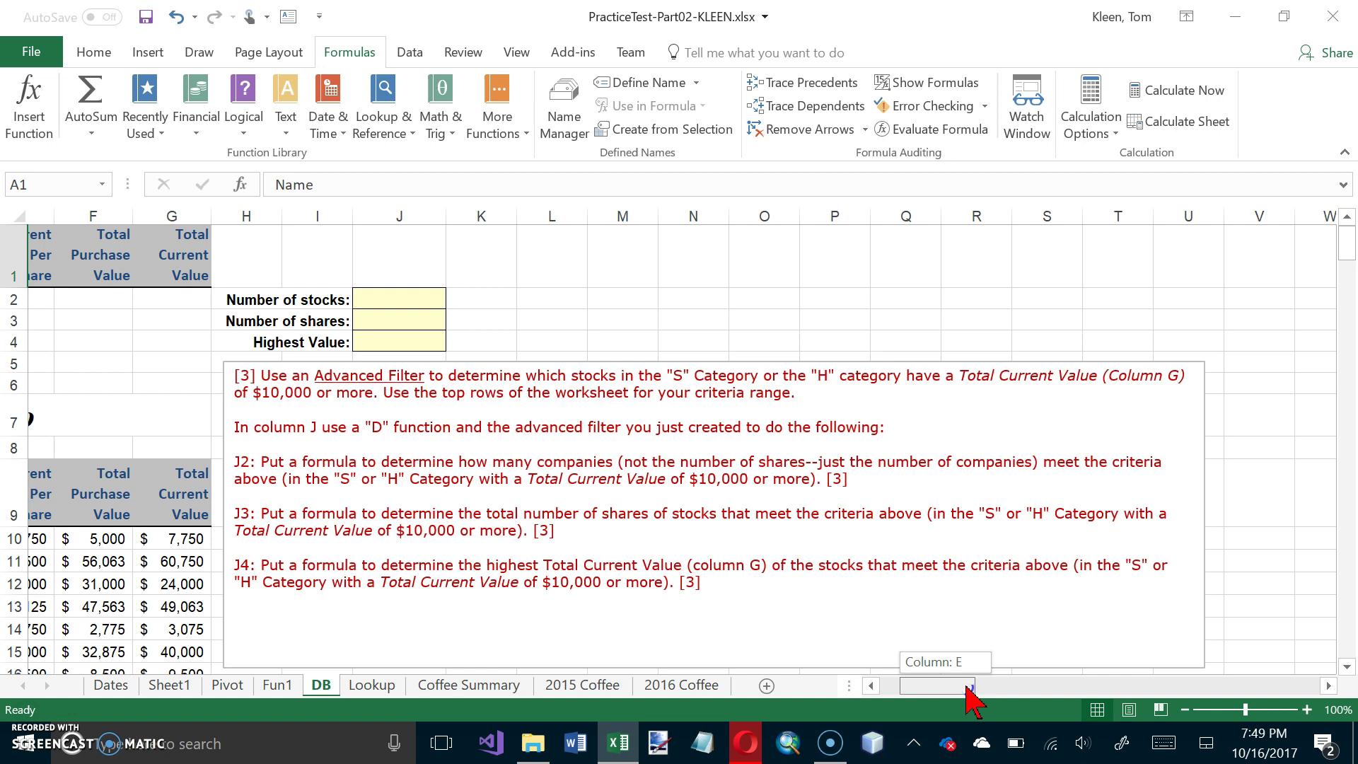
{"action": "left_click_drag", "start_coordinate": [966, 687], "coordinate": [942, 687]}
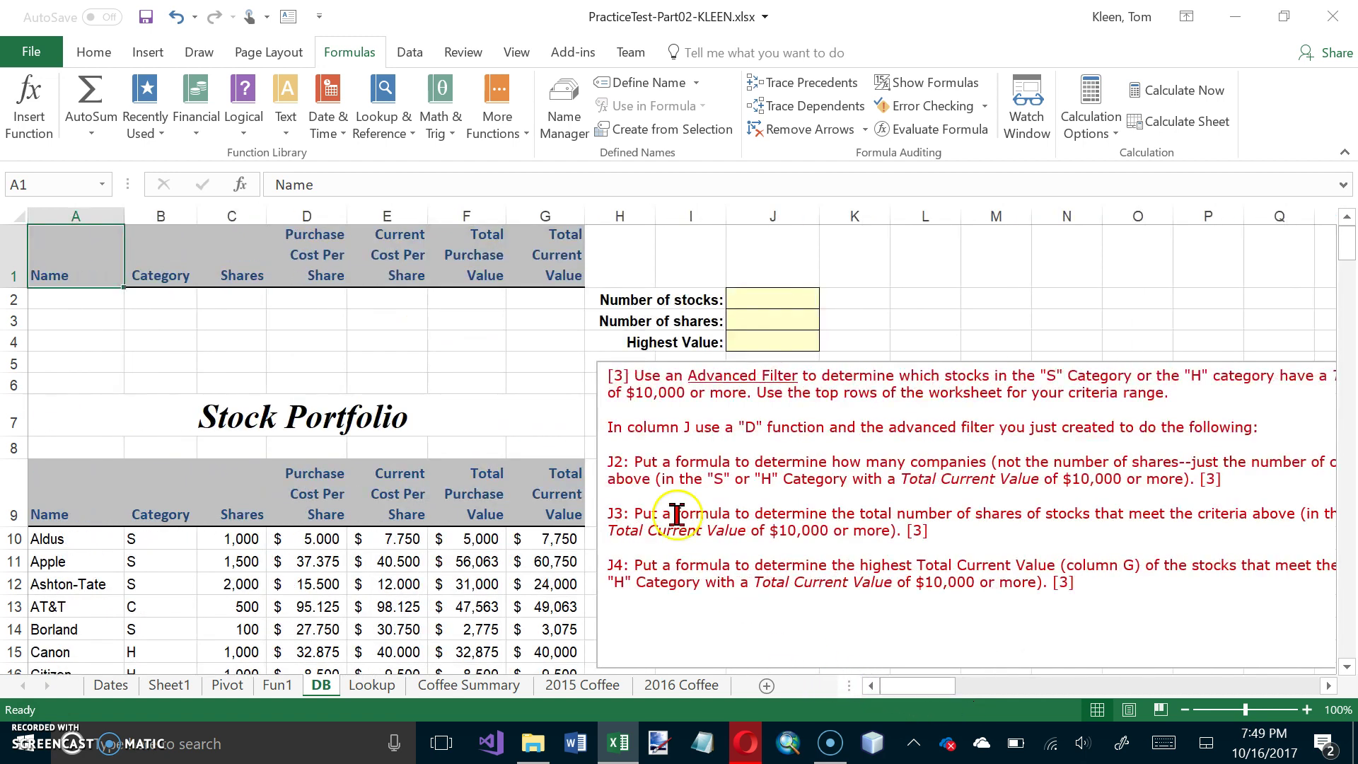
{"action": "left_click", "coordinate": [542, 298]}
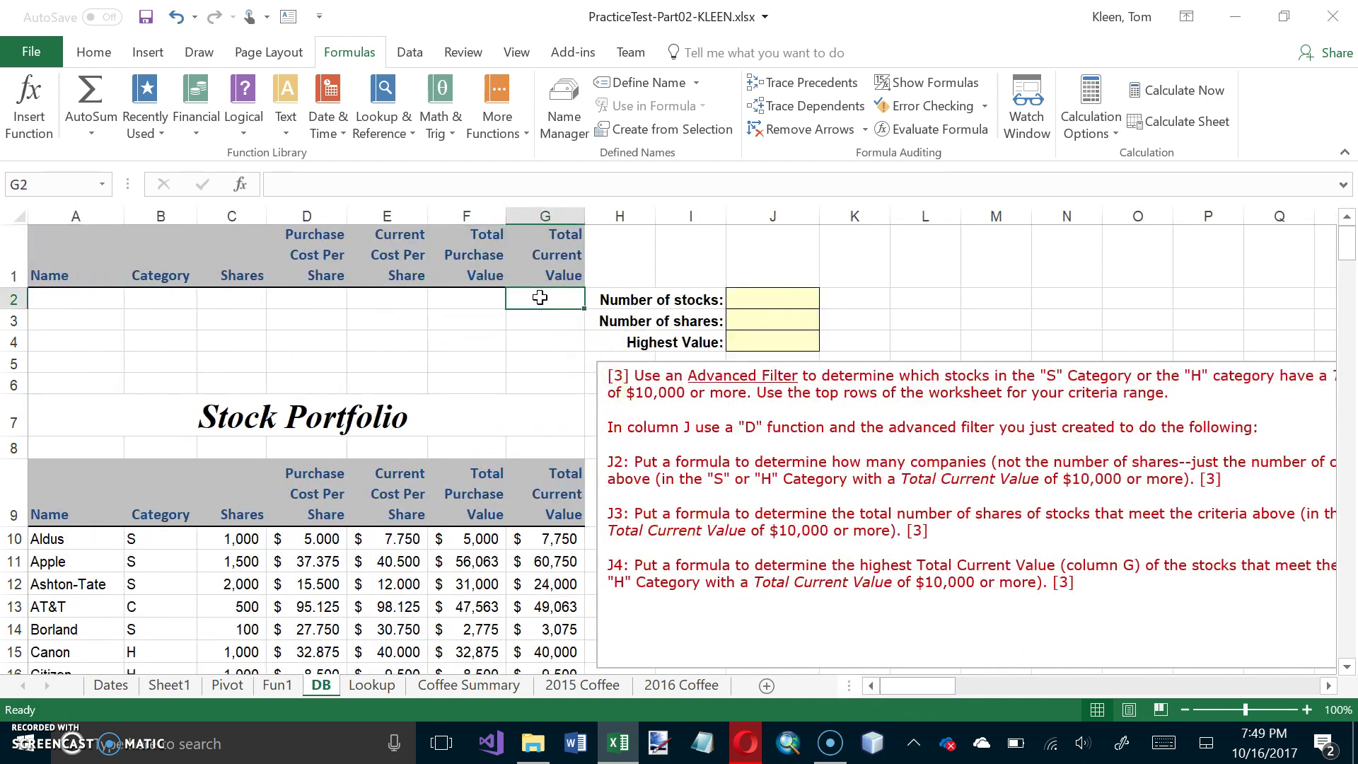
{"action": "type", "text": ">=10000"}
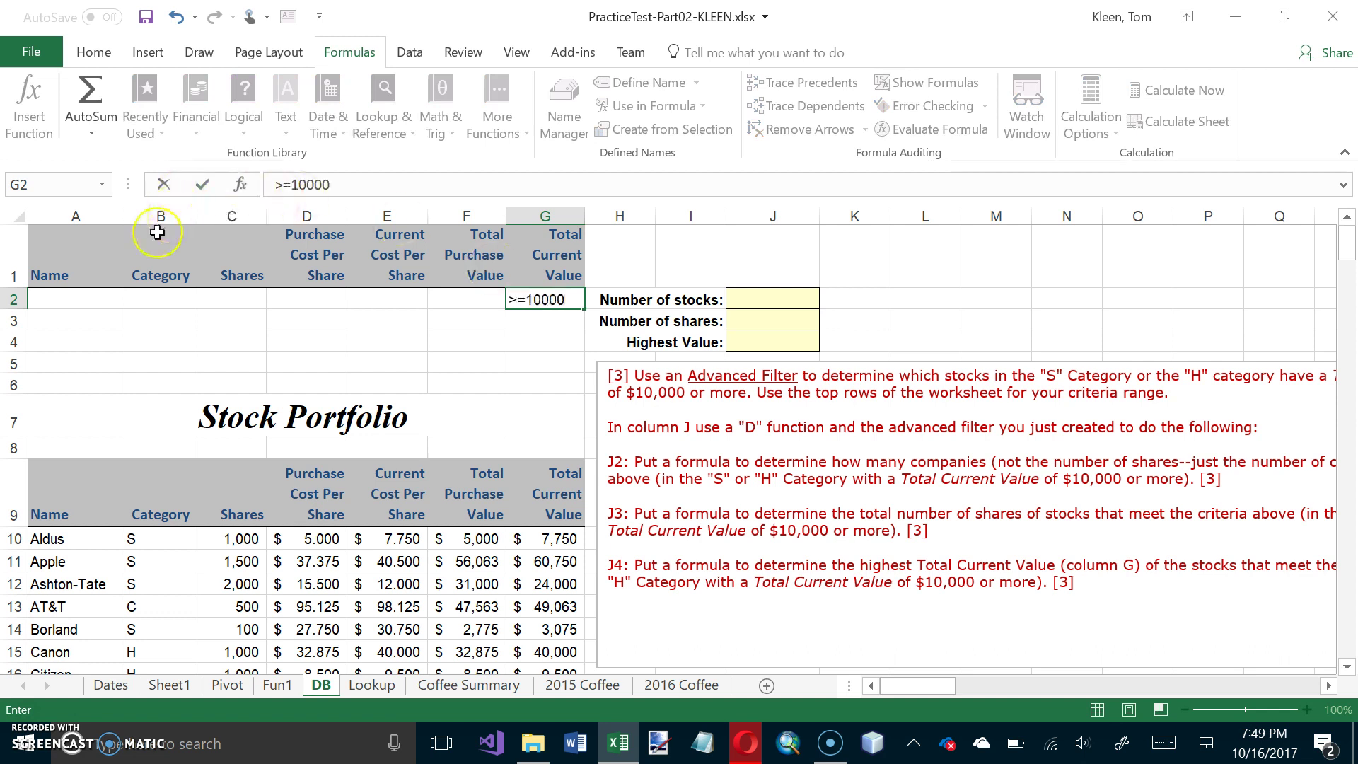
{"action": "left_click", "coordinate": [147, 295]}
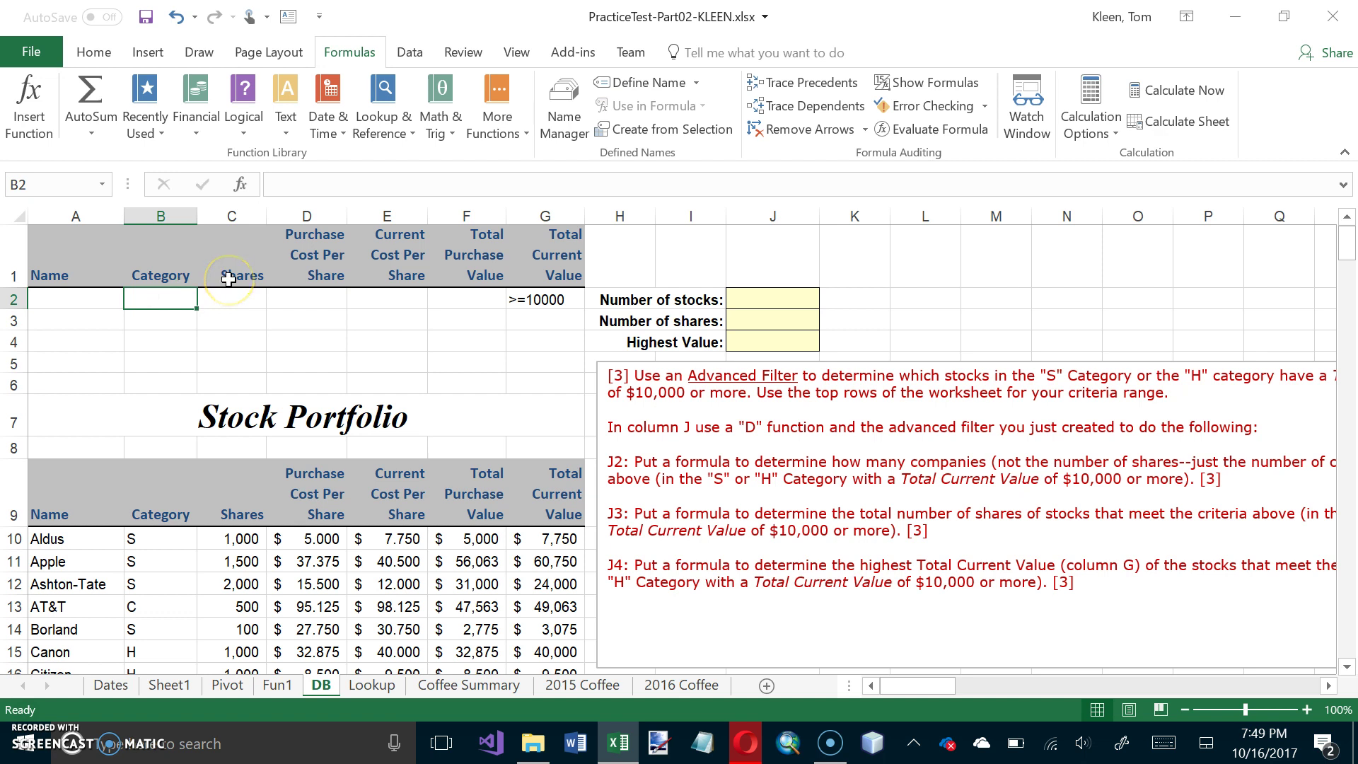
{"action": "type", "text": "s"}
{"action": "key", "text": "Return"}
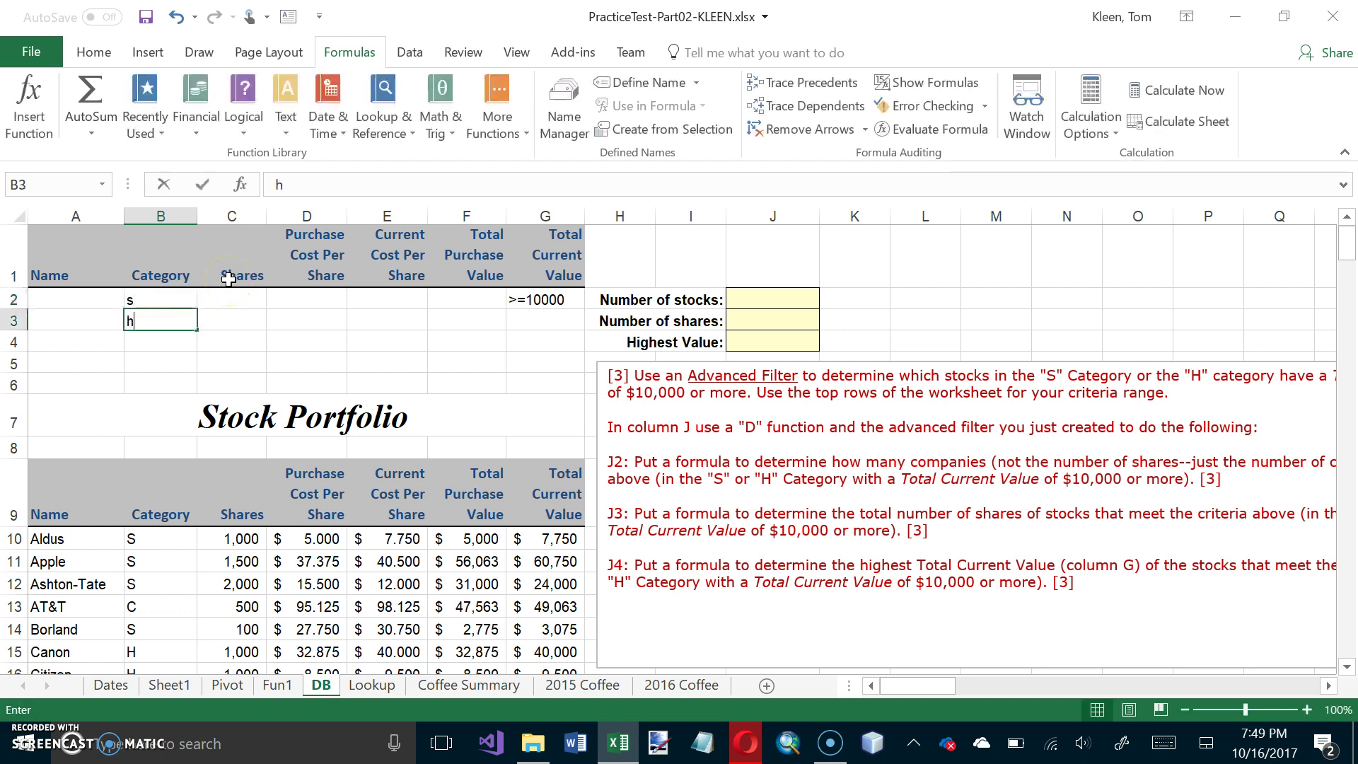
{"action": "type", "text": "h"}
{"action": "key", "text": "Right"}
{"action": "key", "text": "Right"}
{"action": "key", "text": "Right"}
{"action": "key", "text": "Right"}
{"action": "key", "text": "Right"}
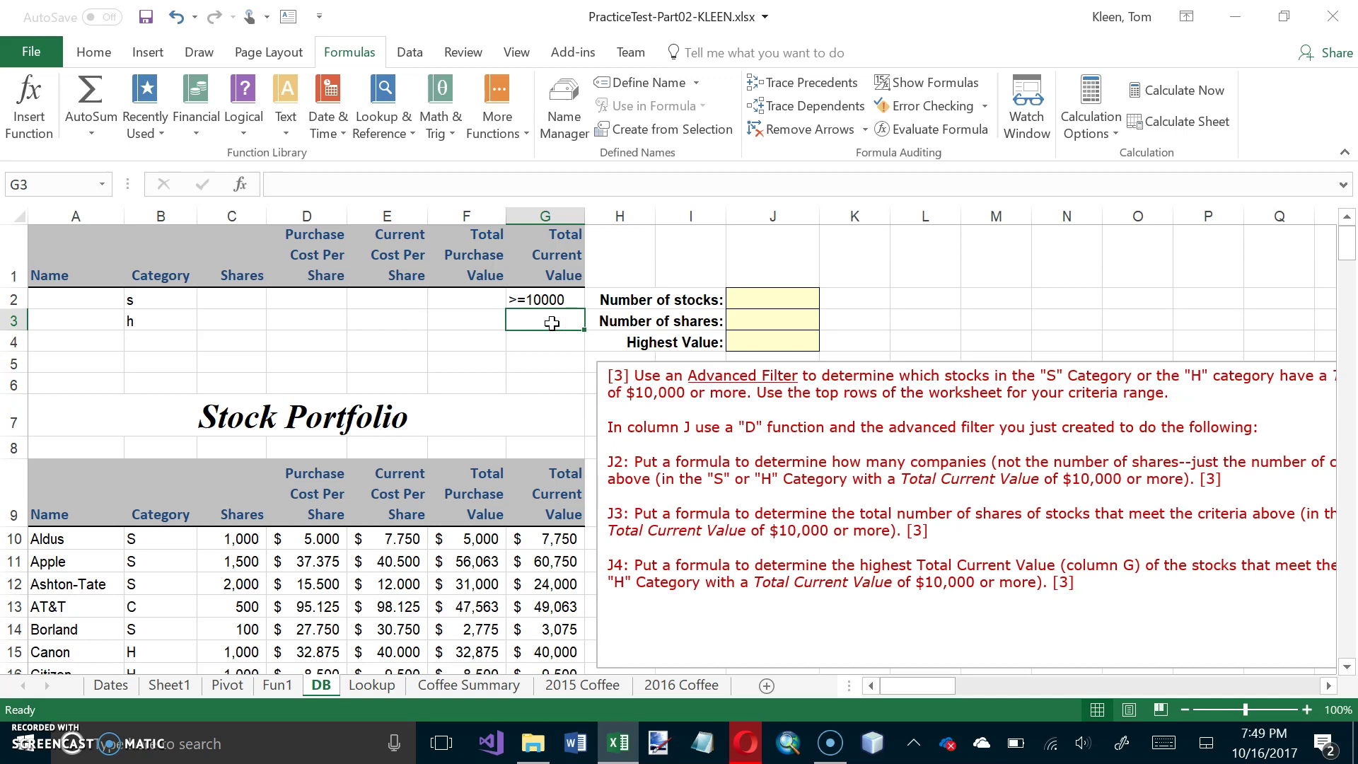
{"action": "type", "text": ">=10000"}
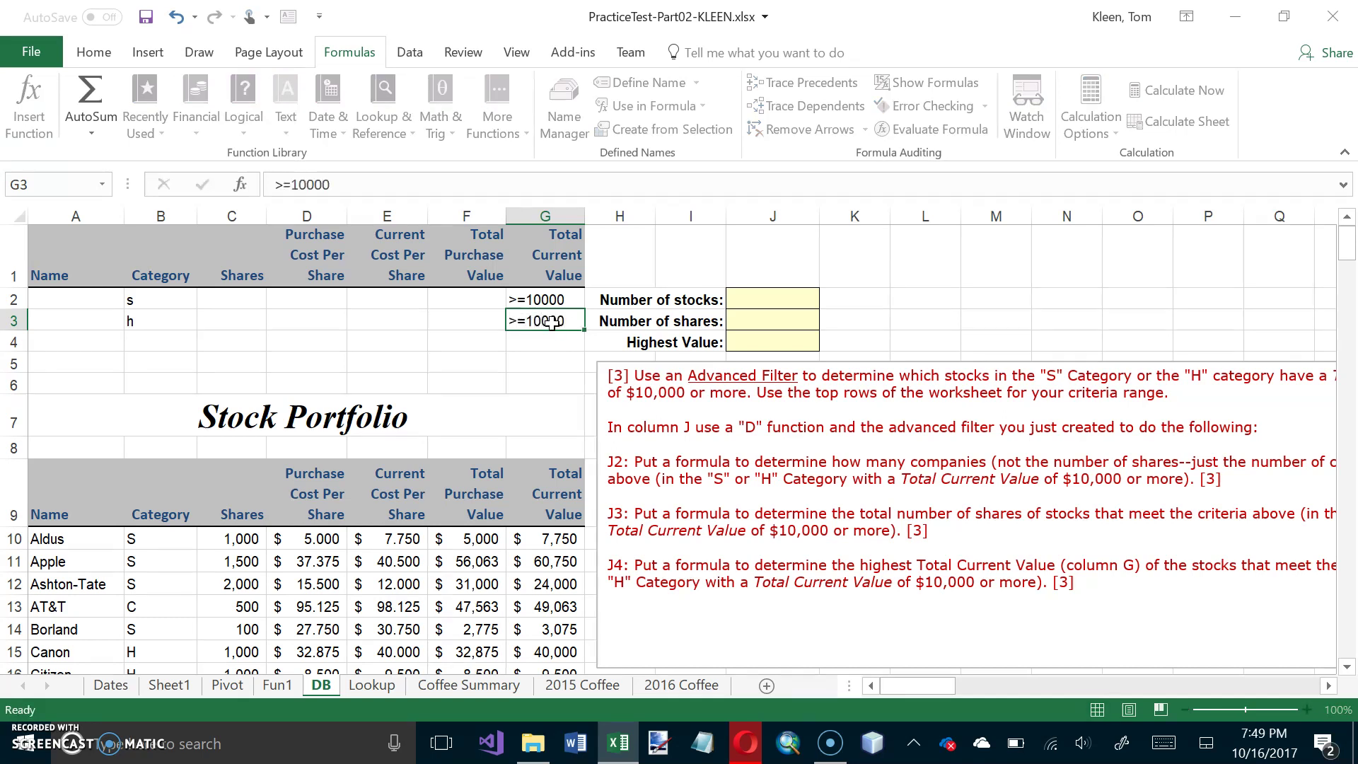
{"action": "key", "text": "Return"}
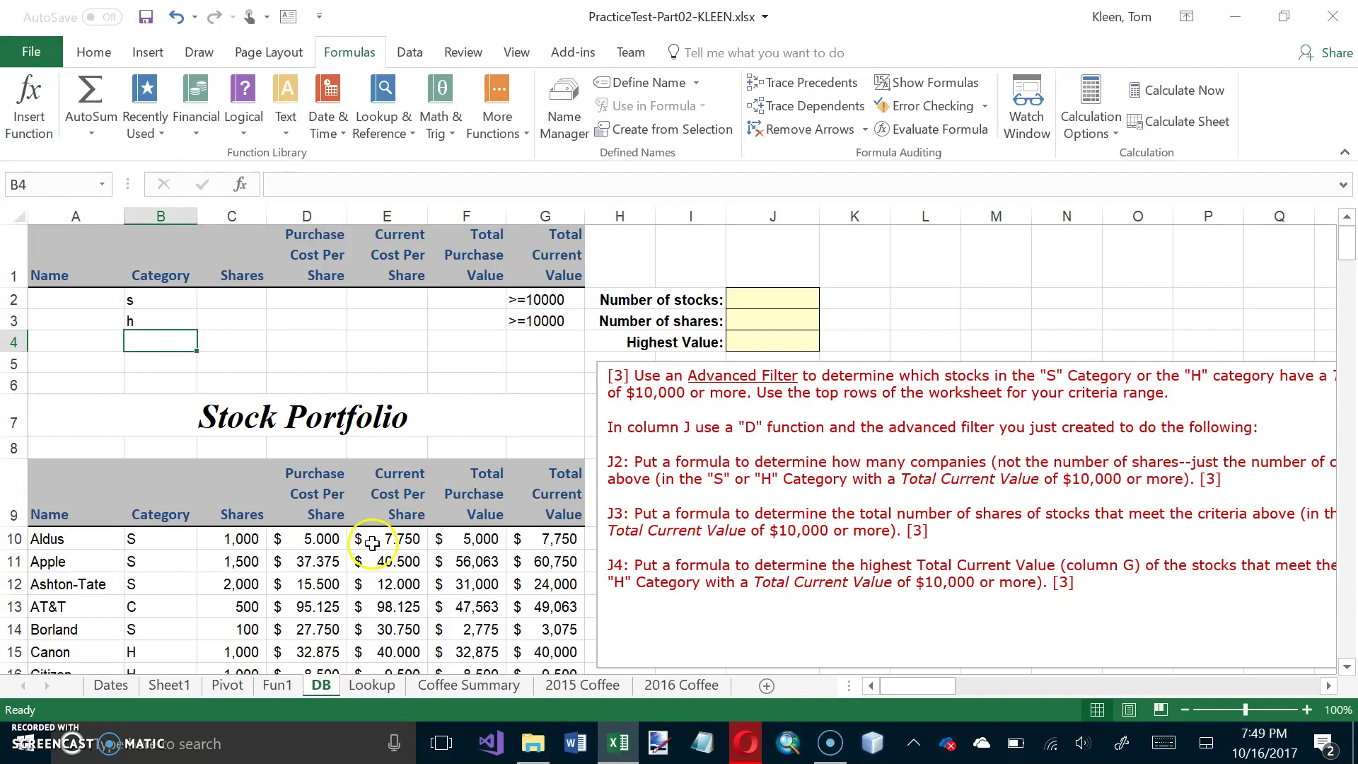
Open Advanced Filter for the stock list and begin selecting the criteria range.
{"action": "left_click", "coordinate": [342, 539]}
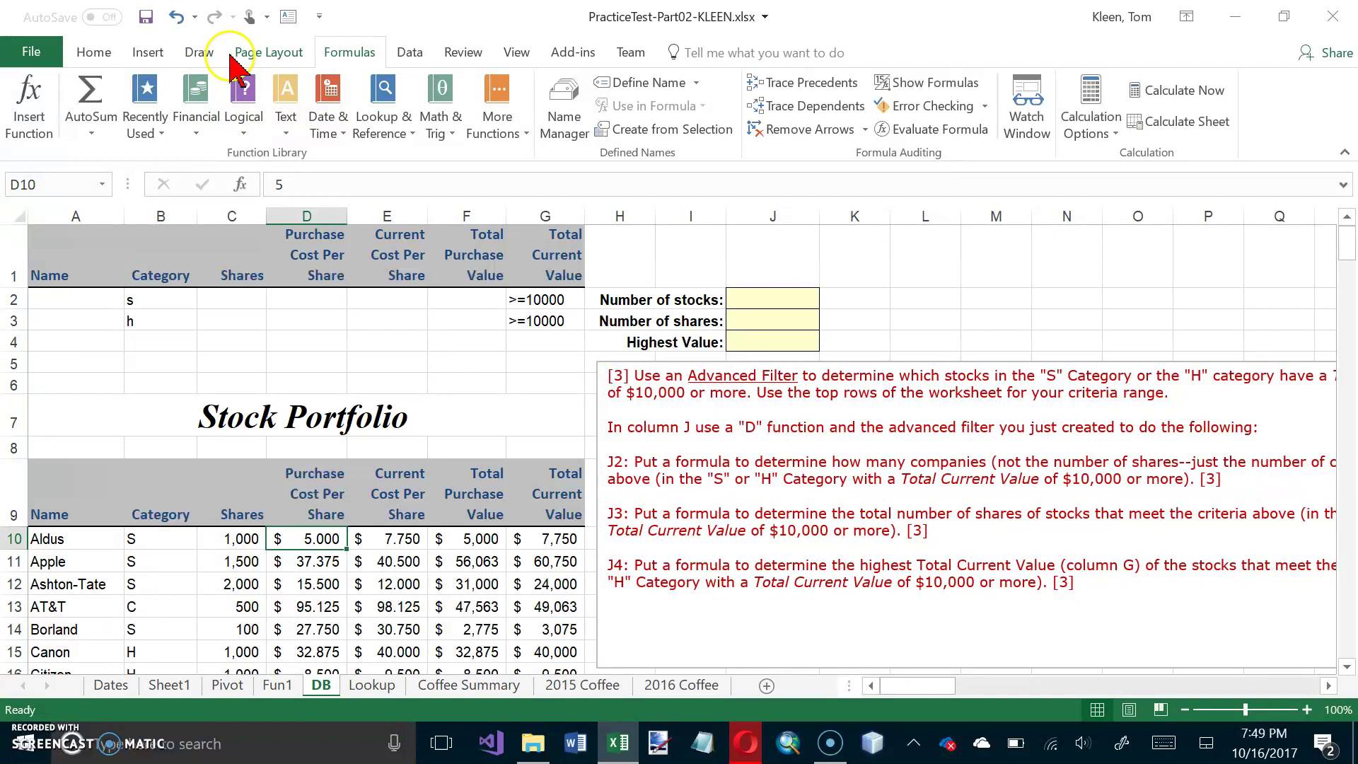
{"action": "left_click", "coordinate": [408, 55]}
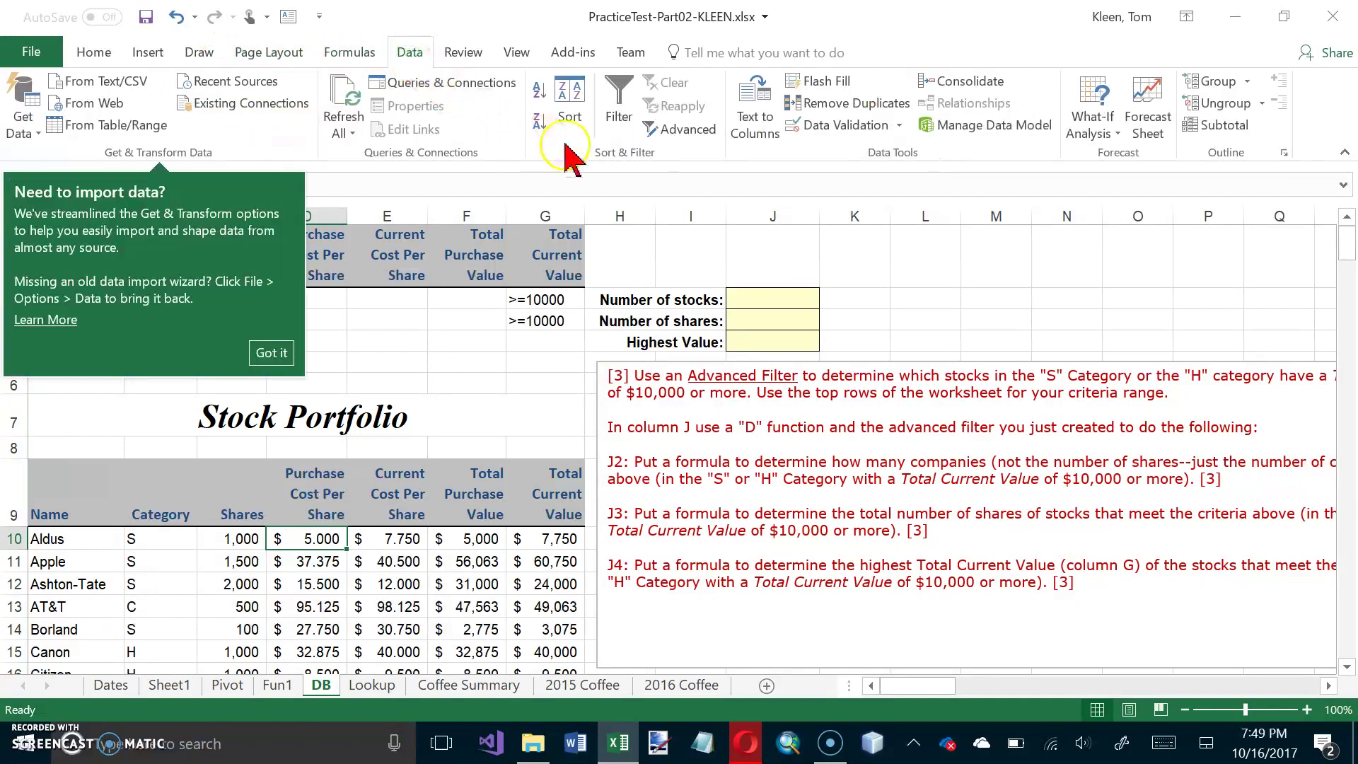
{"action": "left_click", "coordinate": [686, 131]}
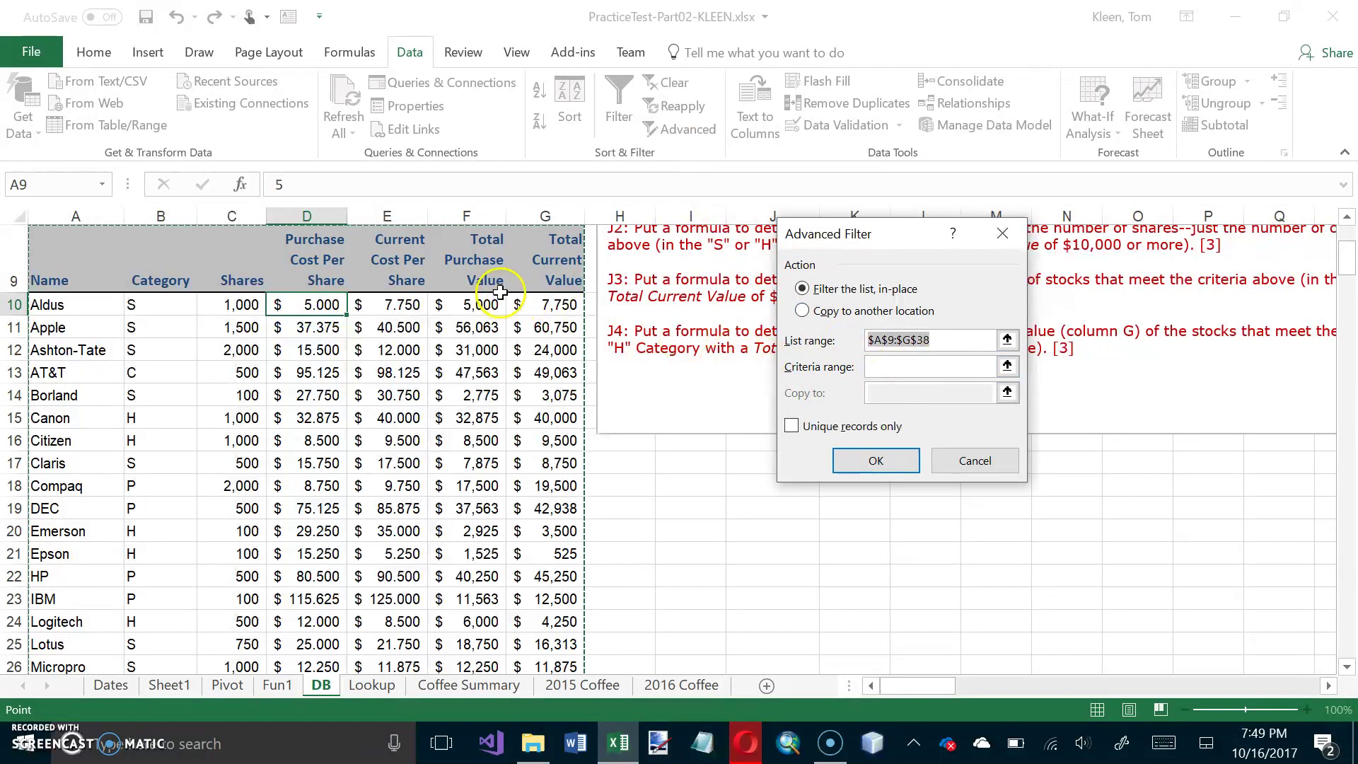
{"action": "scroll", "coordinate": [315, 328], "scroll_direction": "up", "scroll_amount": 1}
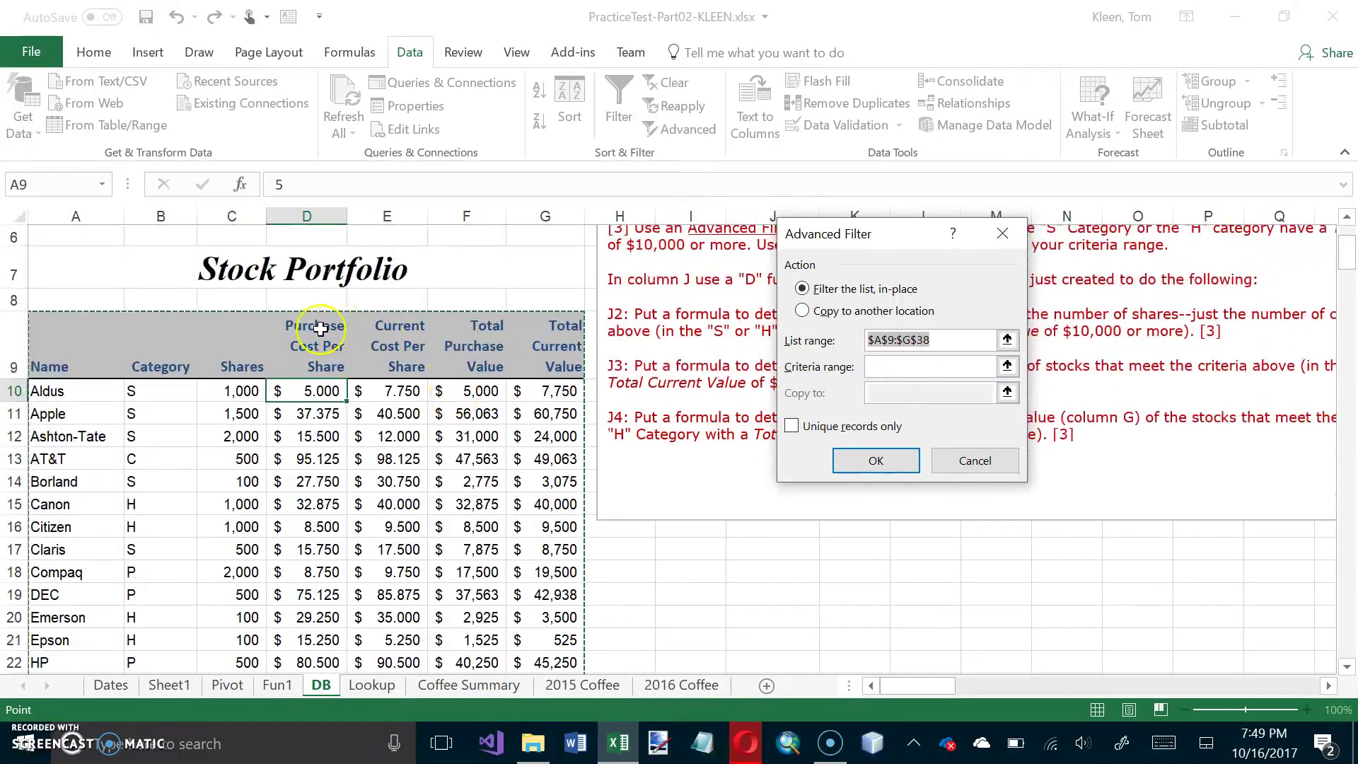
{"action": "left_click", "coordinate": [884, 367]}
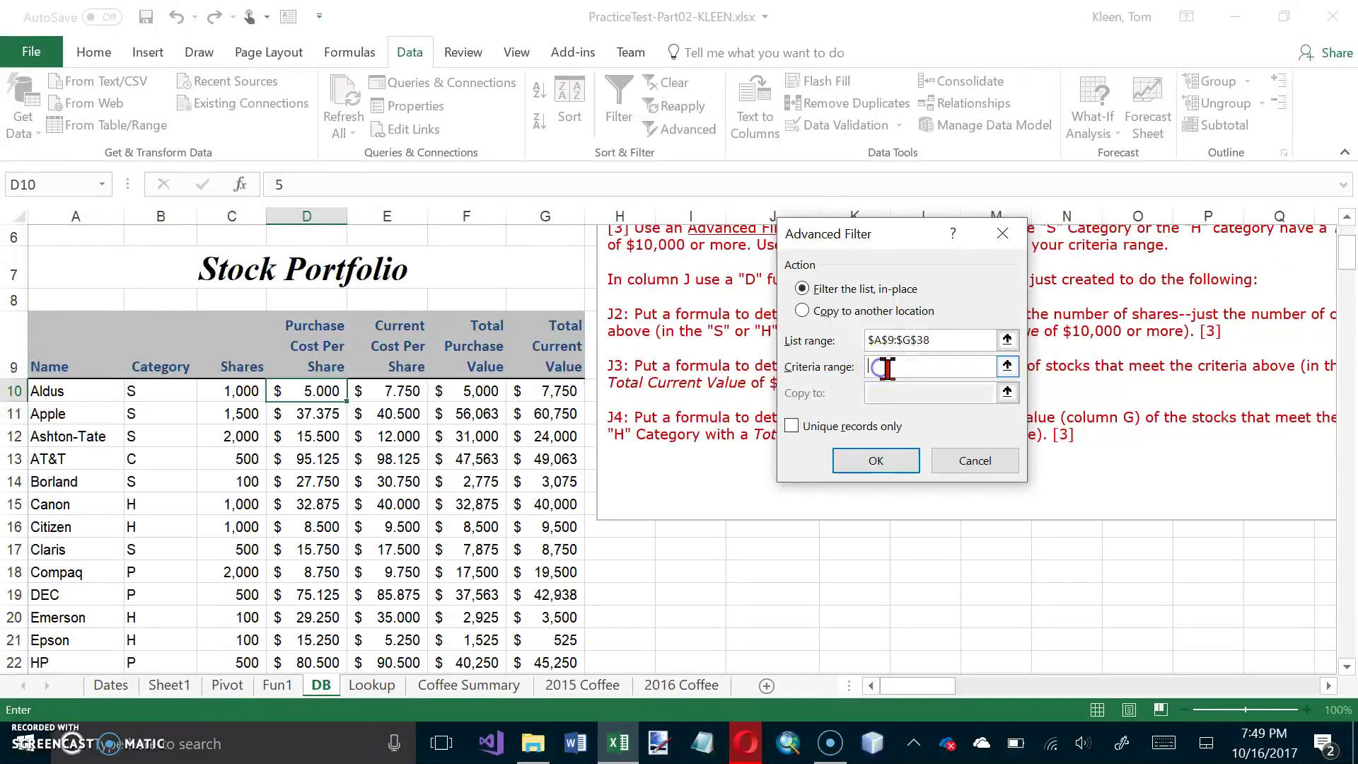
{"action": "left_click", "coordinate": [1007, 365]}
Use B1:G3 as criteria and filter in place, leaving 12 of 29 records.
{"action": "scroll", "coordinate": [531, 382], "scroll_direction": "up", "scroll_amount": 2}
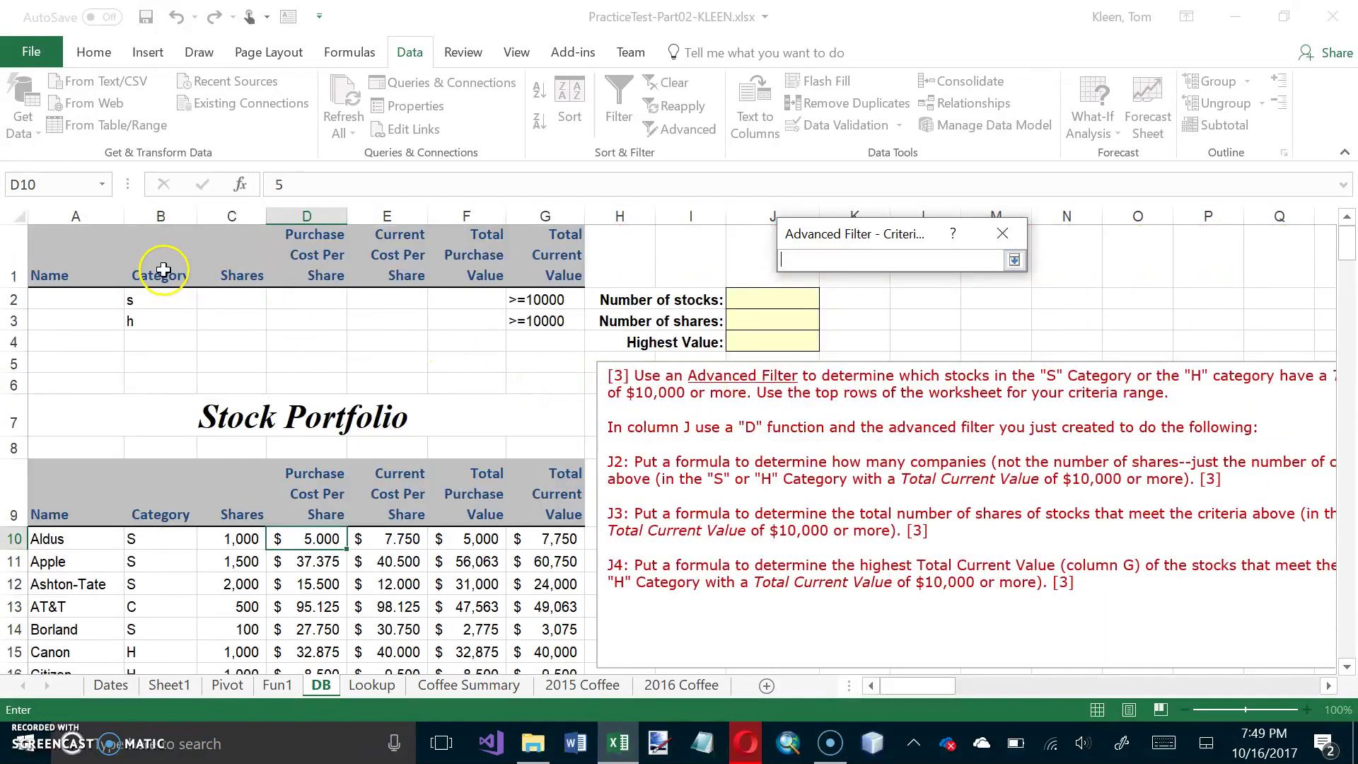
{"action": "left_click_drag", "start_coordinate": [164, 269], "coordinate": [527, 320]}
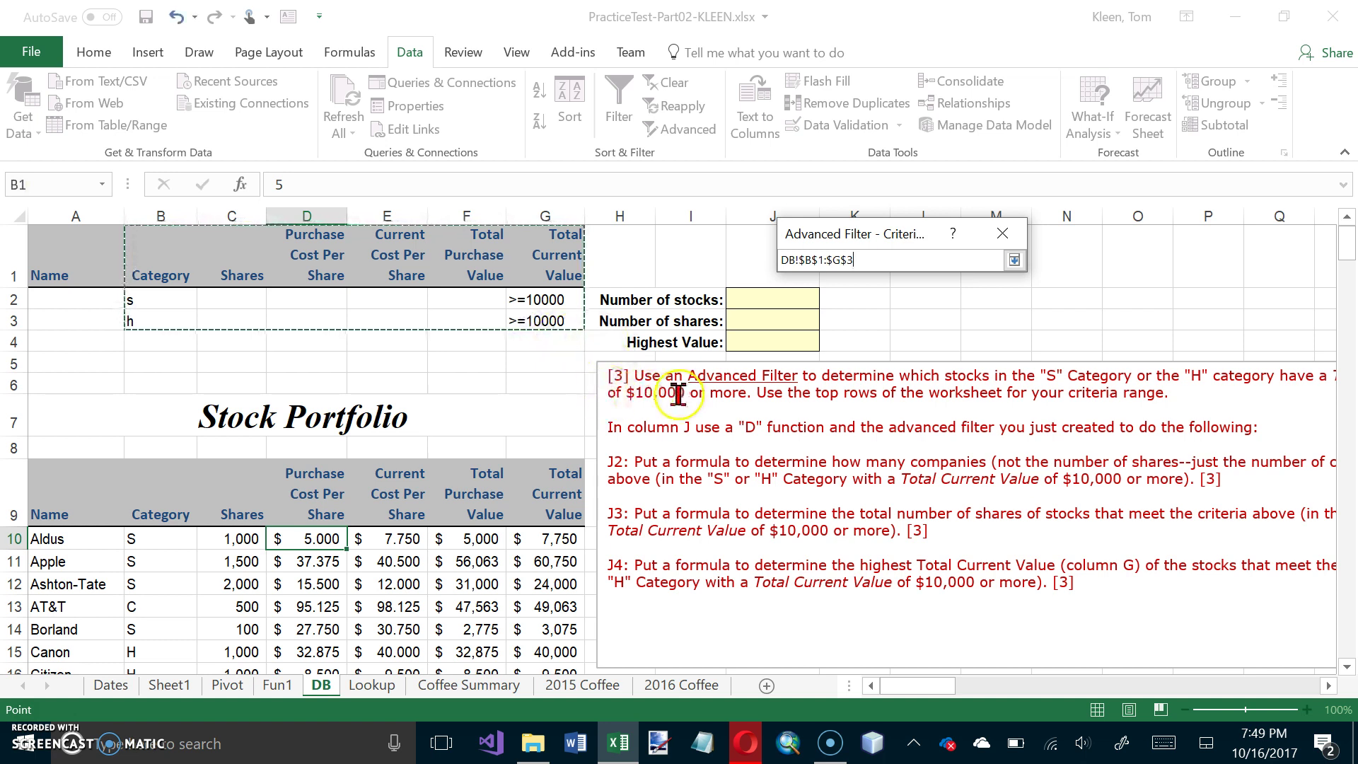
{"action": "left_click", "coordinate": [1014, 260]}
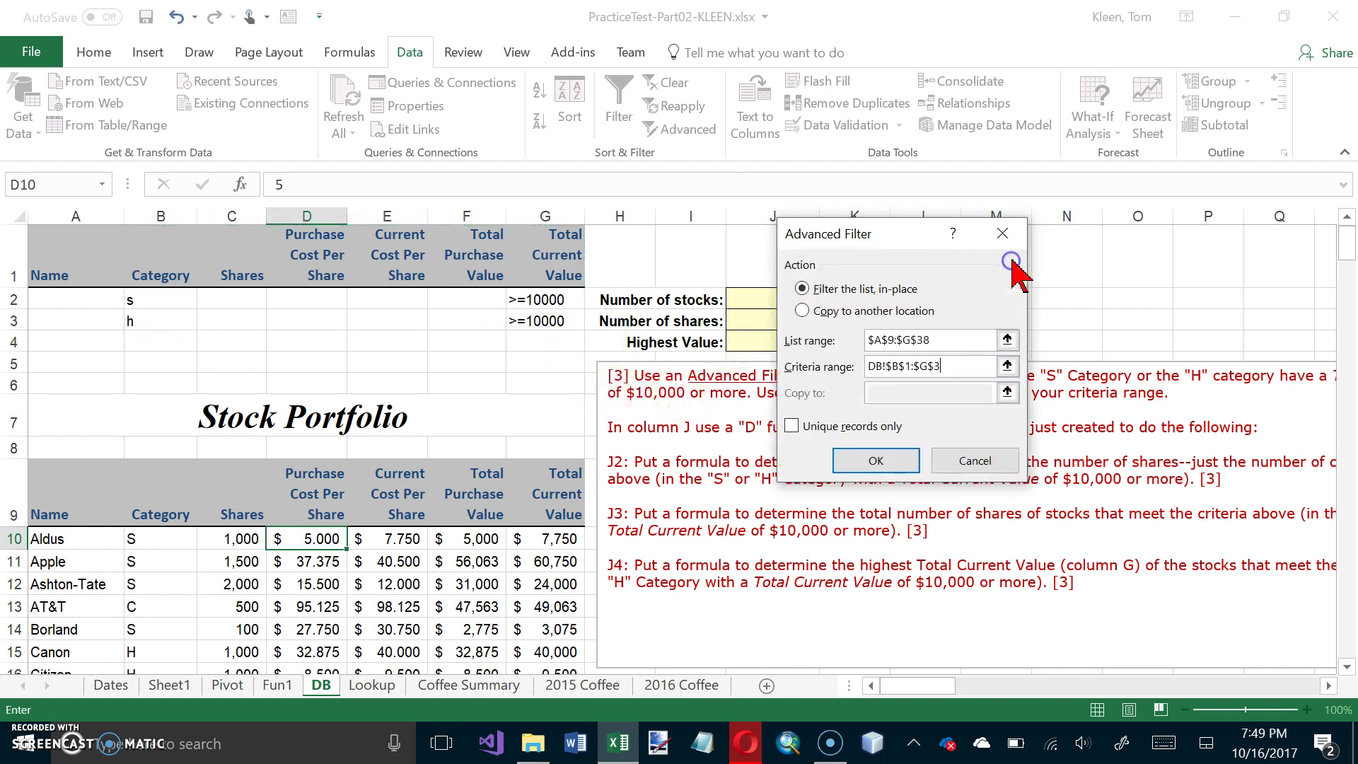
{"action": "left_click", "coordinate": [878, 462]}
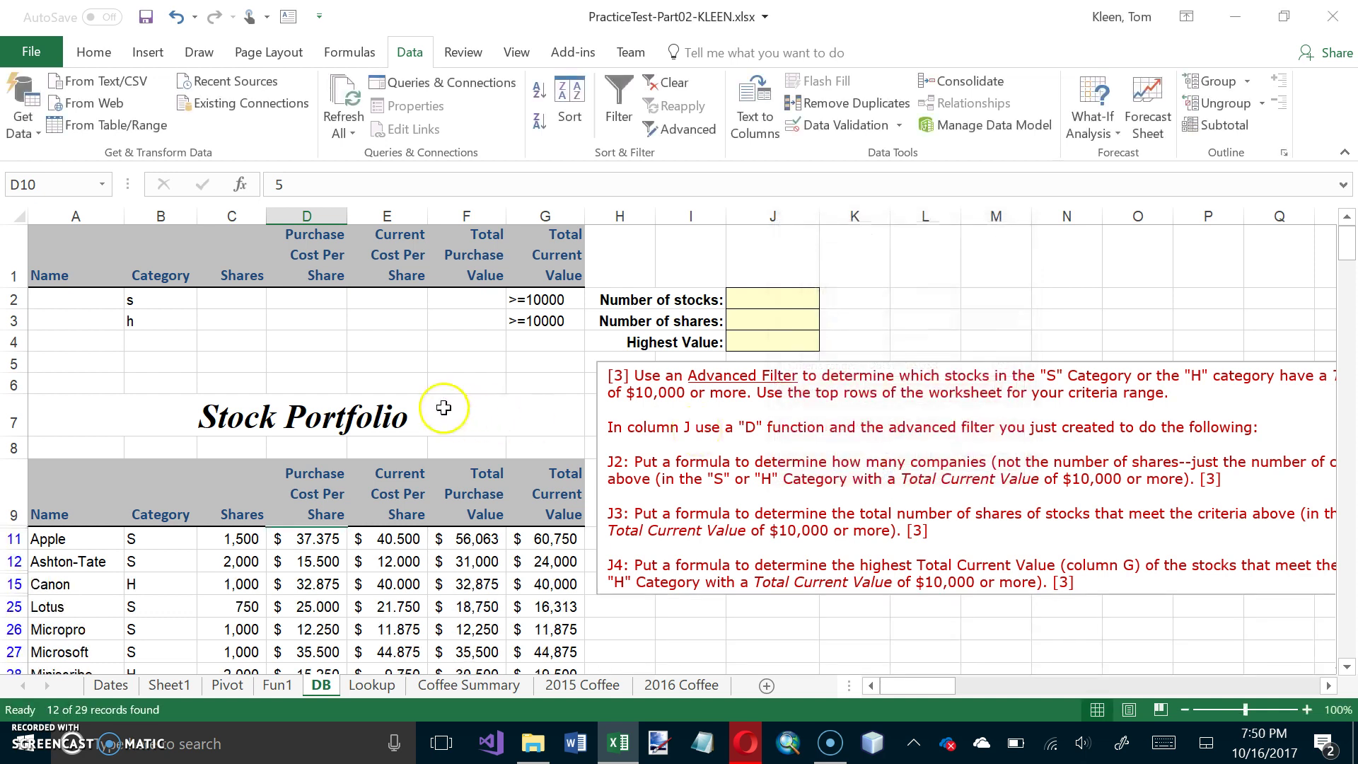
{"action": "scroll", "coordinate": [439, 406], "scroll_direction": "down", "scroll_amount": 2}
{"action": "scroll", "coordinate": [443, 408], "scroll_direction": "down", "scroll_amount": 1}
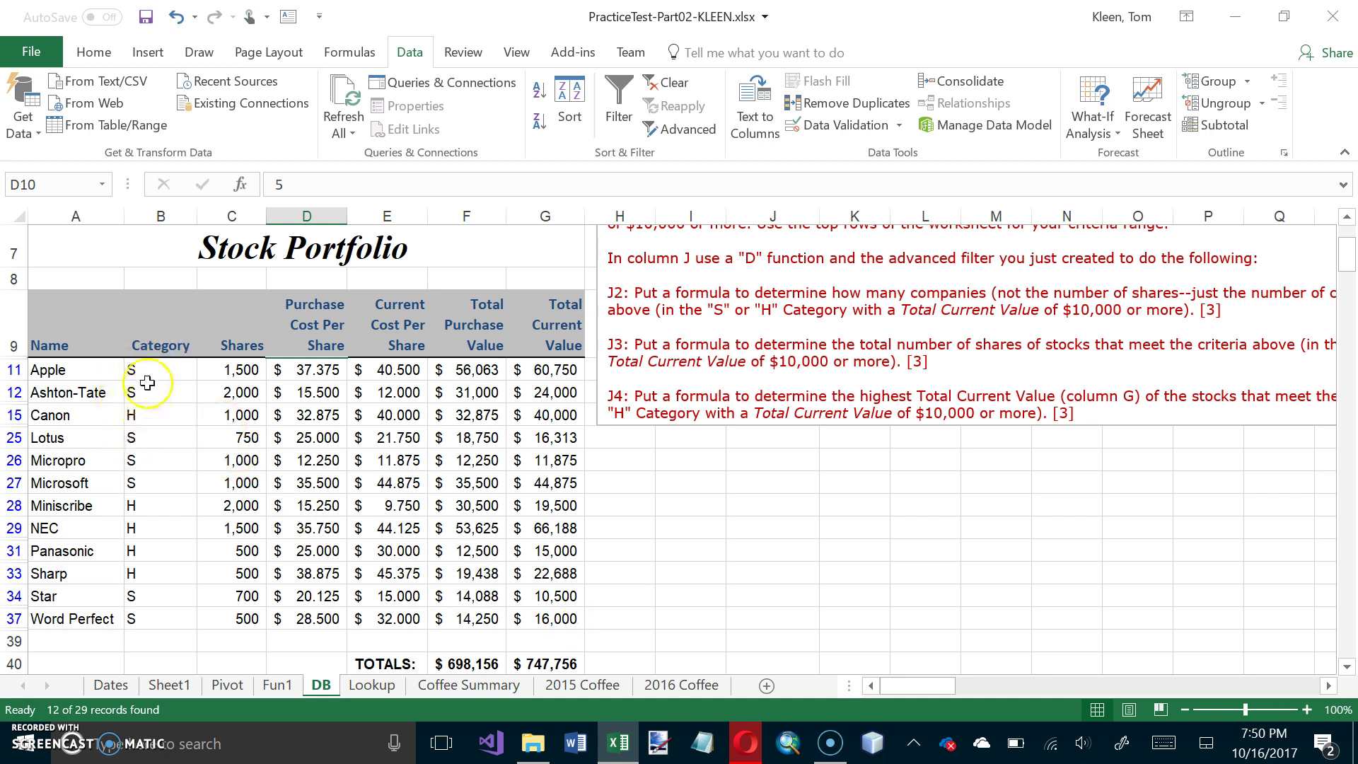
{"action": "scroll", "coordinate": [403, 460], "scroll_direction": "up", "scroll_amount": 2}
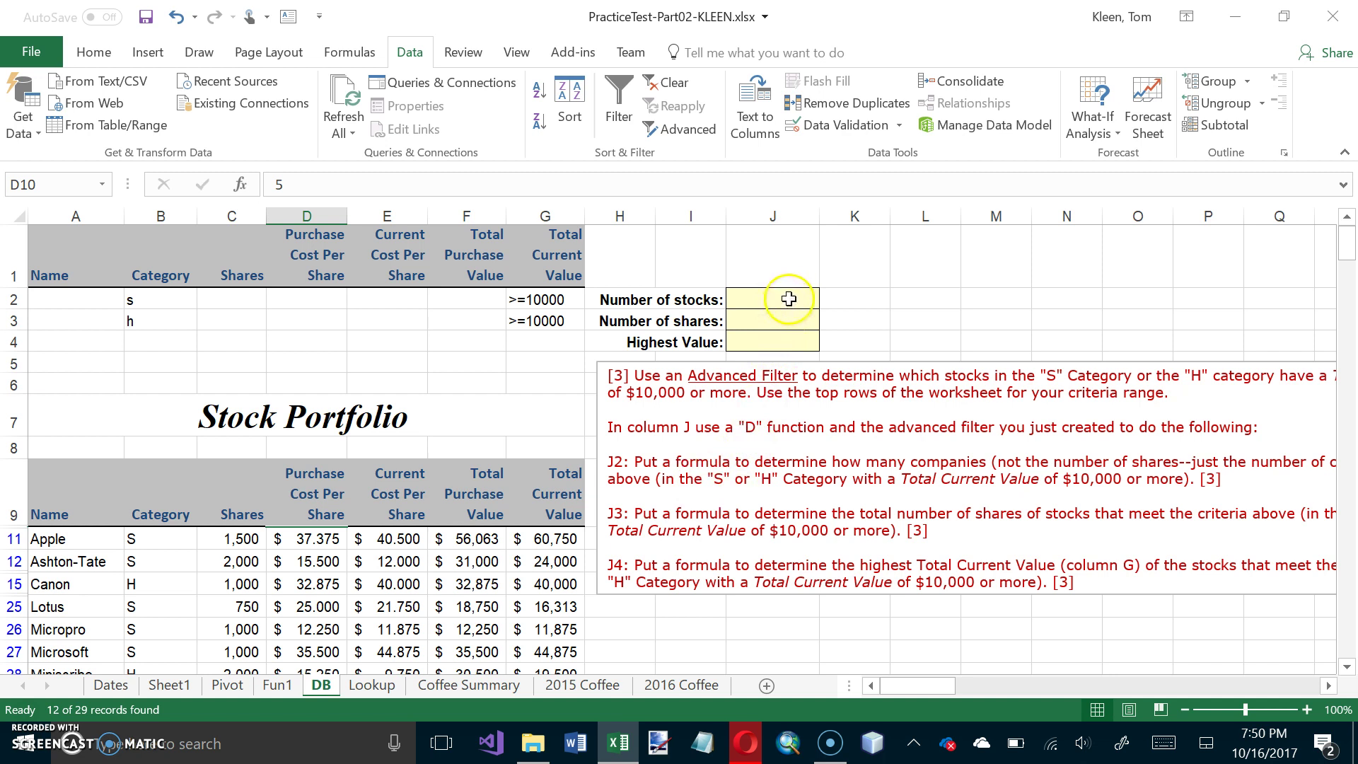
In cell J2, start a DCOUNT function picked from the Database function category.
{"action": "left_click", "coordinate": [747, 430]}
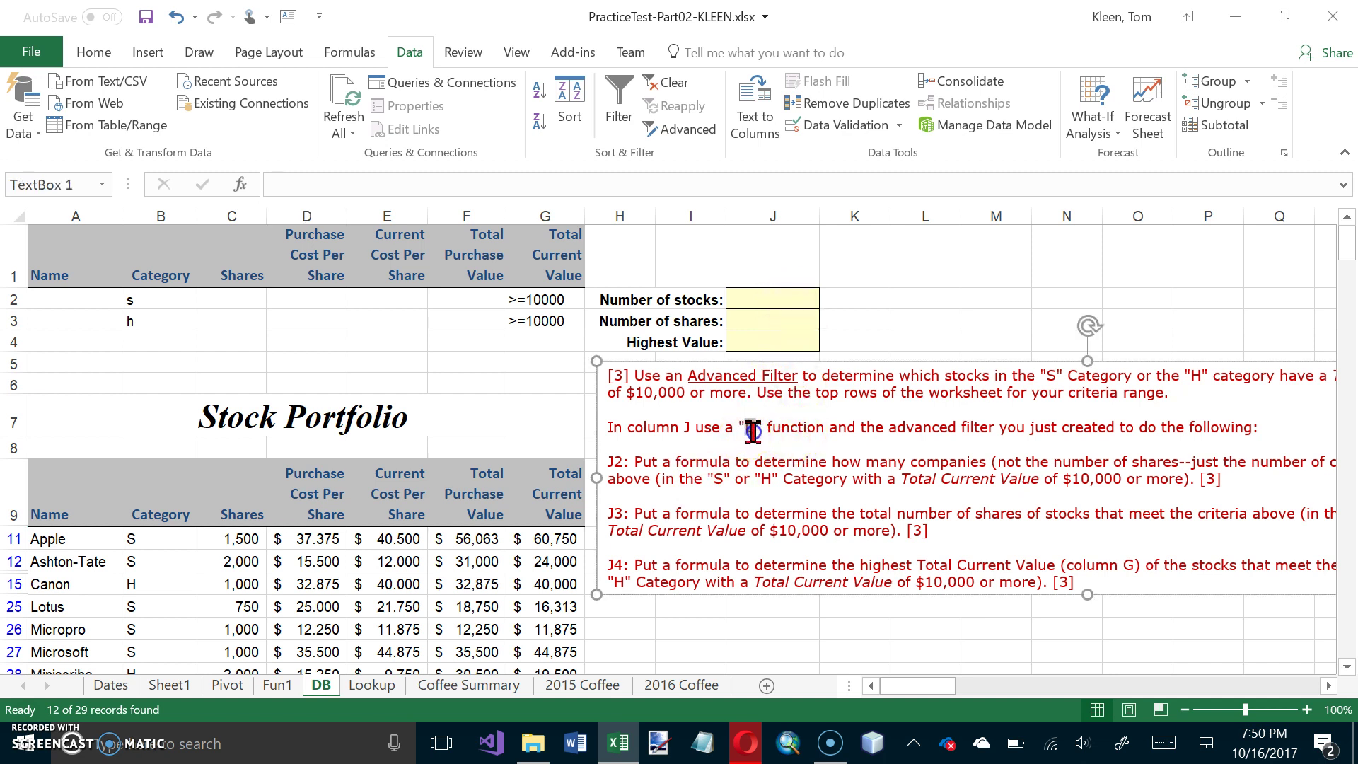
{"action": "double_click", "coordinate": [751, 429]}
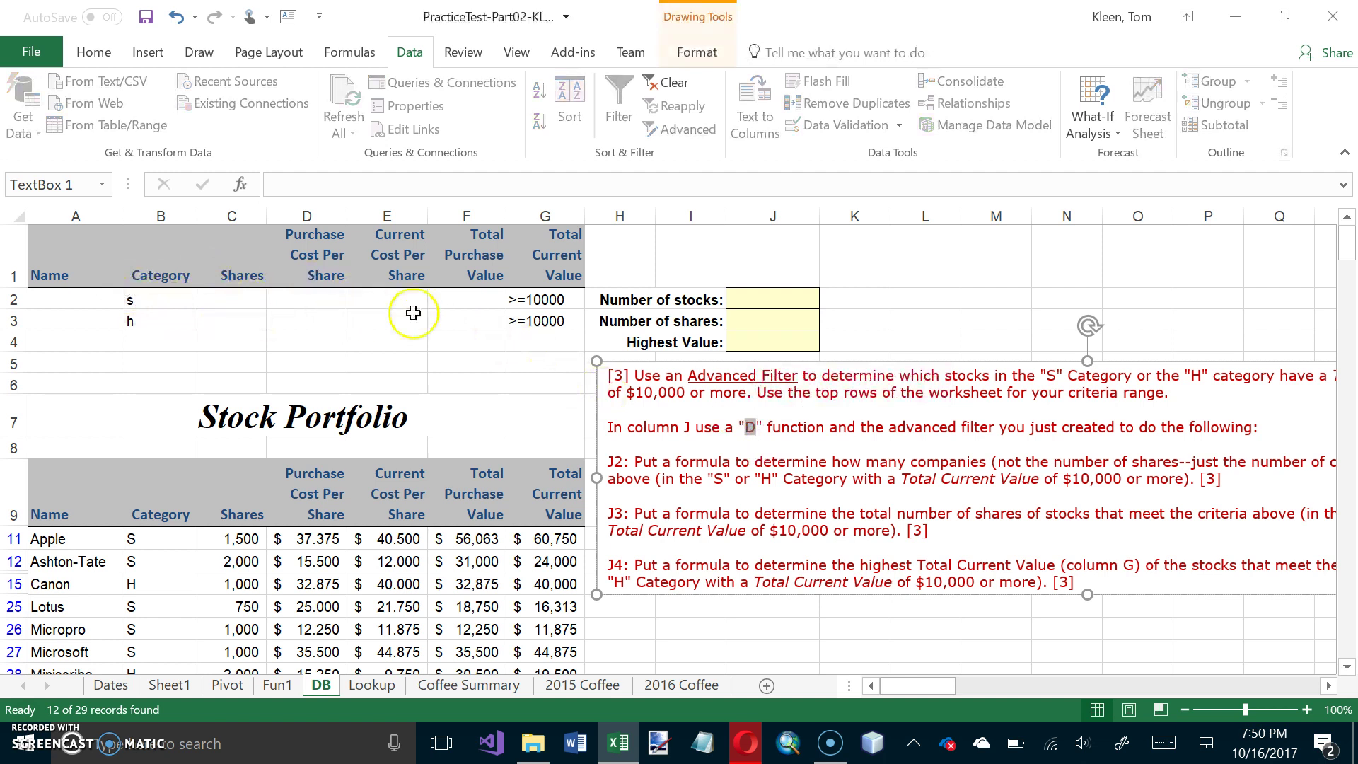
{"action": "left_click", "coordinate": [757, 297]}
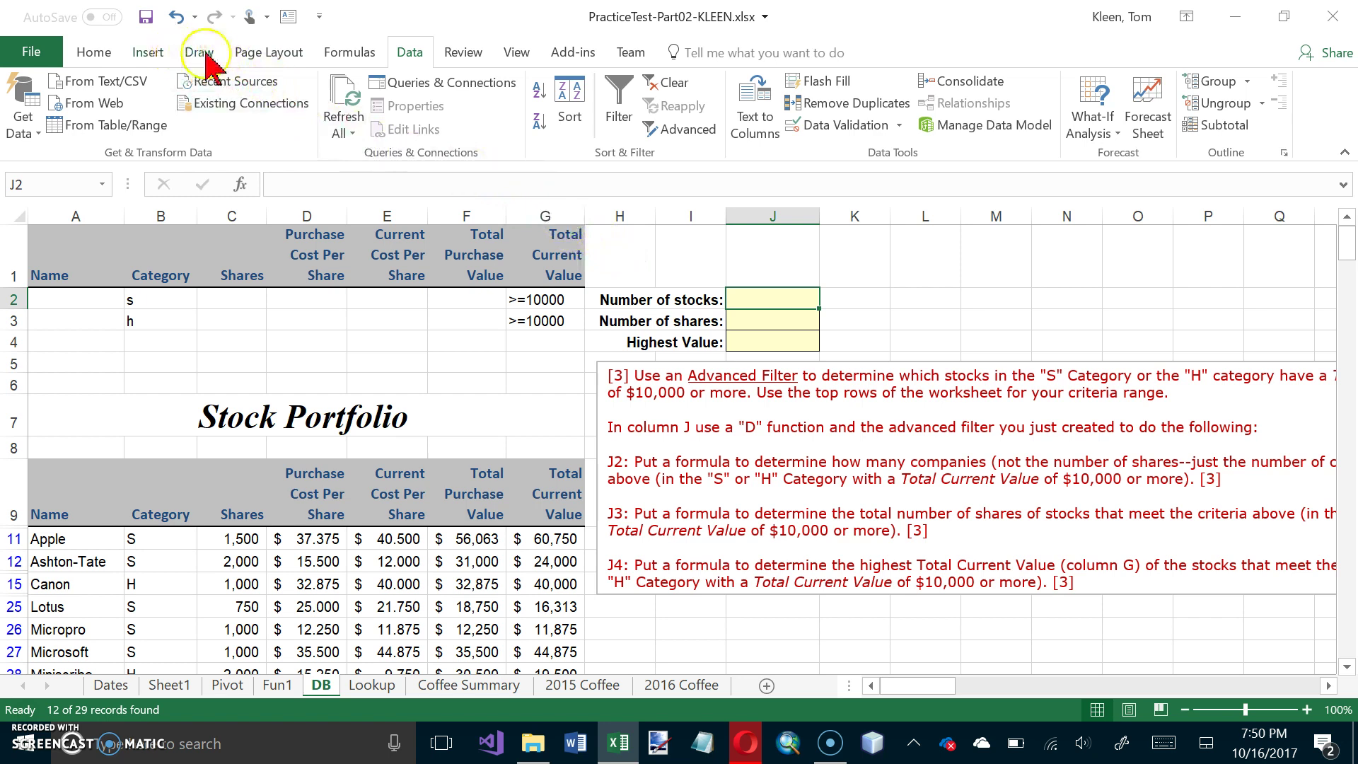
{"action": "left_click", "coordinate": [349, 53]}
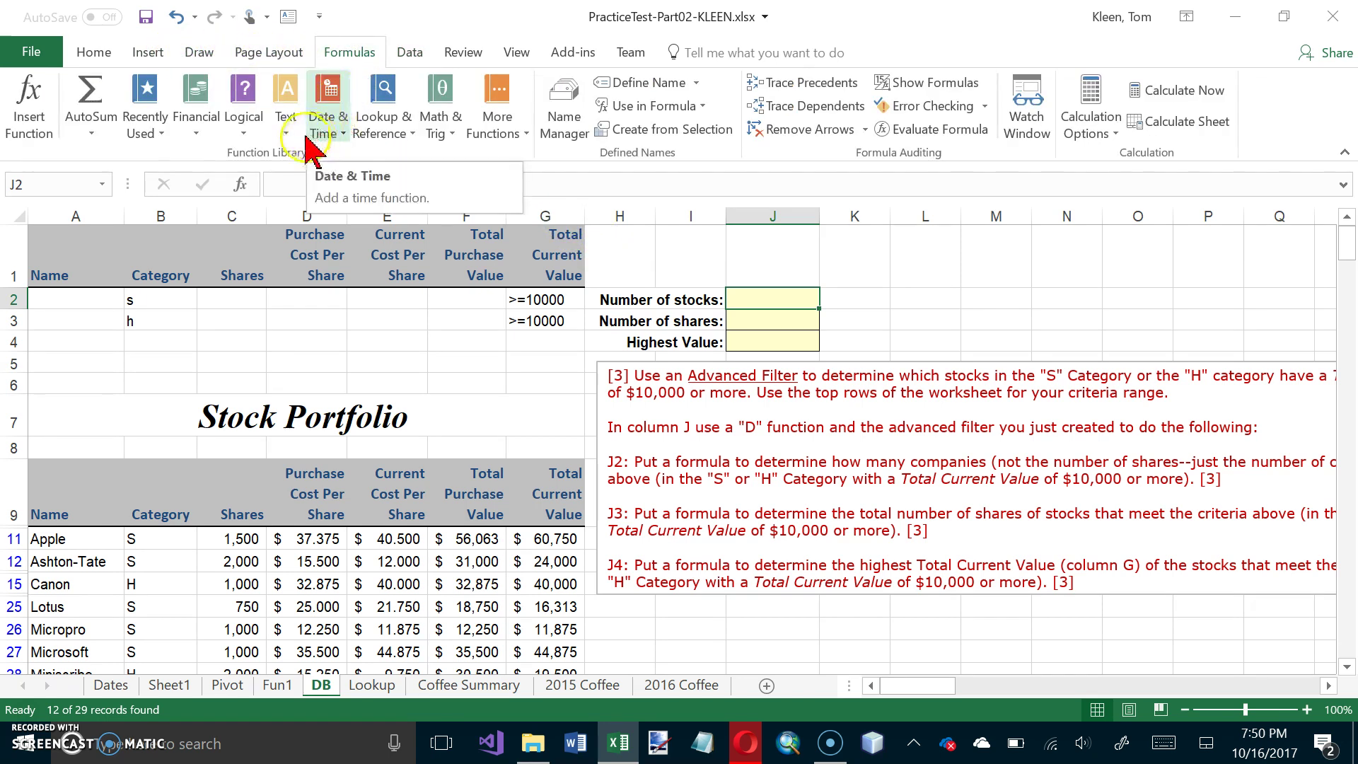
{"action": "left_click", "coordinate": [29, 99]}
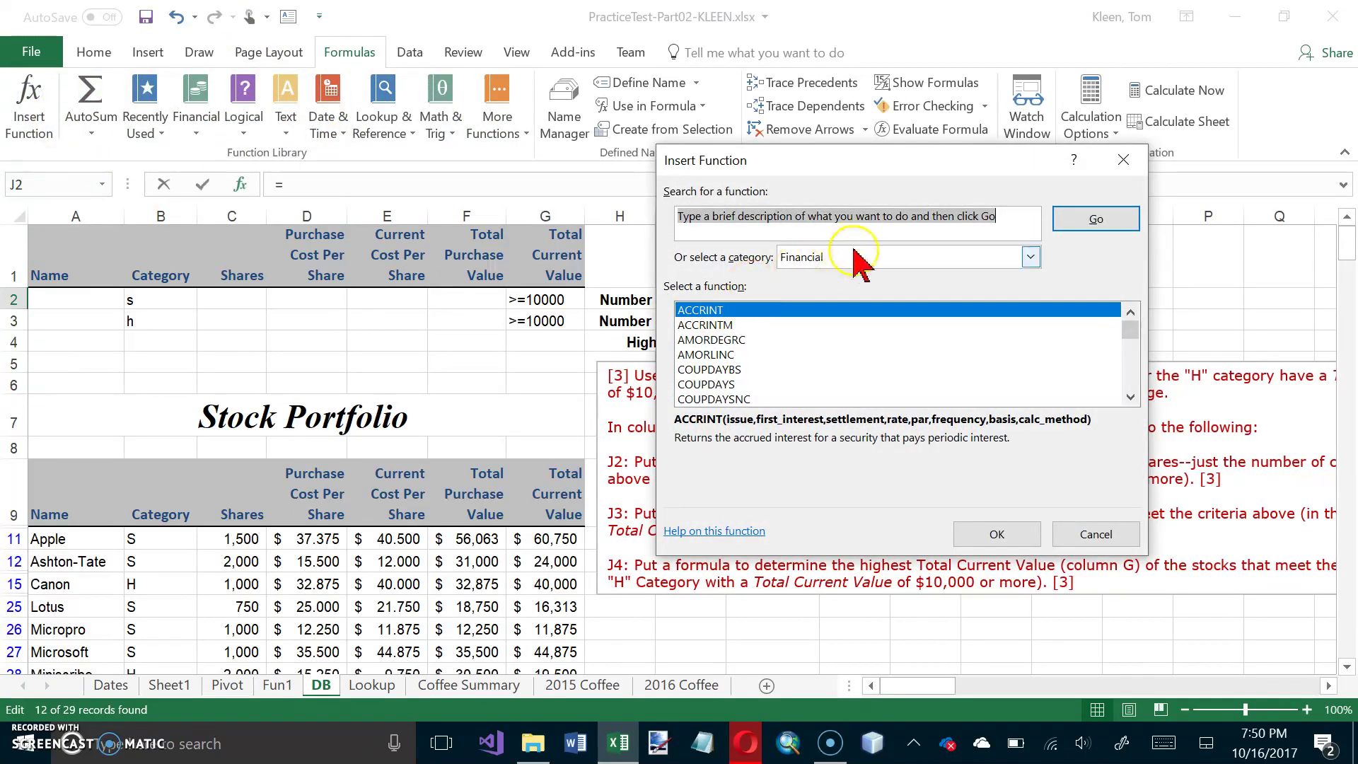
{"action": "left_click", "coordinate": [1030, 258]}
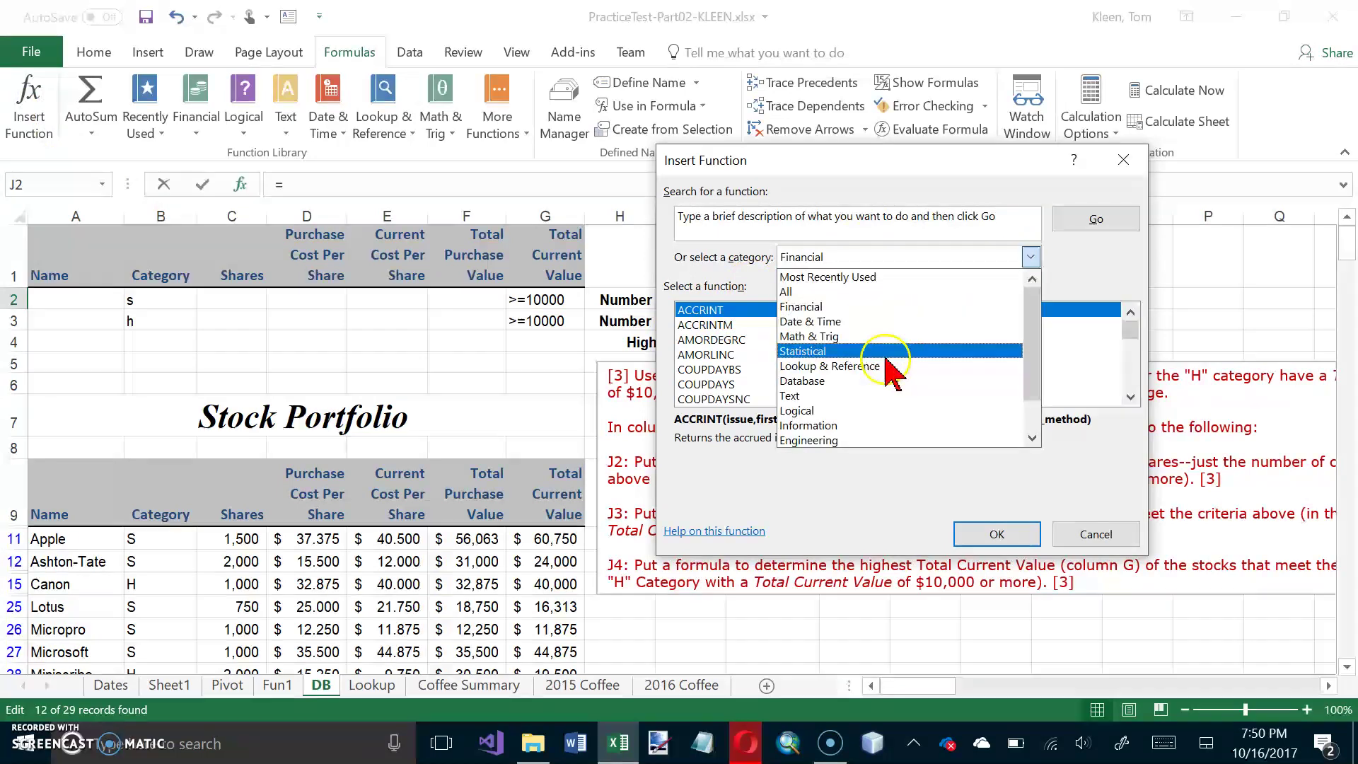
{"action": "left_click", "coordinate": [877, 381]}
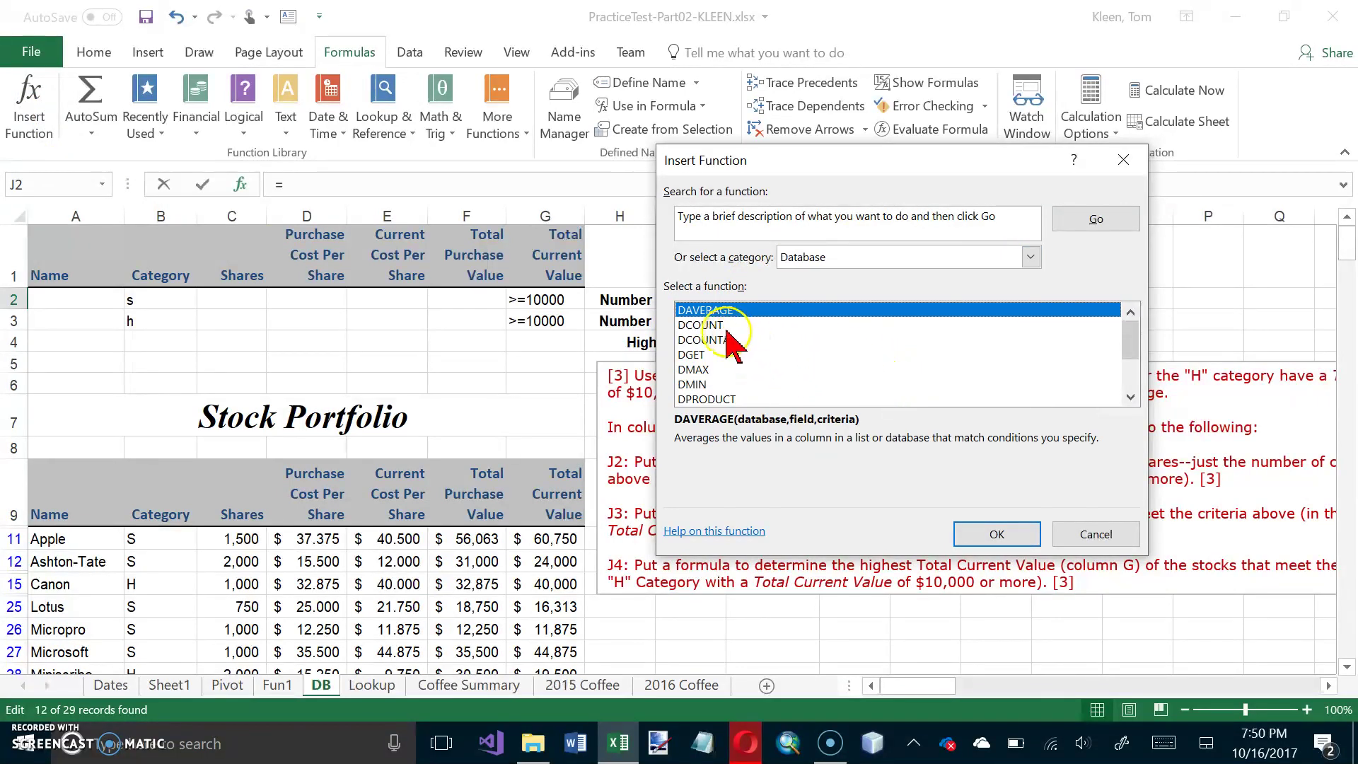
{"action": "left_click_drag", "start_coordinate": [769, 167], "coordinate": [849, 177]}
{"action": "left_click", "coordinate": [782, 335]}
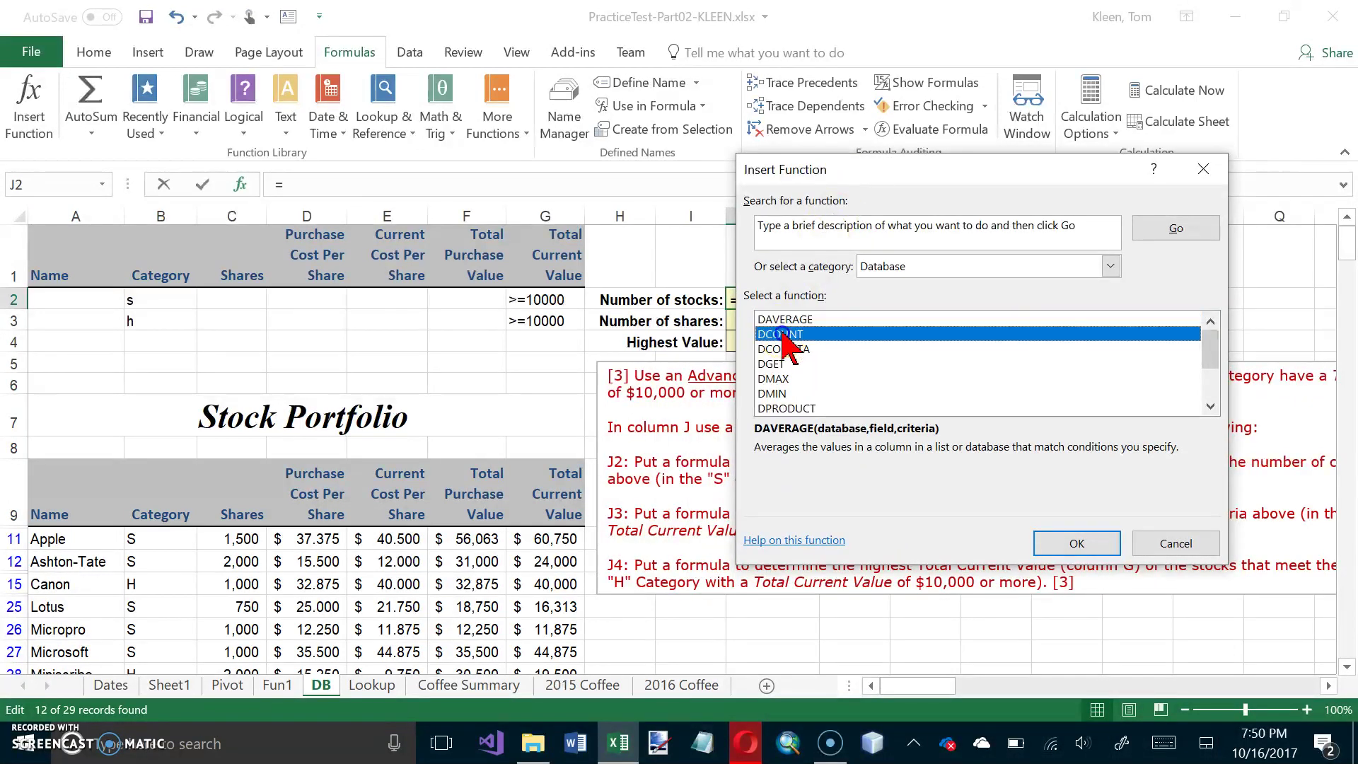
Set the DCOUNT database argument to A9:G39 and the field to 3.
{"action": "left_click", "coordinate": [1067, 545]}
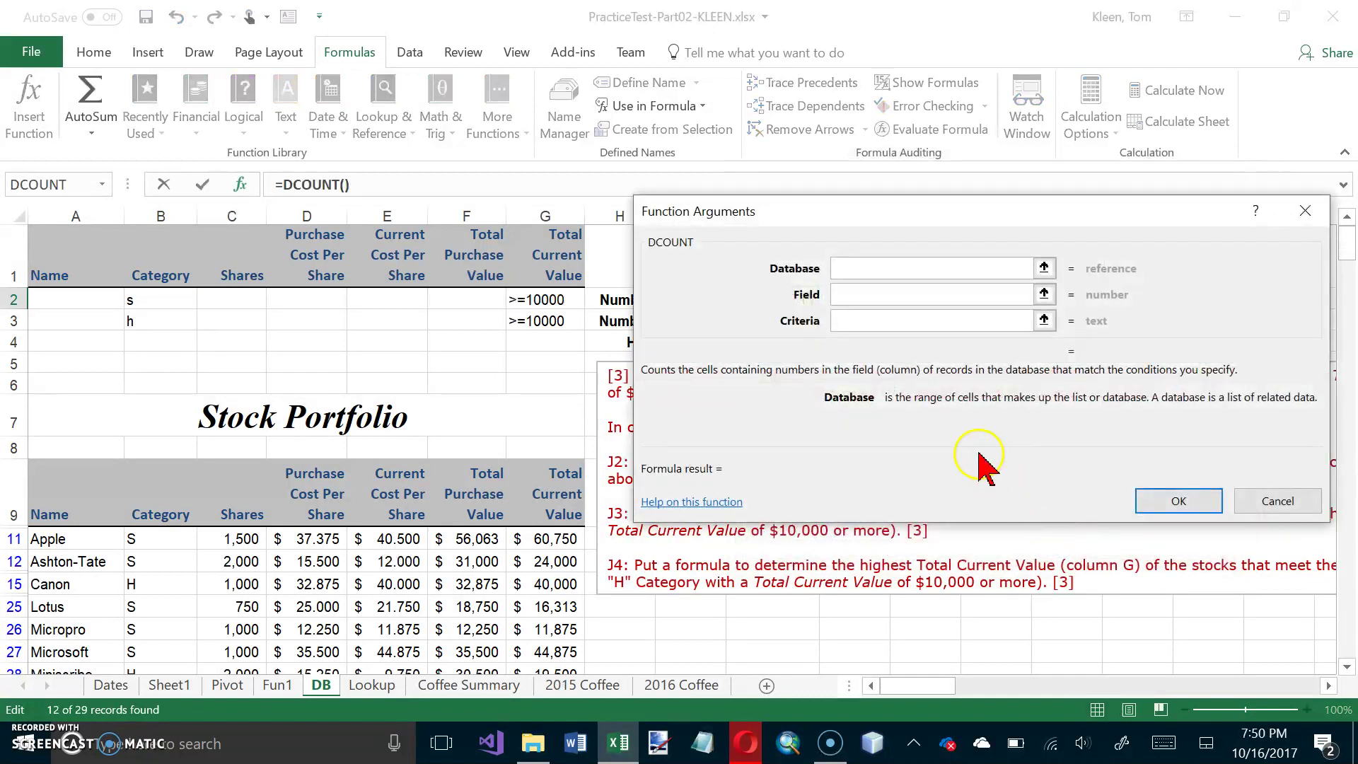
{"action": "left_click", "coordinate": [99, 517]}
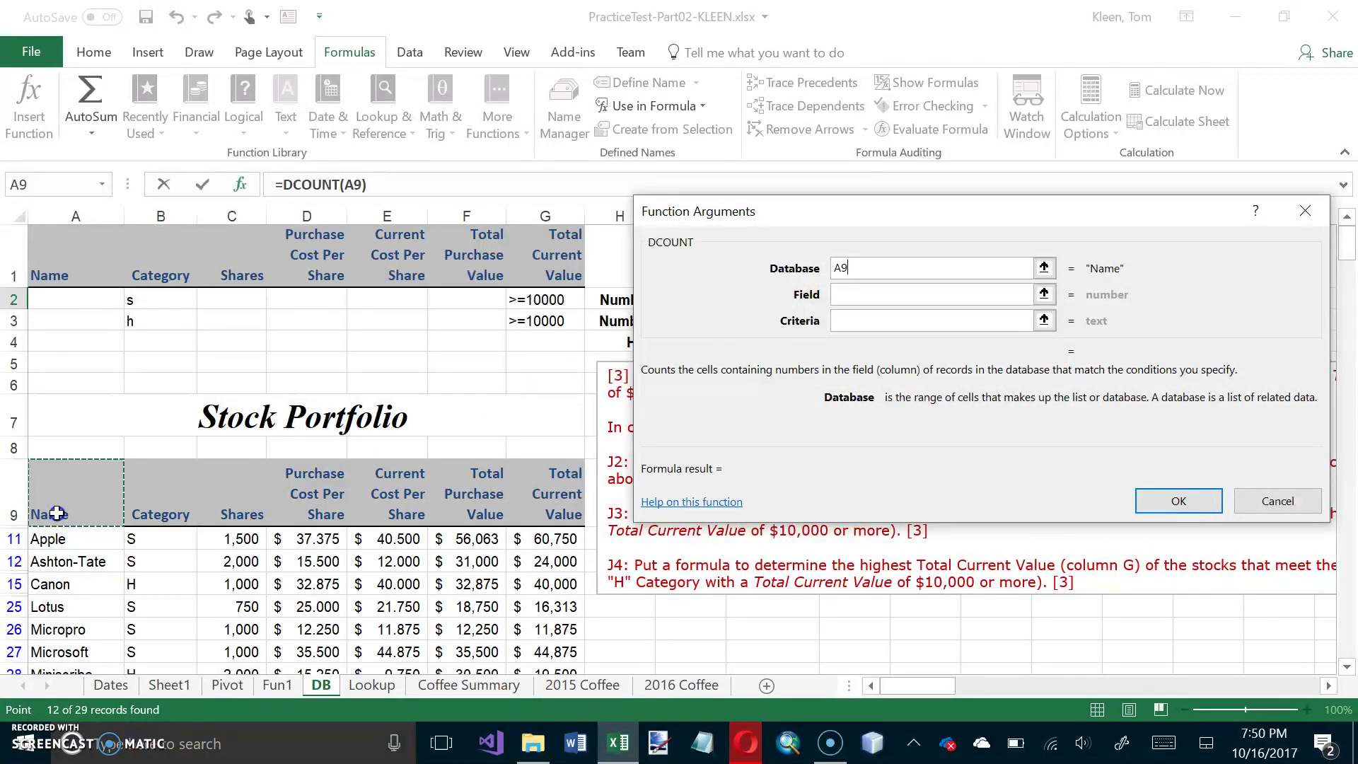
{"action": "left_click_drag", "start_coordinate": [56, 514], "coordinate": [527, 322]}
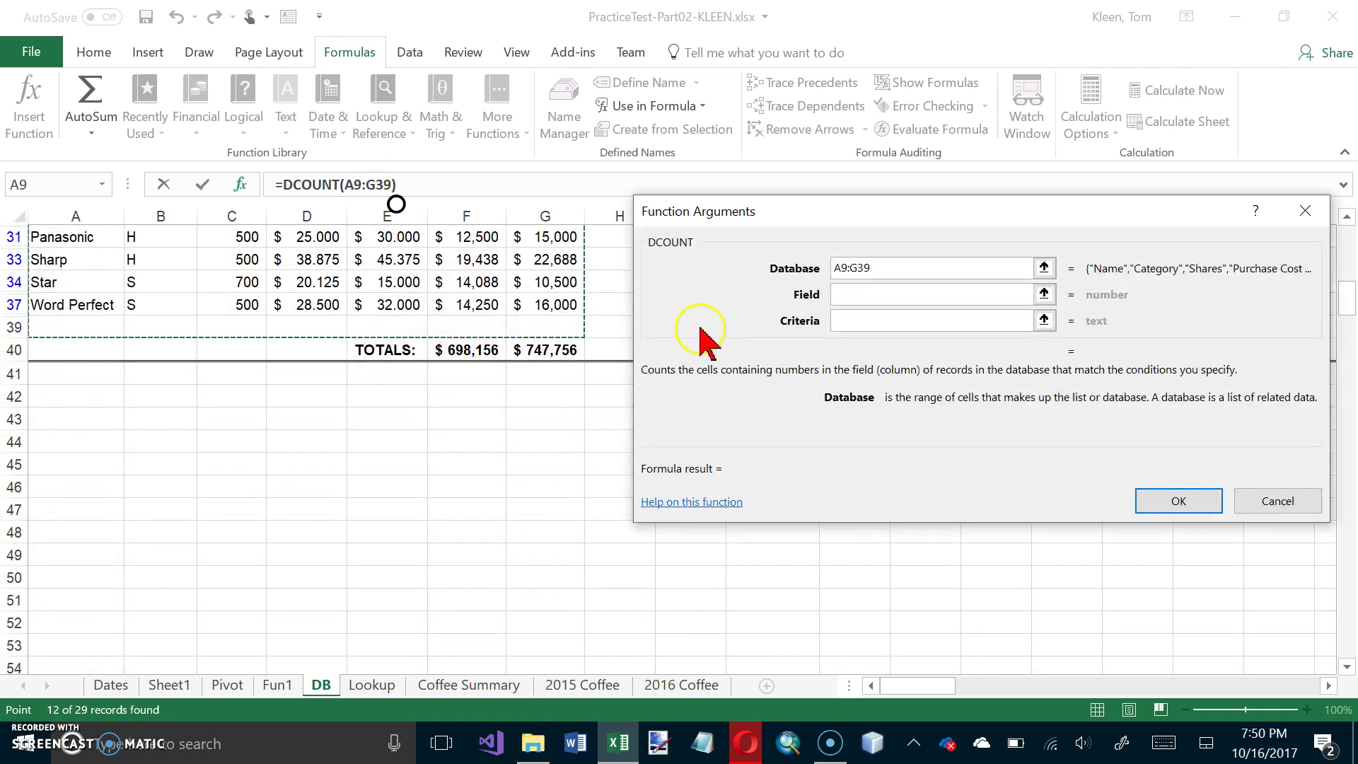
{"action": "left_click", "coordinate": [841, 295]}
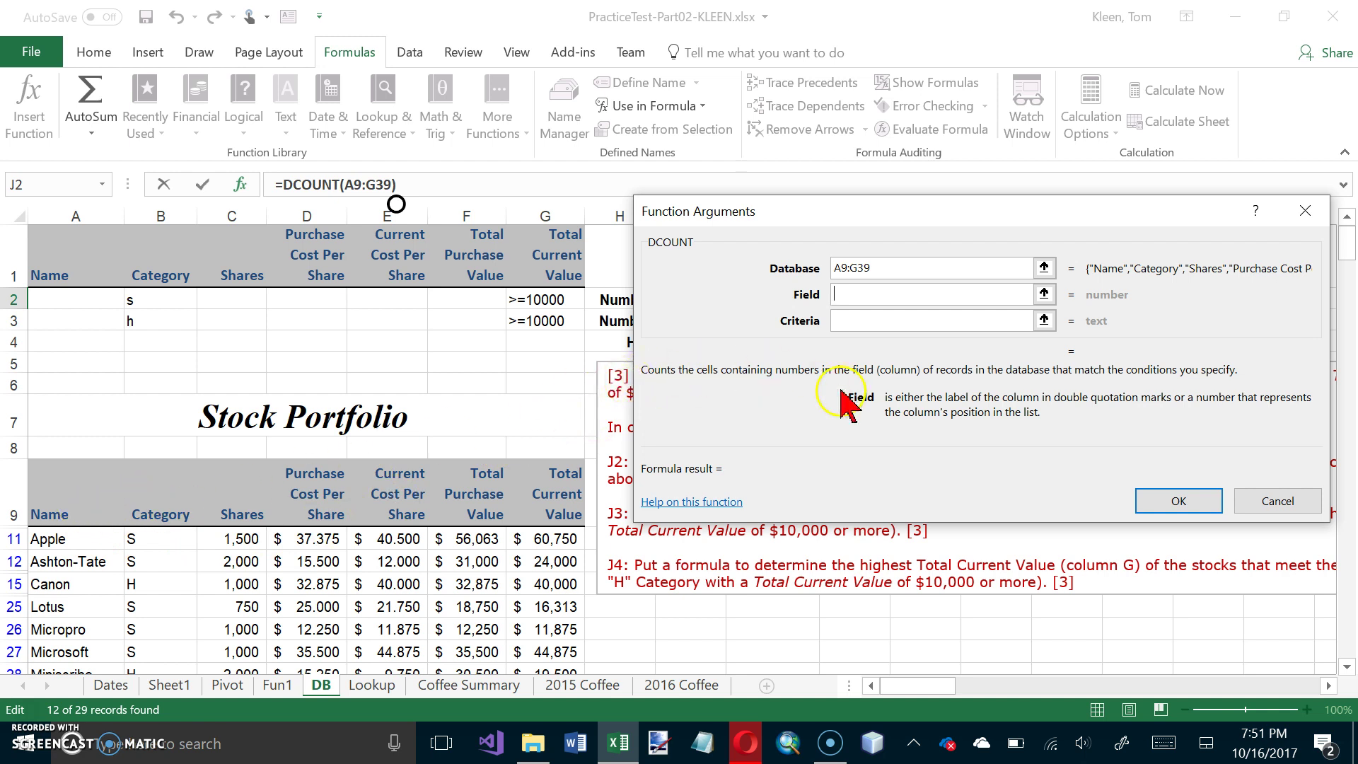
{"action": "type", "text": "3"}
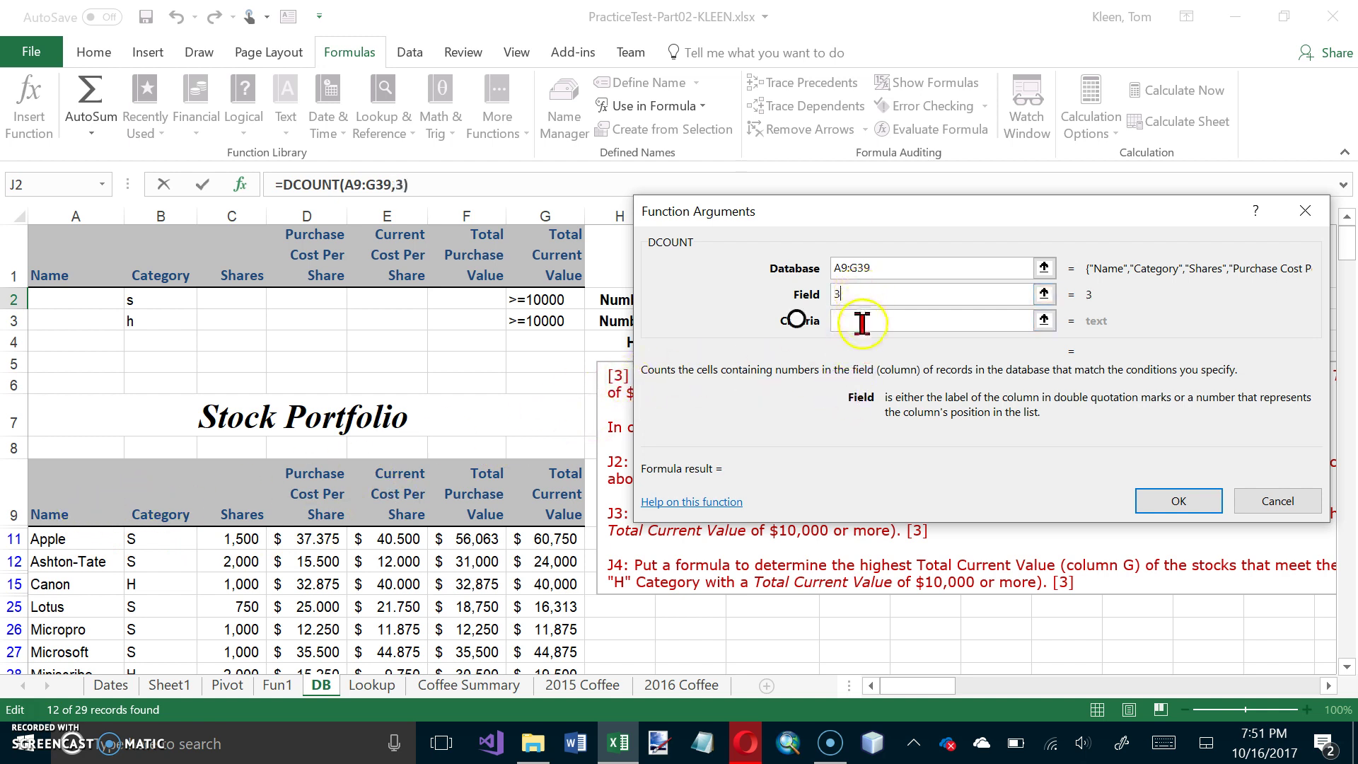
Set the criteria argument to the B1:G3 Criteria range and confirm, returning 12.
{"action": "left_click", "coordinate": [863, 321]}
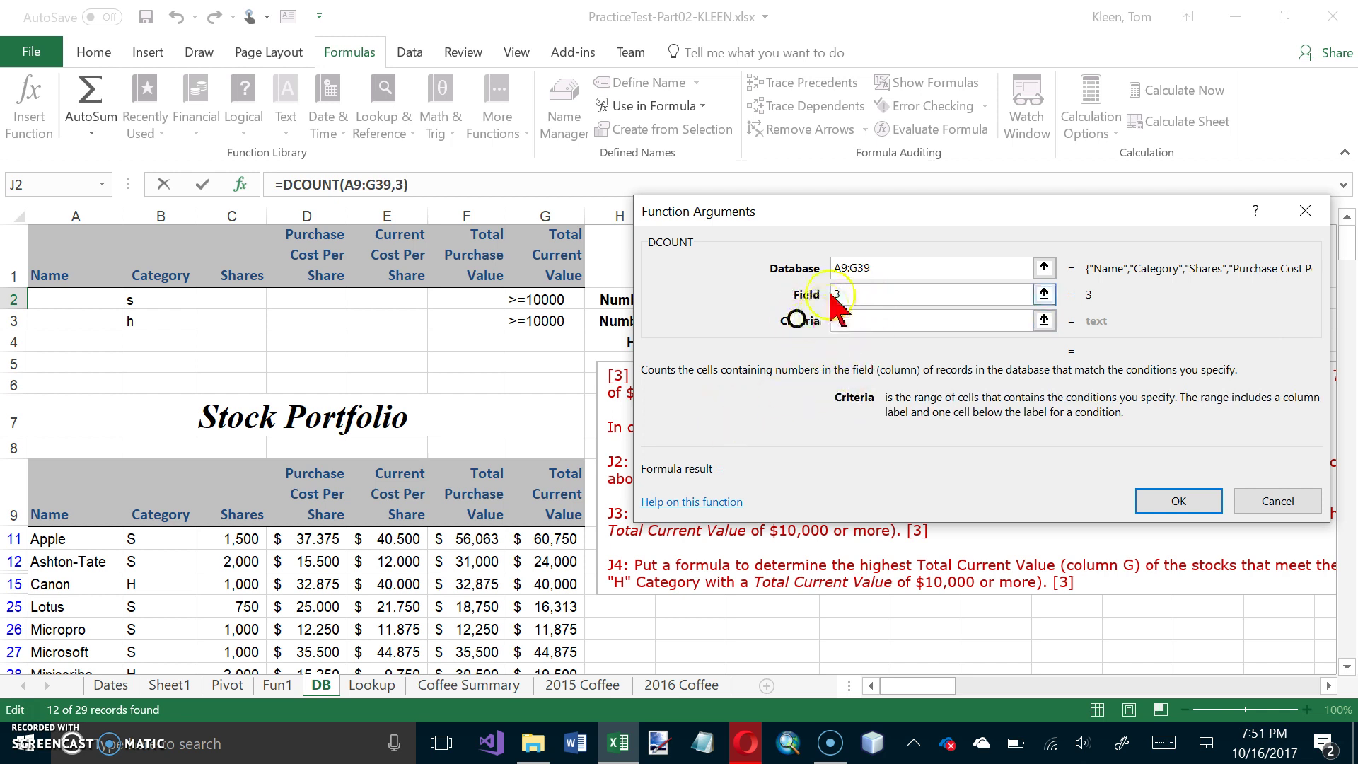
{"action": "left_click_drag", "start_coordinate": [844, 221], "coordinate": [789, 237]}
{"action": "left_click", "coordinate": [810, 336]}
{"action": "type", "text": "J4"}
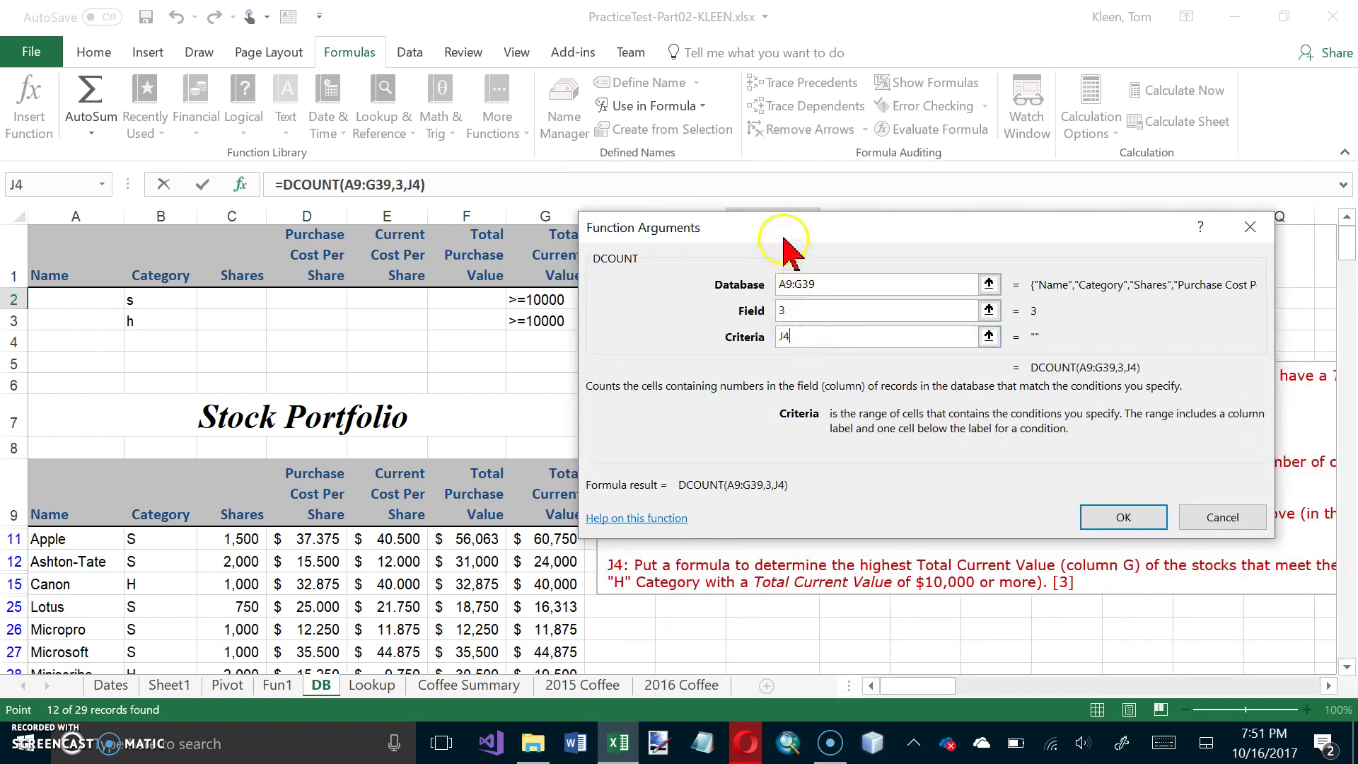
{"action": "left_click_drag", "start_coordinate": [797, 232], "coordinate": [809, 230]}
{"action": "left_click", "coordinate": [1000, 337]}
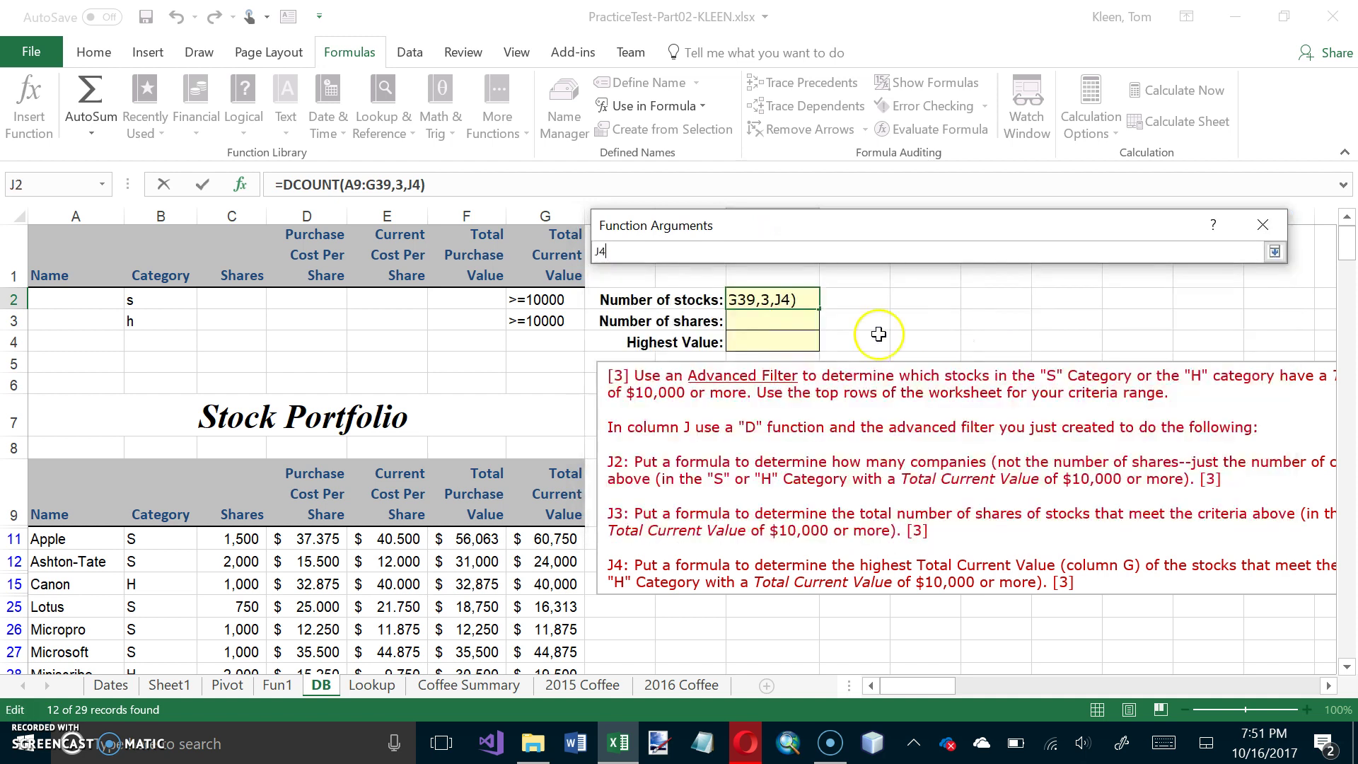
{"action": "type", "text": "+"}
{"action": "left_click", "coordinate": [155, 272]}
{"action": "left_click_drag", "start_coordinate": [188, 291], "coordinate": [559, 319]}
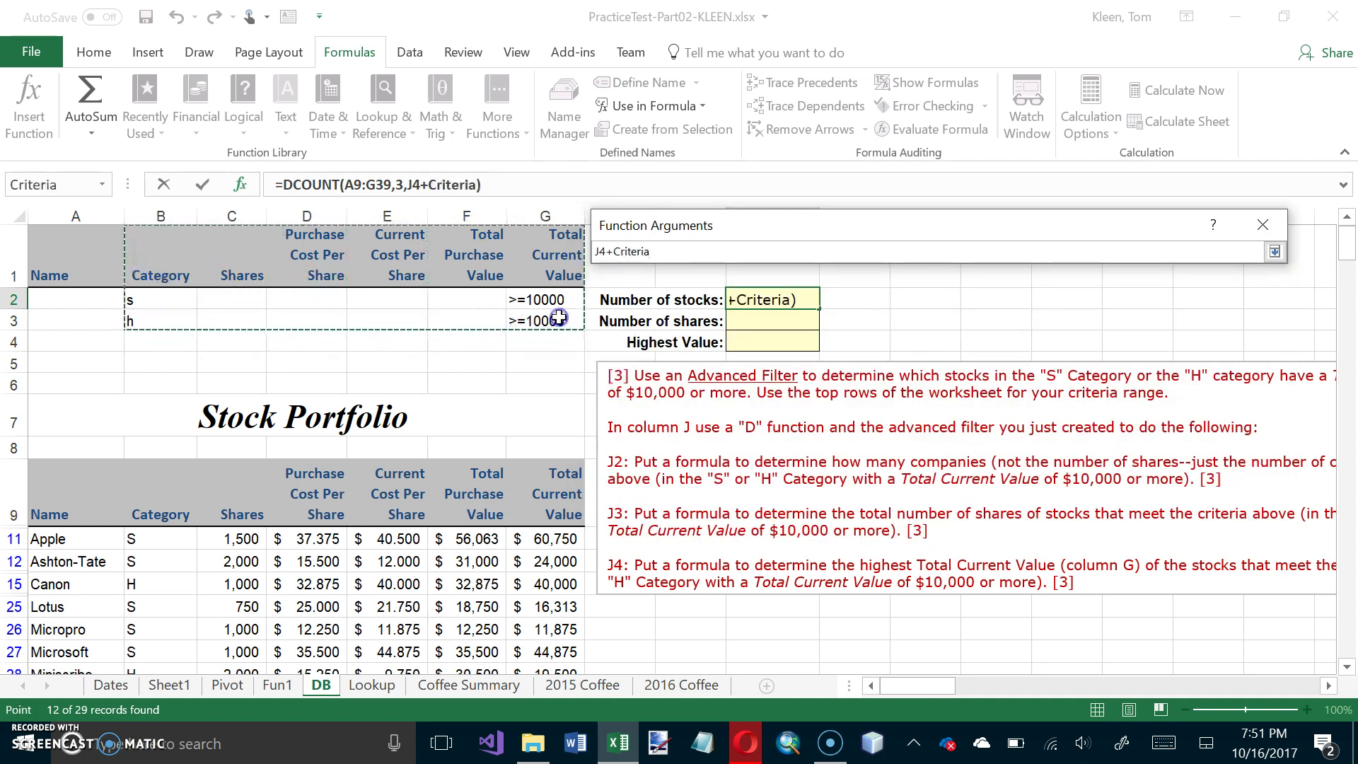
{"action": "left_click", "coordinate": [612, 251]}
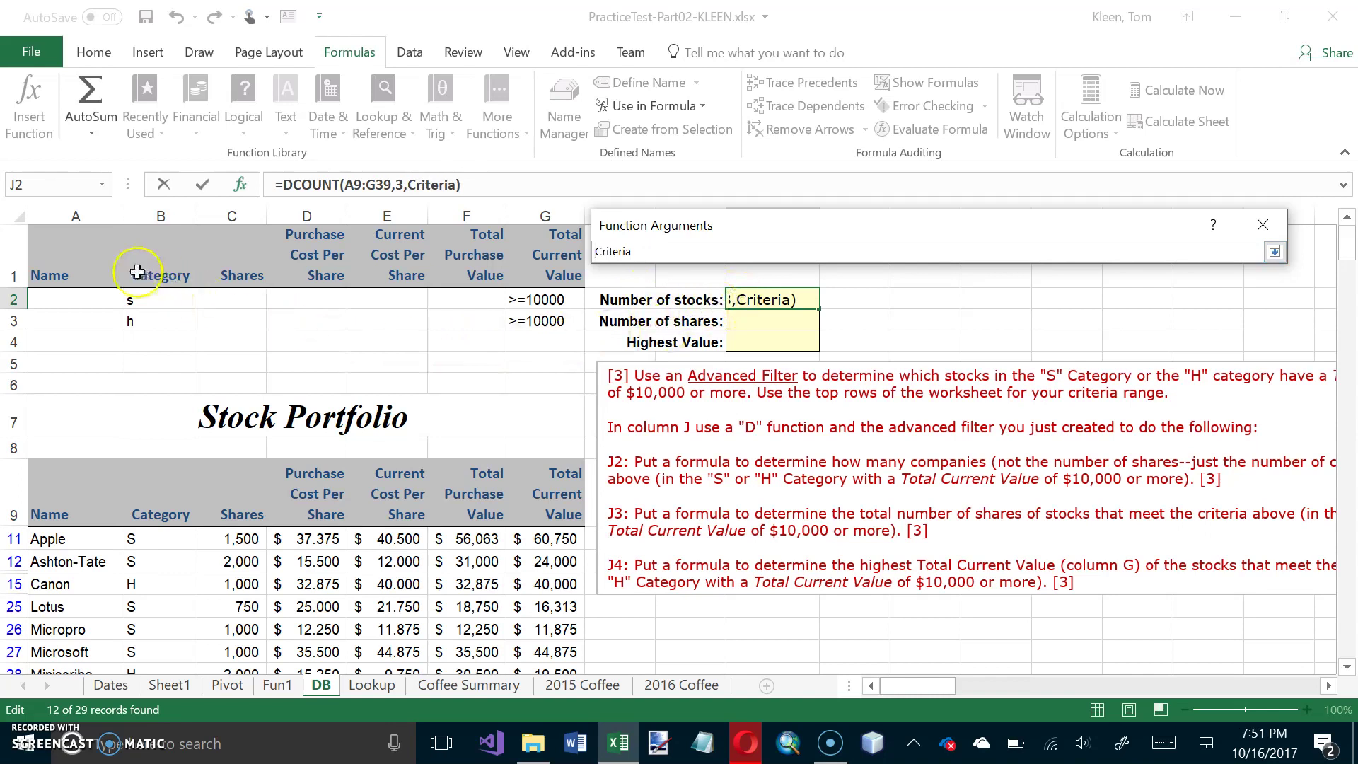
{"action": "left_click", "coordinate": [1274, 252]}
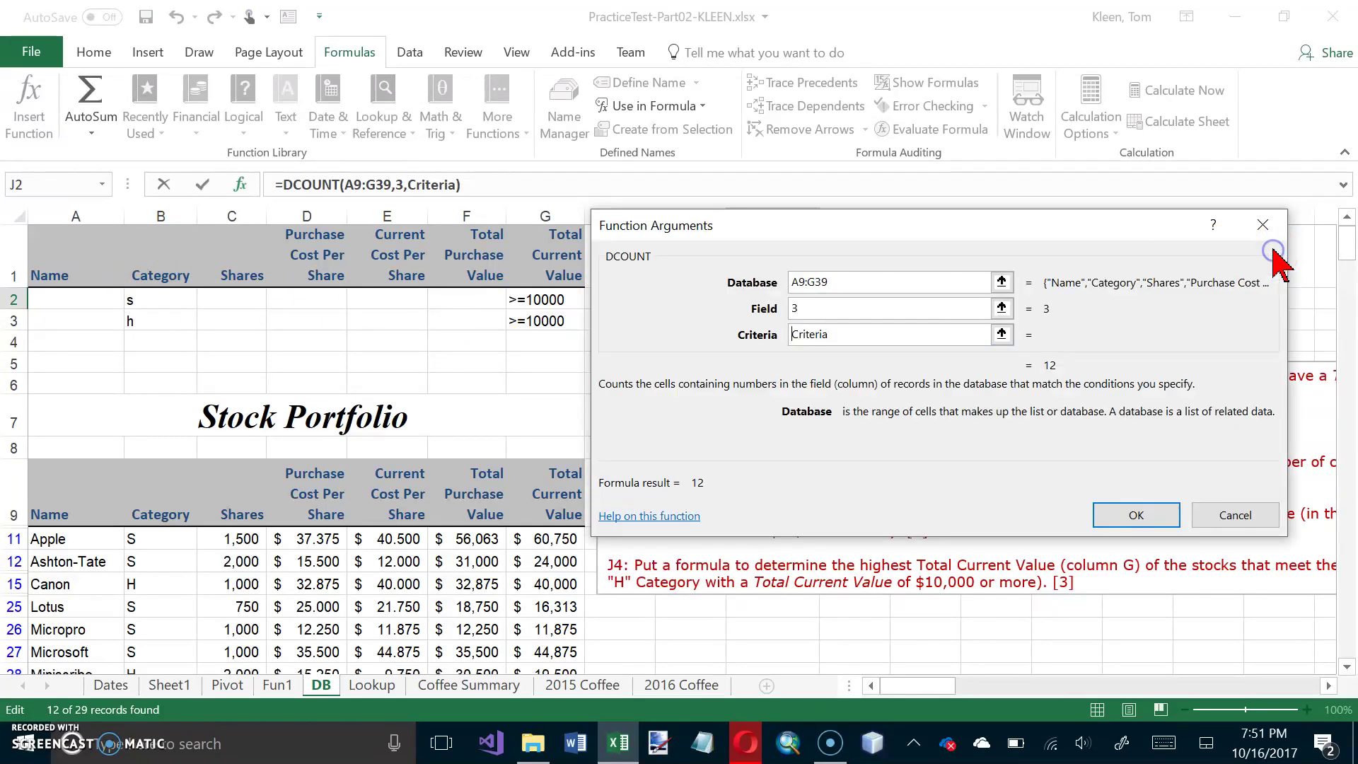
{"action": "left_click", "coordinate": [1136, 515]}
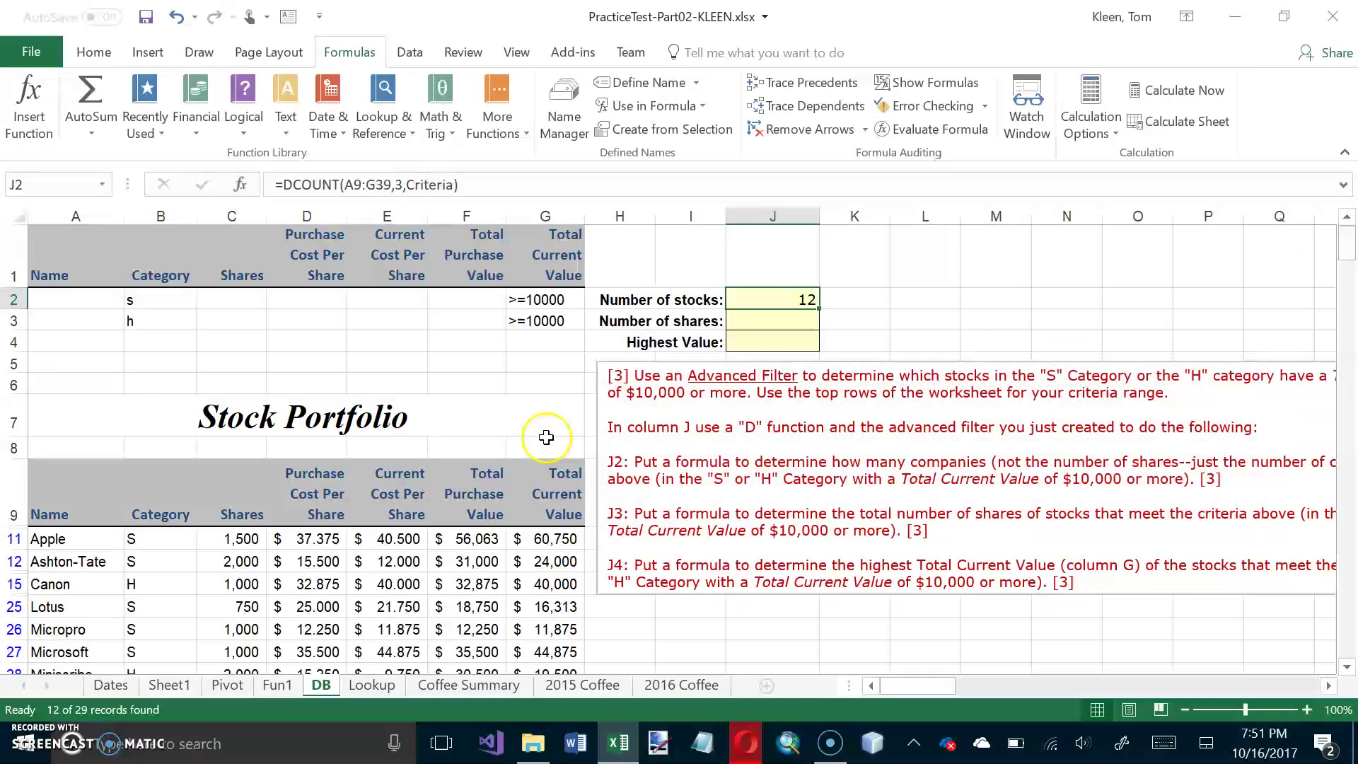
{"action": "scroll", "coordinate": [552, 435], "scroll_direction": "down", "scroll_amount": 3}
{"action": "scroll", "coordinate": [554, 260], "scroll_direction": "up", "scroll_amount": 1}
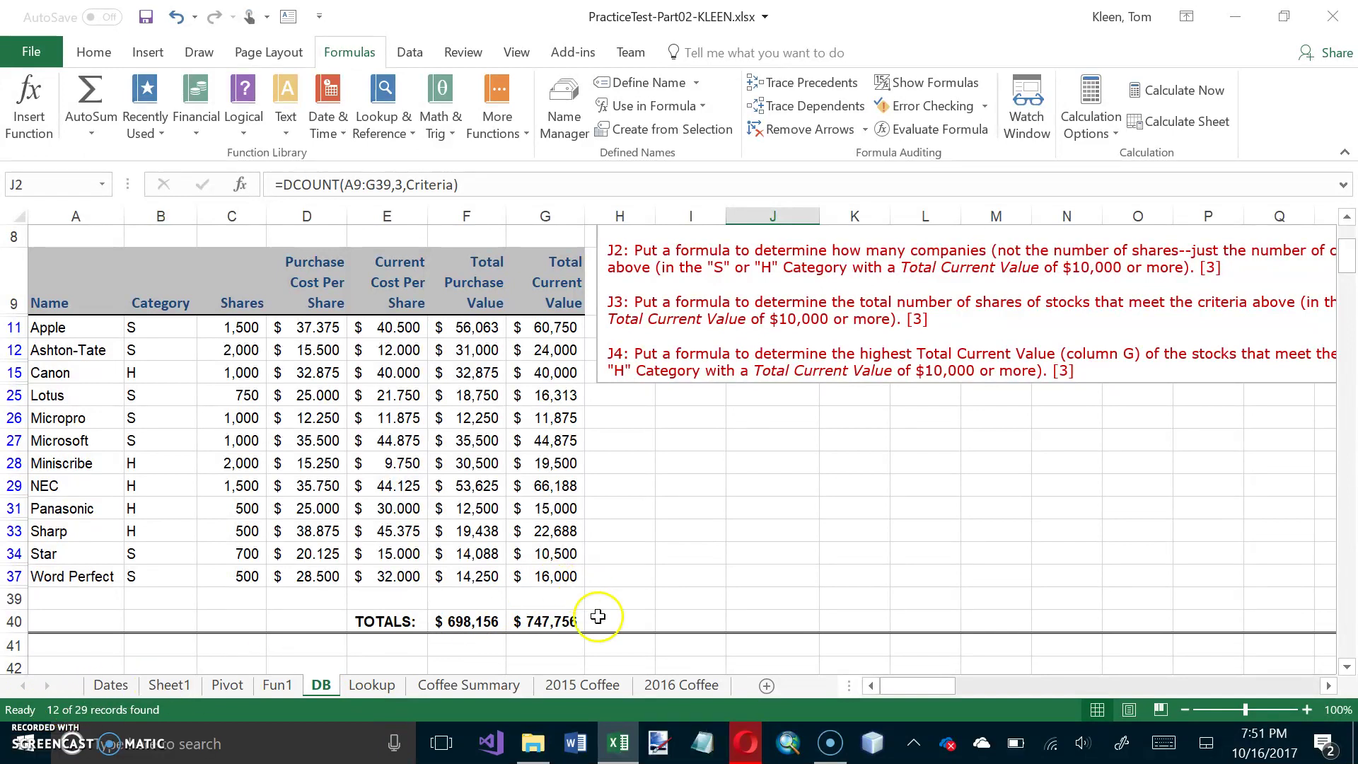
{"action": "scroll", "coordinate": [666, 448], "scroll_direction": "up", "scroll_amount": 3}
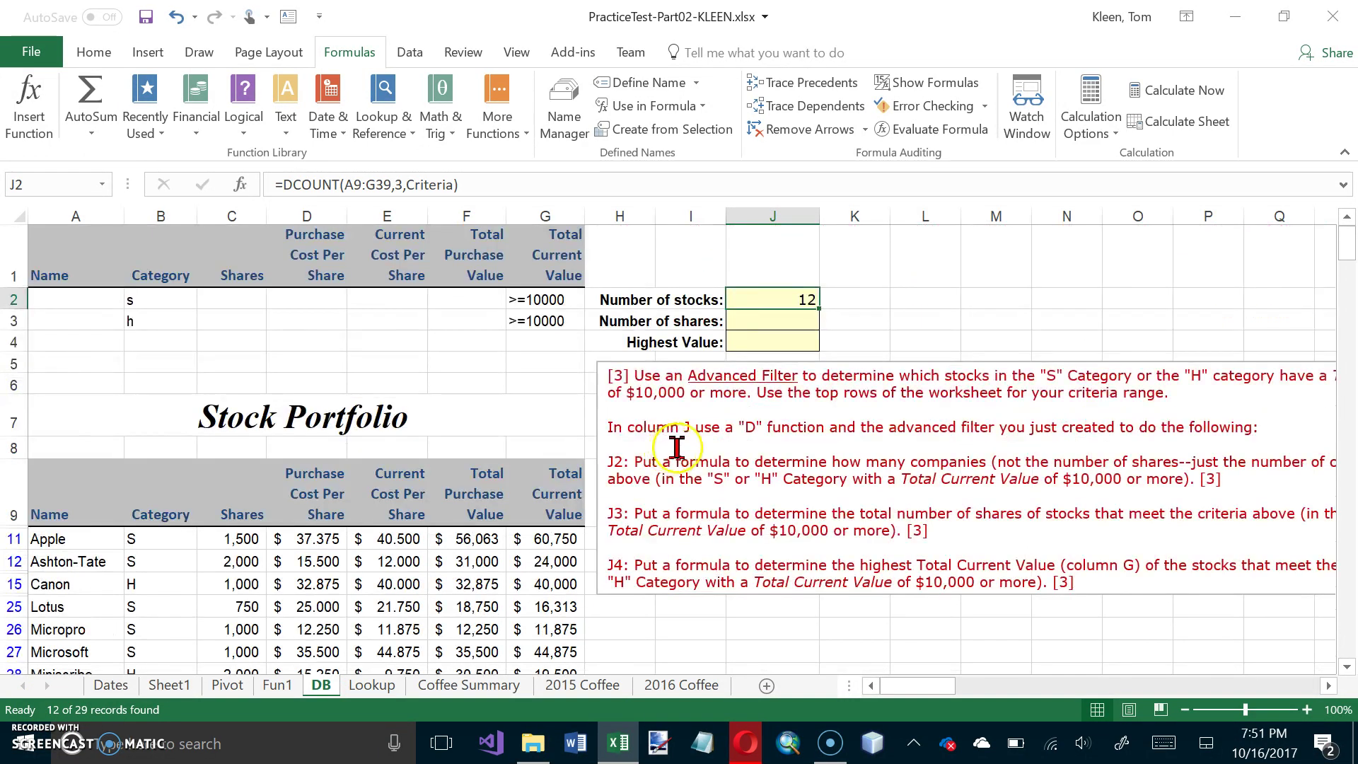